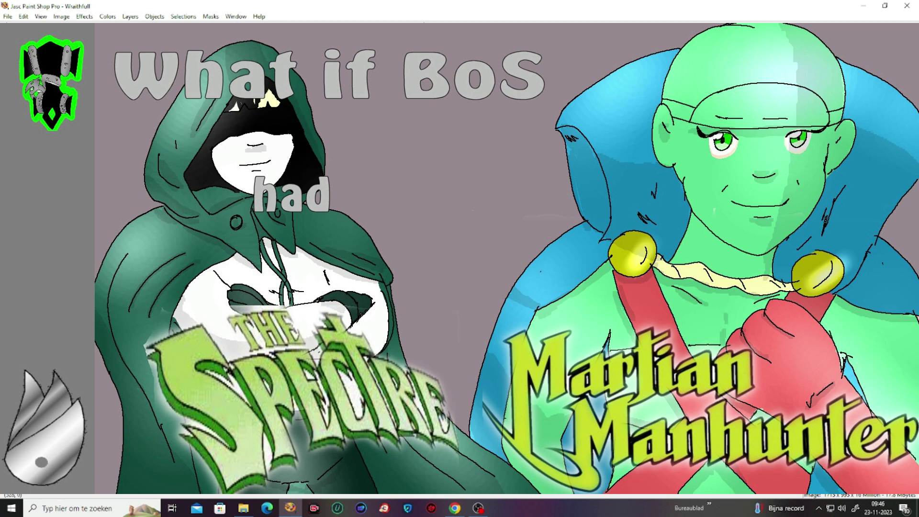
# Copy Layer5 of the Wraithfull image into a new image and move the Wraithfull window beside it.
pyautogui.press('Escape')
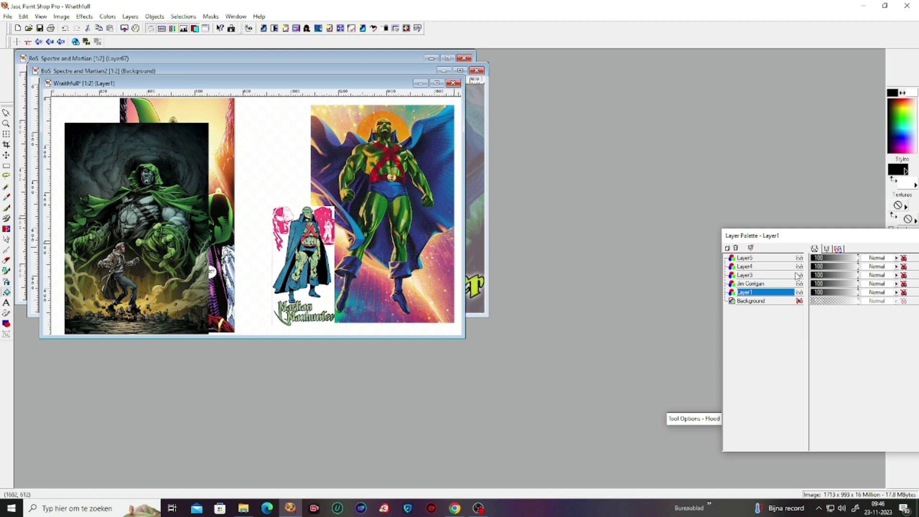
pyautogui.click(785, 259)
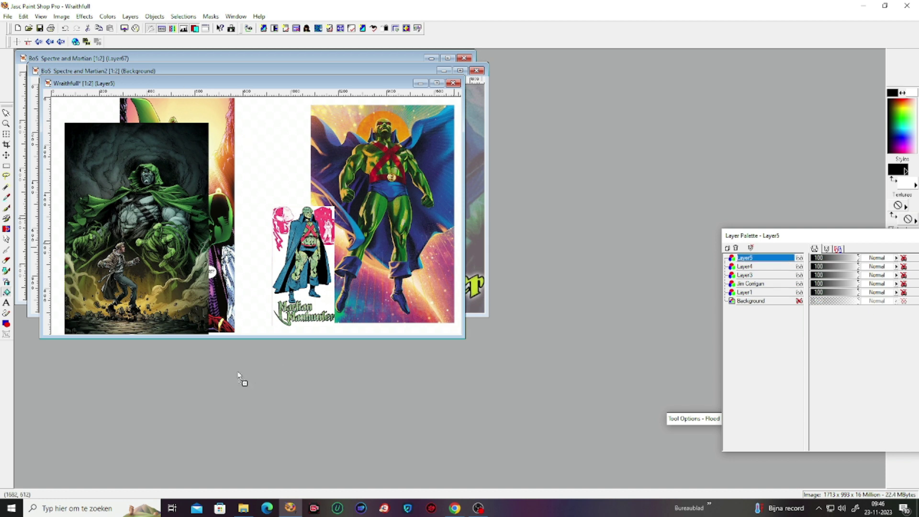
pyautogui.hotkey('ctrl', 'c')
pyautogui.hotkey('ctrl', 'v')
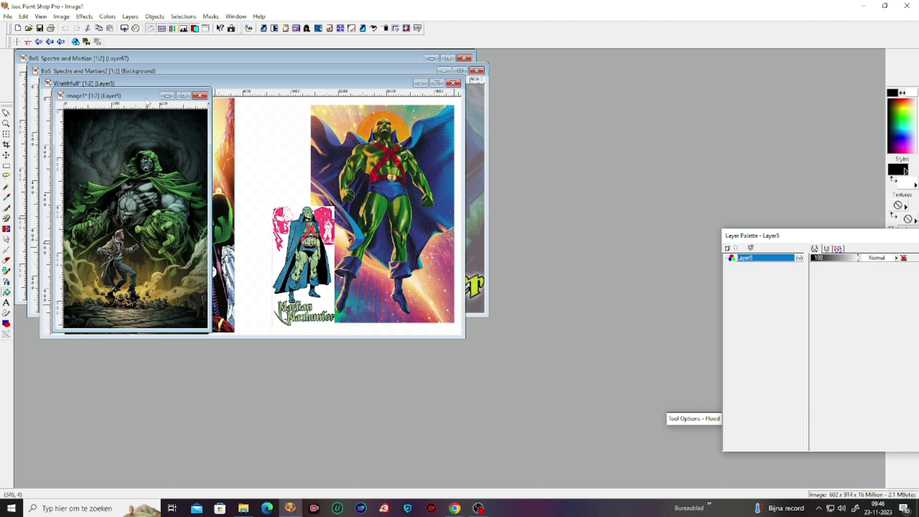
pyautogui.moveTo(238, 85); pyautogui.dragTo(410, 94)
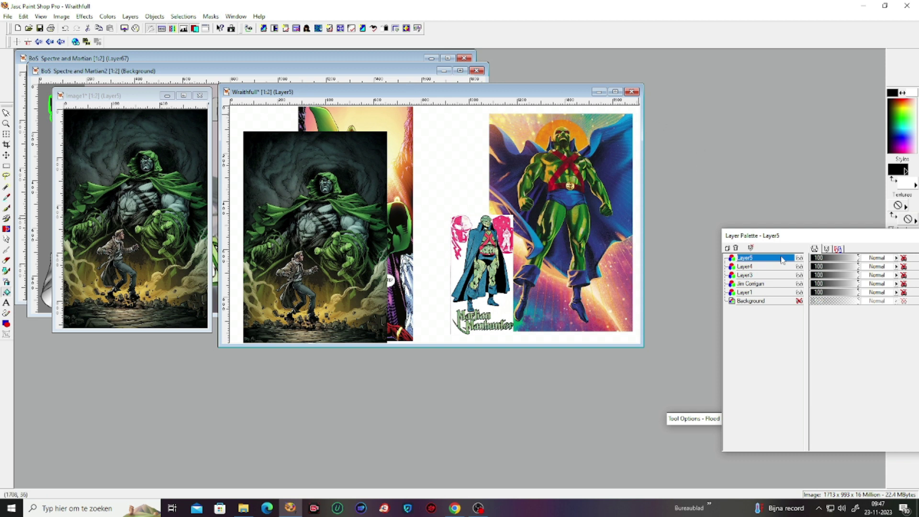
# Hide Layer5 and copy Layer4 of the Wraithfull image into a separate new image placed beside the Wraithfull window.
pyautogui.click(799, 258)
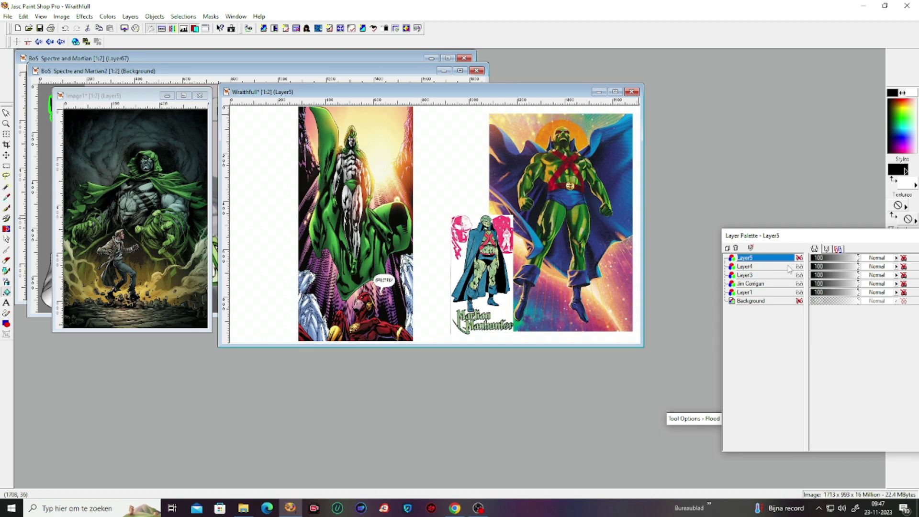
pyautogui.click(788, 267)
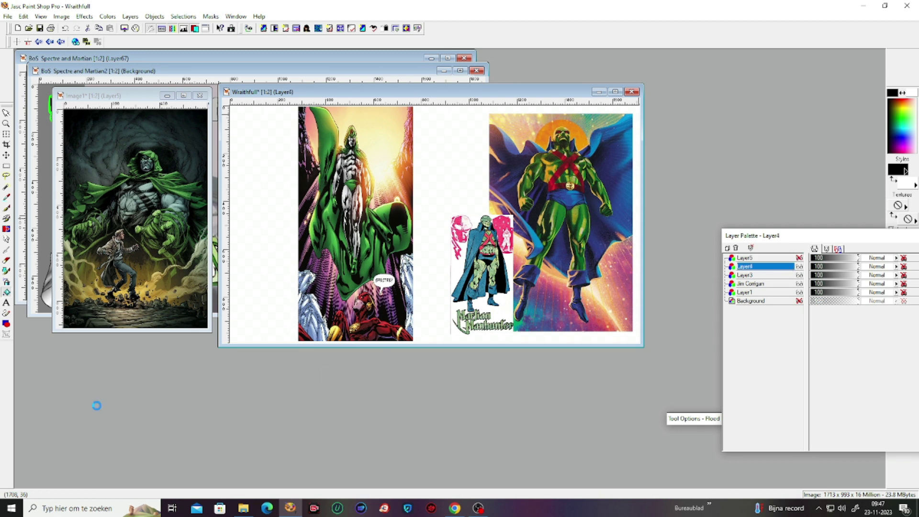
pyautogui.hotkey('ctrl', 'c')
pyautogui.hotkey('ctrl', 'v')
pyautogui.moveTo(126, 111); pyautogui.dragTo(718, 73)
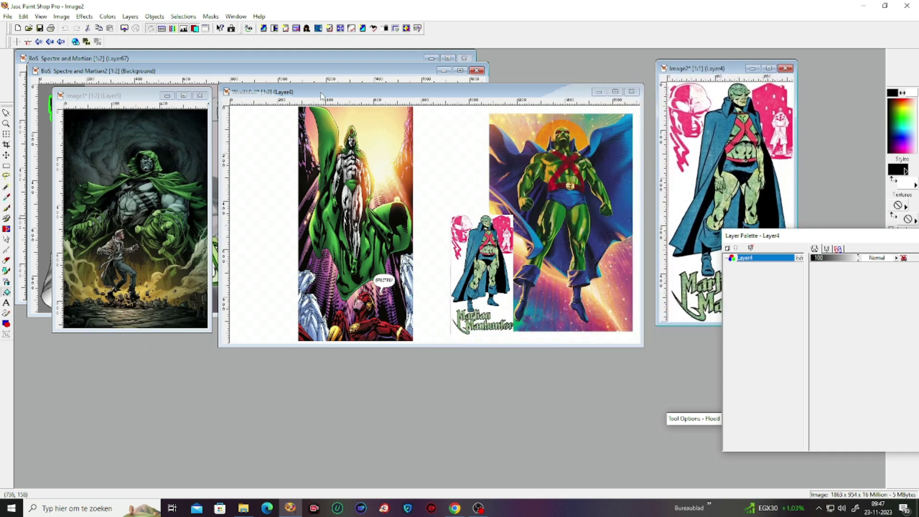
pyautogui.moveTo(321, 96)
pyautogui.mouseDown()
pyautogui.moveTo(334, 92)
pyautogui.moveTo(326, 79)
pyautogui.moveTo(319, 86)
pyautogui.mouseUp()
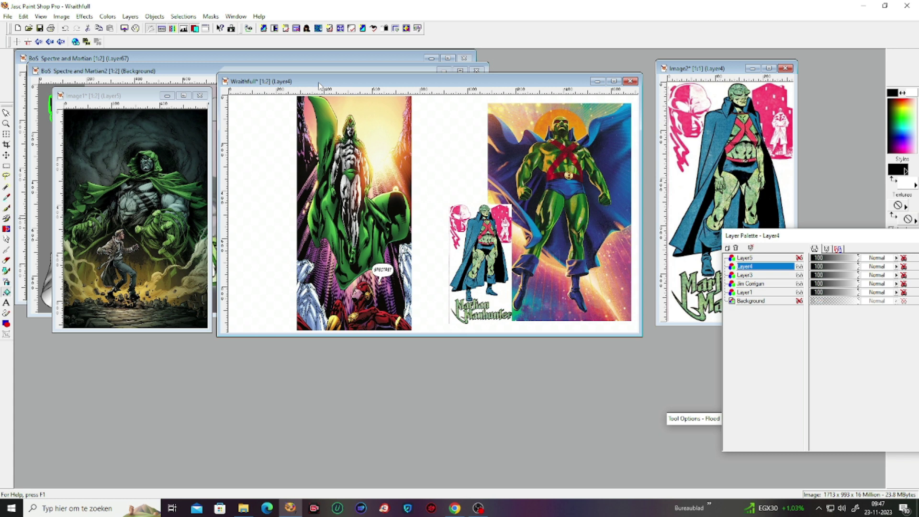
# Hide Layer4 and copy the Martian Manhunter picture on Layer3 into a new image.
pyautogui.click(799, 266)
pyautogui.click(799, 275)
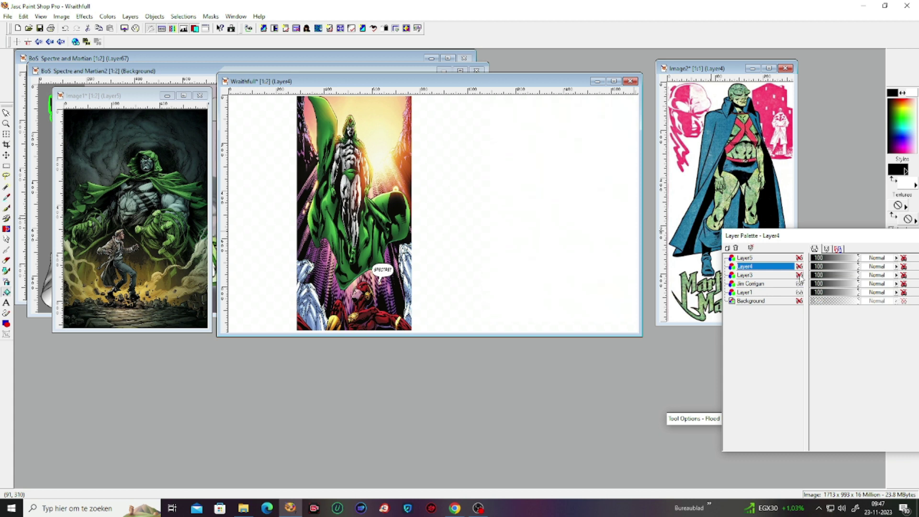
pyautogui.click(799, 275)
pyautogui.click(779, 275)
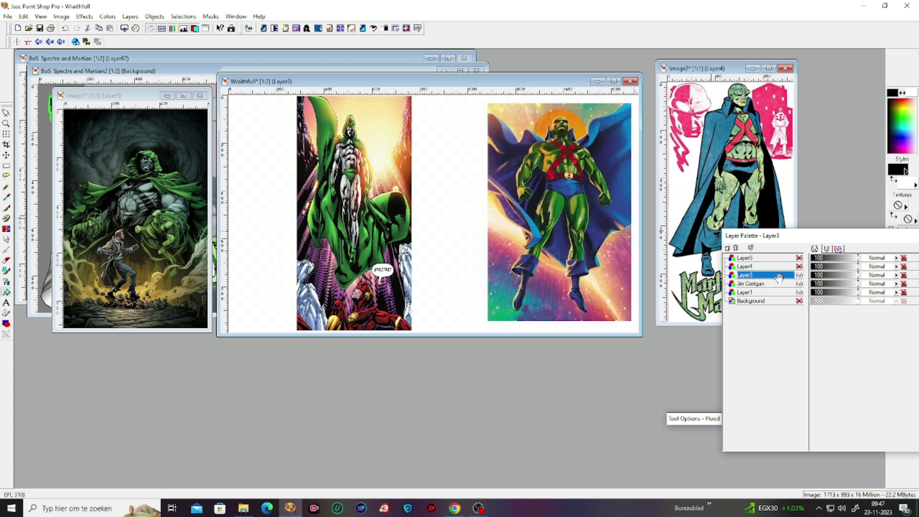
pyautogui.moveTo(216, 410); pyautogui.dragTo(216, 411)
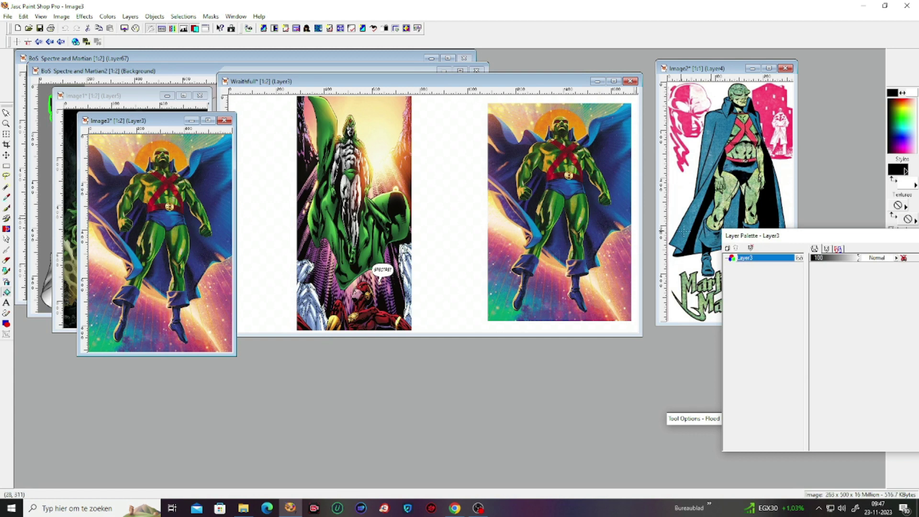
# Copy the Jim Corrigan layer of the Wraithfull image into a new image and arrange the reference windows around the canvas.
pyautogui.click(527, 82)
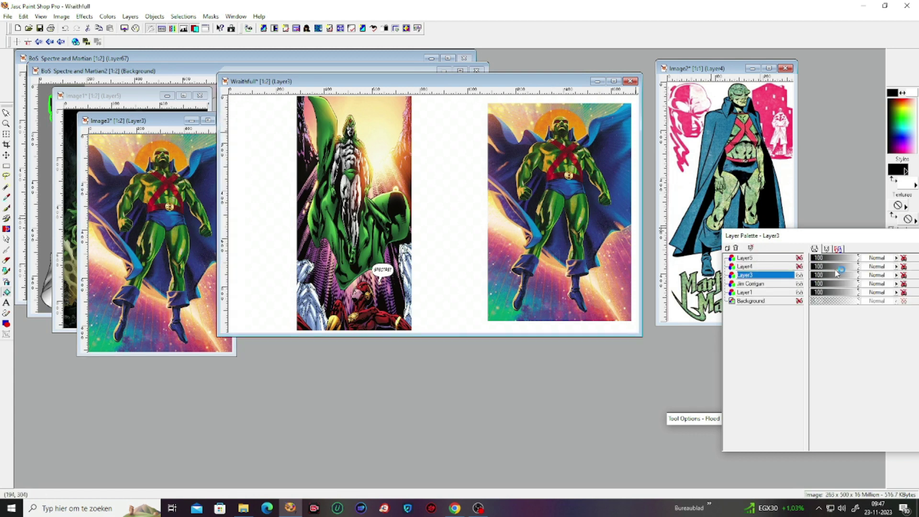
pyautogui.click(789, 284)
pyautogui.moveTo(788, 287); pyautogui.dragTo(579, 391)
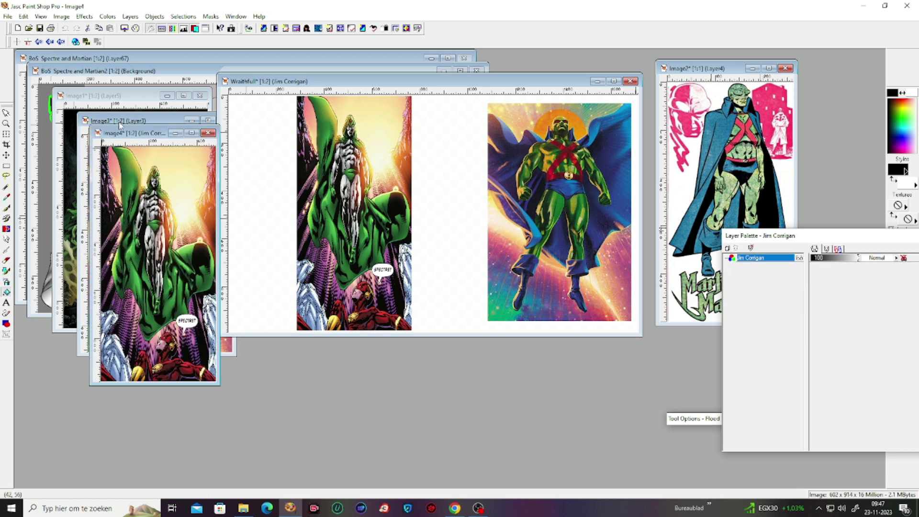
pyautogui.moveTo(120, 137); pyautogui.dragTo(84, 265)
pyautogui.moveTo(146, 121); pyautogui.dragTo(751, 118)
pyautogui.click(698, 68)
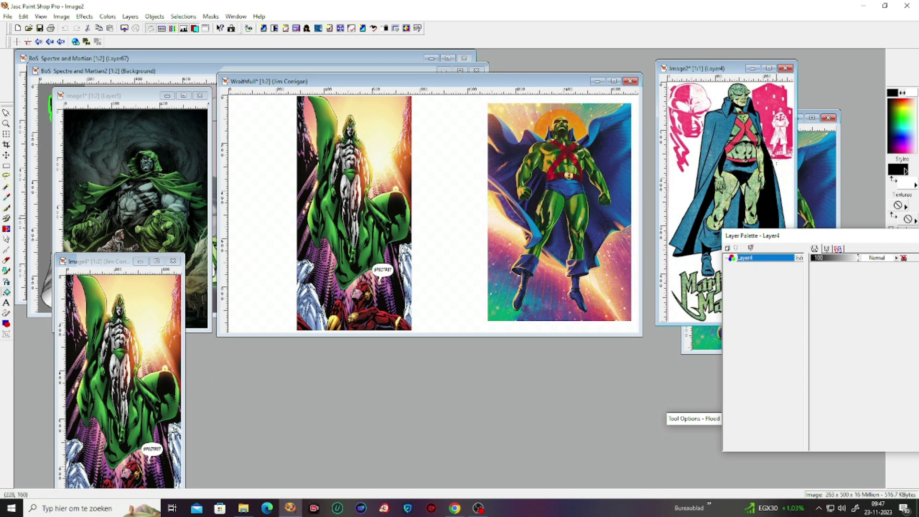
# Hide the Jim Corrigan layer in the Wraithfull image and make Layer3 the active layer.
pyautogui.click(638, 91)
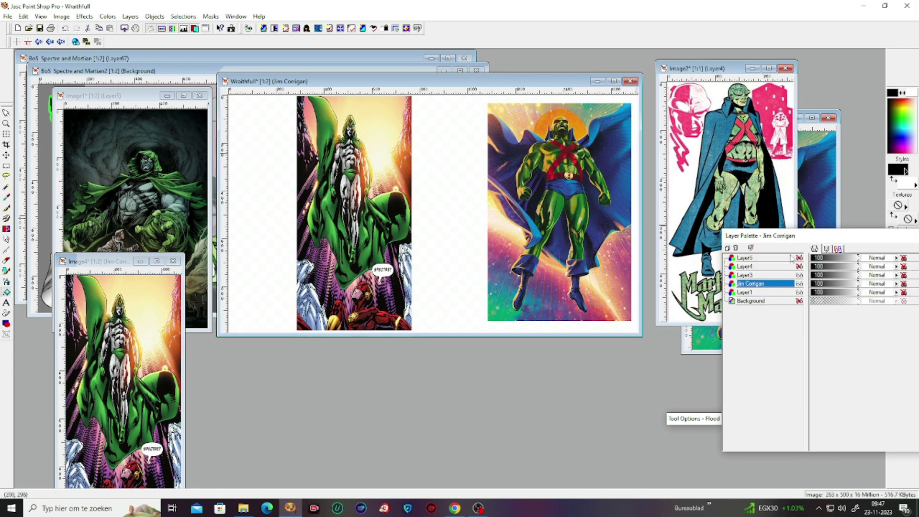
pyautogui.click(799, 284)
pyautogui.click(785, 276)
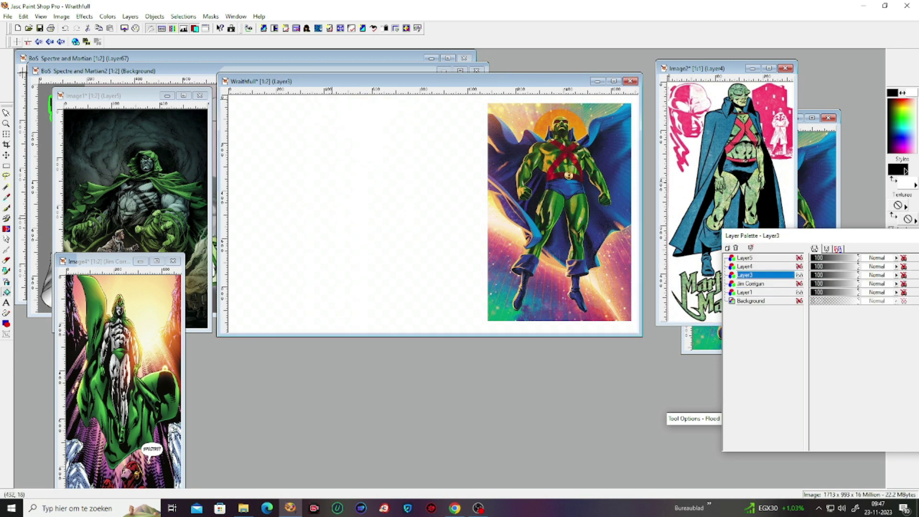
# Move the Martian Manhunter picture on Layer3 to the middle of the canvas with the Deform tool.
pyautogui.click(6, 134)
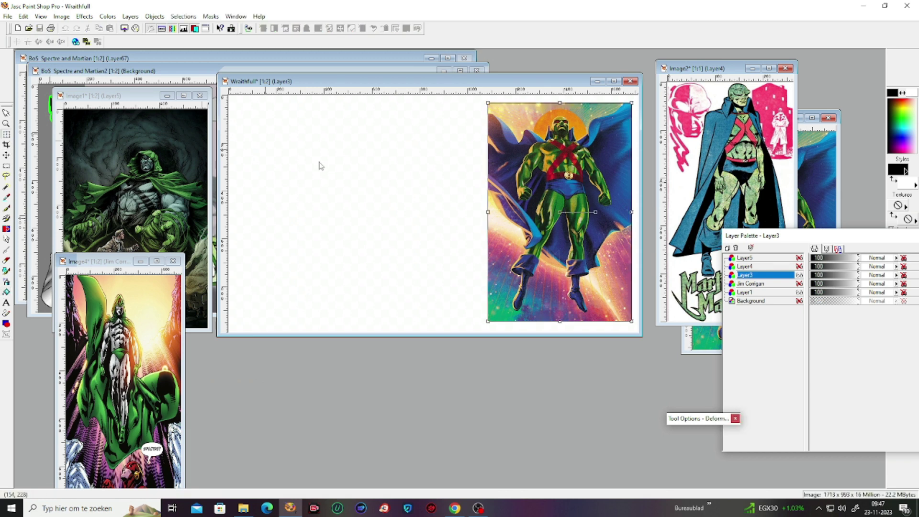
pyautogui.click(555, 212)
pyautogui.moveTo(555, 212); pyautogui.dragTo(553, 213)
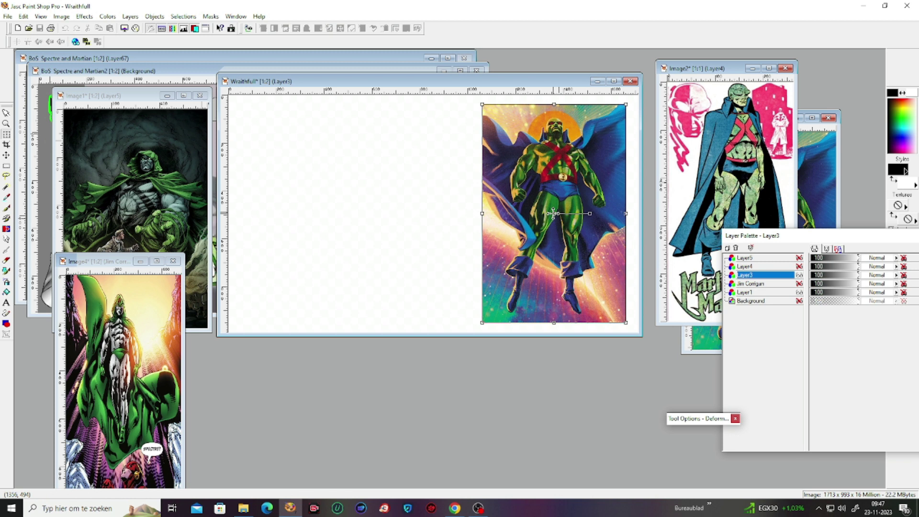
pyautogui.moveTo(554, 213); pyautogui.dragTo(417, 213)
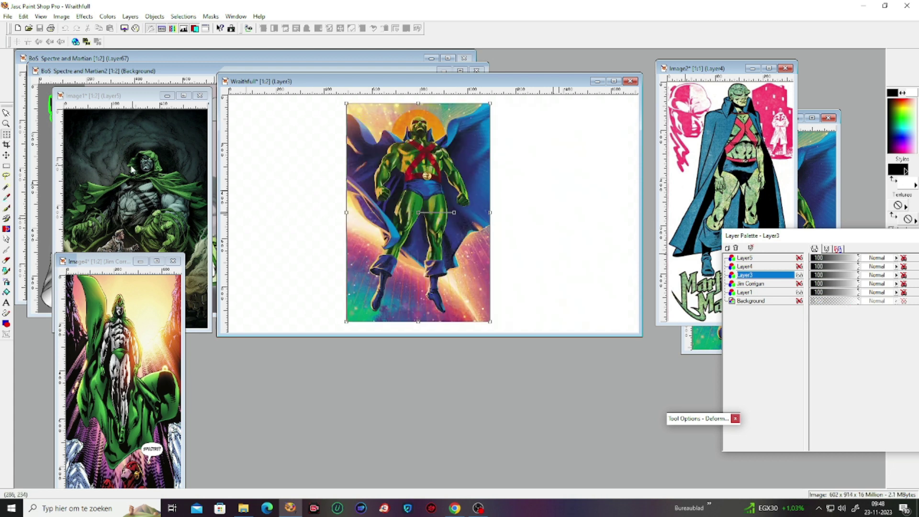
pyautogui.click(6, 207)
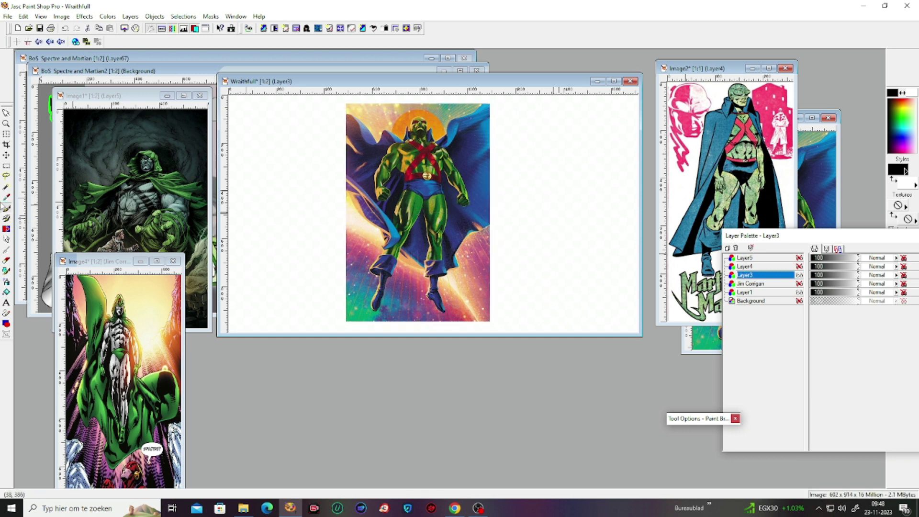
pyautogui.click(6, 134)
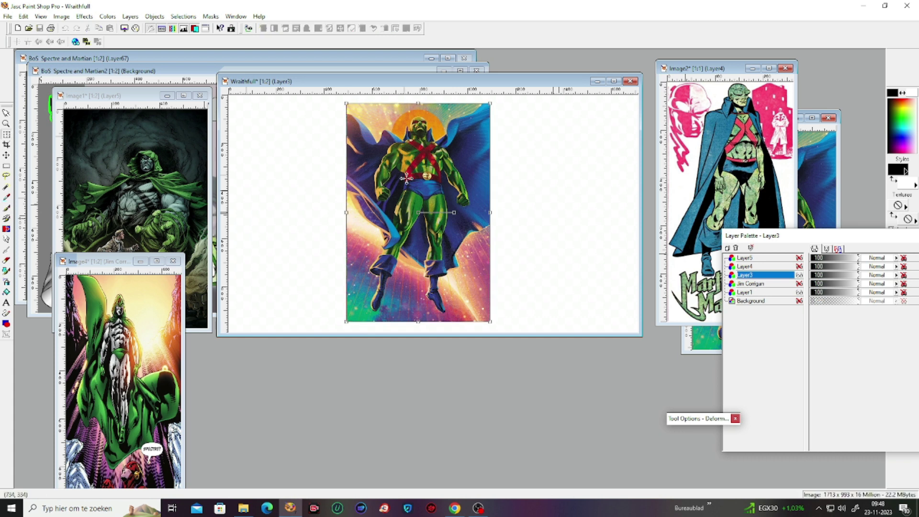
pyautogui.click(6, 155)
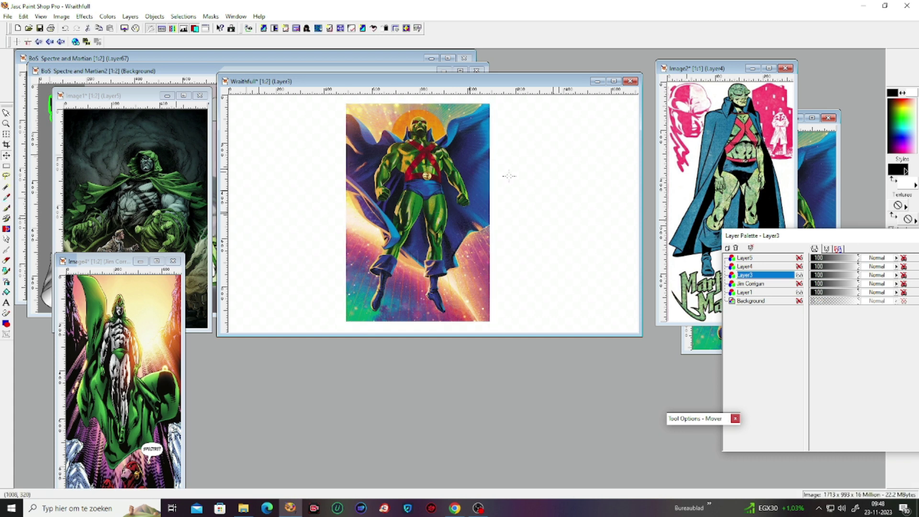
# Lower the opacity of Layer3 to 26.
pyautogui.click(823, 276)
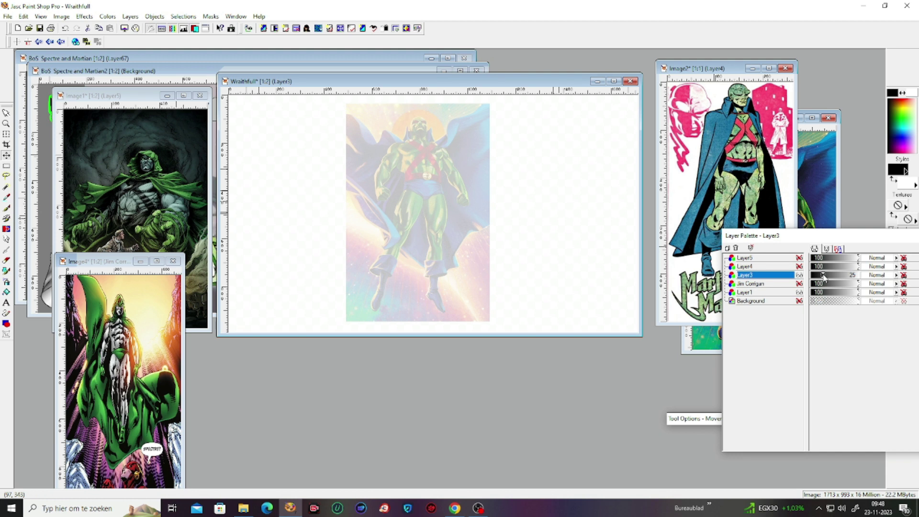
pyautogui.click(823, 276)
pyautogui.moveTo(823, 276); pyautogui.dragTo(824, 276)
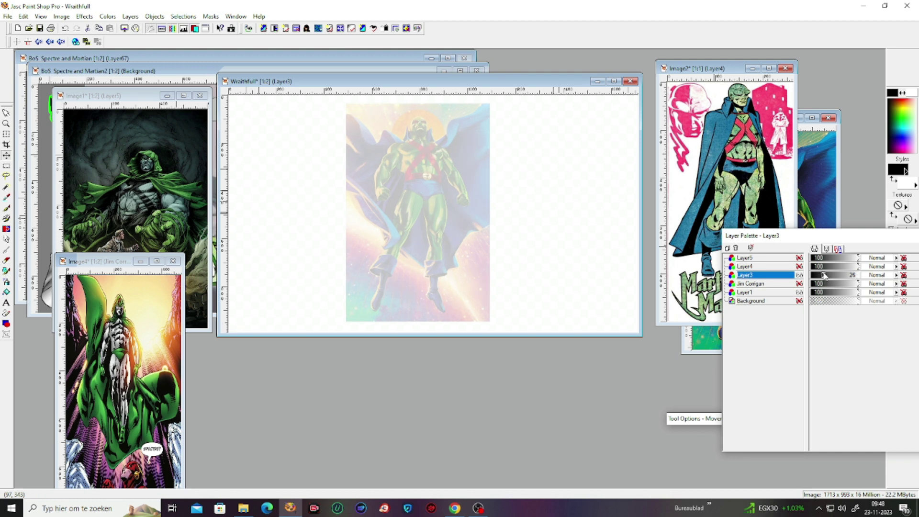
# Add a new raster layer above Layer3 with Normal blend mode and 100 opacity.
pyautogui.doubleClick(789, 276)
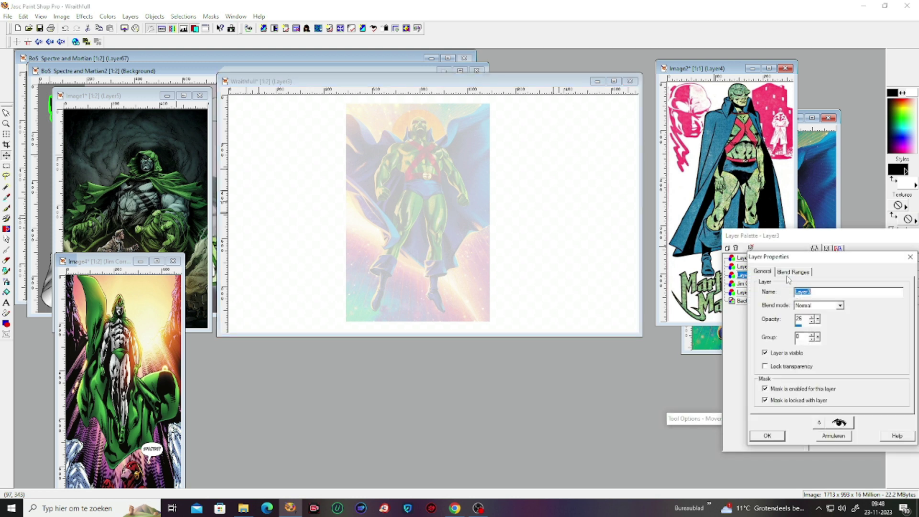
pyautogui.click(821, 435)
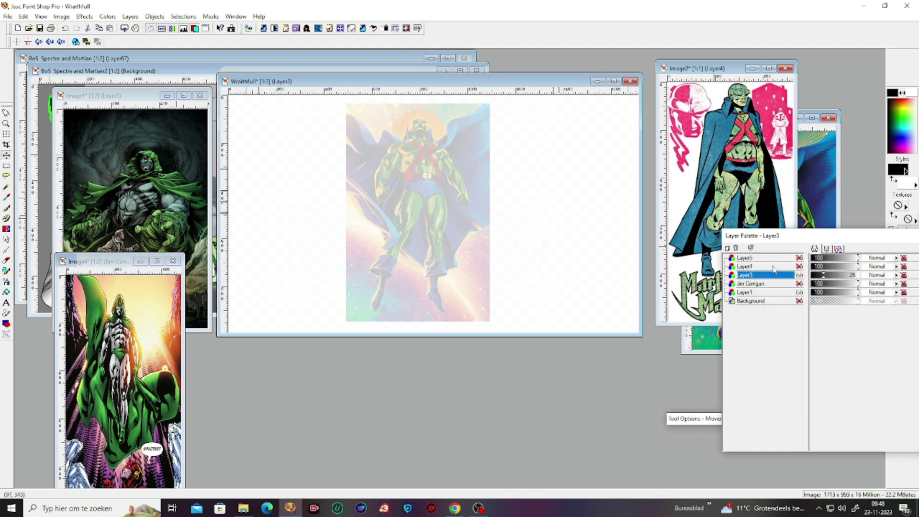
pyautogui.rightClick(772, 276)
pyautogui.click(771, 279)
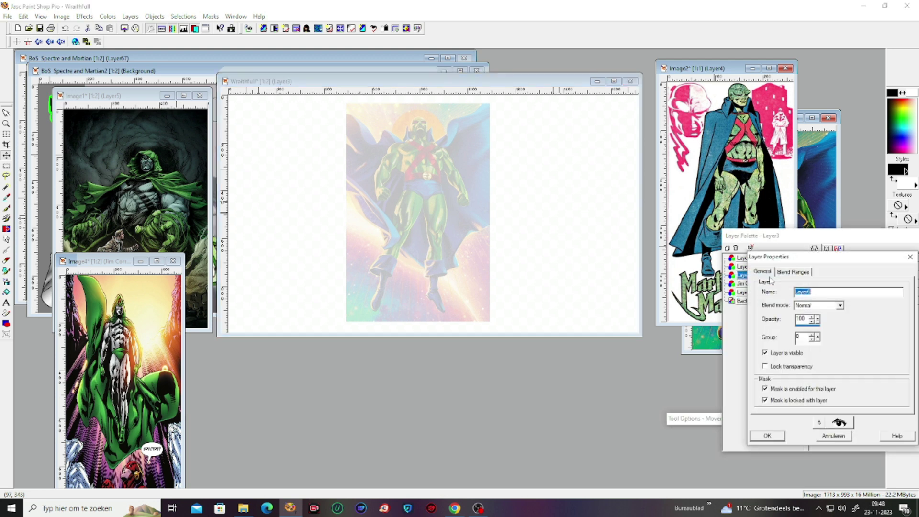
pyautogui.click(772, 436)
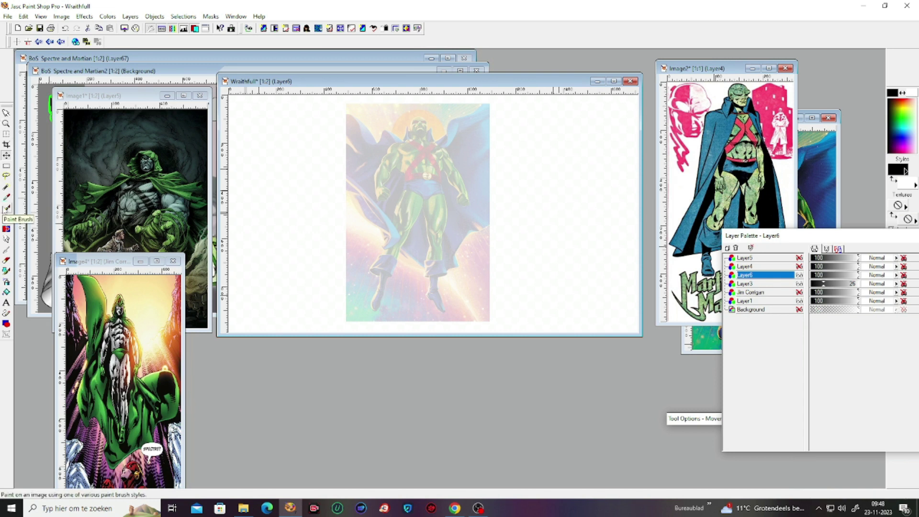
# Reduce the round Paint Brush to size 17 and place its tool options below the canvas.
pyautogui.click(7, 209)
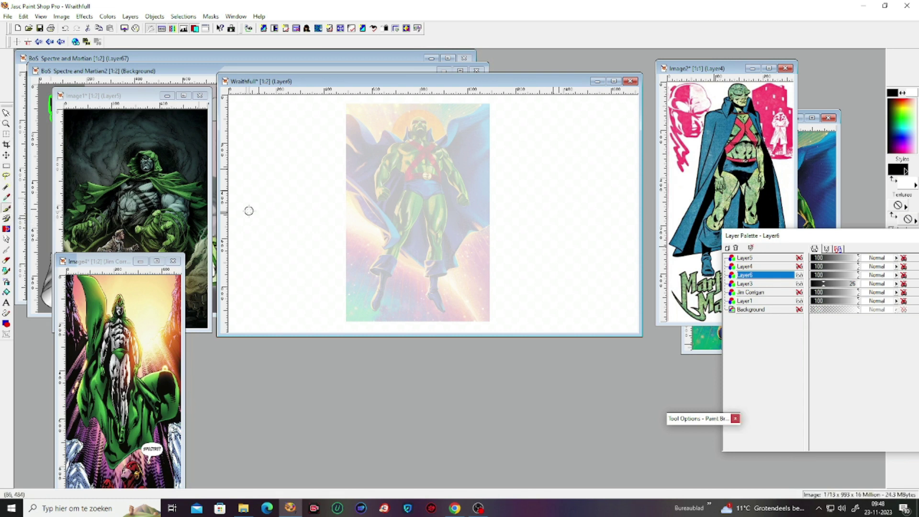
pyautogui.moveTo(700, 422)
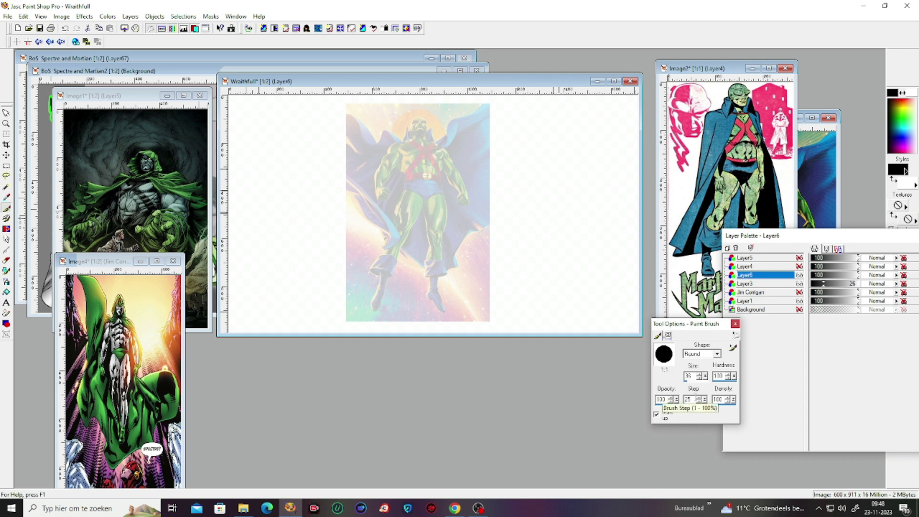
pyautogui.click(699, 378)
pyautogui.click(699, 378)
pyautogui.click(699, 378)
pyautogui.click(698, 377)
pyautogui.click(699, 378)
pyautogui.click(698, 378)
pyautogui.click(698, 377)
pyautogui.click(699, 378)
pyautogui.click(699, 377)
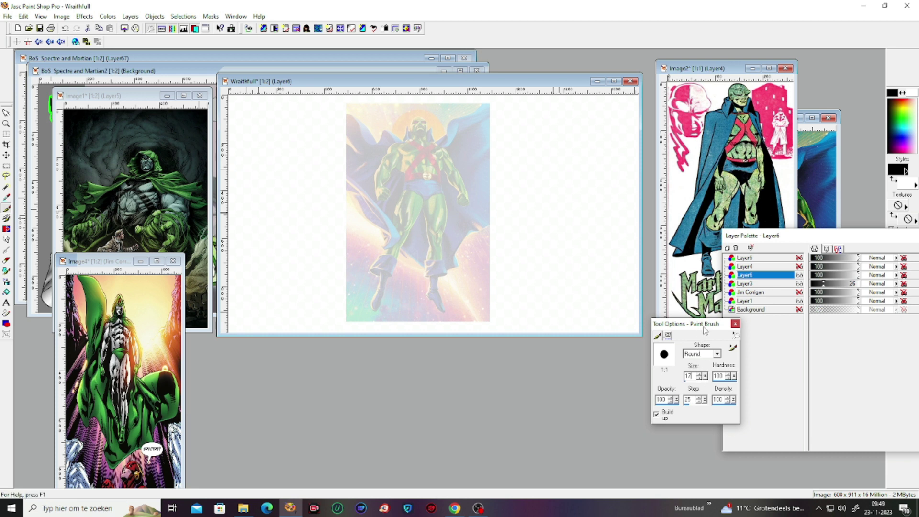
pyautogui.moveTo(705, 331)
pyautogui.mouseDown()
pyautogui.moveTo(672, 379)
pyautogui.moveTo(579, 356)
pyautogui.moveTo(585, 348)
pyautogui.mouseUp()
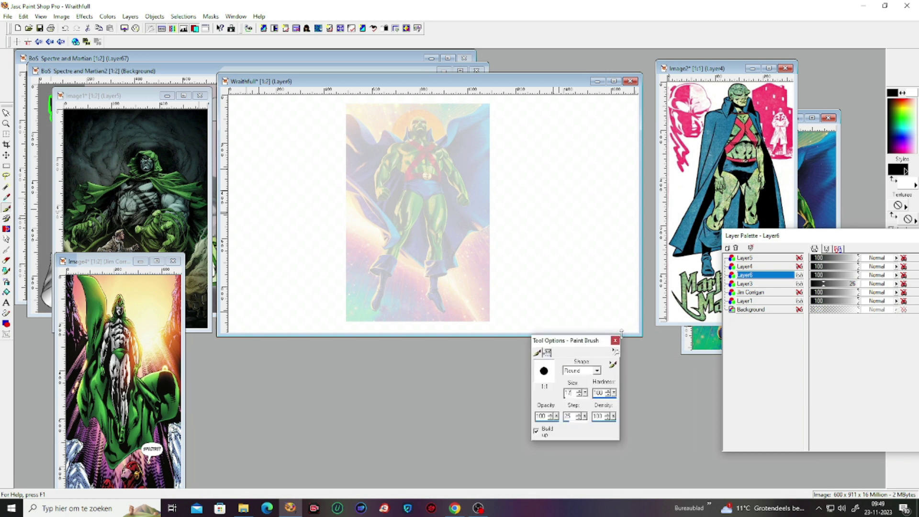
pyautogui.moveTo(758, 281)
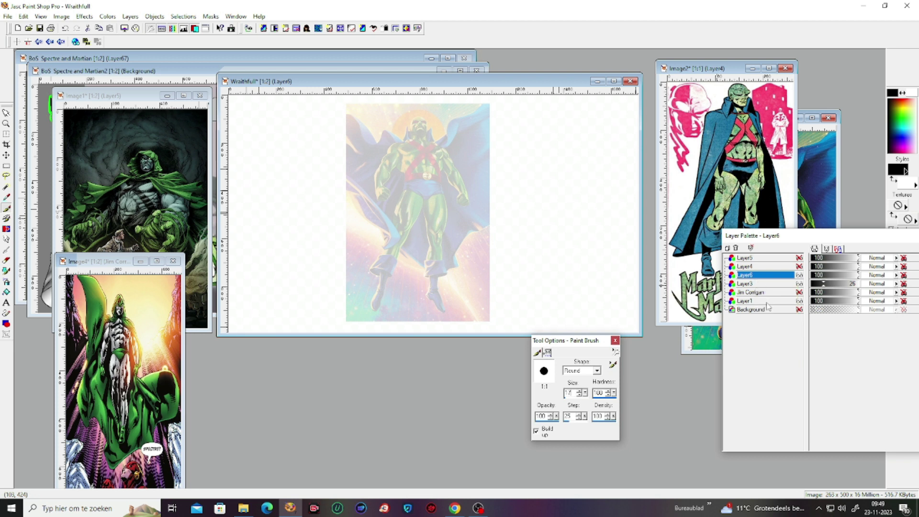
pyautogui.moveTo(767, 305)
pyautogui.moveTo(786, 280)
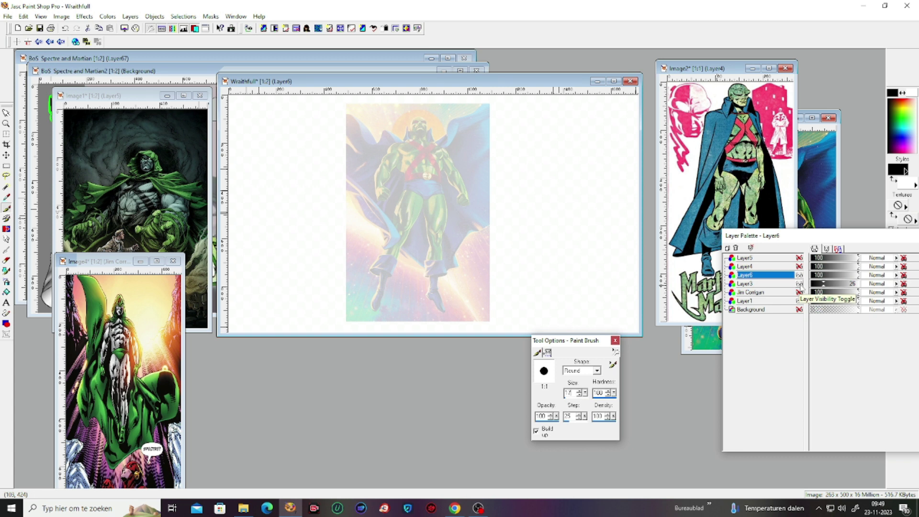
pyautogui.click(800, 289)
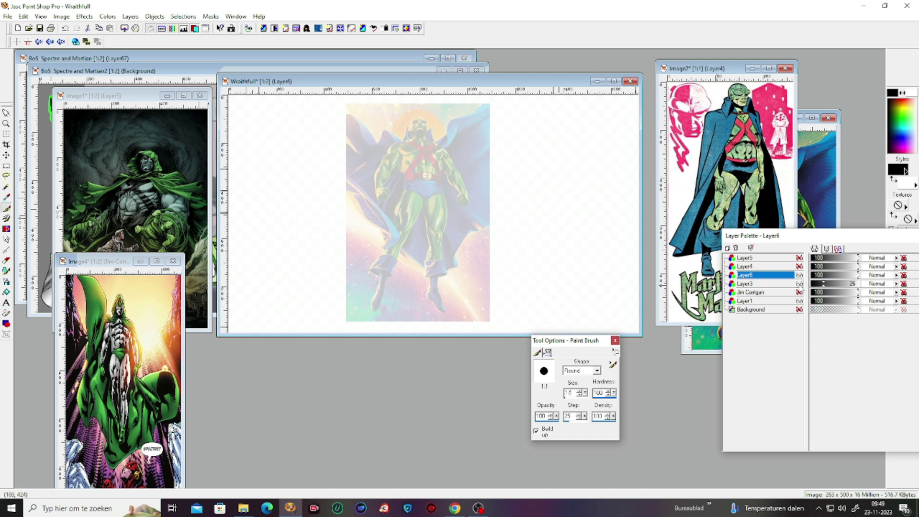
# Hide and reshow Layer3 to compare the empty drawing layer with the faded Martian Manhunter picture.
pyautogui.click(799, 283)
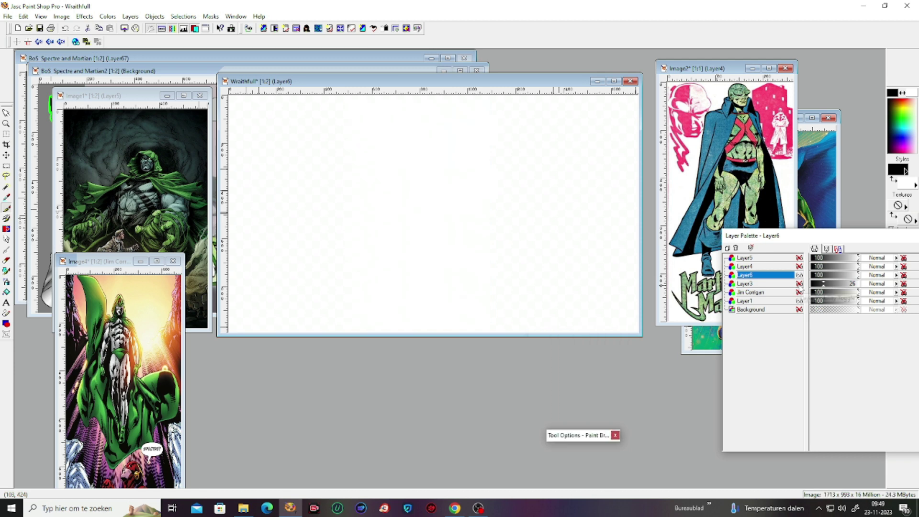
pyautogui.click(799, 283)
pyautogui.click(799, 283)
pyautogui.click(799, 283)
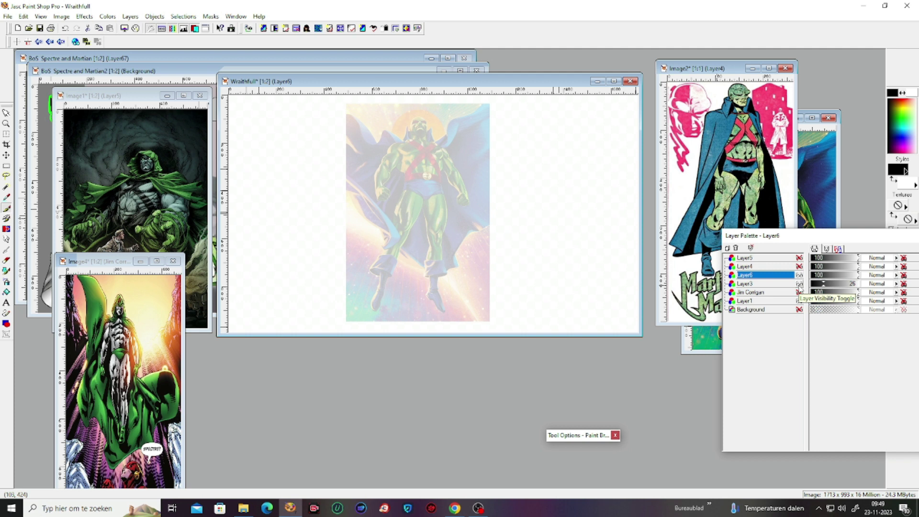
pyautogui.click(798, 292)
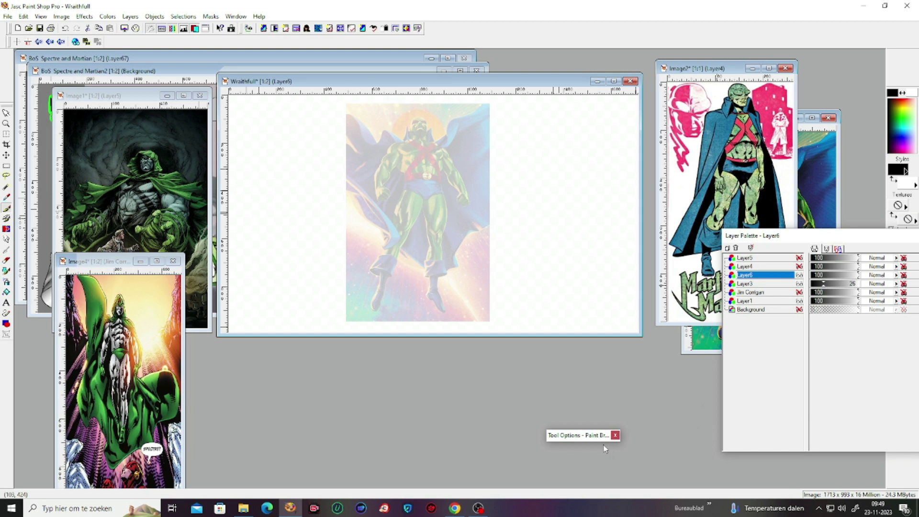
# Reduce the Paint Brush size and trace the figure's tapered chest outline in black on Layer6.
pyautogui.moveTo(609, 445)
pyautogui.moveTo(561, 433)
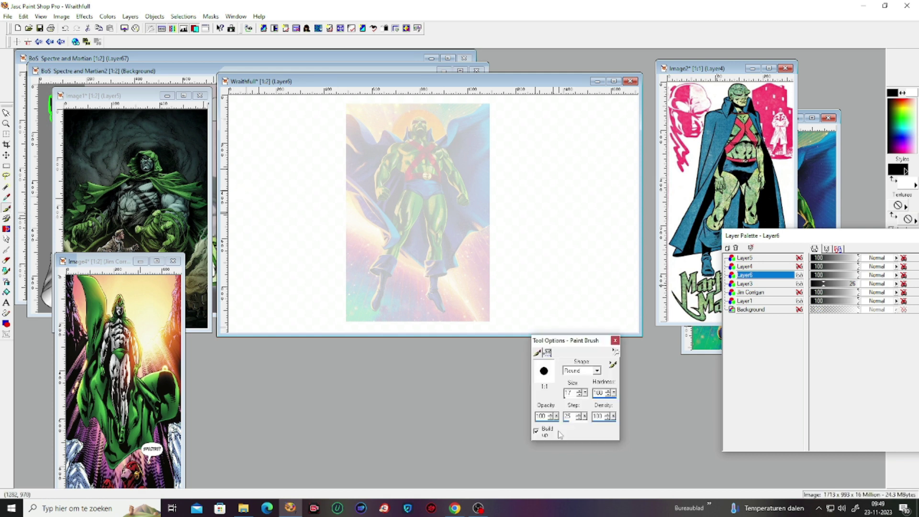
pyautogui.click(579, 395)
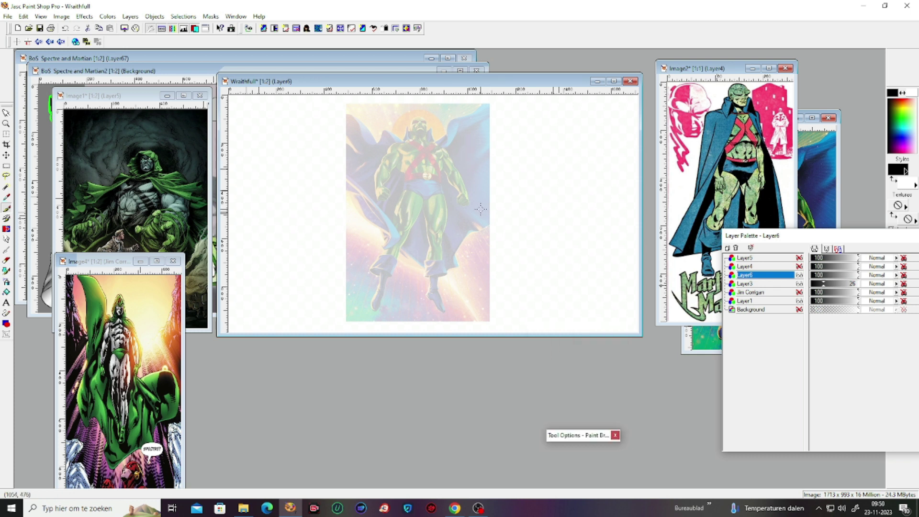
pyautogui.scroll(1, 494, 157)
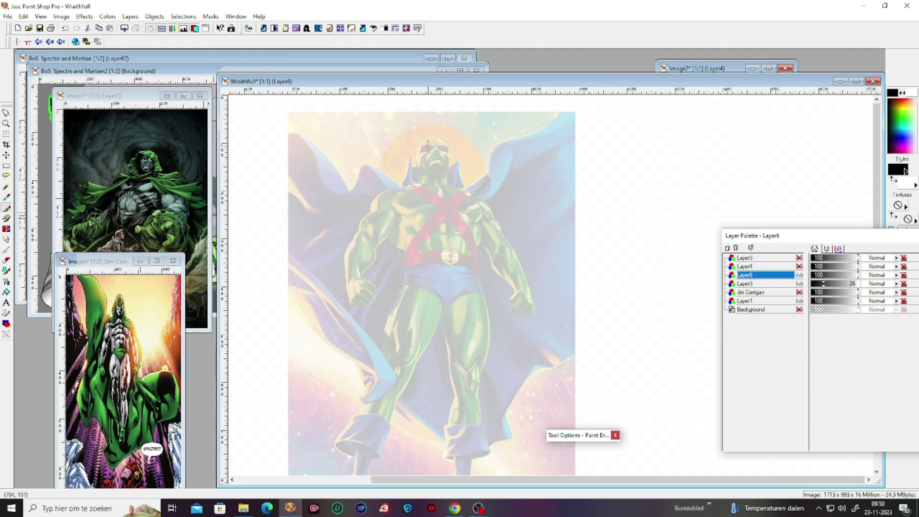
pyautogui.moveTo(401, 187); pyautogui.dragTo(477, 192)
pyautogui.moveTo(406, 188)
pyautogui.mouseDown()
pyautogui.moveTo(393, 190)
pyautogui.moveTo(390, 213)
pyautogui.moveTo(418, 266)
pyautogui.mouseUp()
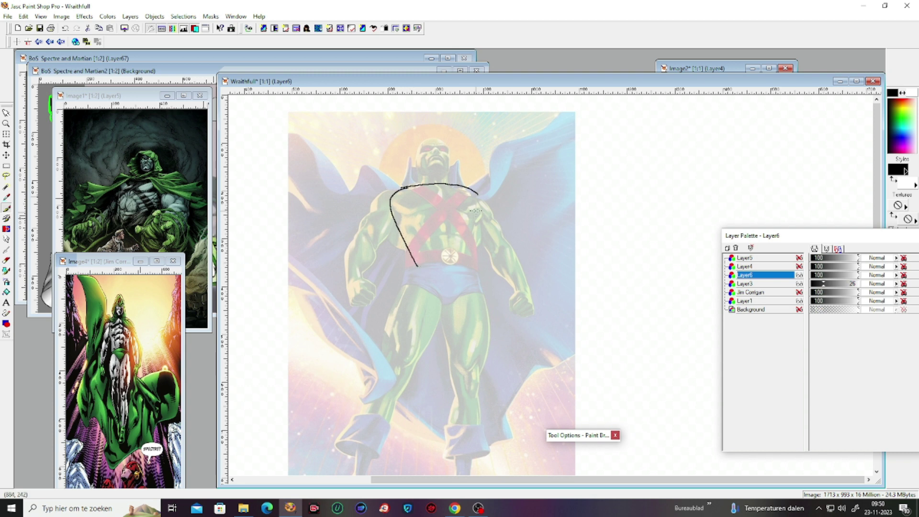
pyautogui.moveTo(480, 203)
pyautogui.mouseDown()
pyautogui.moveTo(472, 265)
pyautogui.moveTo(425, 255)
pyautogui.moveTo(452, 254)
pyautogui.moveTo(467, 257)
pyautogui.moveTo(418, 256)
pyautogui.moveTo(411, 265)
pyautogui.moveTo(446, 300)
pyautogui.moveTo(471, 258)
pyautogui.mouseUp()
# Sketch the pelvis shape and both thighs down to the knees over the faded picture on Layer6.
pyautogui.moveTo(427, 278); pyautogui.dragTo(407, 343)
pyautogui.moveTo(412, 264); pyautogui.dragTo(392, 332)
pyautogui.moveTo(448, 303); pyautogui.dragTo(421, 354)
pyautogui.moveTo(394, 312)
pyautogui.mouseDown()
pyautogui.moveTo(384, 334)
pyautogui.moveTo(388, 327)
pyautogui.moveTo(398, 364)
pyautogui.mouseUp()
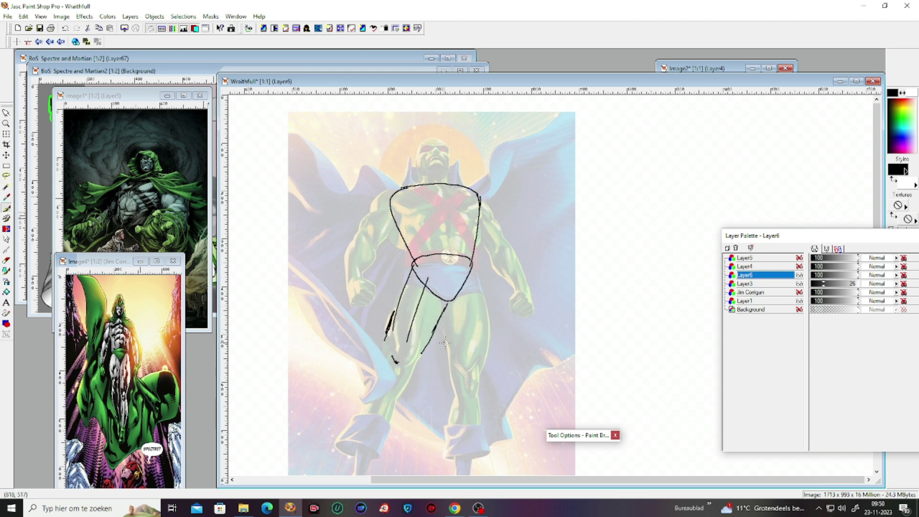
pyautogui.moveTo(447, 303); pyautogui.dragTo(455, 359)
pyautogui.moveTo(475, 269)
pyautogui.mouseDown()
pyautogui.moveTo(491, 332)
pyautogui.moveTo(476, 374)
pyautogui.mouseUp()
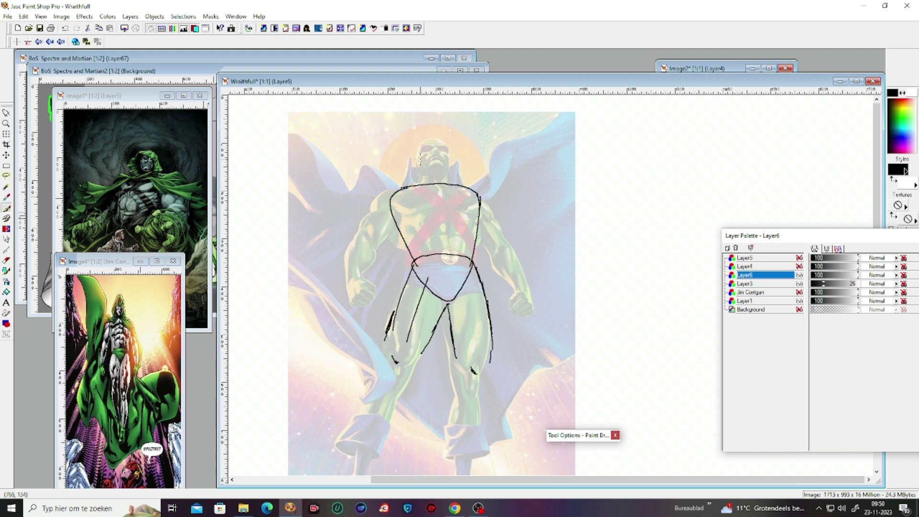
pyautogui.moveTo(425, 137)
pyautogui.mouseDown()
pyautogui.moveTo(414, 161)
pyautogui.moveTo(432, 178)
pyautogui.moveTo(455, 168)
pyautogui.moveTo(448, 134)
pyautogui.moveTo(425, 138)
pyautogui.mouseUp()
pyautogui.hotkey('ctrl', 'z')
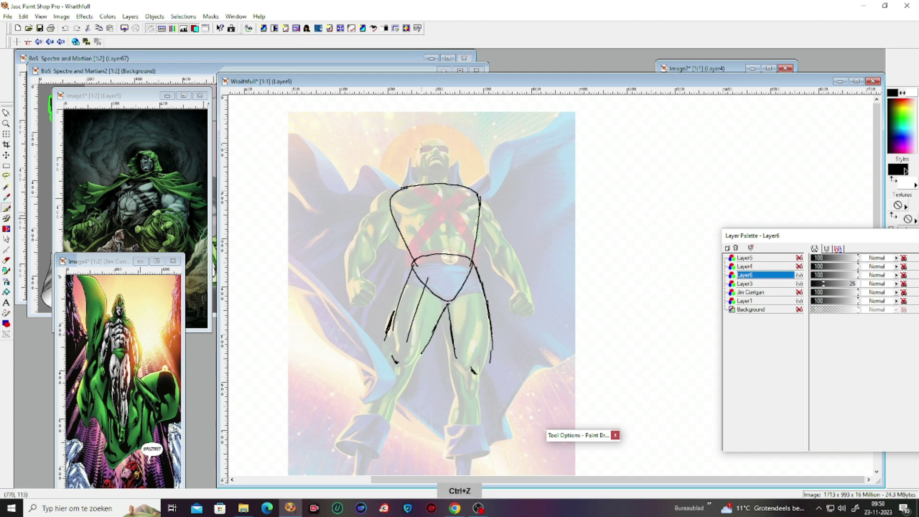
pyautogui.moveTo(421, 140)
pyautogui.mouseDown()
pyautogui.moveTo(423, 177)
pyautogui.moveTo(444, 176)
pyautogui.moveTo(456, 158)
pyautogui.moveTo(439, 136)
pyautogui.moveTo(427, 139)
pyautogui.mouseUp()
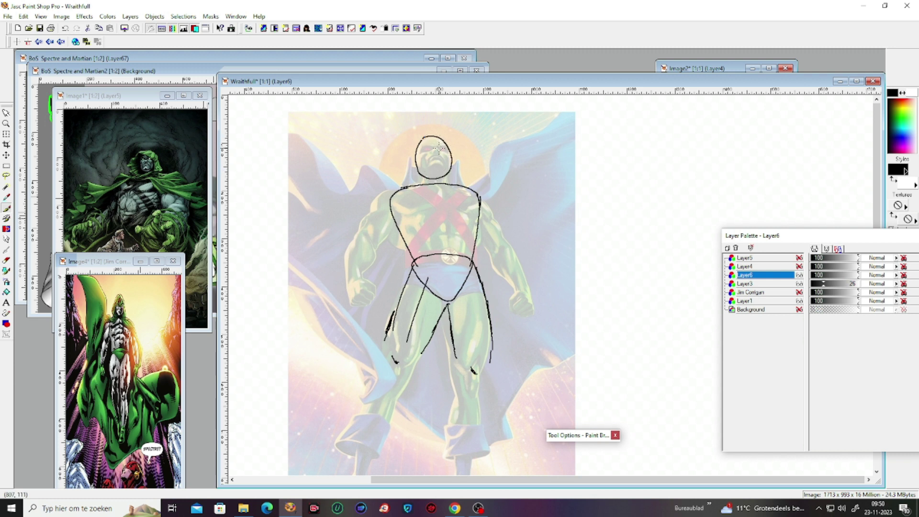
pyautogui.hotkey('ctrl', 'z')
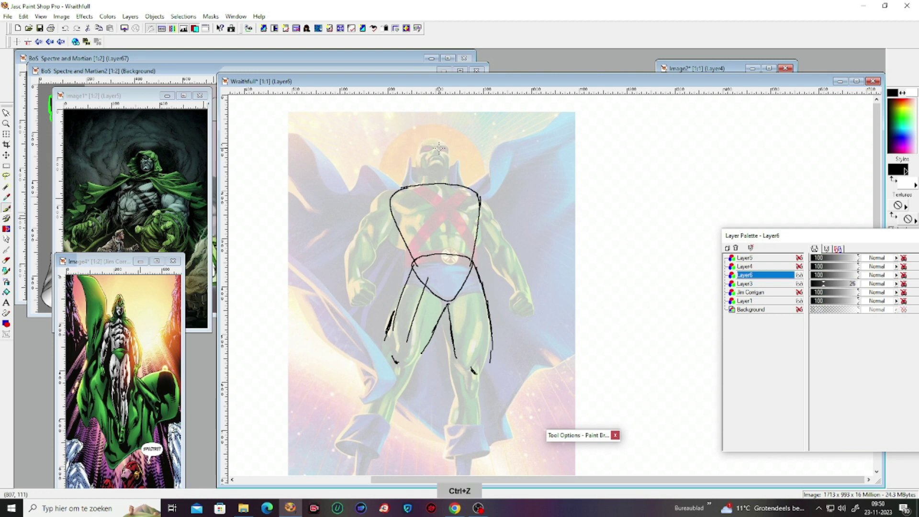
# Draw the head outline with a vertical centre line, a curved brow line, the neck and both ears.
pyautogui.moveTo(421, 144)
pyautogui.mouseDown()
pyautogui.moveTo(421, 174)
pyautogui.moveTo(436, 178)
pyautogui.moveTo(448, 175)
pyautogui.moveTo(452, 150)
pyautogui.moveTo(432, 137)
pyautogui.moveTo(438, 176)
pyautogui.moveTo(446, 150)
pyautogui.moveTo(423, 151)
pyautogui.moveTo(455, 150)
pyautogui.moveTo(432, 151)
pyautogui.moveTo(429, 174)
pyautogui.mouseUp()
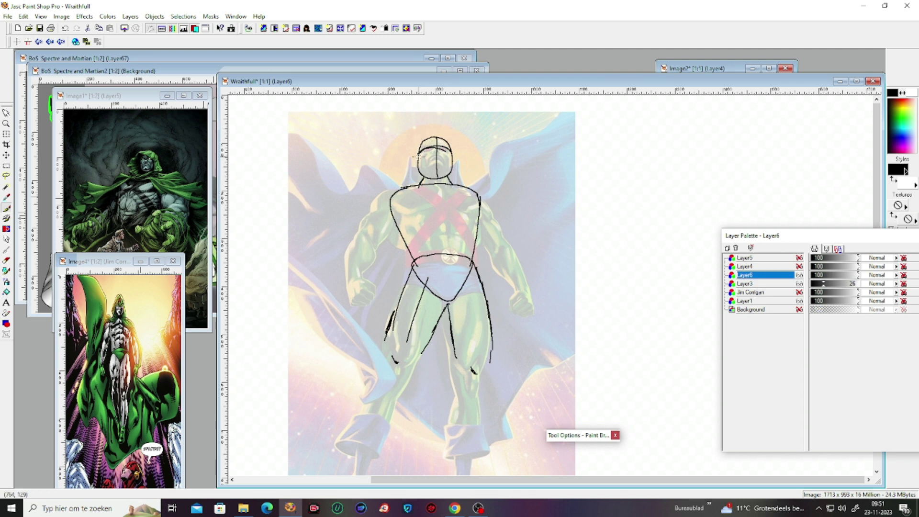
pyautogui.moveTo(418, 151); pyautogui.dragTo(420, 168)
pyautogui.moveTo(453, 150); pyautogui.dragTo(454, 165)
# Draw round shoulder joints, both arms and the two clenched fists, following the faded picture.
pyautogui.moveTo(390, 186)
pyautogui.mouseDown()
pyautogui.moveTo(381, 209)
pyautogui.moveTo(401, 209)
pyautogui.moveTo(395, 185)
pyautogui.mouseUp()
pyautogui.moveTo(480, 188)
pyautogui.mouseDown()
pyautogui.moveTo(465, 202)
pyautogui.moveTo(486, 192)
pyautogui.moveTo(501, 256)
pyautogui.moveTo(523, 297)
pyautogui.moveTo(509, 301)
pyautogui.moveTo(512, 315)
pyautogui.moveTo(521, 320)
pyautogui.moveTo(525, 292)
pyautogui.mouseUp()
pyautogui.moveTo(386, 211); pyautogui.dragTo(353, 274)
pyautogui.moveTo(372, 234); pyautogui.dragTo(359, 280)
pyautogui.moveTo(358, 234)
pyautogui.mouseDown()
pyautogui.moveTo(365, 271)
pyautogui.moveTo(373, 267)
pyautogui.moveTo(366, 279)
pyautogui.moveTo(393, 208)
pyautogui.moveTo(364, 232)
pyautogui.moveTo(366, 220)
pyautogui.moveTo(404, 182)
pyautogui.mouseUp()
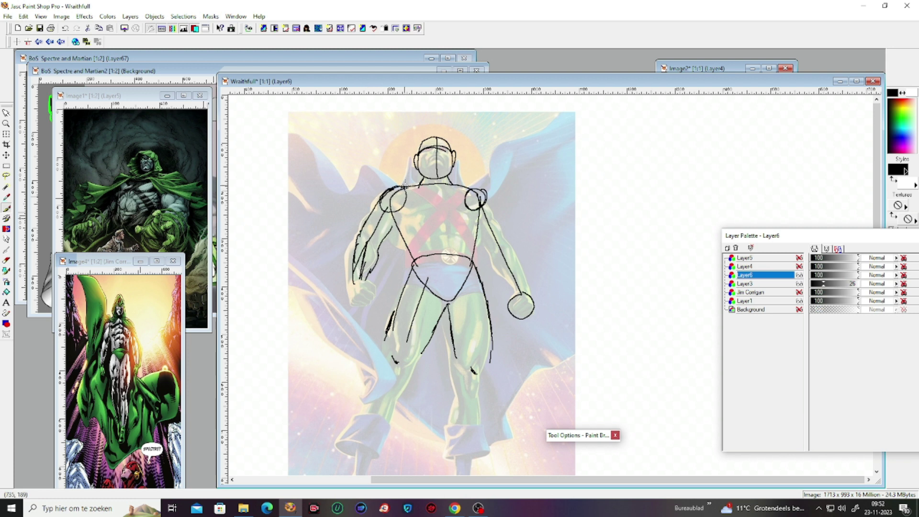
pyautogui.moveTo(357, 283)
pyautogui.mouseDown()
pyautogui.moveTo(347, 299)
pyautogui.moveTo(353, 312)
pyautogui.moveTo(367, 309)
pyautogui.moveTo(373, 287)
pyautogui.mouseUp()
pyautogui.moveTo(513, 309)
pyautogui.mouseDown()
pyautogui.moveTo(527, 296)
pyautogui.moveTo(516, 317)
pyautogui.moveTo(529, 301)
pyautogui.moveTo(529, 314)
pyautogui.moveTo(492, 268)
pyautogui.moveTo(482, 191)
pyautogui.moveTo(536, 295)
pyautogui.mouseUp()
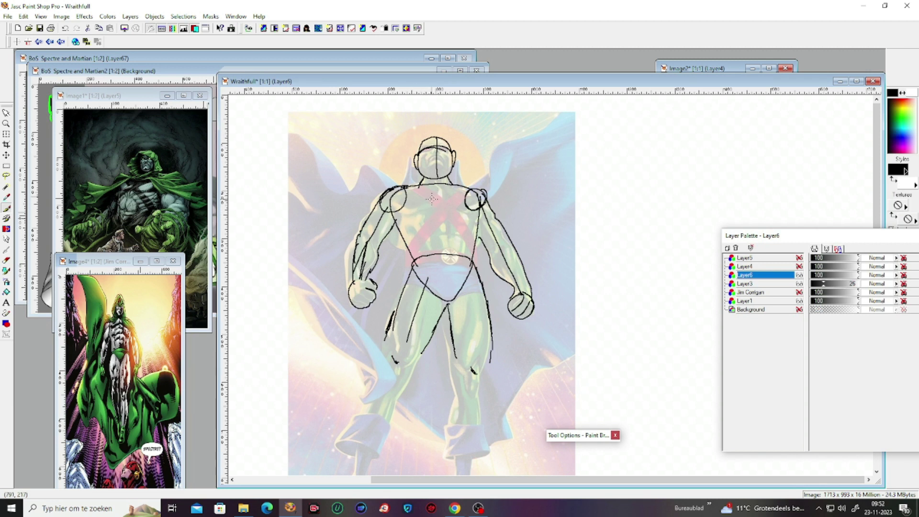
# Sketch the chest and abdominal muscle lines and reinforce the contours along both sides of the torso.
pyautogui.moveTo(406, 219)
pyautogui.mouseDown()
pyautogui.moveTo(468, 213)
pyautogui.moveTo(447, 220)
pyautogui.moveTo(449, 245)
pyautogui.moveTo(433, 222)
pyautogui.moveTo(430, 244)
pyautogui.moveTo(465, 223)
pyautogui.moveTo(455, 219)
pyautogui.moveTo(465, 240)
pyautogui.mouseUp()
pyautogui.moveTo(390, 231); pyautogui.dragTo(411, 260)
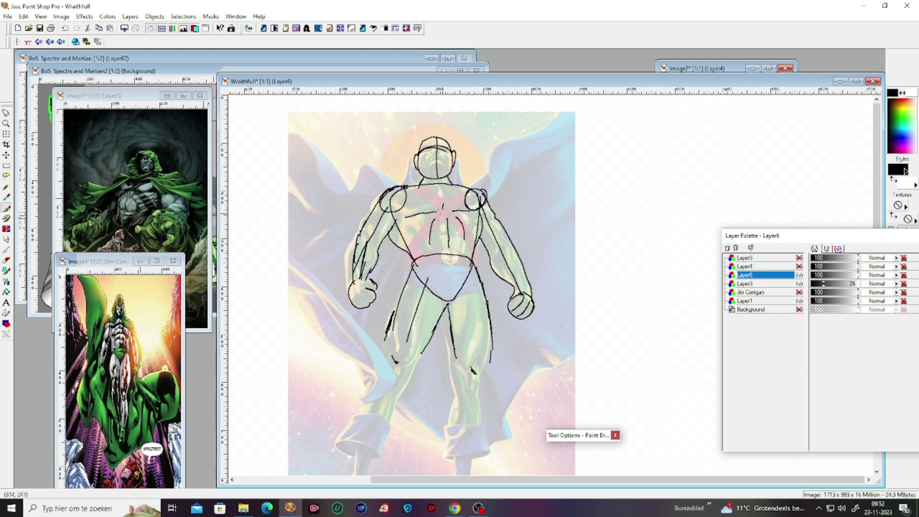
pyautogui.moveTo(396, 221)
pyautogui.mouseDown()
pyautogui.moveTo(390, 246)
pyautogui.moveTo(412, 260)
pyautogui.moveTo(403, 253)
pyautogui.moveTo(413, 275)
pyautogui.mouseUp()
pyautogui.moveTo(473, 259); pyautogui.dragTo(480, 238)
pyautogui.moveTo(405, 210)
pyautogui.mouseDown()
pyautogui.moveTo(410, 221)
pyautogui.moveTo(481, 206)
pyautogui.moveTo(445, 216)
pyautogui.mouseUp()
pyautogui.click(435, 159)
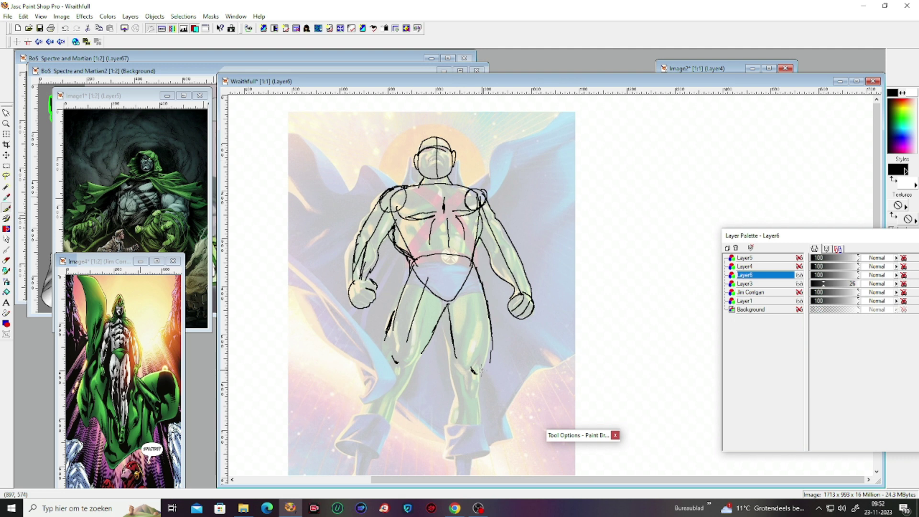
# Trace both lower legs from the knees down to the boot tops.
pyautogui.moveTo(451, 353); pyautogui.dragTo(450, 422)
pyautogui.moveTo(490, 354); pyautogui.dragTo(481, 419)
pyautogui.moveTo(424, 351); pyautogui.dragTo(396, 427)
pyautogui.moveTo(387, 335)
pyautogui.mouseDown()
pyautogui.moveTo(364, 408)
pyautogui.moveTo(389, 424)
pyautogui.mouseUp()
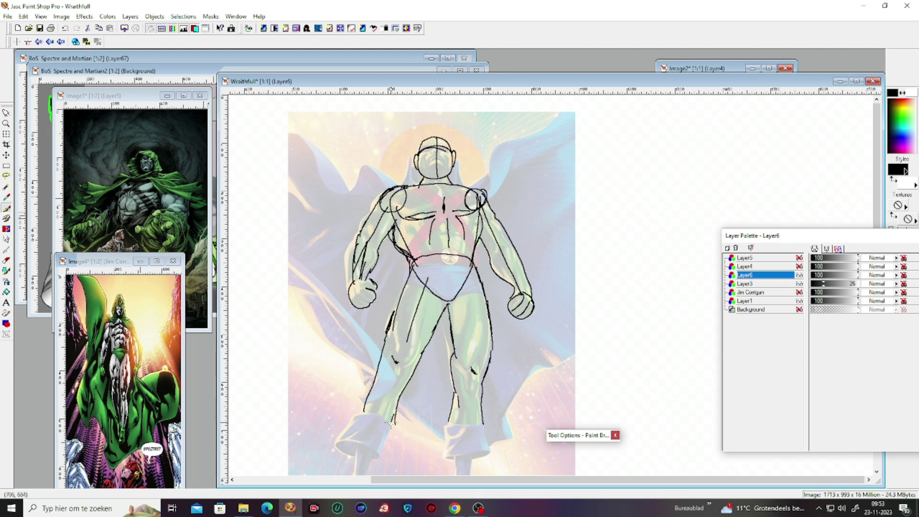
pyautogui.moveTo(481, 416); pyautogui.dragTo(479, 440)
# Draw the outlines of both boots and feet below the shins, leaving out the wide cuffs.
pyautogui.doubleClick(877, 225)
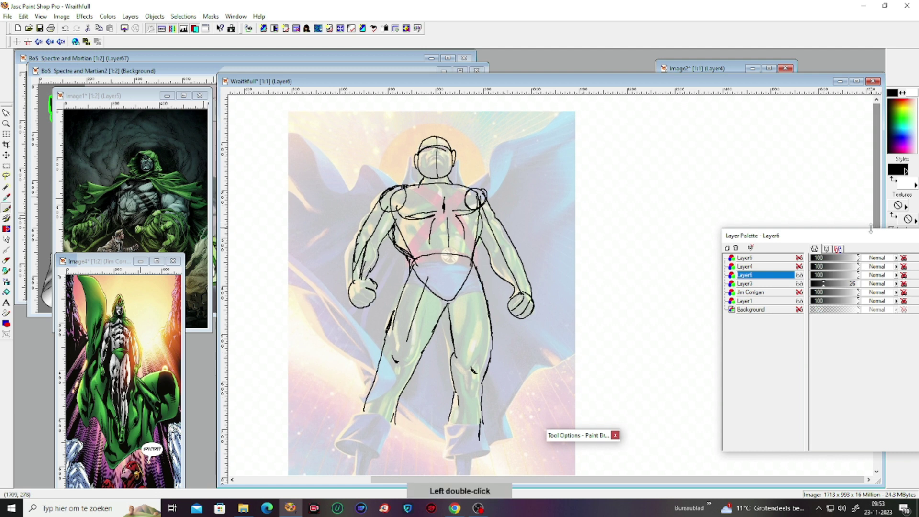
pyautogui.moveTo(877, 223); pyautogui.dragTo(878, 282)
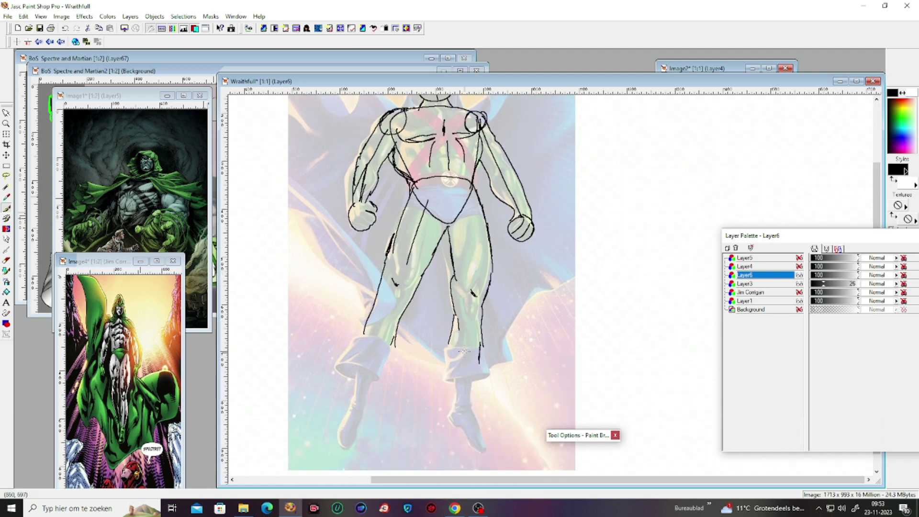
pyautogui.moveTo(452, 352)
pyautogui.mouseDown()
pyautogui.moveTo(449, 419)
pyautogui.moveTo(481, 452)
pyautogui.moveTo(469, 401)
pyautogui.moveTo(480, 352)
pyautogui.mouseUp()
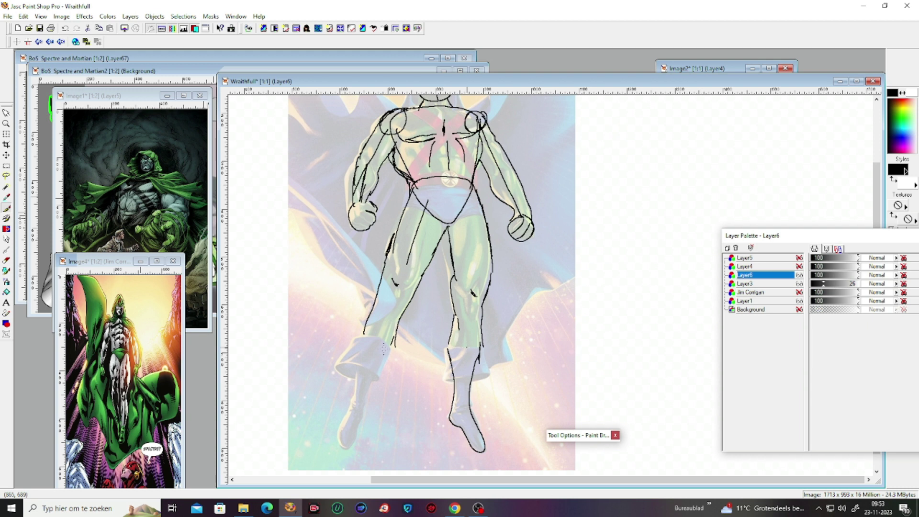
pyautogui.moveTo(364, 340)
pyautogui.mouseDown()
pyautogui.moveTo(341, 428)
pyautogui.moveTo(351, 448)
pyautogui.moveTo(394, 339)
pyautogui.mouseUp()
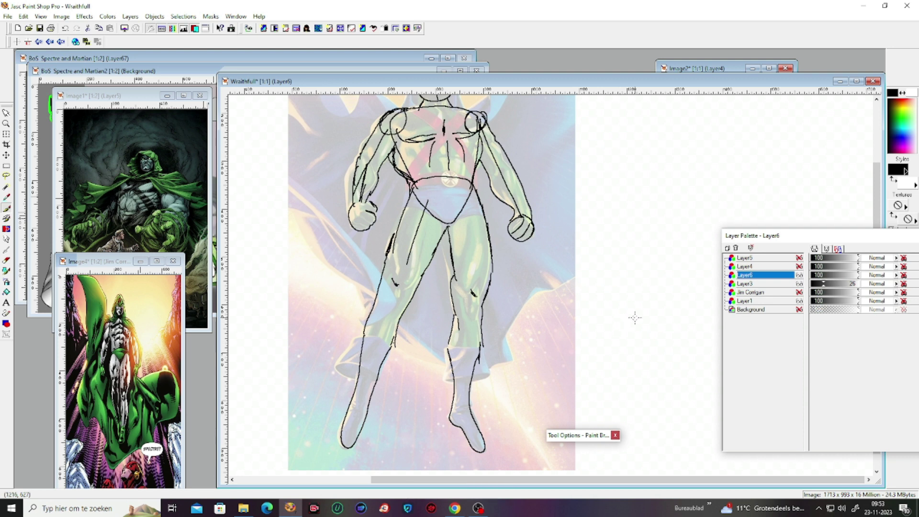
# Move the standing Spectre reference picture lower and bring the whole Image1 reference to the front.
pyautogui.moveTo(877, 196); pyautogui.dragTo(883, 148)
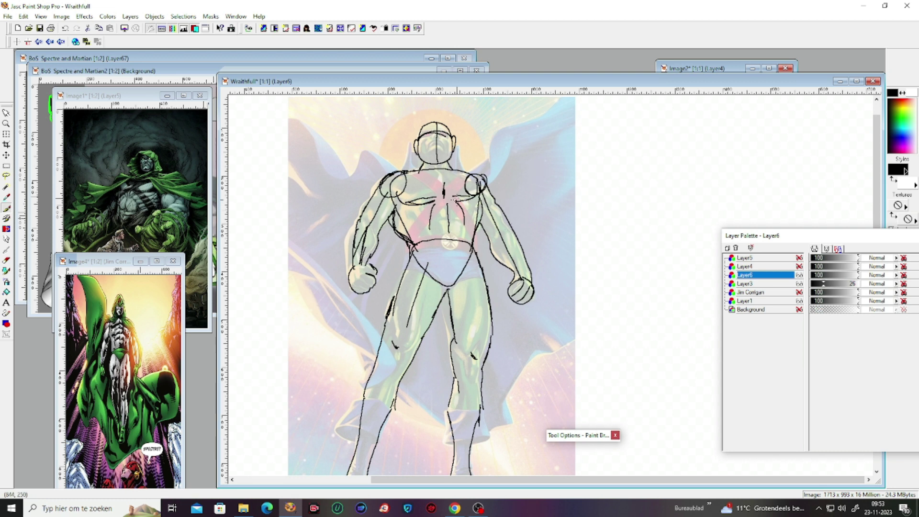
pyautogui.press('-')
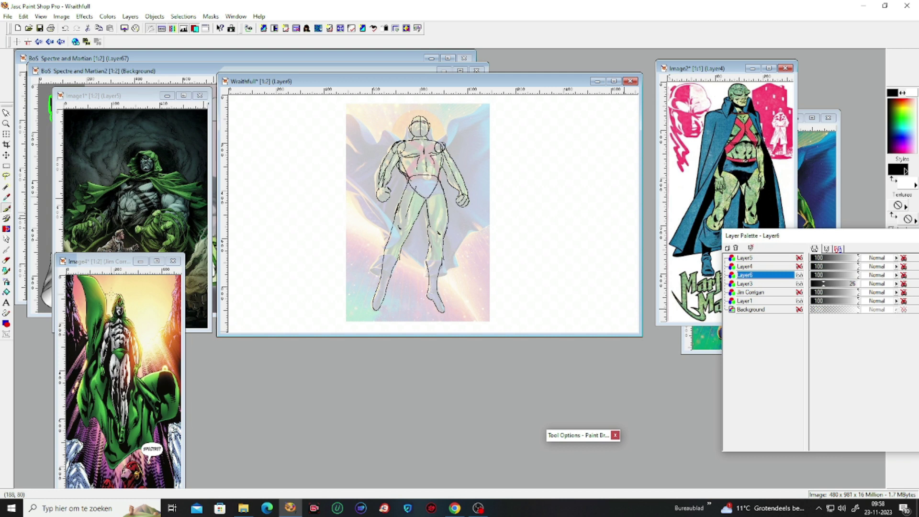
pyautogui.moveTo(118, 268); pyautogui.dragTo(98, 310)
pyautogui.click(121, 97)
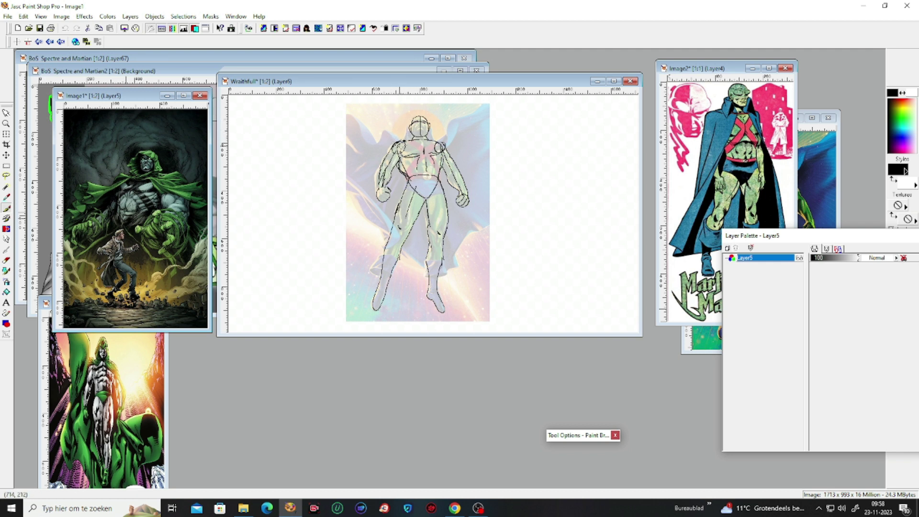
# Trace the cape on Layer6, with its upper edges rising from both shoulders and its ragged lower hem behind the legs.
pyautogui.click(391, 142)
pyautogui.moveTo(393, 139)
pyautogui.mouseDown()
pyautogui.moveTo(407, 148)
pyautogui.moveTo(381, 132)
pyautogui.moveTo(417, 135)
pyautogui.moveTo(426, 144)
pyautogui.moveTo(411, 153)
pyautogui.moveTo(436, 136)
pyautogui.moveTo(431, 144)
pyautogui.moveTo(447, 148)
pyautogui.moveTo(440, 136)
pyautogui.moveTo(486, 111)
pyautogui.mouseUp()
pyautogui.moveTo(388, 141)
pyautogui.mouseDown()
pyautogui.moveTo(347, 113)
pyautogui.moveTo(348, 136)
pyautogui.moveTo(384, 154)
pyautogui.mouseUp()
pyautogui.moveTo(460, 150)
pyautogui.mouseDown()
pyautogui.moveTo(459, 140)
pyautogui.moveTo(486, 125)
pyautogui.mouseUp()
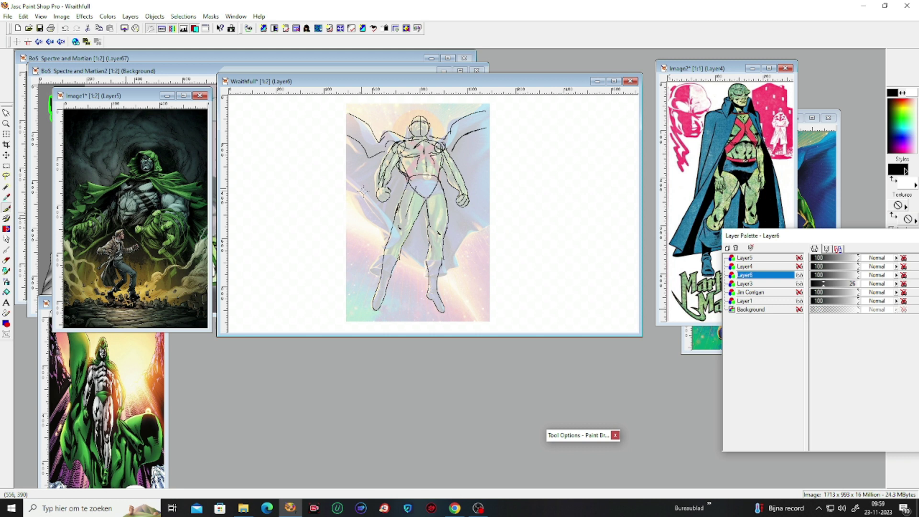
pyautogui.moveTo(343, 193)
pyautogui.mouseDown()
pyautogui.moveTo(360, 219)
pyautogui.moveTo(385, 240)
pyautogui.moveTo(424, 242)
pyautogui.moveTo(408, 242)
pyautogui.moveTo(413, 250)
pyautogui.moveTo(402, 252)
pyautogui.moveTo(443, 270)
pyautogui.moveTo(501, 194)
pyautogui.mouseUp()
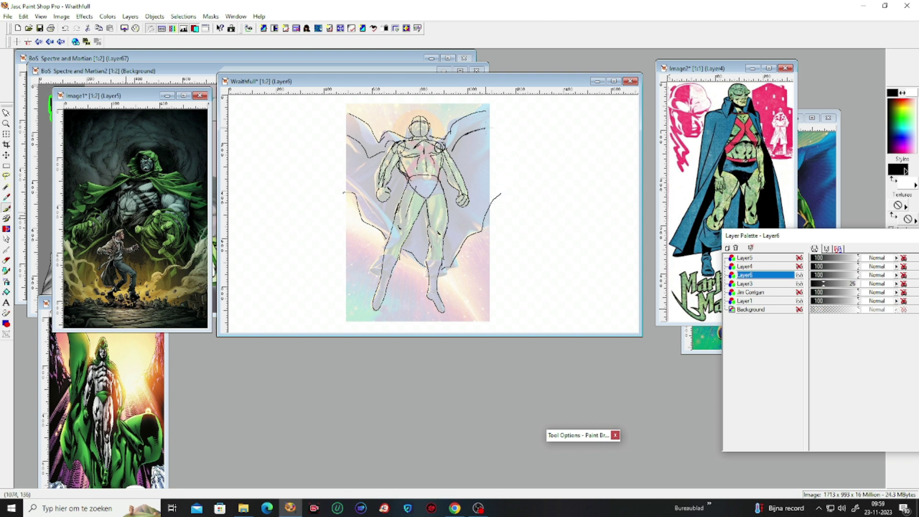
# Extend the cape beyond both sides of the faded picture as large wing-like shapes joined to the lower hem.
pyautogui.moveTo(488, 126)
pyautogui.mouseDown()
pyautogui.moveTo(518, 141)
pyautogui.moveTo(540, 175)
pyautogui.moveTo(511, 190)
pyautogui.moveTo(544, 195)
pyautogui.moveTo(540, 175)
pyautogui.mouseUp()
pyautogui.moveTo(487, 111)
pyautogui.mouseDown()
pyautogui.moveTo(519, 128)
pyautogui.moveTo(549, 183)
pyautogui.mouseUp()
pyautogui.moveTo(349, 115)
pyautogui.mouseDown()
pyautogui.moveTo(315, 137)
pyautogui.moveTo(330, 139)
pyautogui.moveTo(305, 147)
pyautogui.moveTo(317, 135)
pyautogui.moveTo(296, 181)
pyautogui.moveTo(298, 205)
pyautogui.moveTo(345, 194)
pyautogui.mouseUp()
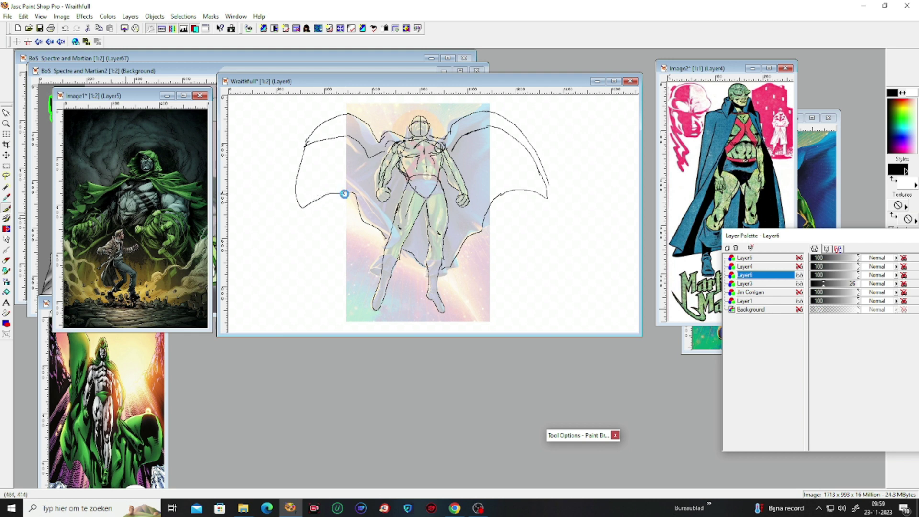
# Add fold and shading lines inside both sides of the cape and draw a high flared collar around the head.
pyautogui.moveTo(333, 147)
pyautogui.mouseDown()
pyautogui.moveTo(354, 164)
pyautogui.moveTo(383, 220)
pyautogui.mouseUp()
pyautogui.moveTo(464, 157); pyautogui.dragTo(504, 142)
pyautogui.moveTo(319, 187); pyautogui.dragTo(340, 179)
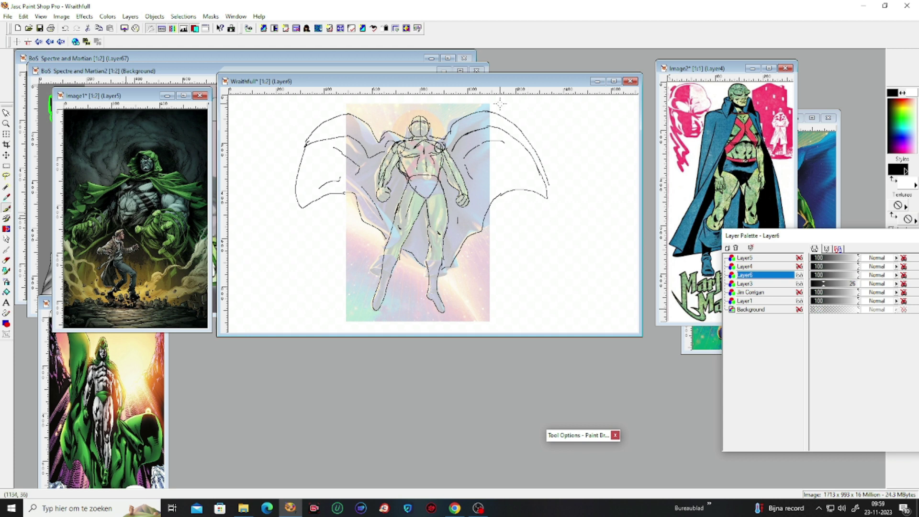
pyautogui.moveTo(349, 147); pyautogui.dragTo(364, 165)
pyautogui.moveTo(463, 142)
pyautogui.mouseDown()
pyautogui.moveTo(455, 150)
pyautogui.moveTo(496, 128)
pyautogui.mouseUp()
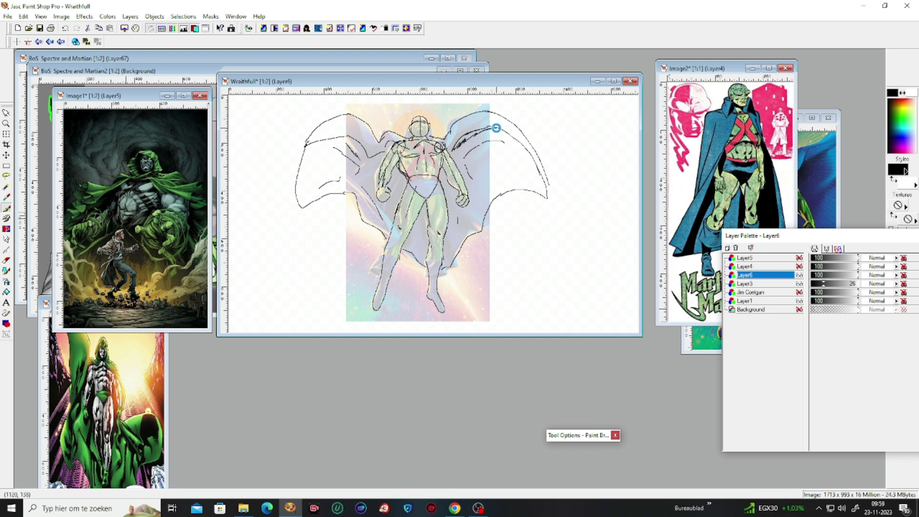
pyautogui.moveTo(339, 135)
pyautogui.mouseDown()
pyautogui.moveTo(314, 143)
pyautogui.moveTo(339, 136)
pyautogui.moveTo(368, 155)
pyautogui.mouseUp()
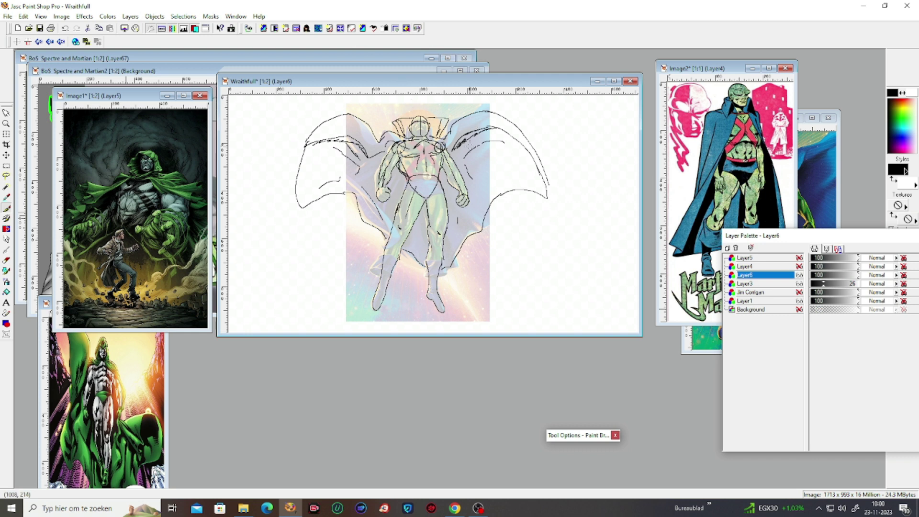
# Set the opacity of both Layer3 and the sketch on Layer6 to 24.
pyautogui.scroll(1, 487, 160)
pyautogui.scroll(1, 486, 160)
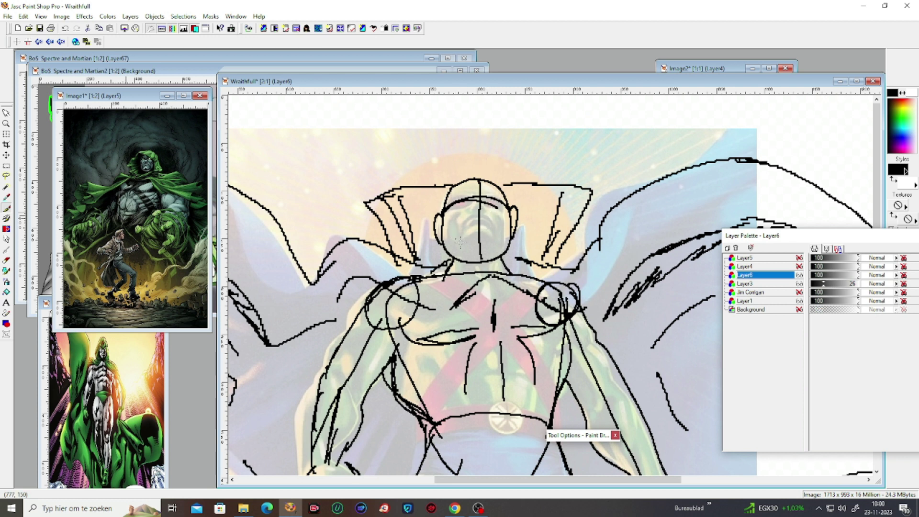
pyautogui.moveTo(823, 283); pyautogui.dragTo(855, 286)
pyautogui.click(890, 283)
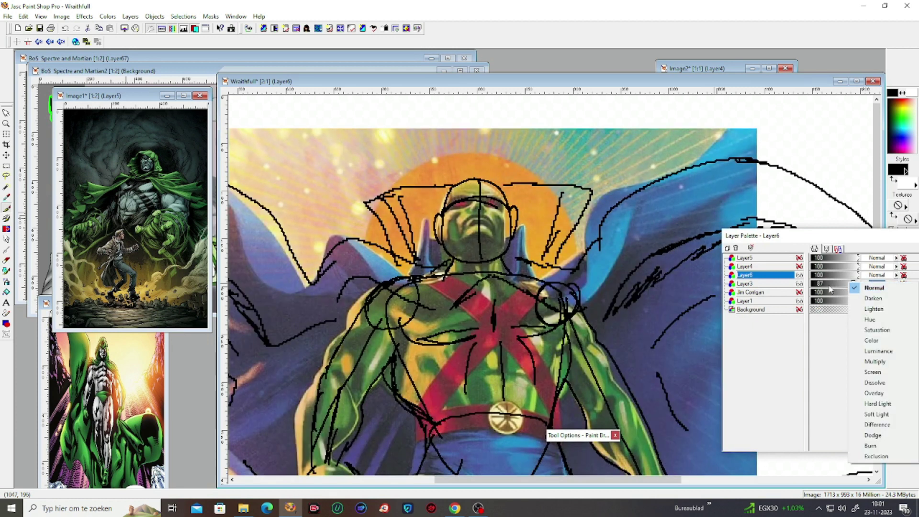
pyautogui.click(822, 285)
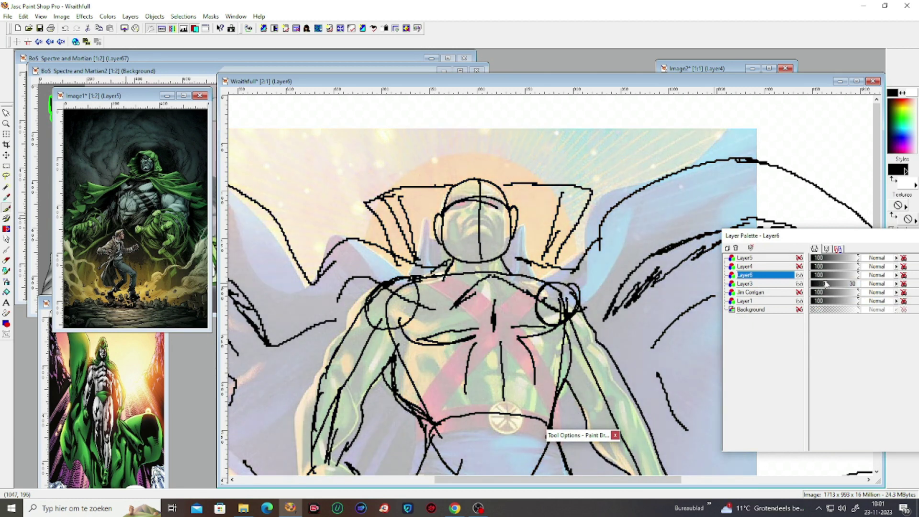
pyautogui.click(822, 275)
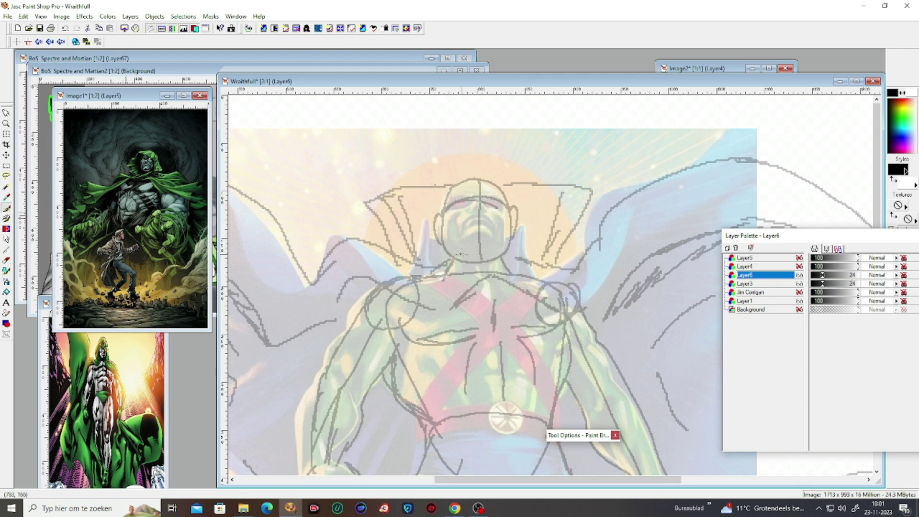
# Set the opacity of the sketch on Layer6 back to 100.
pyautogui.scroll(-1, 473, 237)
pyautogui.scroll(-1, 526, 179)
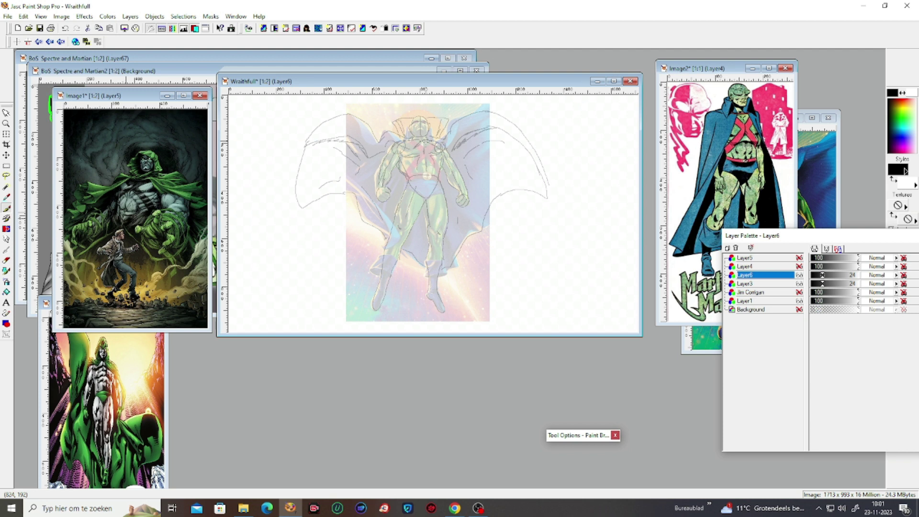
pyautogui.scroll(2, 498, 166)
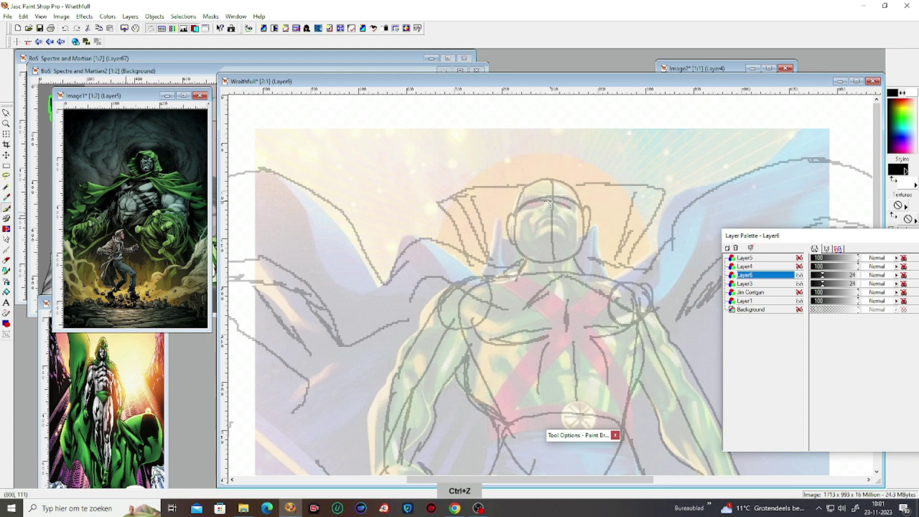
pyautogui.moveTo(822, 275); pyautogui.dragTo(876, 281)
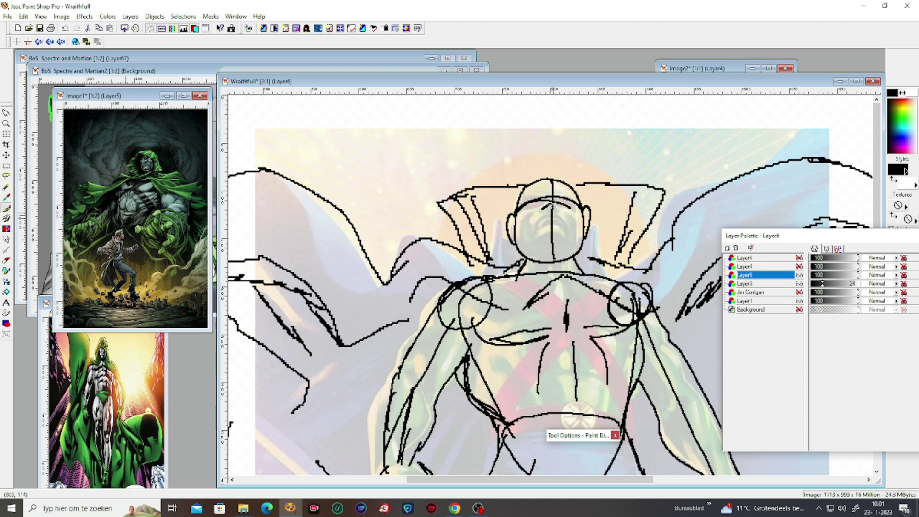
# Draw the face with a dark band over the eyes, a nose, a mouth and a thick line around the chin.
pyautogui.moveTo(548, 207); pyautogui.dragTo(565, 207)
pyautogui.hotkey('ctrl', 'z')
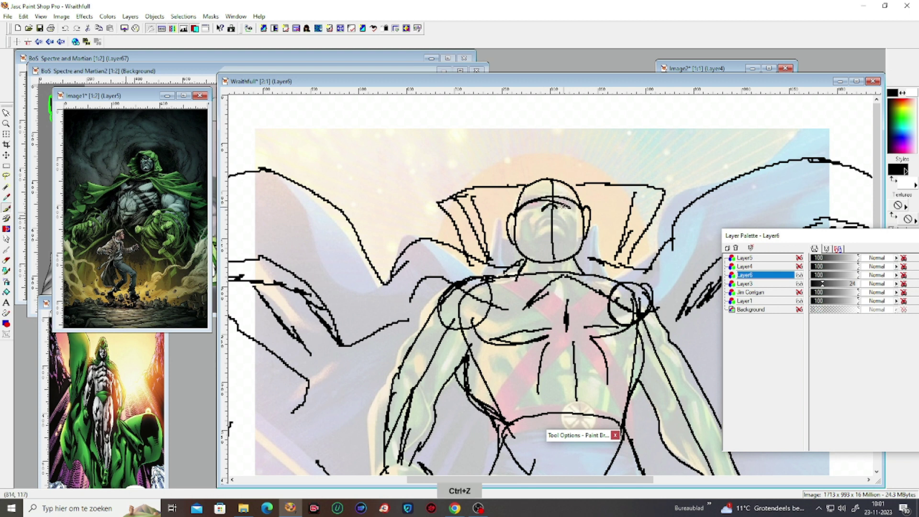
pyautogui.hotkey('ctrl', 'z')
pyautogui.moveTo(541, 222)
pyautogui.mouseDown()
pyautogui.moveTo(540, 224)
pyautogui.moveTo(561, 222)
pyautogui.moveTo(537, 195)
pyautogui.moveTo(522, 206)
pyautogui.moveTo(561, 193)
pyautogui.moveTo(570, 206)
pyautogui.moveTo(564, 194)
pyautogui.moveTo(526, 199)
pyautogui.moveTo(579, 190)
pyautogui.mouseUp()
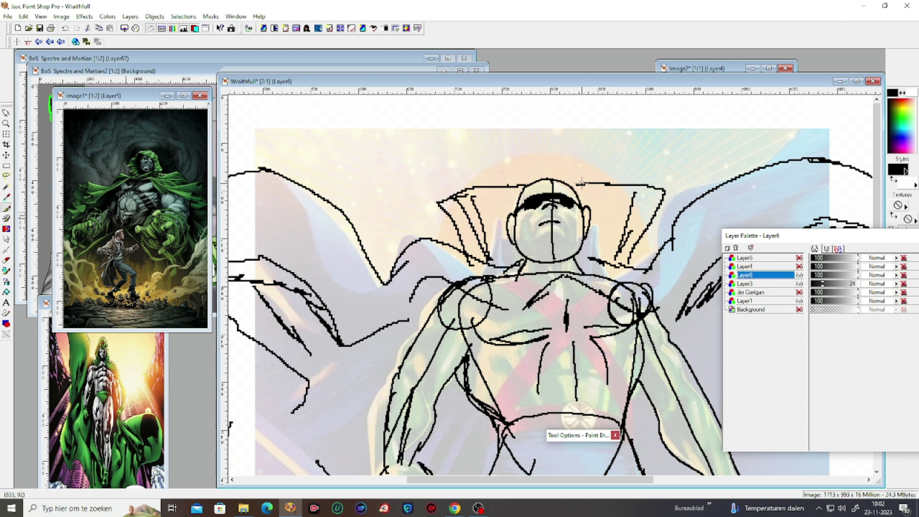
pyautogui.moveTo(543, 230); pyautogui.dragTo(558, 225)
pyautogui.moveTo(545, 242)
pyautogui.mouseDown()
pyautogui.moveTo(565, 243)
pyautogui.moveTo(529, 250)
pyautogui.moveTo(561, 243)
pyautogui.moveTo(574, 258)
pyautogui.moveTo(544, 261)
pyautogui.moveTo(560, 261)
pyautogui.moveTo(544, 262)
pyautogui.moveTo(530, 246)
pyautogui.moveTo(557, 253)
pyautogui.moveTo(546, 258)
pyautogui.moveTo(531, 247)
pyautogui.moveTo(572, 249)
pyautogui.moveTo(574, 238)
pyautogui.mouseUp()
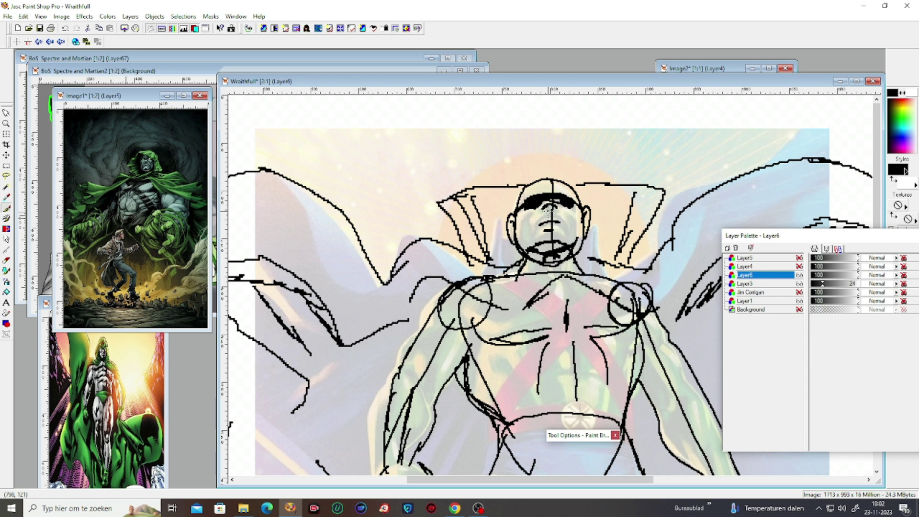
# Hatch the lower inside of the flared collar densely on both sides of the head and neck.
pyautogui.moveTo(479, 241)
pyautogui.mouseDown()
pyautogui.moveTo(498, 263)
pyautogui.moveTo(493, 249)
pyautogui.moveTo(498, 261)
pyautogui.moveTo(505, 244)
pyautogui.moveTo(511, 268)
pyautogui.mouseUp()
pyautogui.moveTo(607, 248); pyautogui.dragTo(578, 261)
pyautogui.moveTo(603, 242); pyautogui.dragTo(592, 263)
pyautogui.moveTo(612, 245); pyautogui.dragTo(601, 265)
pyautogui.moveTo(618, 247)
pyautogui.mouseDown()
pyautogui.moveTo(604, 271)
pyautogui.moveTo(612, 273)
pyautogui.mouseUp()
pyautogui.moveTo(621, 246); pyautogui.dragTo(619, 269)
pyautogui.moveTo(632, 261)
pyautogui.mouseDown()
pyautogui.moveTo(621, 271)
pyautogui.moveTo(576, 274)
pyautogui.moveTo(618, 277)
pyautogui.mouseUp()
pyautogui.moveTo(478, 256); pyautogui.dragTo(465, 269)
pyautogui.moveTo(486, 258); pyautogui.dragTo(474, 276)
pyautogui.moveTo(499, 259); pyautogui.dragTo(489, 280)
pyautogui.moveTo(513, 256)
pyautogui.mouseDown()
pyautogui.moveTo(495, 273)
pyautogui.moveTo(516, 265)
pyautogui.mouseUp()
pyautogui.moveTo(474, 235); pyautogui.dragTo(461, 246)
pyautogui.moveTo(477, 240)
pyautogui.mouseDown()
pyautogui.moveTo(465, 255)
pyautogui.moveTo(476, 253)
pyautogui.moveTo(461, 247)
pyautogui.moveTo(484, 249)
pyautogui.moveTo(506, 263)
pyautogui.moveTo(473, 273)
pyautogui.mouseUp()
pyautogui.moveTo(493, 264); pyautogui.dragTo(481, 279)
pyautogui.moveTo(606, 243); pyautogui.dragTo(587, 252)
pyautogui.moveTo(631, 233)
pyautogui.mouseDown()
pyautogui.moveTo(613, 265)
pyautogui.moveTo(606, 256)
pyautogui.mouseUp()
# Redraw the collar's upper edges as wider pointed tips and thicken the inner edges on both sides.
pyautogui.moveTo(472, 206)
pyautogui.mouseDown()
pyautogui.moveTo(463, 224)
pyautogui.moveTo(491, 193)
pyautogui.moveTo(522, 185)
pyautogui.mouseUp()
pyautogui.moveTo(596, 188)
pyautogui.mouseDown()
pyautogui.moveTo(632, 200)
pyautogui.moveTo(639, 227)
pyautogui.moveTo(631, 235)
pyautogui.moveTo(646, 219)
pyautogui.moveTo(632, 242)
pyautogui.moveTo(665, 195)
pyautogui.moveTo(645, 217)
pyautogui.mouseUp()
pyautogui.moveTo(474, 210)
pyautogui.mouseDown()
pyautogui.moveTo(429, 205)
pyautogui.moveTo(476, 184)
pyautogui.moveTo(529, 184)
pyautogui.mouseUp()
pyautogui.moveTo(613, 185)
pyautogui.mouseDown()
pyautogui.moveTo(677, 186)
pyautogui.moveTo(643, 230)
pyautogui.mouseUp()
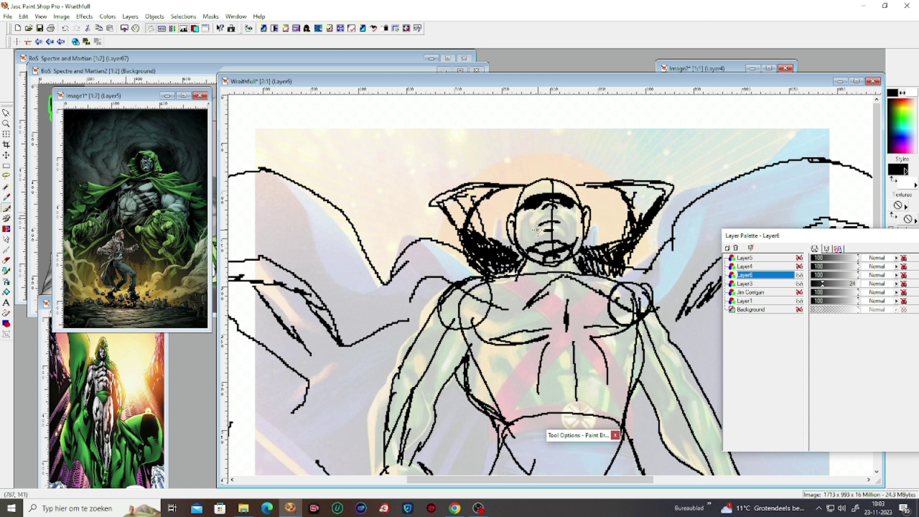
# Thicken the main fold line across both wings of the cape with hatching, including the outer end of the left wing's fold.
pyautogui.scroll(-1, 537, 232)
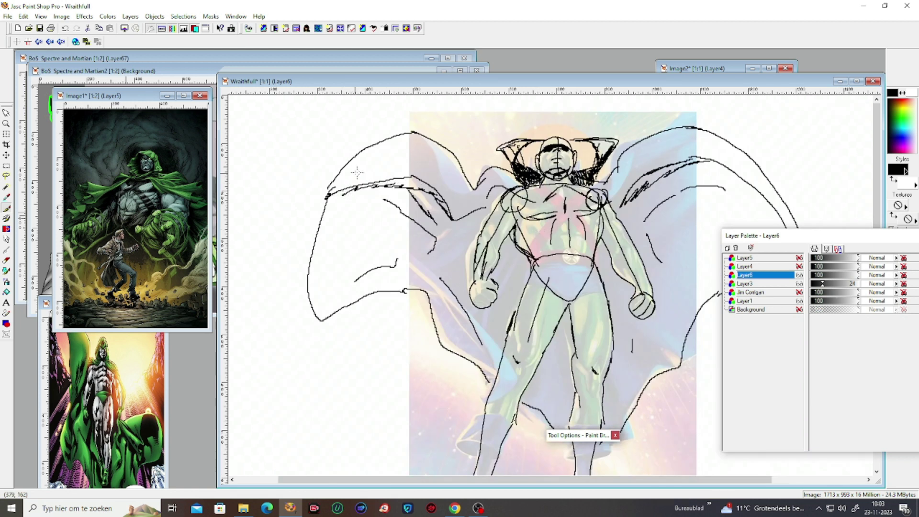
pyautogui.moveTo(343, 185)
pyautogui.mouseDown()
pyautogui.moveTo(414, 182)
pyautogui.moveTo(405, 182)
pyautogui.moveTo(437, 190)
pyautogui.moveTo(452, 215)
pyautogui.mouseUp()
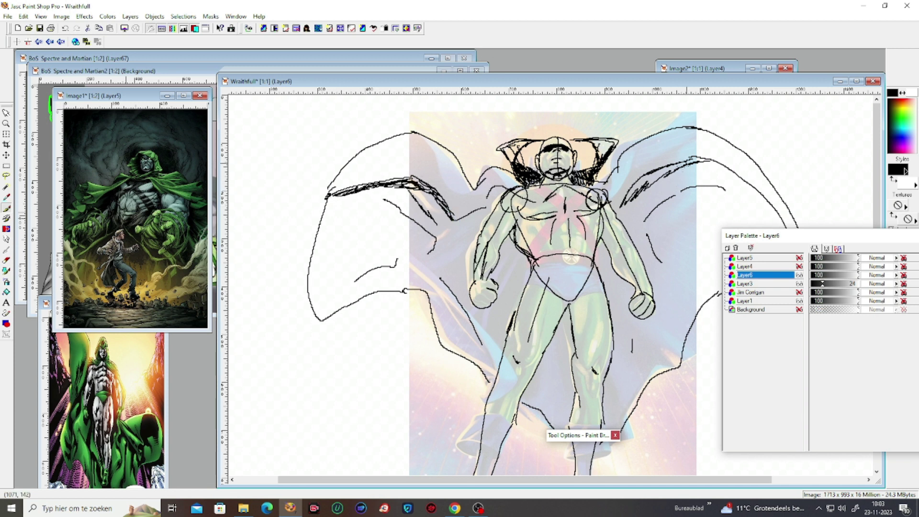
pyautogui.moveTo(638, 192)
pyautogui.mouseDown()
pyautogui.moveTo(704, 162)
pyautogui.moveTo(843, 255)
pyautogui.mouseUp()
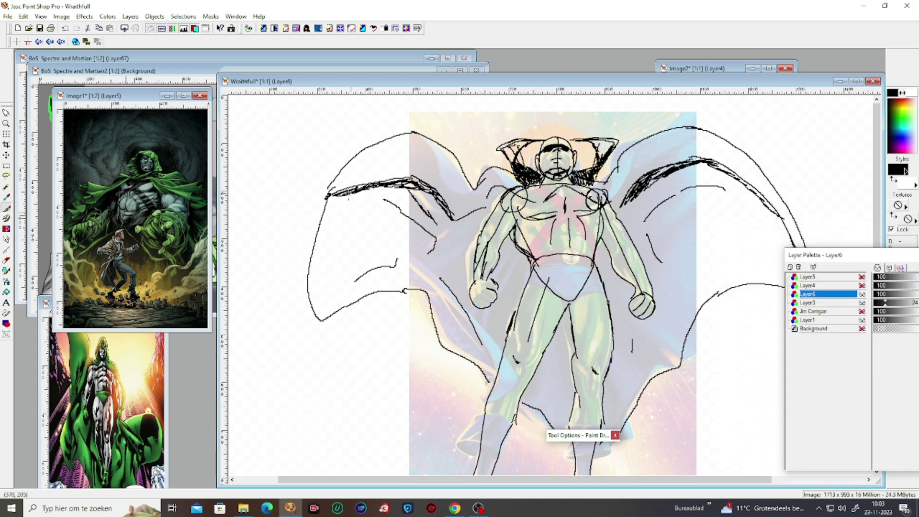
pyautogui.moveTo(331, 213)
pyautogui.mouseDown()
pyautogui.moveTo(322, 230)
pyautogui.moveTo(346, 192)
pyautogui.mouseUp()
# Extend and shade the second, inner fold on both wings of the cape as tapering dark strokes.
pyautogui.moveTo(385, 202); pyautogui.dragTo(427, 255)
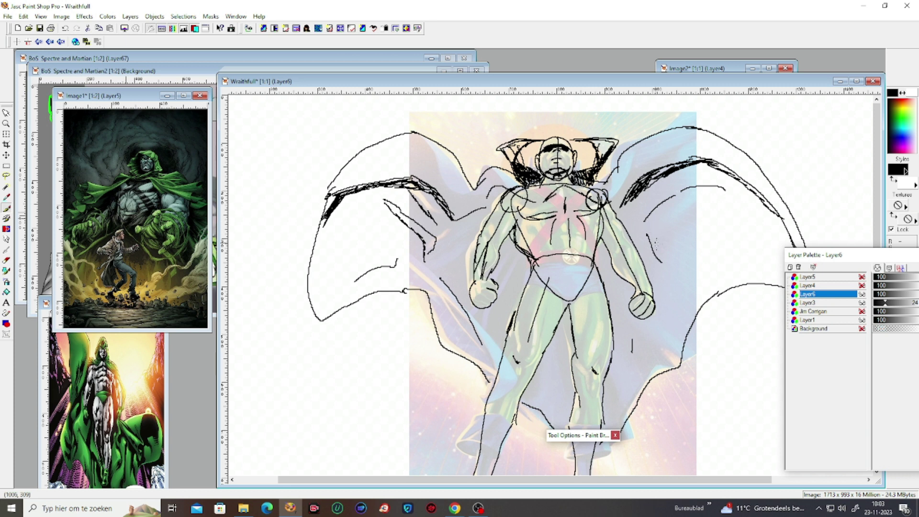
pyautogui.moveTo(663, 262)
pyautogui.mouseDown()
pyautogui.moveTo(652, 221)
pyautogui.moveTo(660, 211)
pyautogui.moveTo(725, 188)
pyautogui.mouseUp()
pyautogui.moveTo(650, 211); pyautogui.dragTo(643, 227)
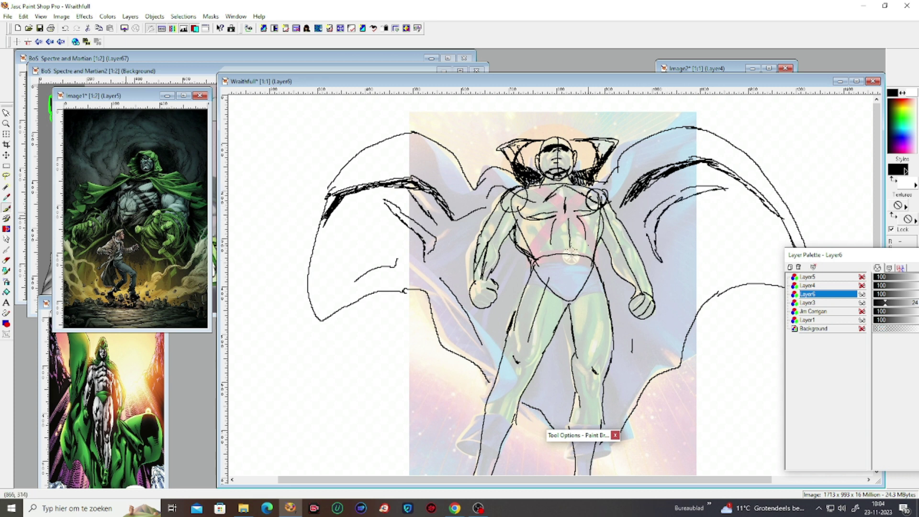
pyautogui.moveTo(419, 244)
pyautogui.mouseDown()
pyautogui.moveTo(431, 253)
pyautogui.moveTo(396, 216)
pyautogui.moveTo(435, 246)
pyautogui.mouseUp()
pyautogui.moveTo(644, 233)
pyautogui.mouseDown()
pyautogui.moveTo(670, 201)
pyautogui.moveTo(709, 186)
pyautogui.moveTo(676, 203)
pyautogui.mouseUp()
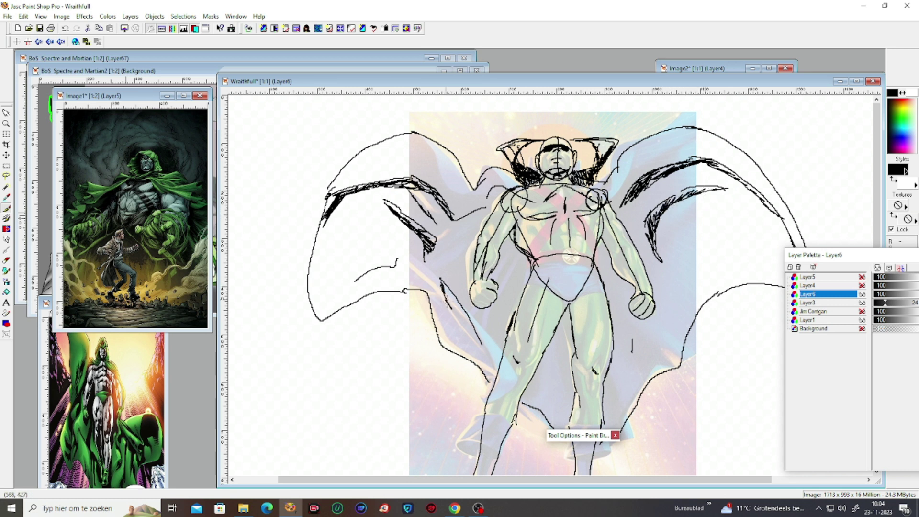
# Add thin fold lines above the main fold on both cape wings and a short stroke near the right lower hem.
pyautogui.moveTo(672, 309); pyautogui.dragTo(678, 301)
pyautogui.moveTo(363, 175)
pyautogui.mouseDown()
pyautogui.moveTo(394, 164)
pyautogui.moveTo(451, 186)
pyautogui.mouseUp()
pyautogui.moveTo(640, 169)
pyautogui.mouseDown()
pyautogui.moveTo(694, 150)
pyautogui.moveTo(722, 154)
pyautogui.mouseUp()
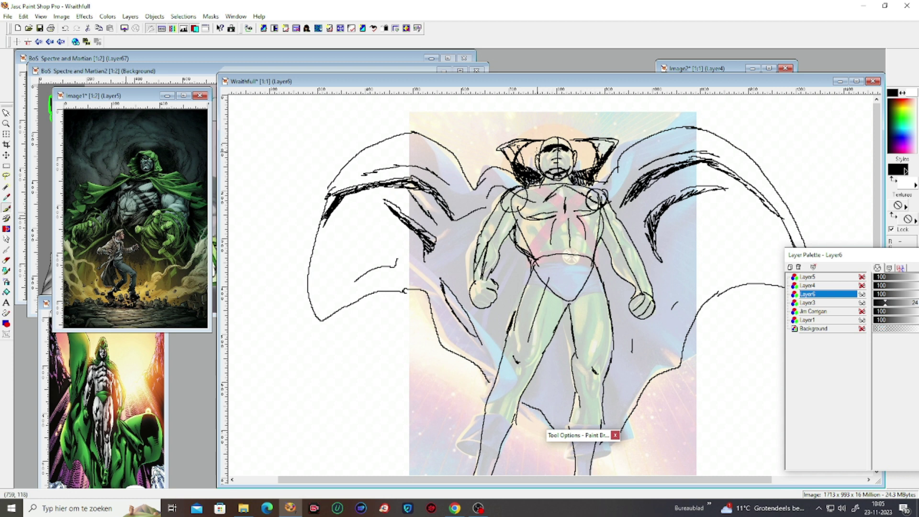
# Draw a headdress outline around the head with a small round knob on top, and add strokes below the chin.
pyautogui.moveTo(540, 139)
pyautogui.mouseDown()
pyautogui.moveTo(555, 129)
pyautogui.moveTo(577, 132)
pyautogui.moveTo(577, 153)
pyautogui.moveTo(541, 144)
pyautogui.moveTo(548, 133)
pyautogui.moveTo(540, 141)
pyautogui.mouseUp()
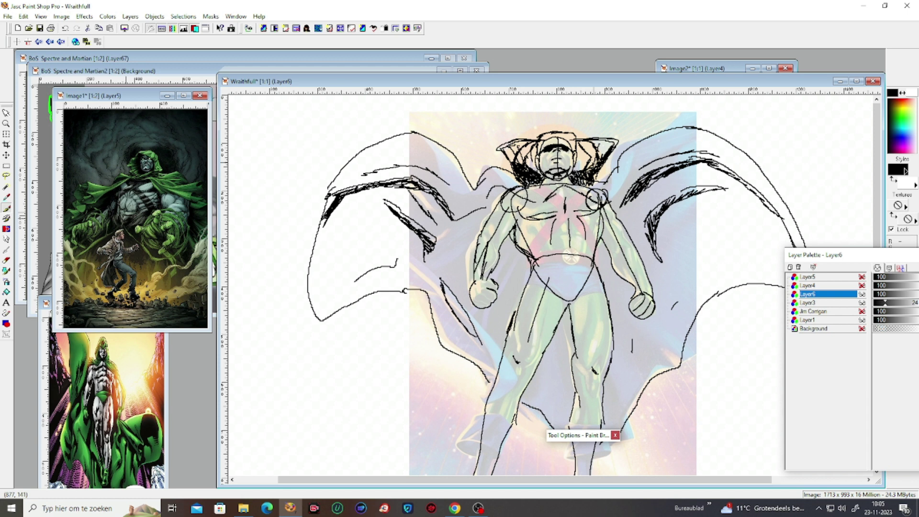
pyautogui.moveTo(562, 181)
pyautogui.mouseDown()
pyautogui.moveTo(550, 179)
pyautogui.moveTo(560, 187)
pyautogui.moveTo(550, 198)
pyautogui.moveTo(557, 197)
pyautogui.moveTo(546, 177)
pyautogui.moveTo(551, 204)
pyautogui.moveTo(574, 169)
pyautogui.mouseUp()
pyautogui.moveTo(555, 133)
pyautogui.mouseDown()
pyautogui.moveTo(556, 124)
pyautogui.moveTo(580, 144)
pyautogui.moveTo(586, 174)
pyautogui.mouseUp()
pyautogui.moveTo(531, 143); pyautogui.dragTo(527, 178)
pyautogui.moveTo(599, 172); pyautogui.dragTo(593, 151)
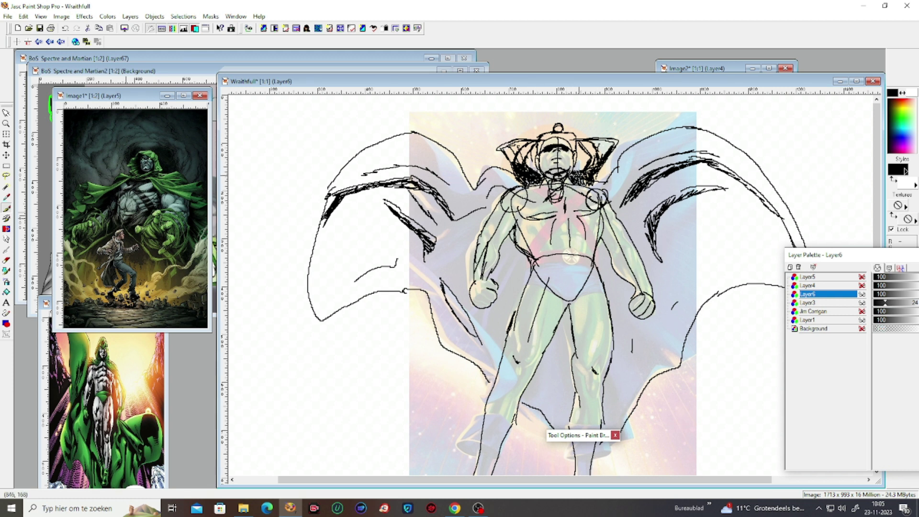
# Draw a hatched mantle across the shoulders and upper chest, and curved panels on both sides of the waist.
pyautogui.moveTo(510, 196)
pyautogui.mouseDown()
pyautogui.moveTo(606, 201)
pyautogui.moveTo(581, 187)
pyautogui.moveTo(614, 197)
pyautogui.mouseUp()
pyautogui.moveTo(531, 180)
pyautogui.mouseDown()
pyautogui.moveTo(492, 205)
pyautogui.moveTo(507, 213)
pyautogui.moveTo(574, 198)
pyautogui.moveTo(610, 210)
pyautogui.moveTo(607, 200)
pyautogui.mouseUp()
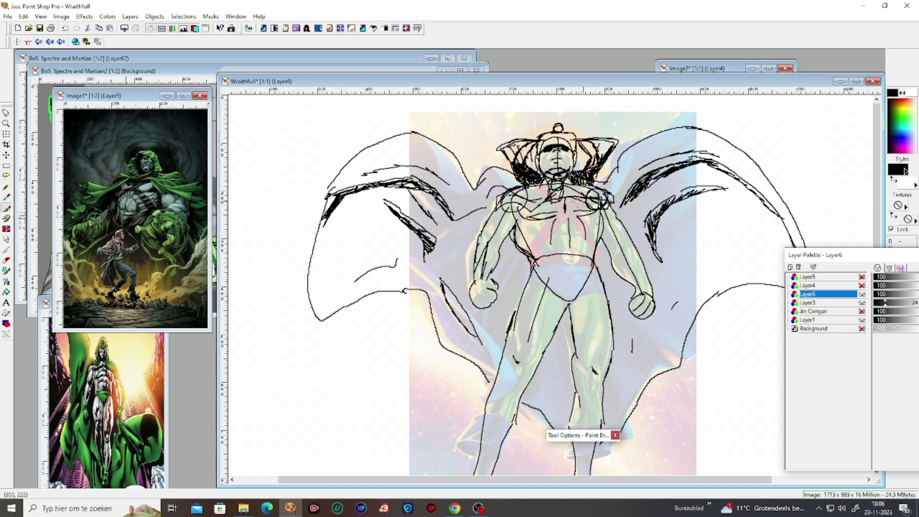
pyautogui.moveTo(520, 196); pyautogui.dragTo(555, 192)
pyautogui.moveTo(586, 196); pyautogui.dragTo(597, 189)
pyautogui.moveTo(505, 202)
pyautogui.mouseDown()
pyautogui.moveTo(496, 210)
pyautogui.moveTo(502, 194)
pyautogui.moveTo(516, 191)
pyautogui.moveTo(526, 210)
pyautogui.moveTo(550, 193)
pyautogui.moveTo(510, 192)
pyautogui.moveTo(599, 196)
pyautogui.mouseUp()
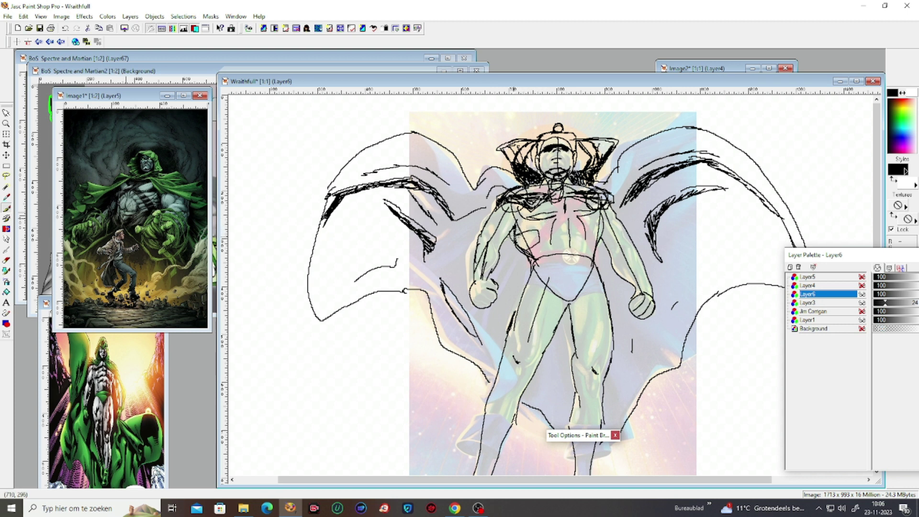
pyautogui.moveTo(544, 249); pyautogui.dragTo(533, 258)
pyautogui.moveTo(593, 250)
pyautogui.mouseDown()
pyautogui.moveTo(581, 262)
pyautogui.moveTo(597, 256)
pyautogui.moveTo(600, 239)
pyautogui.mouseUp()
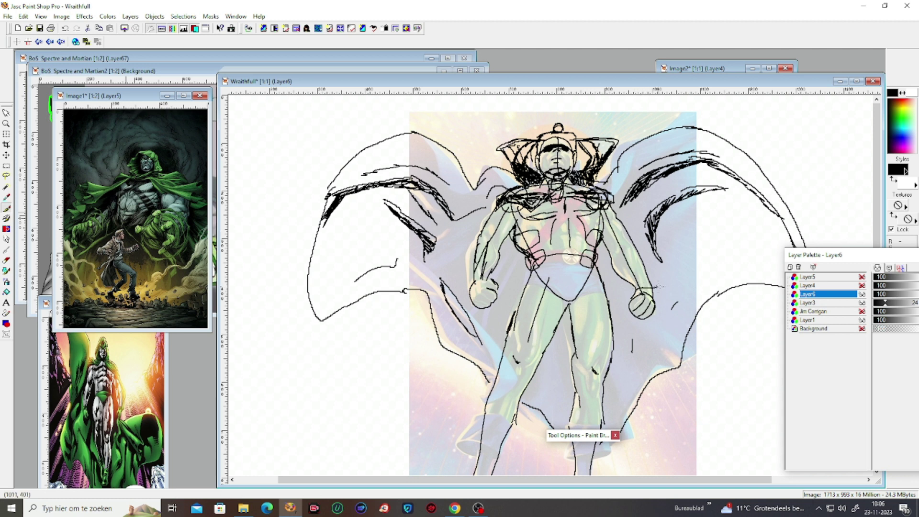
# Draw bands around both wrists with loose wavy ribbons flowing outward from them.
pyautogui.moveTo(674, 261)
pyautogui.mouseDown()
pyautogui.moveTo(687, 265)
pyautogui.moveTo(668, 273)
pyautogui.moveTo(679, 283)
pyautogui.moveTo(655, 296)
pyautogui.mouseUp()
pyautogui.moveTo(487, 281)
pyautogui.mouseDown()
pyautogui.moveTo(464, 283)
pyautogui.moveTo(441, 279)
pyautogui.moveTo(446, 269)
pyautogui.moveTo(413, 268)
pyautogui.moveTo(409, 283)
pyautogui.moveTo(441, 290)
pyautogui.moveTo(496, 268)
pyautogui.mouseUp()
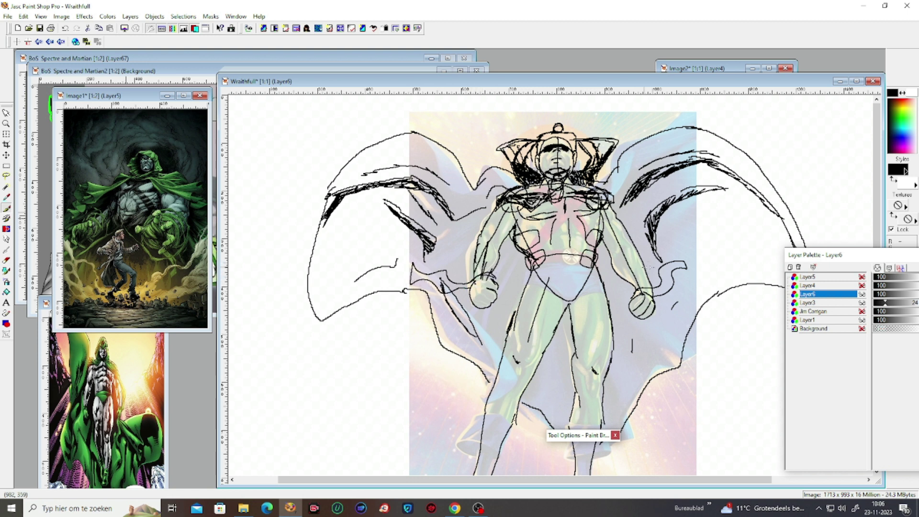
pyautogui.moveTo(630, 289)
pyautogui.mouseDown()
pyautogui.moveTo(651, 285)
pyautogui.moveTo(654, 268)
pyautogui.moveTo(675, 252)
pyautogui.moveTo(685, 256)
pyautogui.mouseUp()
pyautogui.moveTo(481, 266)
pyautogui.mouseDown()
pyautogui.moveTo(463, 276)
pyautogui.moveTo(455, 258)
pyautogui.moveTo(438, 263)
pyautogui.moveTo(421, 251)
pyautogui.moveTo(445, 272)
pyautogui.moveTo(465, 273)
pyautogui.moveTo(448, 244)
pyautogui.moveTo(449, 268)
pyautogui.mouseUp()
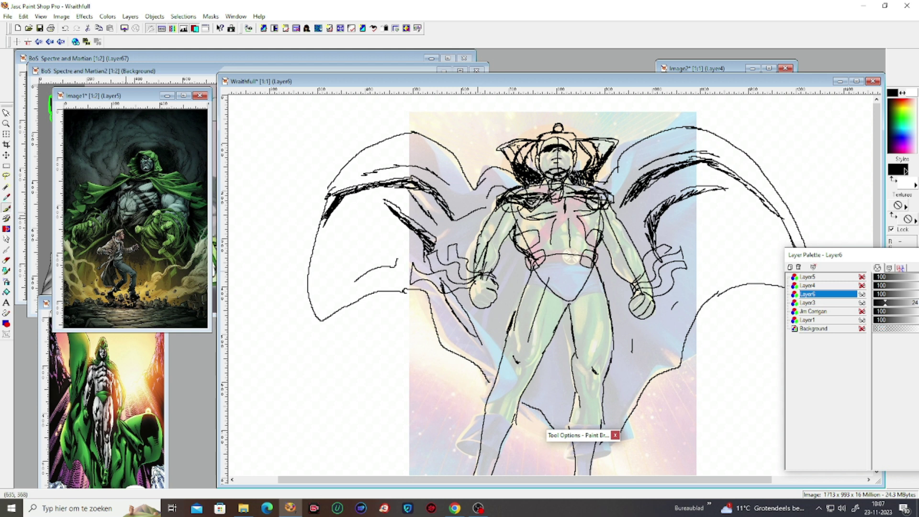
pyautogui.moveTo(474, 285); pyautogui.dragTo(493, 279)
pyautogui.moveTo(640, 273); pyautogui.dragTo(643, 274)
# Draw hatched shorts ending at mid-thigh and a belt with a dark triangular buckle at the waist.
pyautogui.moveTo(548, 258); pyautogui.dragTo(579, 253)
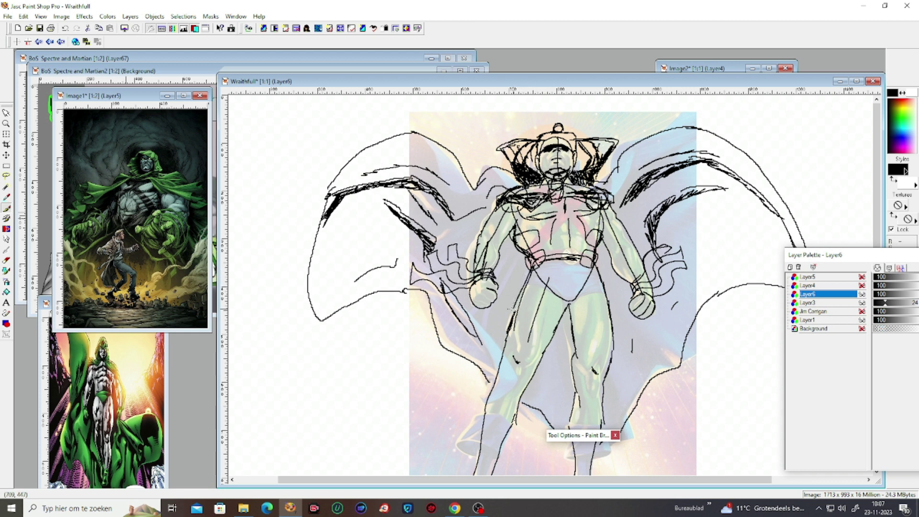
pyautogui.moveTo(521, 320)
pyautogui.mouseDown()
pyautogui.moveTo(546, 331)
pyautogui.moveTo(560, 312)
pyautogui.moveTo(575, 328)
pyautogui.moveTo(611, 322)
pyautogui.mouseUp()
pyautogui.moveTo(538, 276)
pyautogui.mouseDown()
pyautogui.moveTo(569, 300)
pyautogui.moveTo(585, 283)
pyautogui.moveTo(581, 295)
pyautogui.moveTo(522, 311)
pyautogui.moveTo(512, 301)
pyautogui.moveTo(535, 324)
pyautogui.moveTo(611, 322)
pyautogui.moveTo(609, 302)
pyautogui.moveTo(593, 323)
pyautogui.moveTo(521, 311)
pyautogui.moveTo(526, 275)
pyautogui.moveTo(538, 270)
pyautogui.moveTo(605, 297)
pyautogui.moveTo(594, 268)
pyautogui.mouseUp()
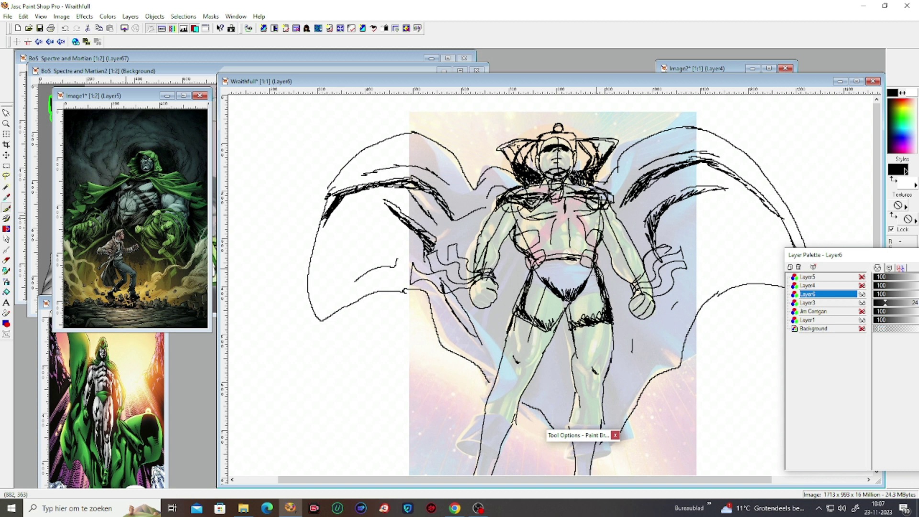
pyautogui.moveTo(538, 321)
pyautogui.mouseDown()
pyautogui.moveTo(558, 299)
pyautogui.moveTo(571, 316)
pyautogui.moveTo(577, 306)
pyautogui.moveTo(562, 267)
pyautogui.mouseUp()
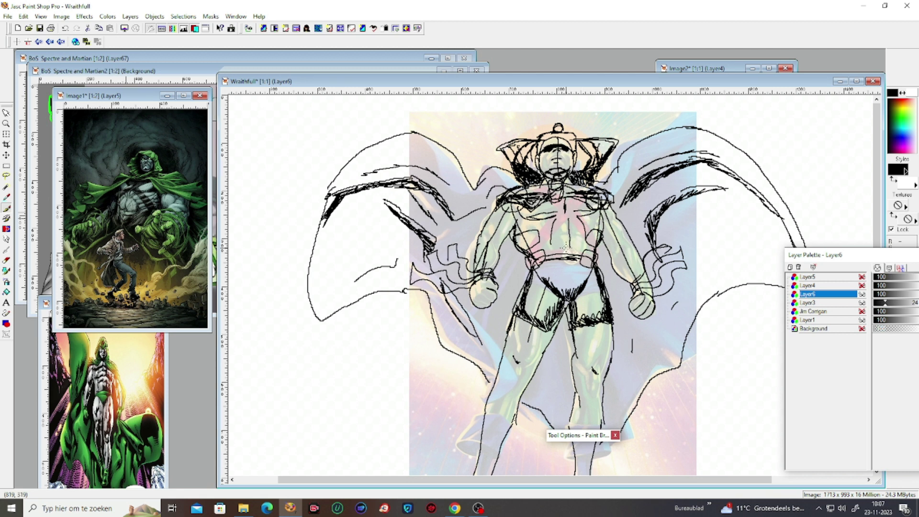
pyautogui.moveTo(558, 250)
pyautogui.mouseDown()
pyautogui.moveTo(574, 253)
pyautogui.moveTo(555, 265)
pyautogui.moveTo(577, 254)
pyautogui.moveTo(573, 263)
pyautogui.moveTo(558, 249)
pyautogui.moveTo(570, 269)
pyautogui.moveTo(563, 247)
pyautogui.moveTo(550, 259)
pyautogui.mouseUp()
pyautogui.moveTo(558, 251); pyautogui.dragTo(557, 266)
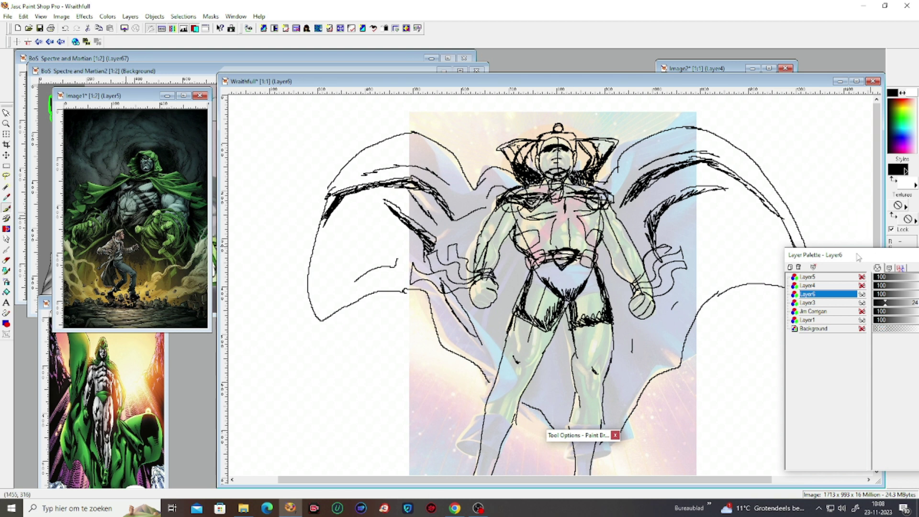
# Draw crossed straps with a dark top band on both lower legs, and shade the feet.
pyautogui.moveTo(874, 269); pyautogui.dragTo(867, 277)
pyautogui.scroll(-3, 867, 277)
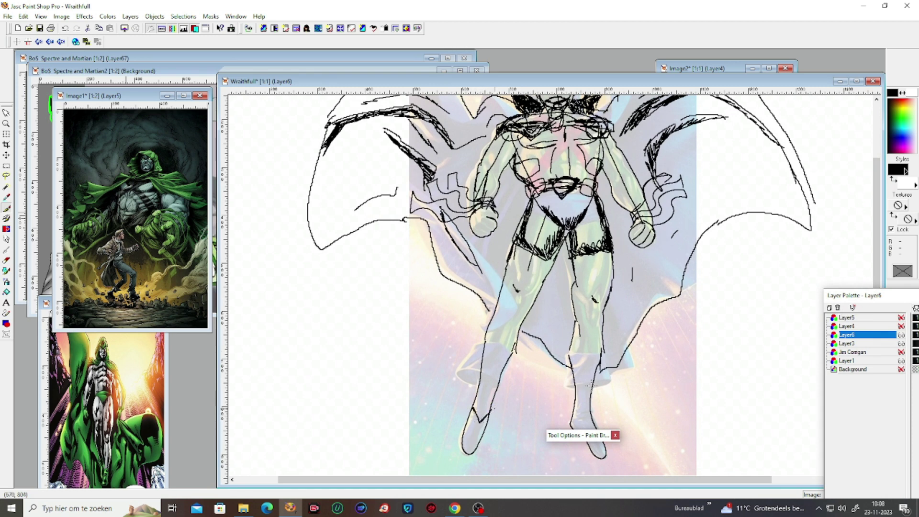
pyautogui.moveTo(584, 424)
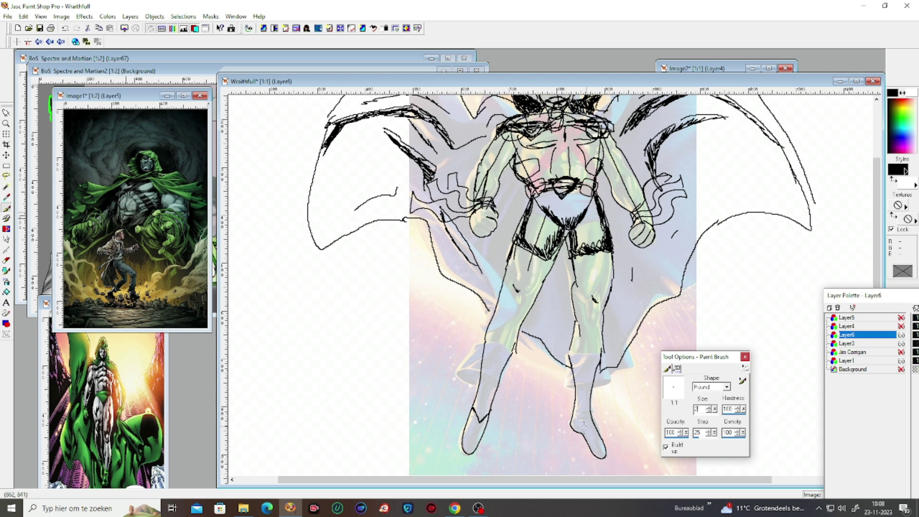
pyautogui.moveTo(573, 424)
pyautogui.mouseDown()
pyautogui.moveTo(593, 423)
pyautogui.moveTo(566, 437)
pyautogui.moveTo(573, 441)
pyautogui.moveTo(584, 412)
pyautogui.moveTo(577, 424)
pyautogui.moveTo(585, 428)
pyautogui.moveTo(579, 405)
pyautogui.moveTo(596, 395)
pyautogui.moveTo(590, 404)
pyautogui.moveTo(575, 388)
pyautogui.moveTo(582, 399)
pyautogui.moveTo(587, 380)
pyautogui.moveTo(570, 386)
pyautogui.moveTo(581, 397)
pyautogui.moveTo(577, 387)
pyautogui.moveTo(593, 375)
pyautogui.moveTo(582, 388)
pyautogui.moveTo(593, 375)
pyautogui.moveTo(574, 365)
pyautogui.moveTo(589, 377)
pyautogui.mouseUp()
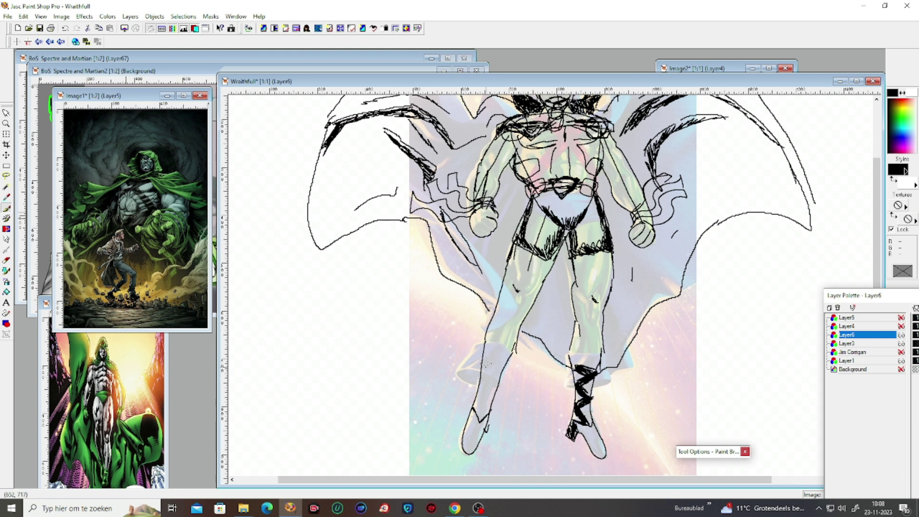
pyautogui.moveTo(484, 360); pyautogui.dragTo(501, 364)
pyautogui.moveTo(464, 440); pyautogui.dragTo(484, 425)
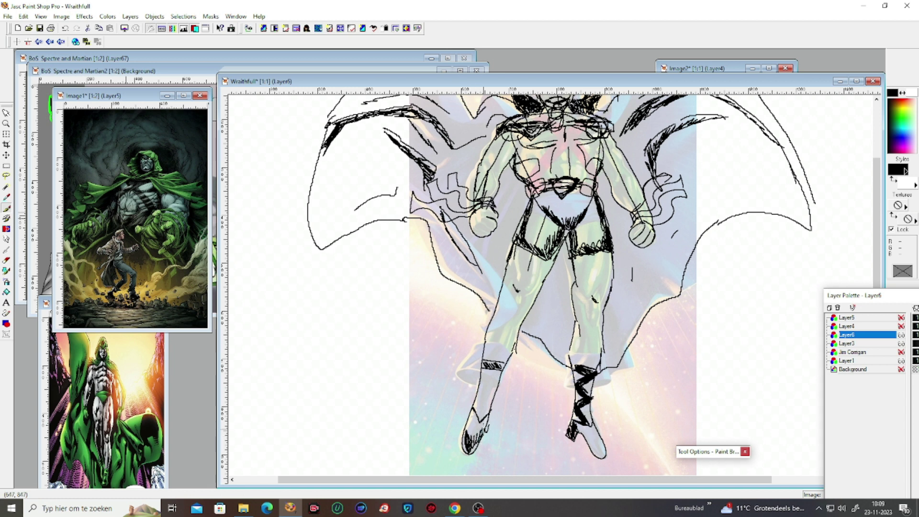
pyautogui.moveTo(465, 441)
pyautogui.mouseDown()
pyautogui.moveTo(475, 417)
pyautogui.moveTo(473, 439)
pyautogui.mouseUp()
pyautogui.moveTo(501, 367)
pyautogui.mouseDown()
pyautogui.moveTo(478, 385)
pyautogui.moveTo(495, 376)
pyautogui.moveTo(491, 402)
pyautogui.moveTo(494, 373)
pyautogui.moveTo(481, 378)
pyautogui.moveTo(490, 402)
pyautogui.moveTo(478, 398)
pyautogui.moveTo(491, 406)
pyautogui.mouseUp()
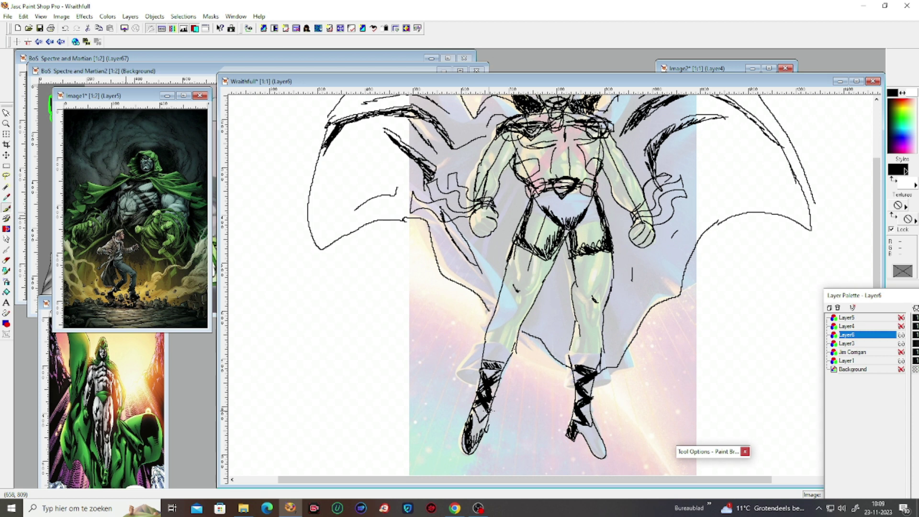
# Draw bands below both knees with wavy ribbons flowing outward on each side.
pyautogui.moveTo(504, 301)
pyautogui.mouseDown()
pyautogui.moveTo(525, 304)
pyautogui.moveTo(480, 320)
pyautogui.moveTo(441, 311)
pyautogui.moveTo(437, 346)
pyautogui.moveTo(491, 319)
pyautogui.moveTo(503, 299)
pyautogui.mouseUp()
pyautogui.moveTo(577, 310)
pyautogui.mouseDown()
pyautogui.moveTo(604, 317)
pyautogui.moveTo(598, 307)
pyautogui.moveTo(624, 333)
pyautogui.moveTo(666, 331)
pyautogui.moveTo(669, 352)
pyautogui.mouseUp()
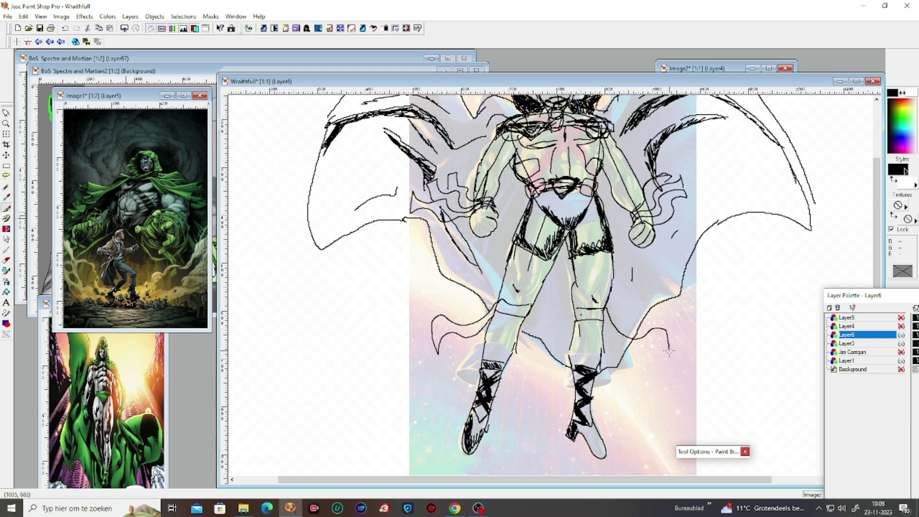
pyautogui.moveTo(494, 309)
pyautogui.mouseDown()
pyautogui.moveTo(468, 316)
pyautogui.moveTo(430, 295)
pyautogui.moveTo(451, 315)
pyautogui.mouseUp()
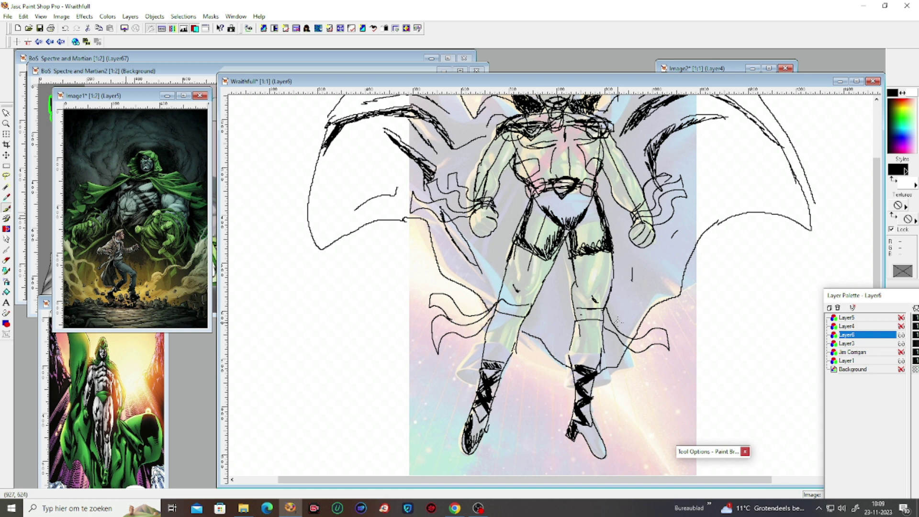
pyautogui.moveTo(607, 312)
pyautogui.mouseDown()
pyautogui.moveTo(627, 325)
pyautogui.moveTo(640, 312)
pyautogui.moveTo(667, 312)
pyautogui.moveTo(646, 341)
pyautogui.mouseUp()
pyautogui.moveTo(857, 299); pyautogui.dragTo(857, 362)
pyautogui.moveTo(880, 278)
pyautogui.mouseDown()
pyautogui.moveTo(879, 241)
pyautogui.moveTo(867, 289)
pyautogui.moveTo(871, 253)
pyautogui.moveTo(859, 276)
pyautogui.mouseUp()
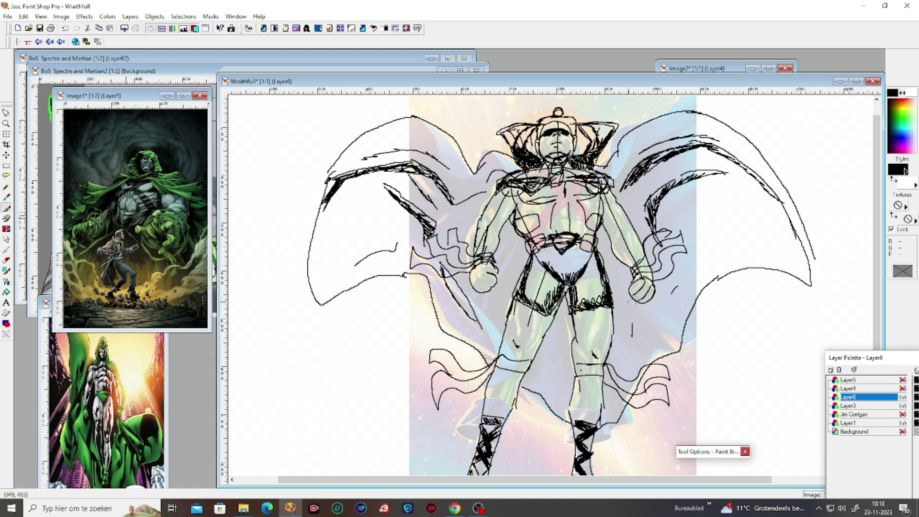
pyautogui.press('-')
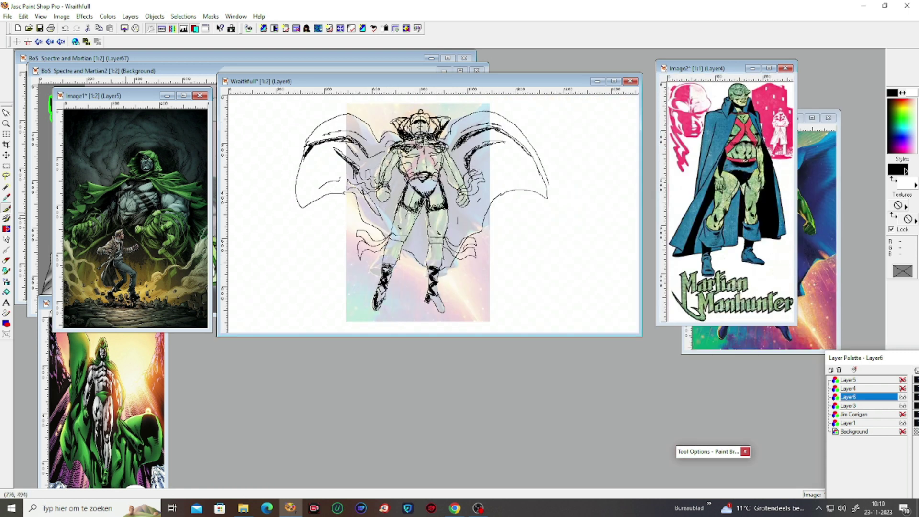
pyautogui.press('+')
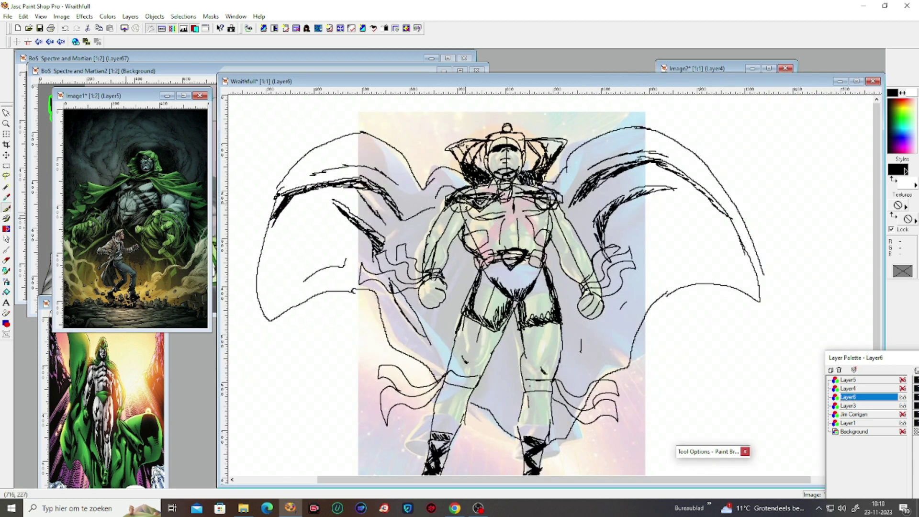
# Add fold strokes to the upper cape on both sides and draw long fold lines across both lower cape wings.
pyautogui.moveTo(315, 175)
pyautogui.mouseDown()
pyautogui.moveTo(377, 159)
pyautogui.moveTo(407, 194)
pyautogui.mouseUp()
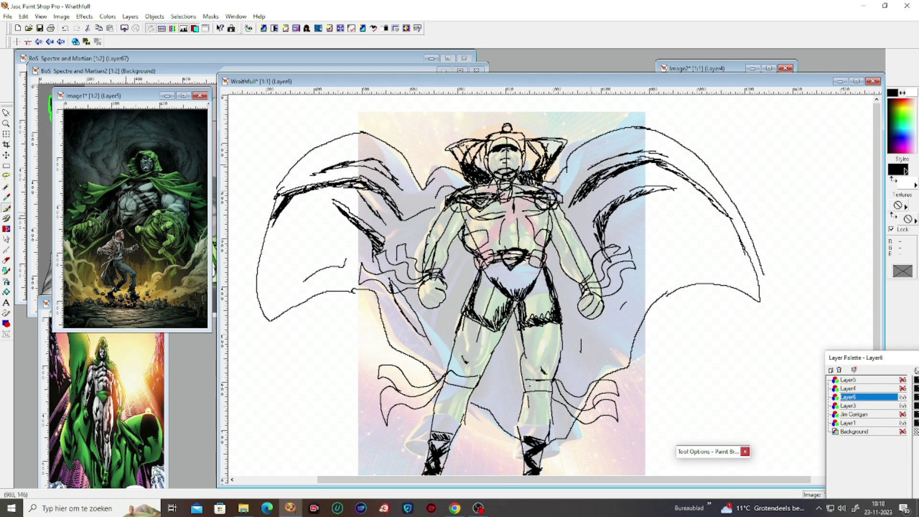
pyautogui.moveTo(591, 167); pyautogui.dragTo(651, 138)
pyautogui.moveTo(261, 266)
pyautogui.mouseDown()
pyautogui.moveTo(340, 250)
pyautogui.moveTo(385, 262)
pyautogui.mouseUp()
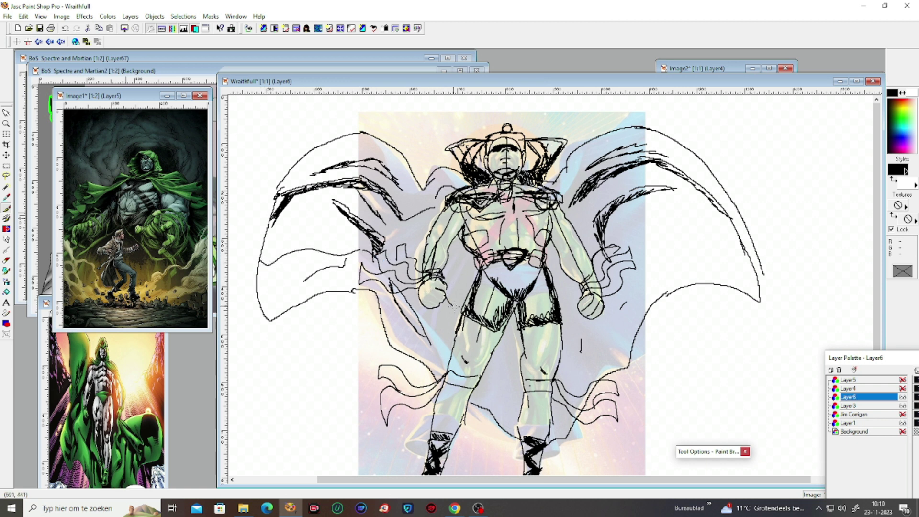
pyautogui.moveTo(564, 312)
pyautogui.mouseDown()
pyautogui.moveTo(649, 264)
pyautogui.moveTo(733, 237)
pyautogui.mouseUp()
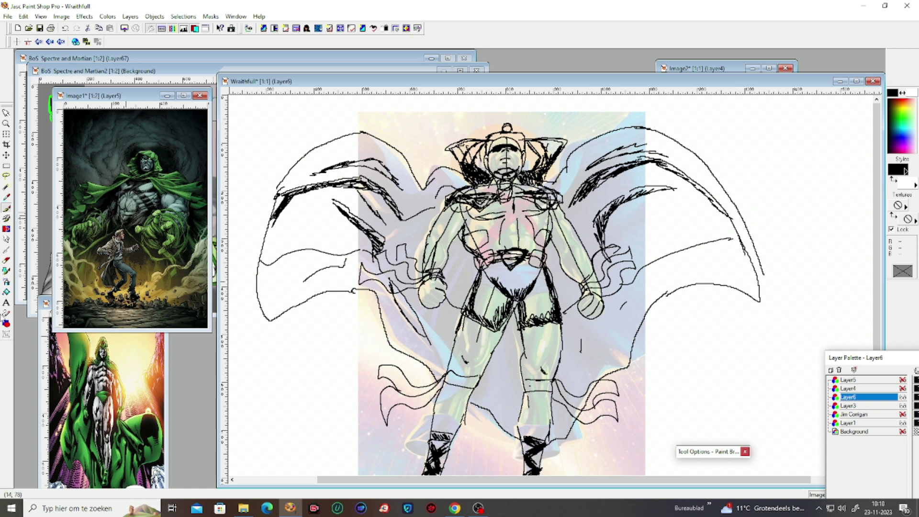
# Adjust the eraser size and erase the excess shading inside both upper halves of the raised collar.
pyautogui.click(7, 260)
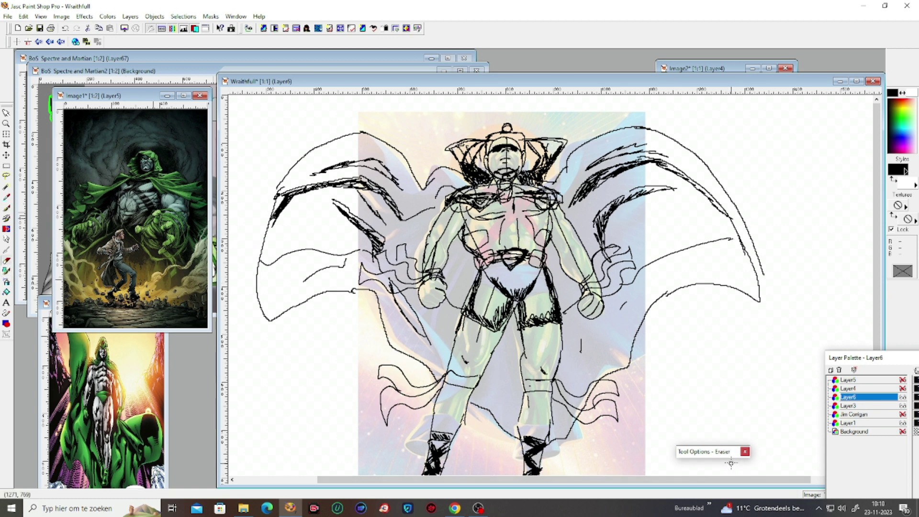
pyautogui.moveTo(725, 462)
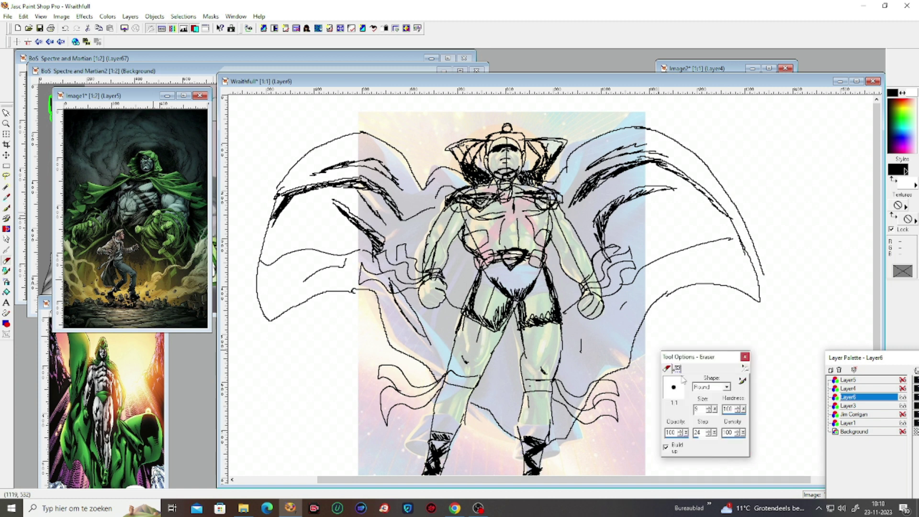
pyautogui.click(709, 412)
pyautogui.scroll(1, 531, 159)
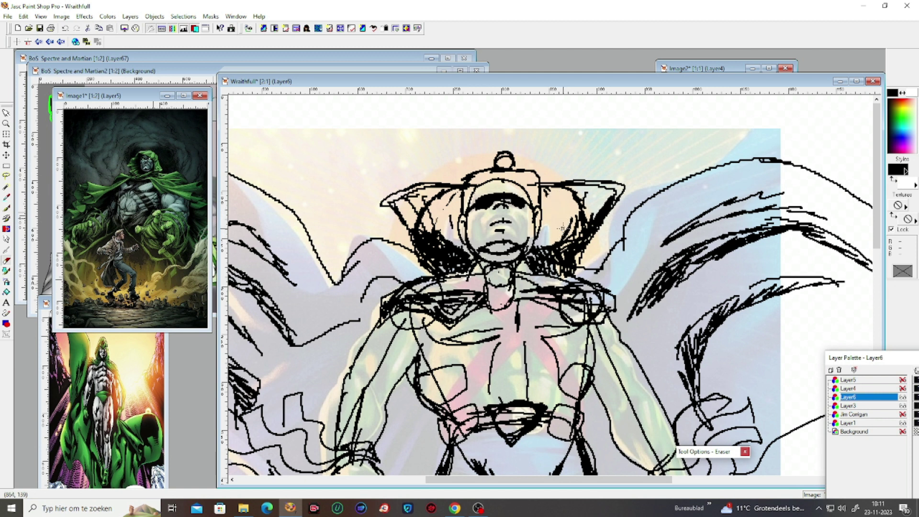
pyautogui.hotkey('ctrl', 'z')
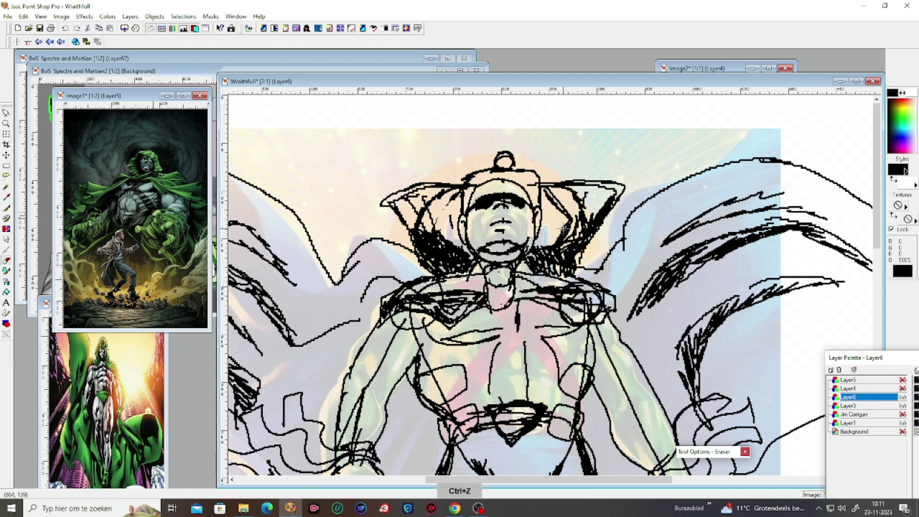
pyautogui.hotkey('ctrl', 'z')
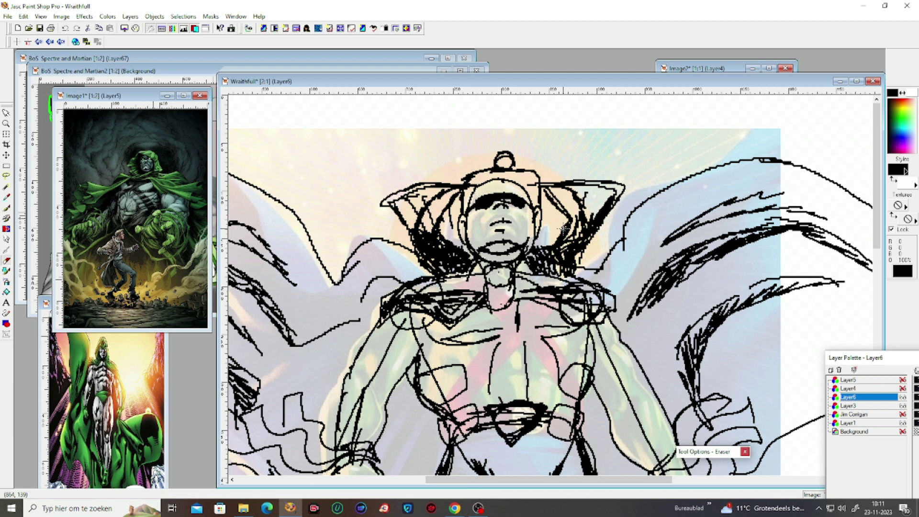
pyautogui.moveTo(436, 199)
pyautogui.mouseDown()
pyautogui.moveTo(419, 223)
pyautogui.moveTo(426, 204)
pyautogui.moveTo(452, 186)
pyautogui.mouseUp()
pyautogui.moveTo(563, 194)
pyautogui.mouseDown()
pyautogui.moveTo(550, 191)
pyautogui.moveTo(571, 193)
pyautogui.moveTo(582, 213)
pyautogui.moveTo(579, 204)
pyautogui.mouseUp()
pyautogui.moveTo(436, 203)
pyautogui.mouseDown()
pyautogui.moveTo(417, 214)
pyautogui.moveTo(415, 201)
pyautogui.moveTo(414, 216)
pyautogui.moveTo(438, 200)
pyautogui.mouseUp()
pyautogui.moveTo(591, 194)
pyautogui.mouseDown()
pyautogui.moveTo(595, 202)
pyautogui.moveTo(582, 181)
pyautogui.moveTo(612, 187)
pyautogui.mouseUp()
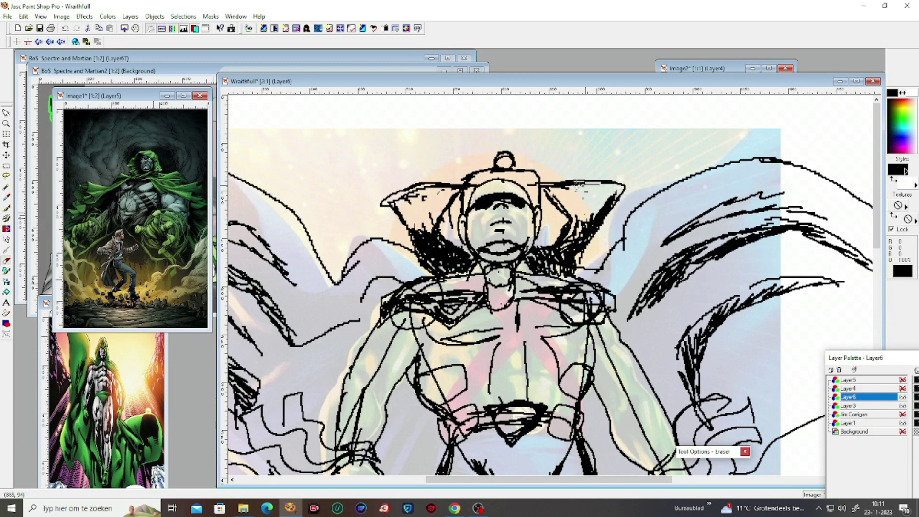
pyautogui.moveTo(431, 193)
pyautogui.mouseDown()
pyautogui.moveTo(407, 195)
pyautogui.moveTo(439, 194)
pyautogui.mouseUp()
pyautogui.hotkey('ctrl', 'z')
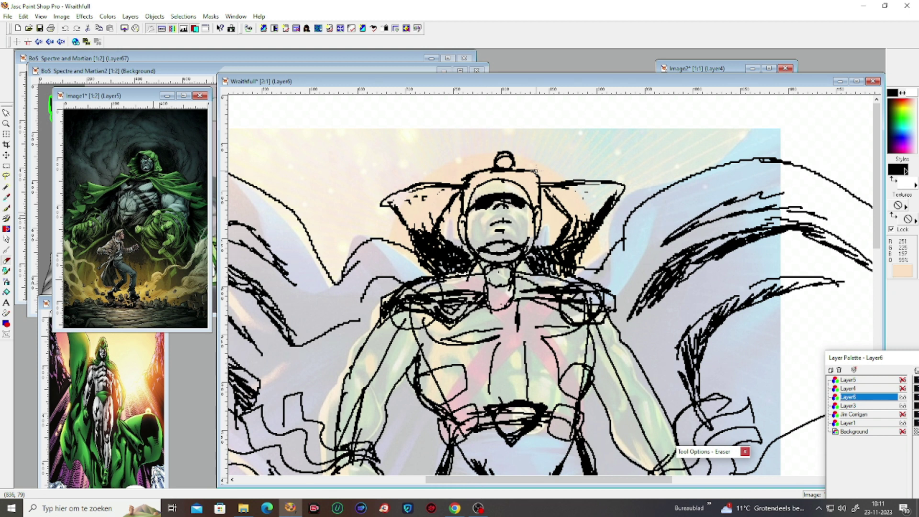
# Erase parts of the sketch lines along both arms and across the upper torso.
pyautogui.scroll(-1, 535, 170)
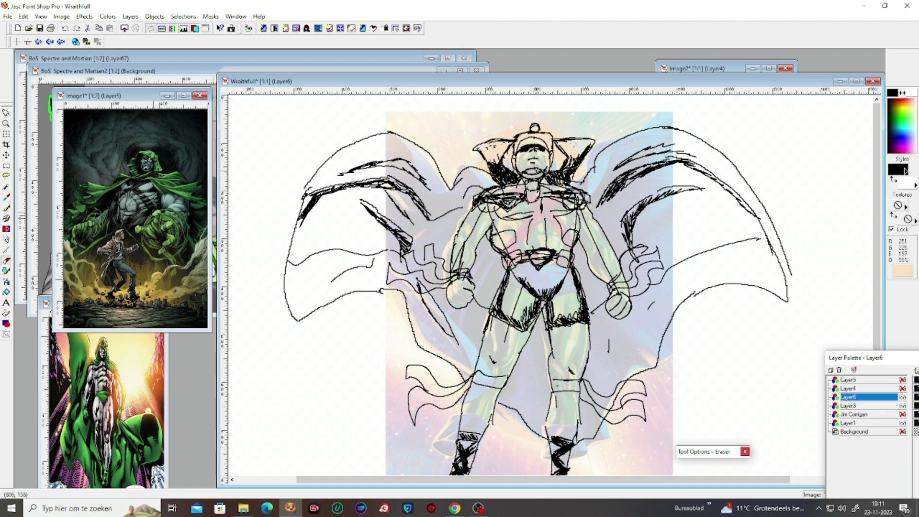
pyautogui.hscroll(2, 718, 123)
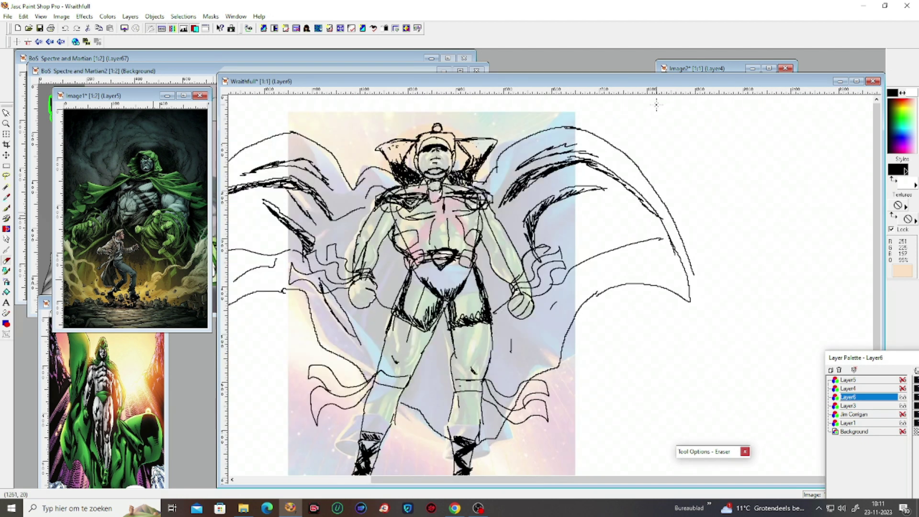
pyautogui.moveTo(383, 228)
pyautogui.mouseDown()
pyautogui.moveTo(361, 234)
pyautogui.moveTo(358, 261)
pyautogui.mouseUp()
pyautogui.moveTo(407, 198)
pyautogui.mouseDown()
pyautogui.moveTo(388, 210)
pyautogui.moveTo(399, 211)
pyautogui.moveTo(402, 227)
pyautogui.moveTo(436, 211)
pyautogui.moveTo(488, 211)
pyautogui.moveTo(514, 277)
pyautogui.mouseUp()
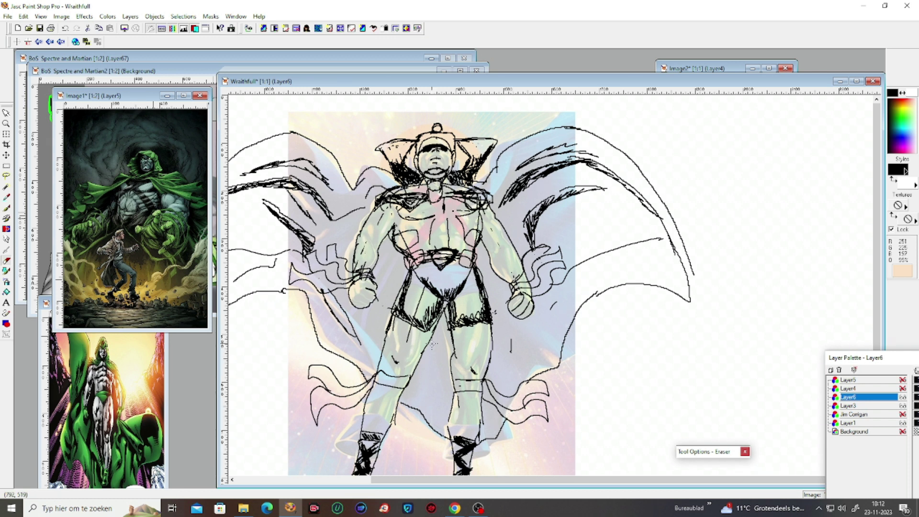
# Hide the faded reference on Layer3 and the white backdrop on Layer1, leaving only the line sketch showing.
pyautogui.scroll(-1, 432, 344)
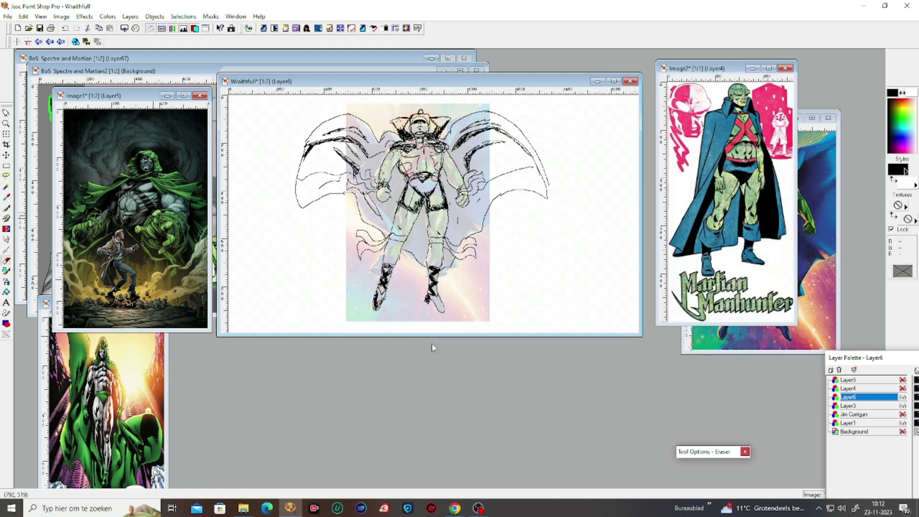
pyautogui.moveTo(852, 354); pyautogui.dragTo(645, 204)
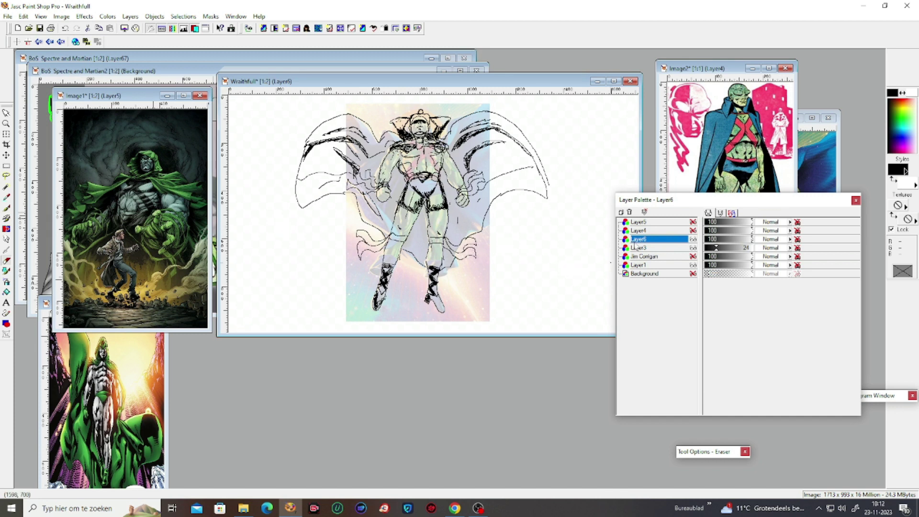
pyautogui.click(693, 248)
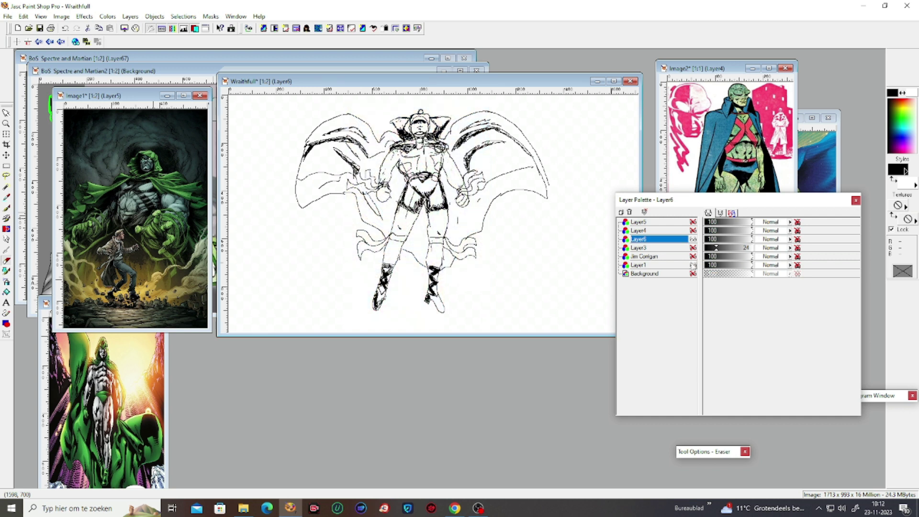
pyautogui.click(693, 264)
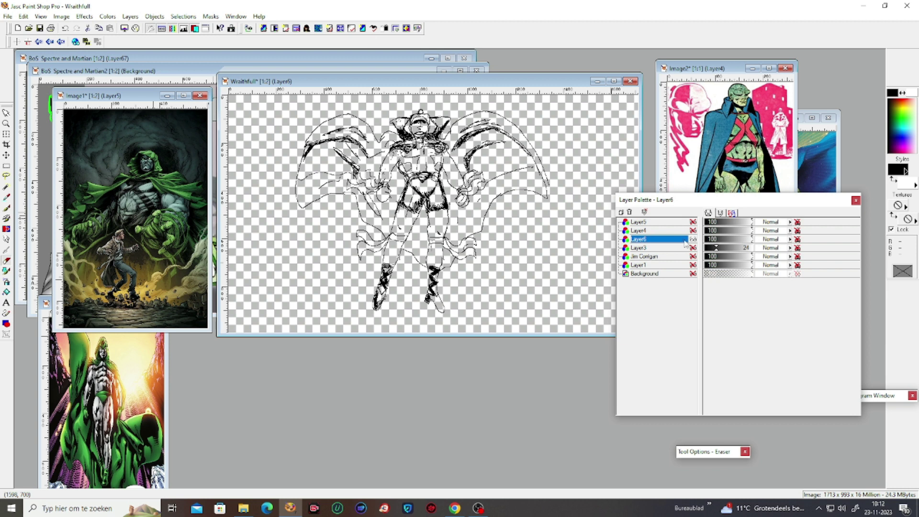
# Duplicate Layer6, make the original Layer6 active and hide the copy.
pyautogui.rightClick(632, 241)
pyautogui.moveTo(663, 268)
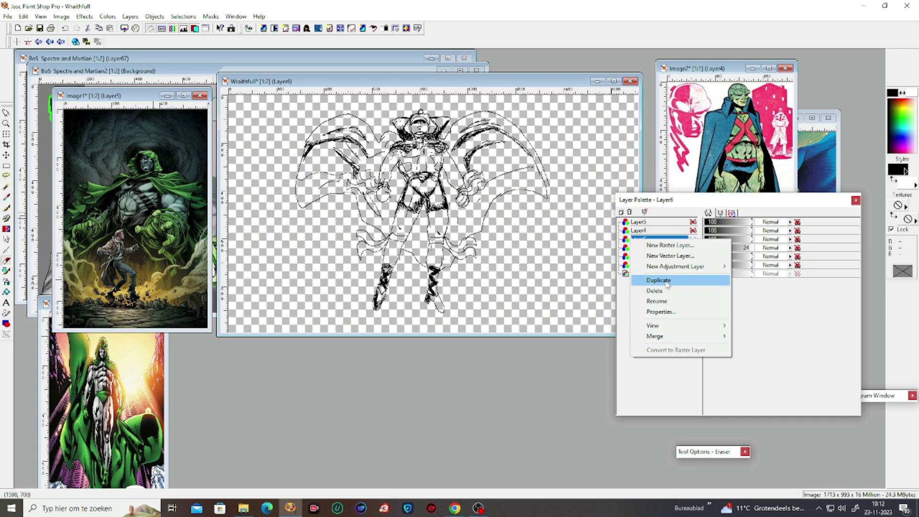
pyautogui.click(668, 282)
pyautogui.doubleClick(639, 247)
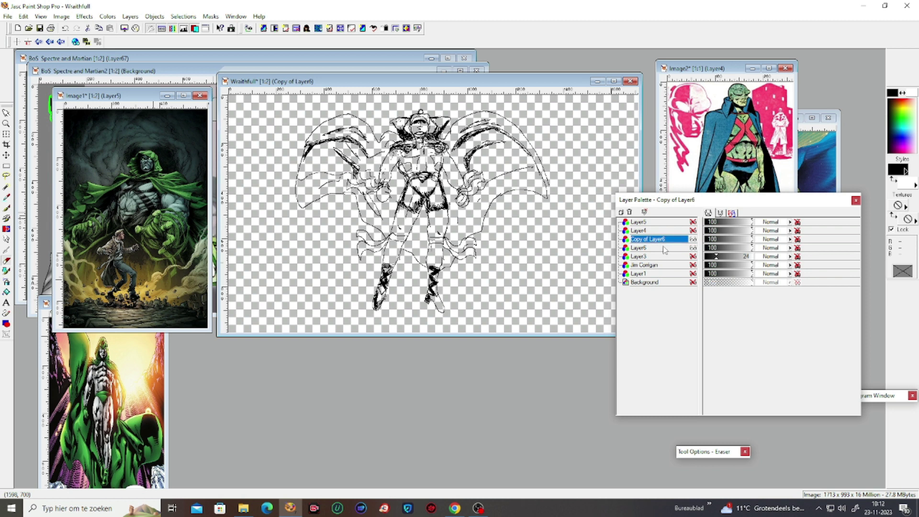
pyautogui.click(743, 401)
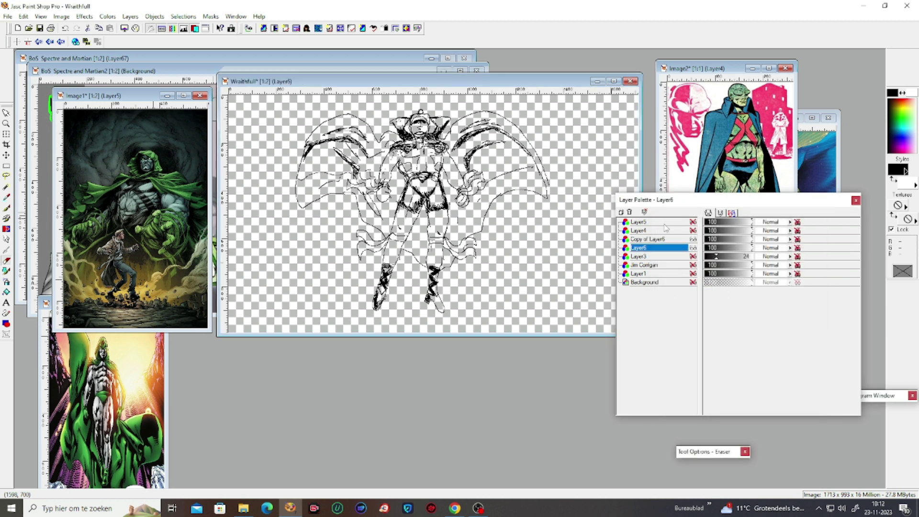
pyautogui.click(693, 248)
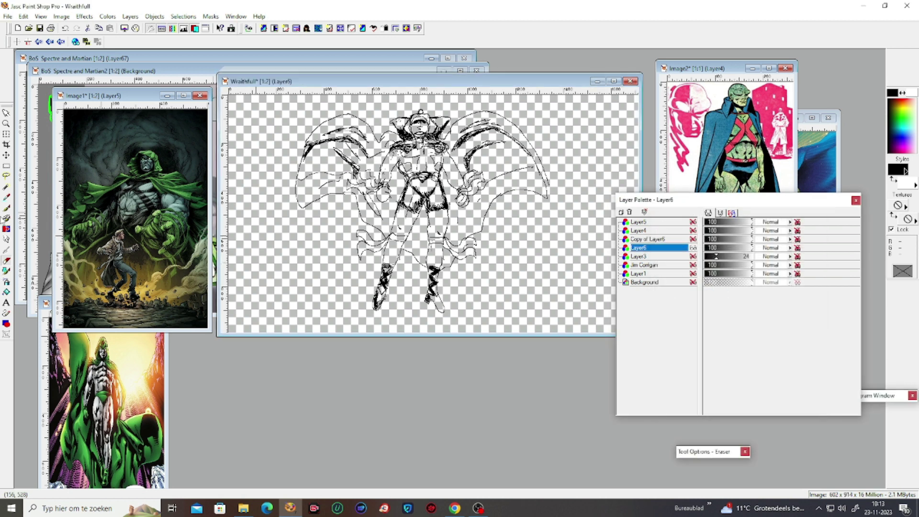
# Inspect the outlines of the collar, cape, knee ribbons, lower legs and feet up close for gaps.
pyautogui.click(6, 208)
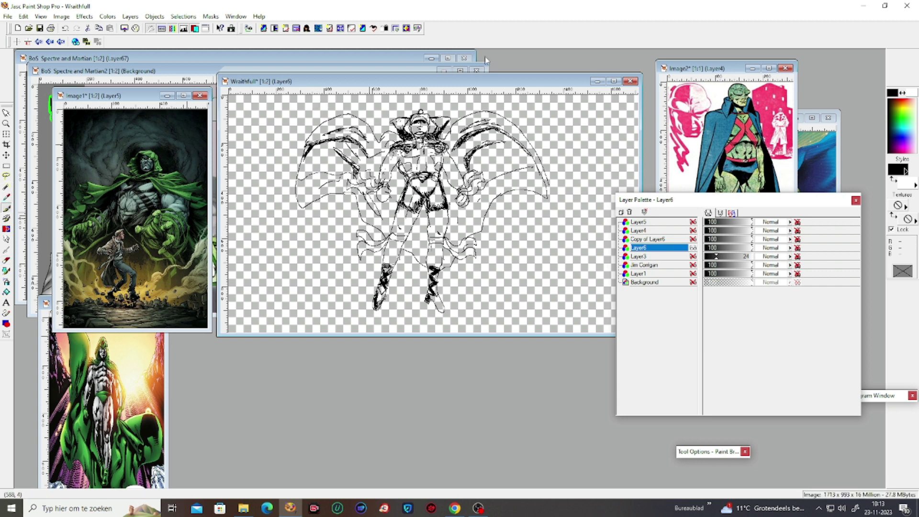
pyautogui.scroll(2, 476, 104)
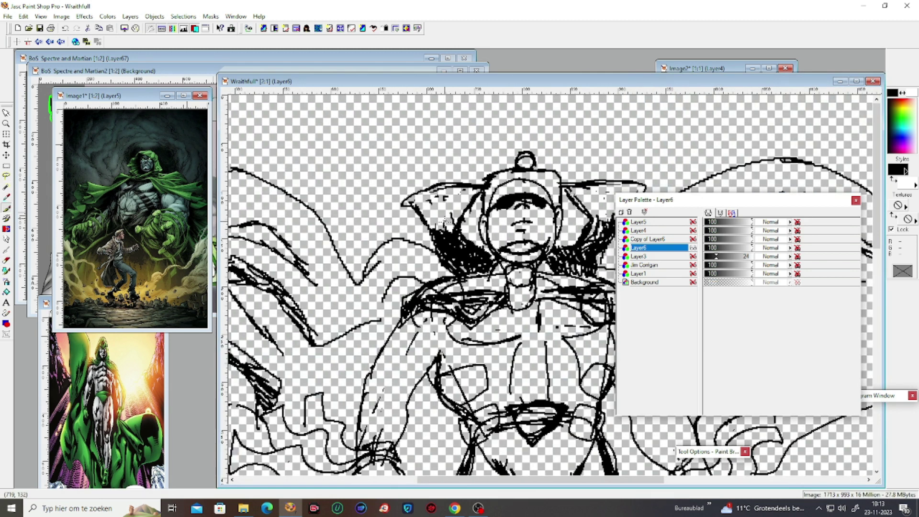
pyautogui.scroll(-2, 440, 230)
pyautogui.scroll(3, 420, 176)
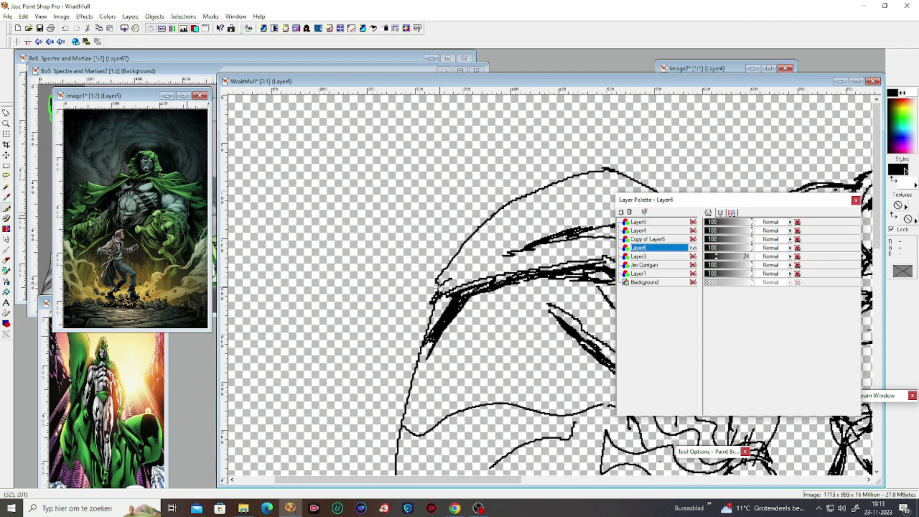
pyautogui.scroll(-2, 437, 286)
pyautogui.scroll(2, 478, 313)
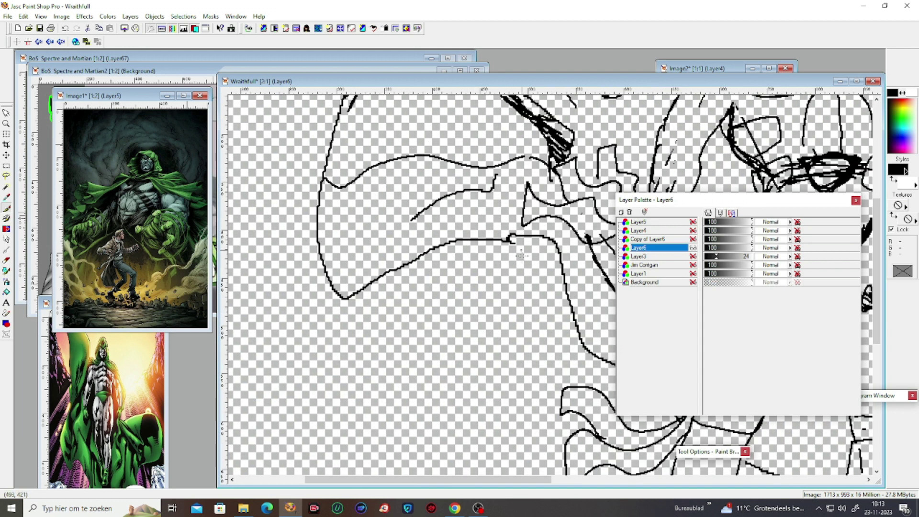
pyautogui.scroll(-1, 548, 333)
pyautogui.scroll(1, 601, 316)
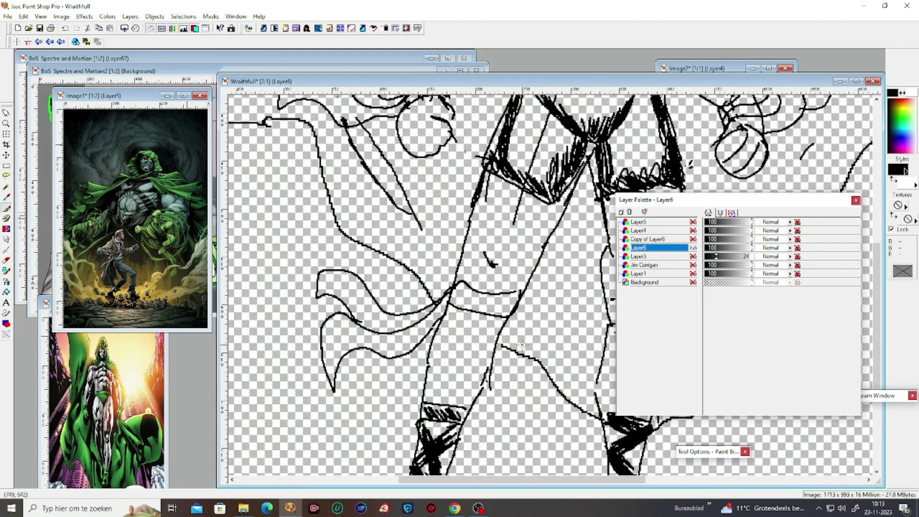
pyautogui.scroll(1, 454, 337)
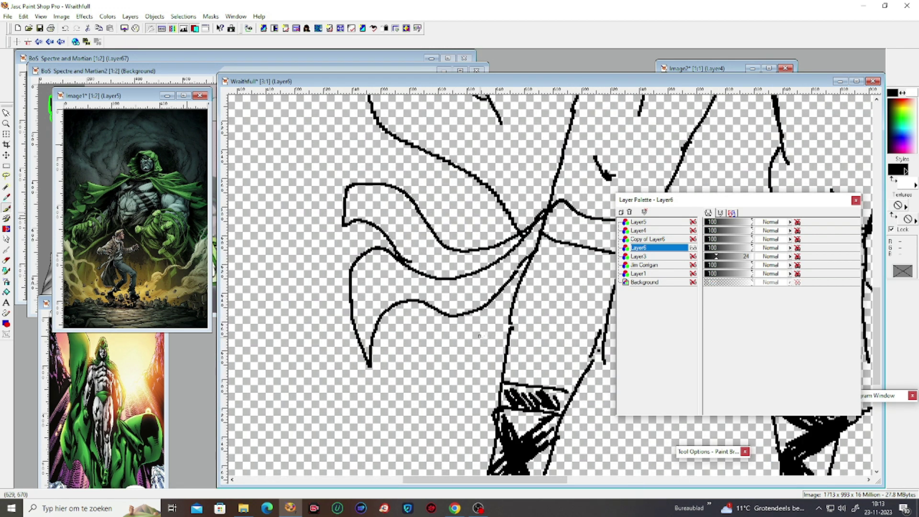
pyautogui.scroll(-1, 530, 381)
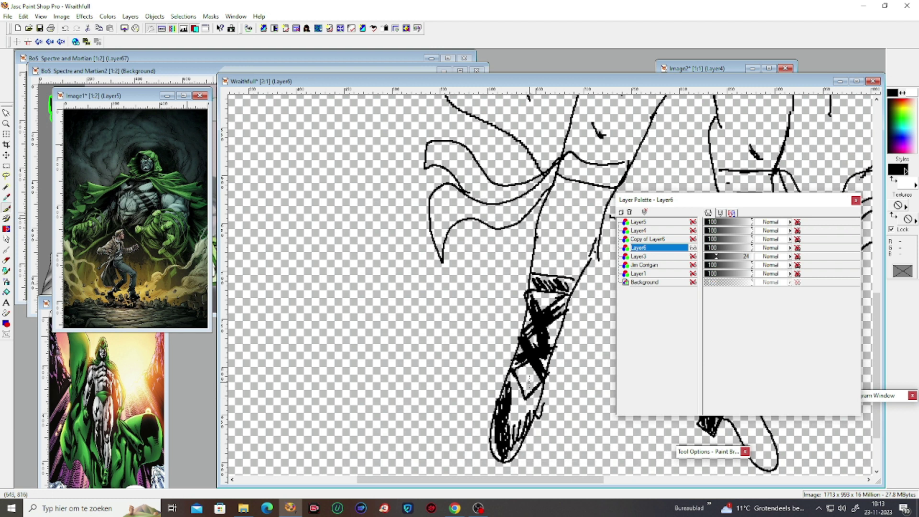
pyautogui.scroll(-1, 567, 301)
pyautogui.scroll(2, 546, 263)
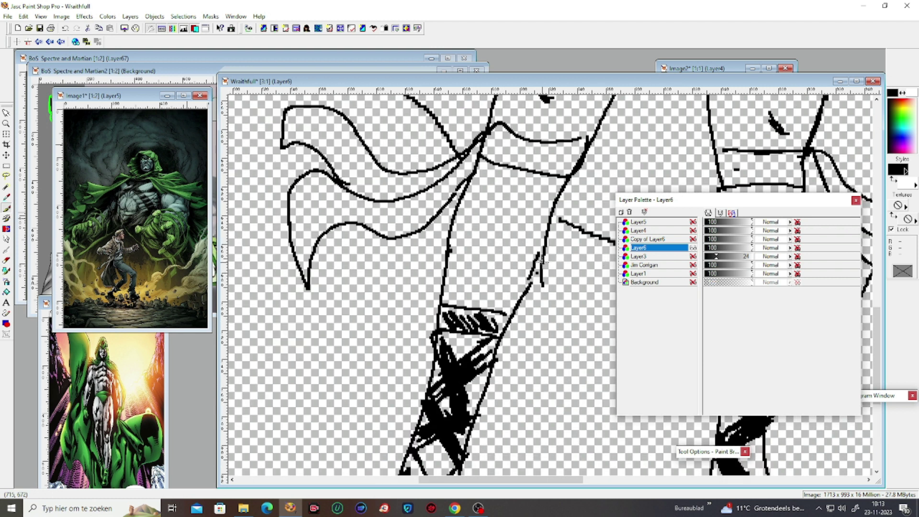
pyautogui.scroll(-1, 598, 247)
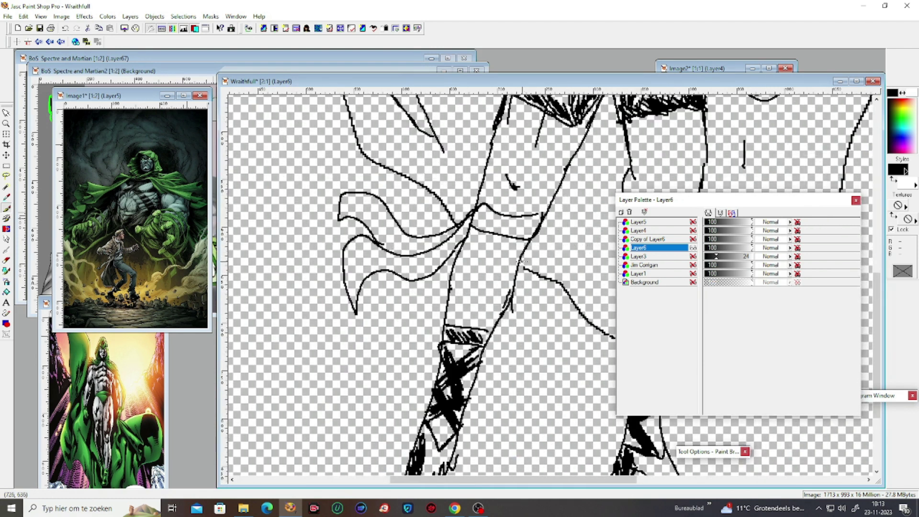
pyautogui.scroll(-1, 524, 268)
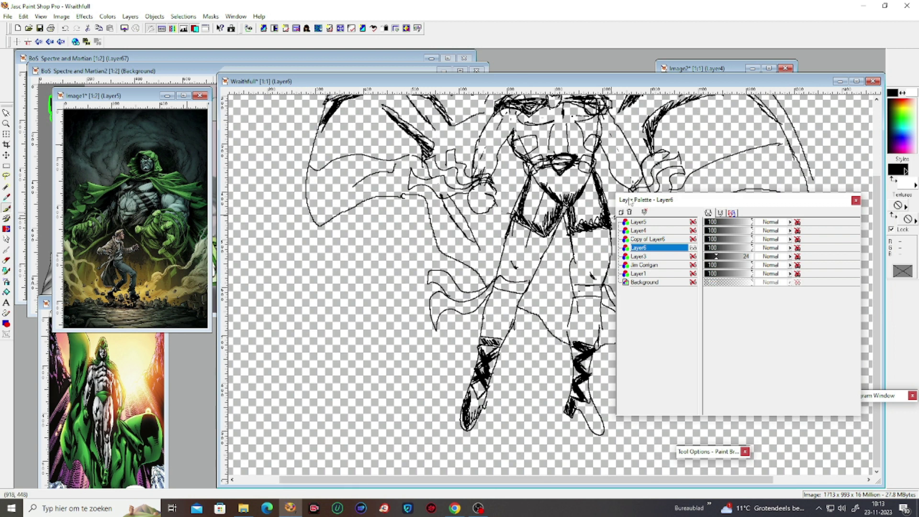
pyautogui.moveTo(631, 201); pyautogui.dragTo(699, 224)
pyautogui.scroll(1, 591, 358)
pyautogui.scroll(1, 462, 385)
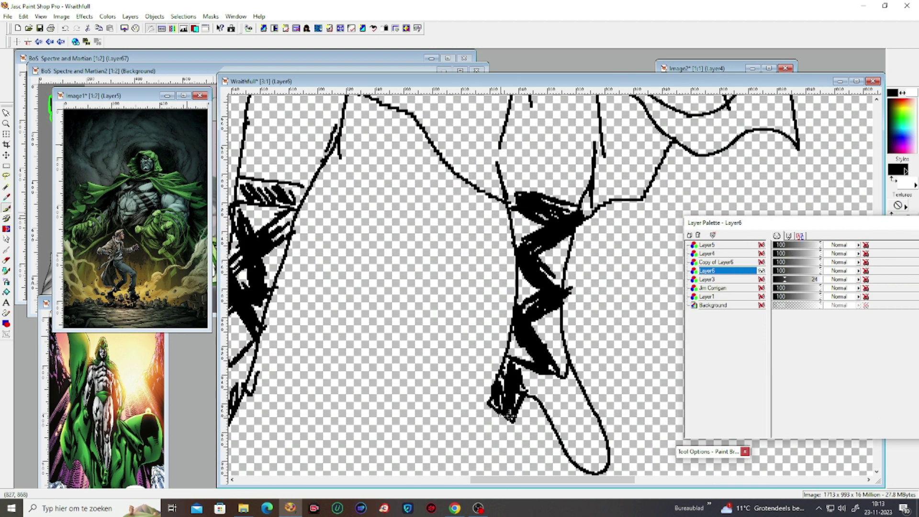
pyautogui.scroll(-1, 560, 311)
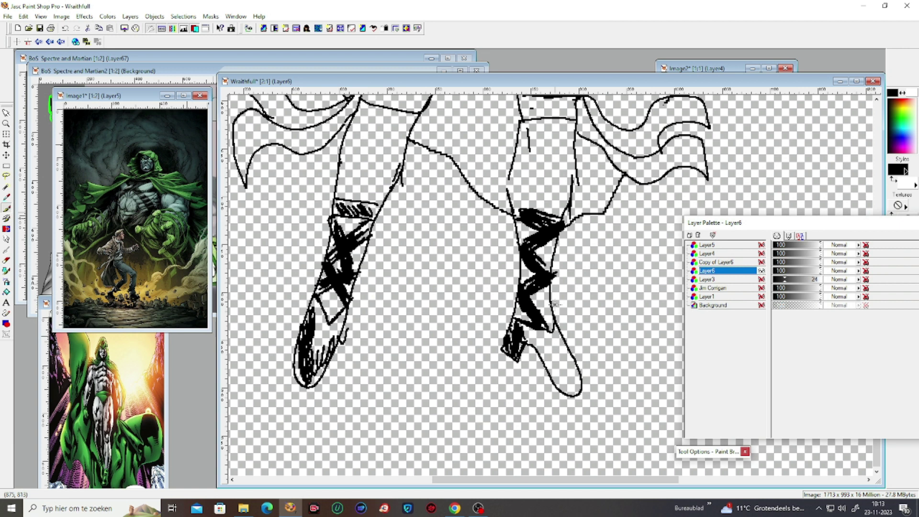
# Flood-fill the left lower leg between knee band and ankle straps, and the gaps around the straps, with black.
pyautogui.click(6, 292)
pyautogui.click(361, 166)
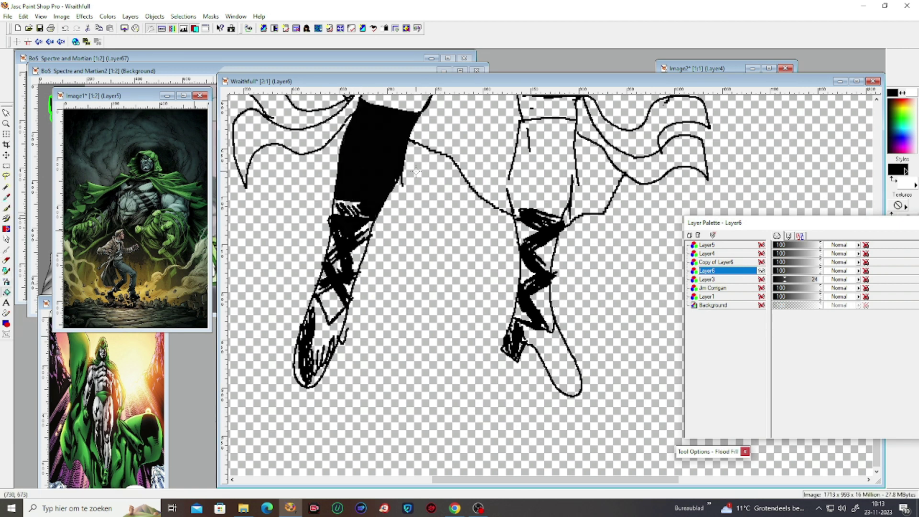
pyautogui.click(326, 335)
pyautogui.click(331, 305)
# Flood-fill the left side of the cape with black.
pyautogui.scroll(-1, 302, 359)
pyautogui.scroll(-1, 403, 186)
pyautogui.click(381, 197)
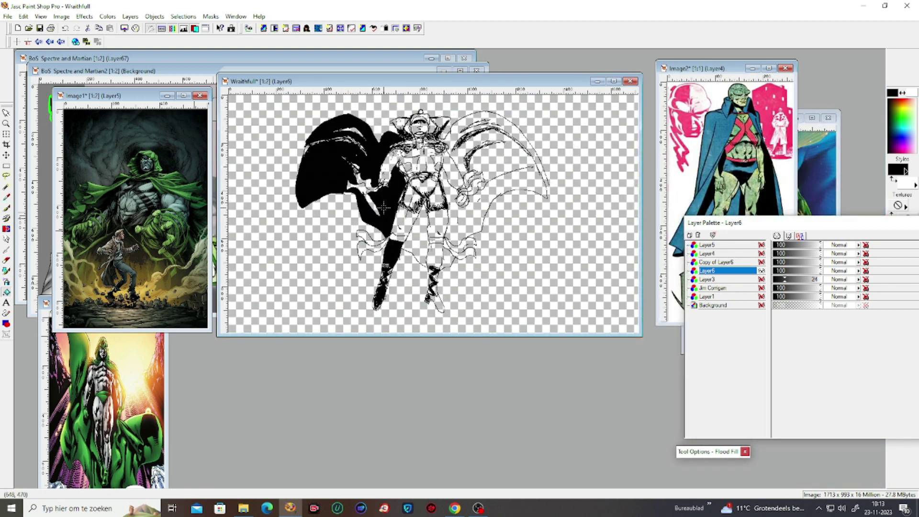
# Flood-fill the torso, the centre of the trunks and the cape area between and behind the legs with black.
pyautogui.click(417, 163)
pyautogui.click(418, 195)
pyautogui.click(415, 249)
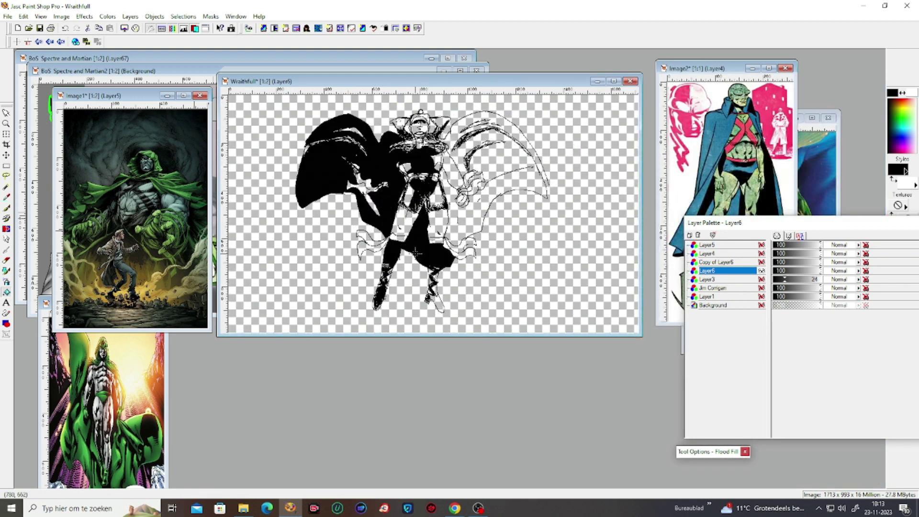
pyautogui.click(400, 213)
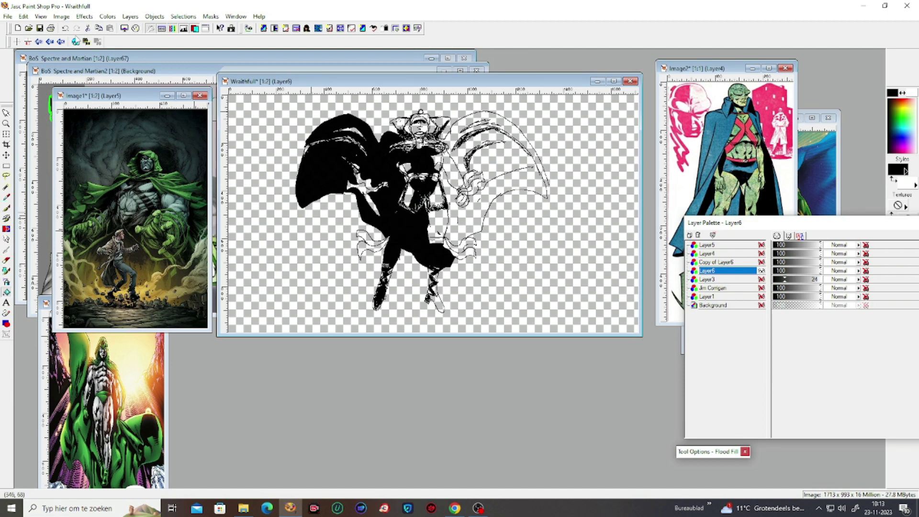
pyautogui.click(65, 29)
pyautogui.click(67, 29)
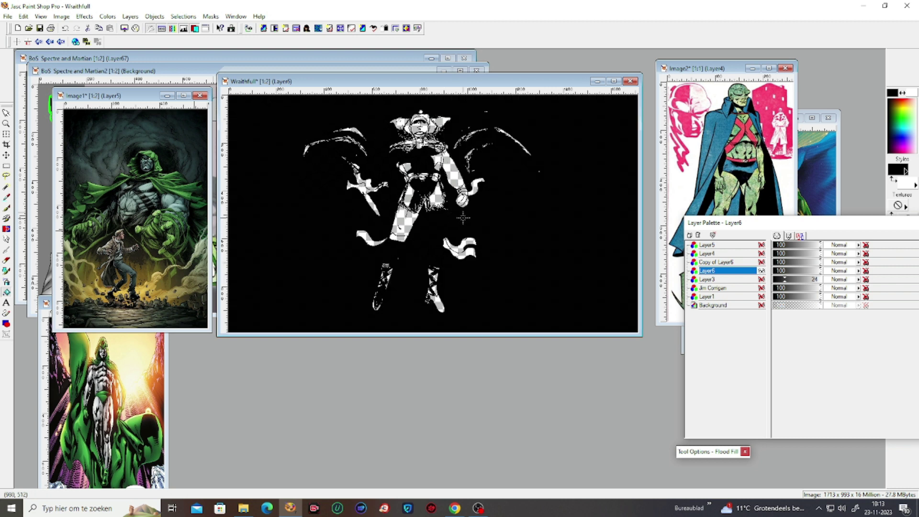
pyautogui.click(66, 29)
# Close the gaps in the right cape's outline with black brush strokes, along its lower edge and at its outer tip.
pyautogui.click(6, 208)
pyautogui.scroll(3, 482, 318)
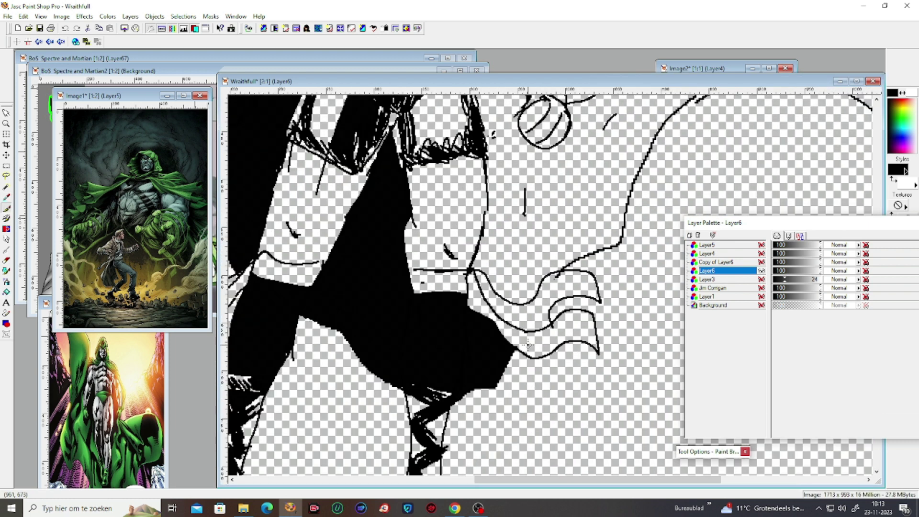
pyautogui.scroll(-2, 556, 282)
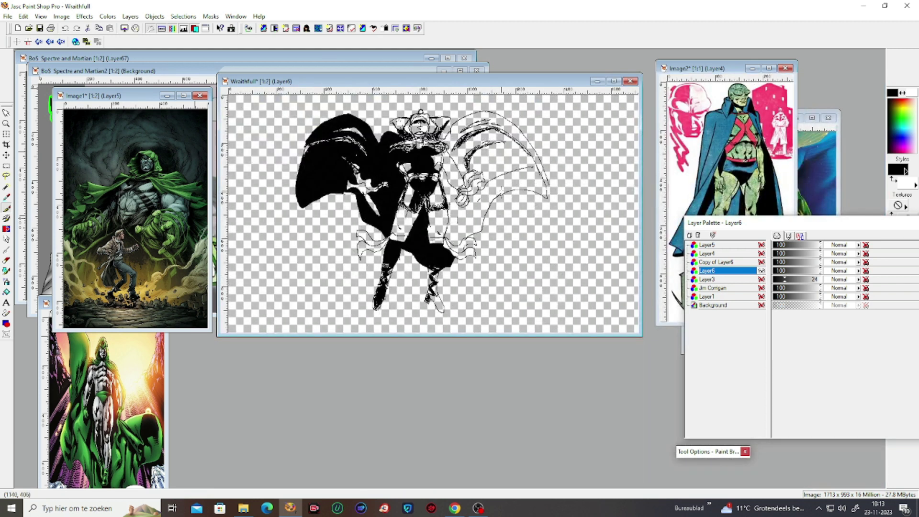
pyautogui.scroll(3, 515, 228)
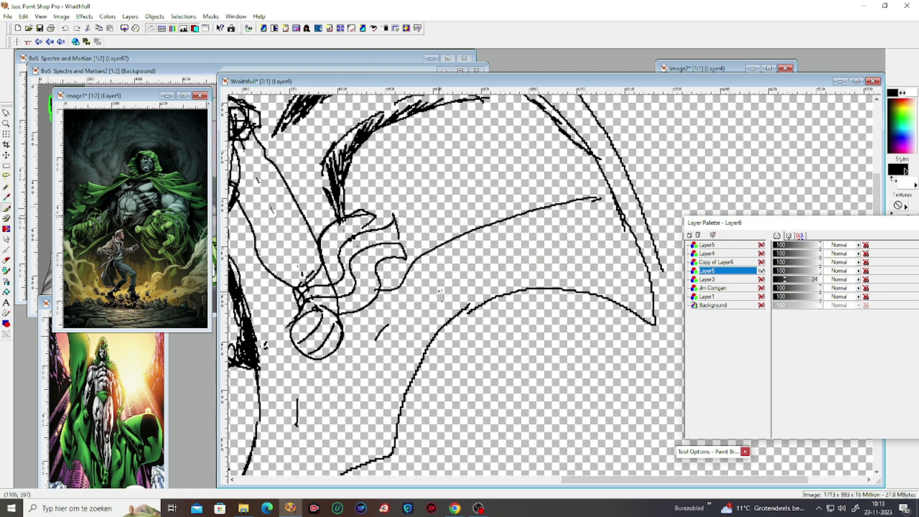
pyautogui.moveTo(459, 311); pyautogui.dragTo(464, 309)
pyautogui.scroll(-1, 595, 293)
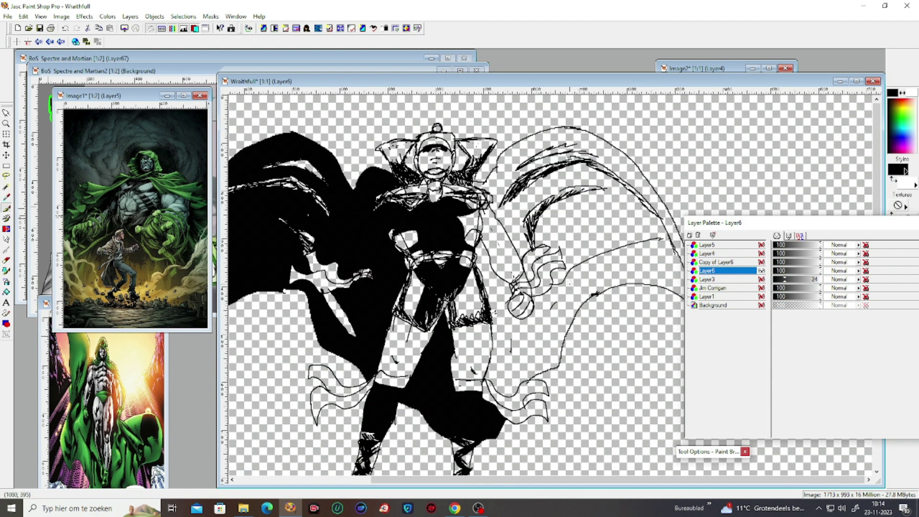
pyautogui.scroll(1, 632, 263)
pyautogui.scroll(-1, 552, 290)
pyautogui.scroll(1, 629, 260)
pyautogui.scroll(1, 664, 291)
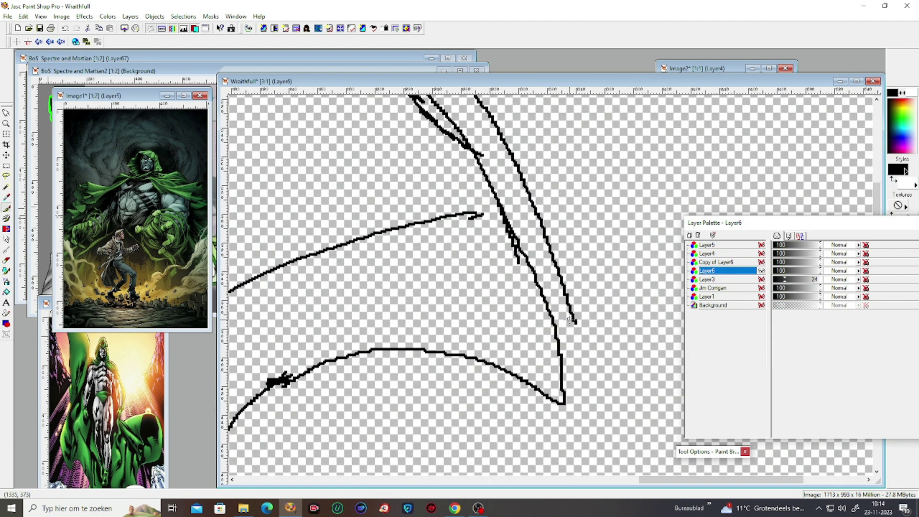
pyautogui.moveTo(575, 320); pyautogui.dragTo(562, 393)
pyautogui.scroll(-1, 499, 352)
# Flood-fill the right side of the cape and the adjoining upper arm with black.
pyautogui.click(7, 292)
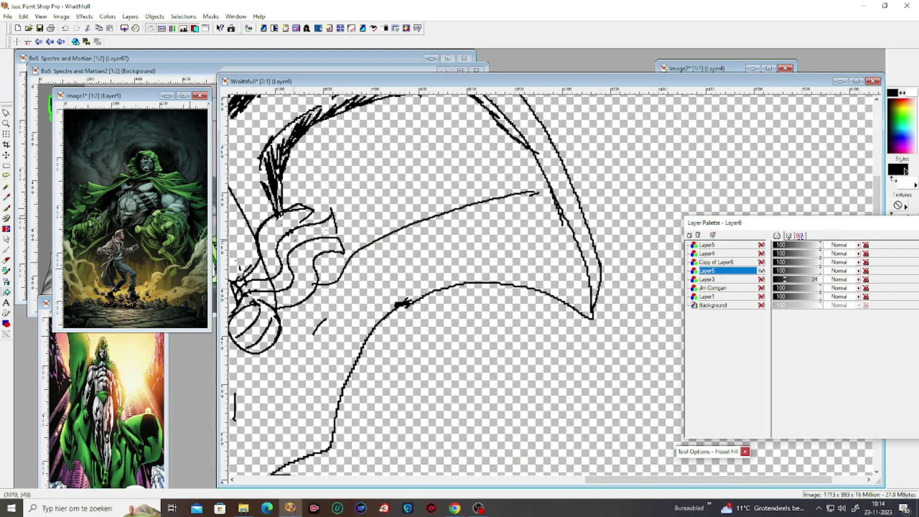
pyautogui.click(475, 236)
pyautogui.scroll(-1, 475, 237)
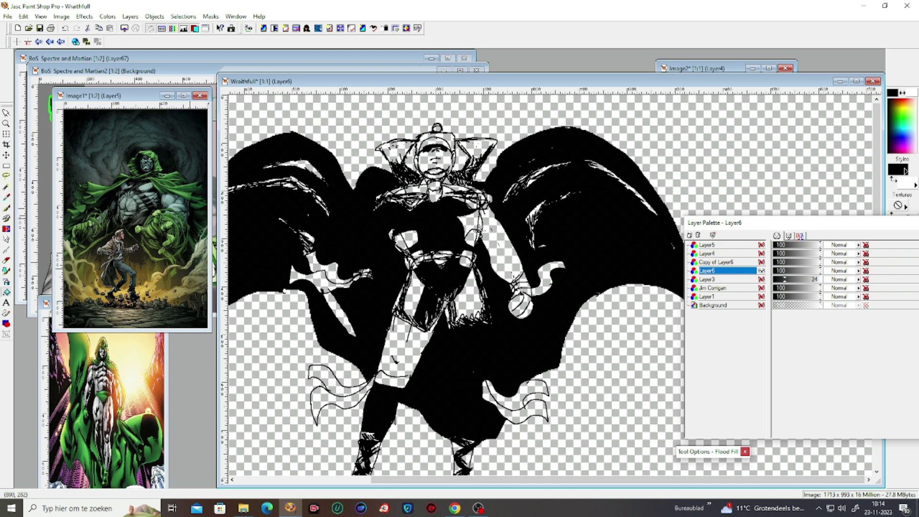
pyautogui.click(480, 240)
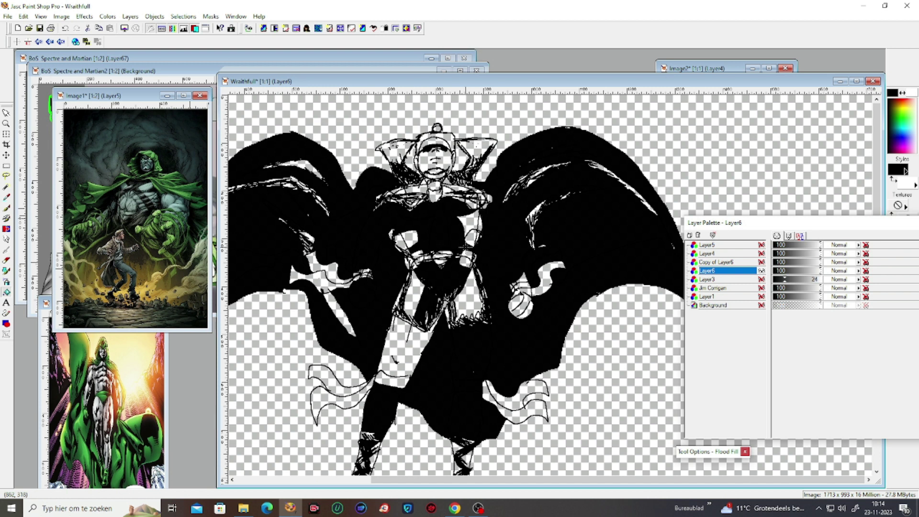
# Flood-fill both side panels of the trunks and the left thigh with black.
pyautogui.click(466, 289)
pyautogui.click(414, 309)
pyautogui.click(403, 344)
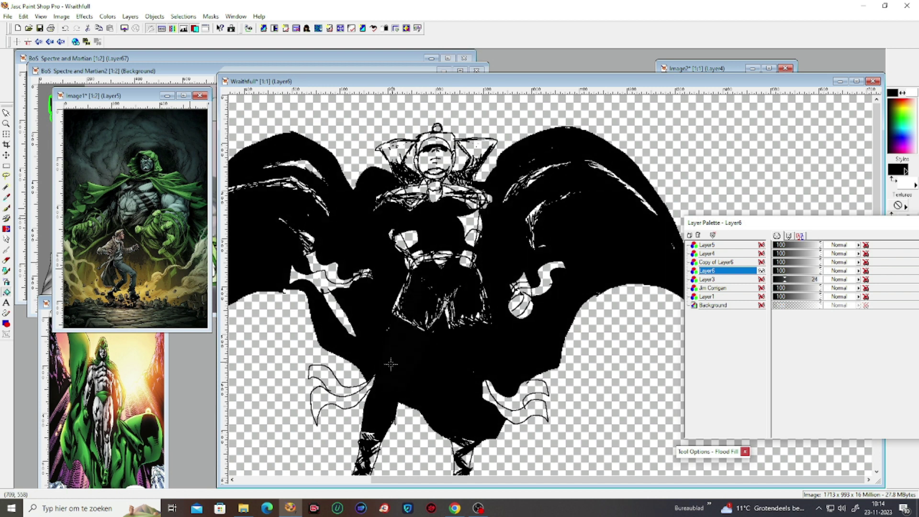
# Flood-fill the upper tail of the left knee ribbon with black and undo the leaking fill of its lower tail.
pyautogui.click(342, 382)
pyautogui.click(350, 393)
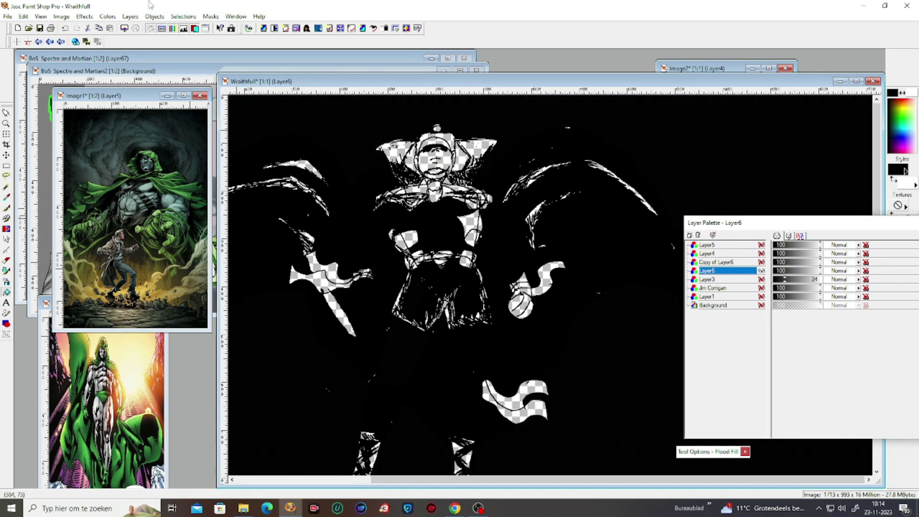
pyautogui.click(66, 28)
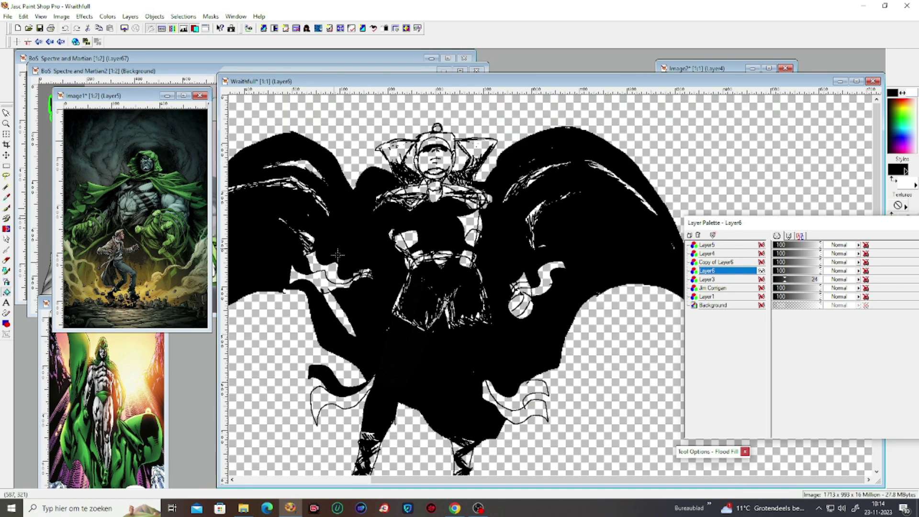
# Flood-fill the left wrist ribbon, the forearm below it and the right knee ribbon with black.
pyautogui.click(320, 282)
pyautogui.click(331, 307)
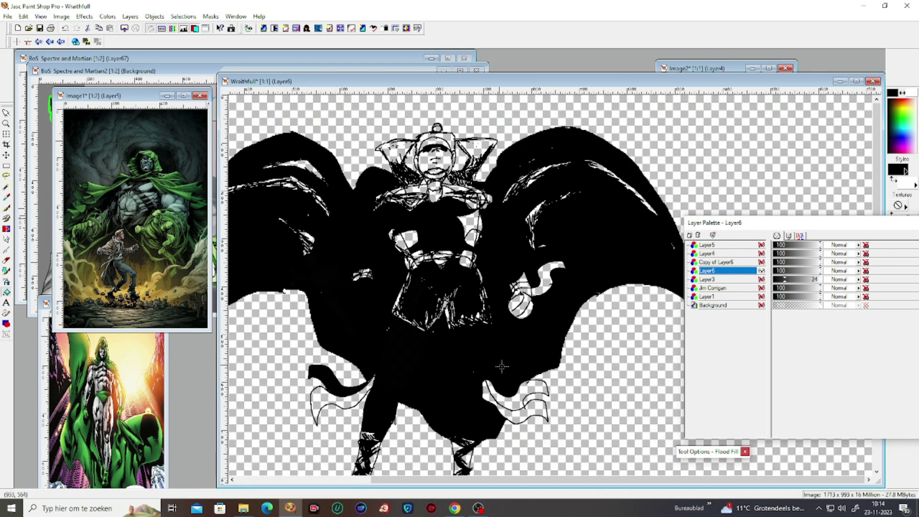
pyautogui.click(501, 401)
pyautogui.click(488, 390)
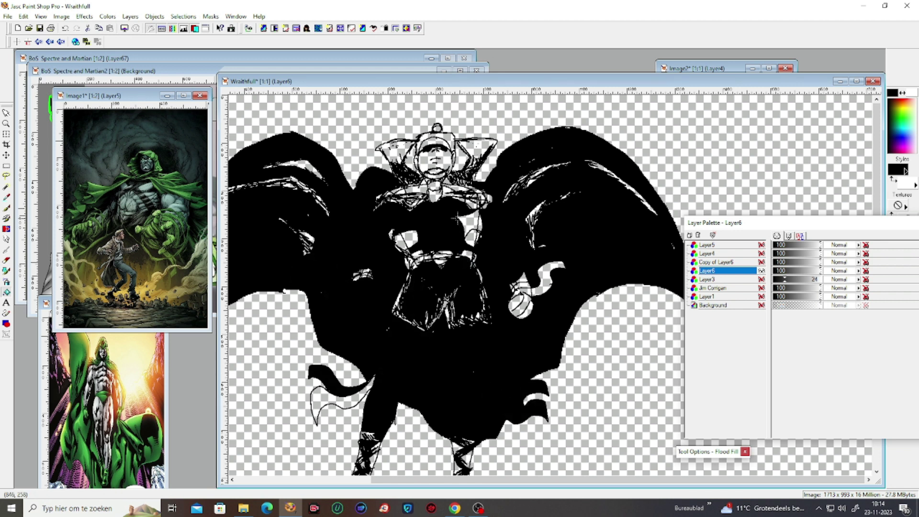
# Flood-fill the face, both collar wings, the hood and the upper highlight on the left cape with black.
pyautogui.click(423, 160)
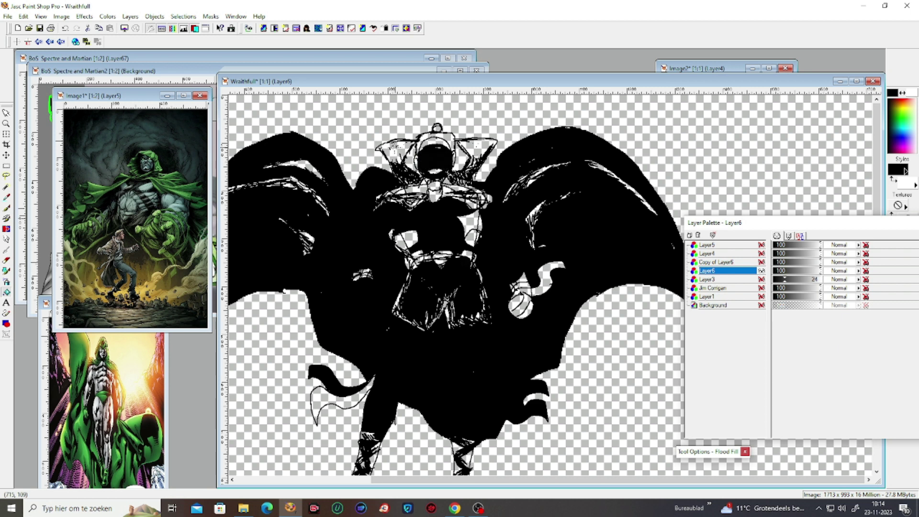
pyautogui.click(390, 152)
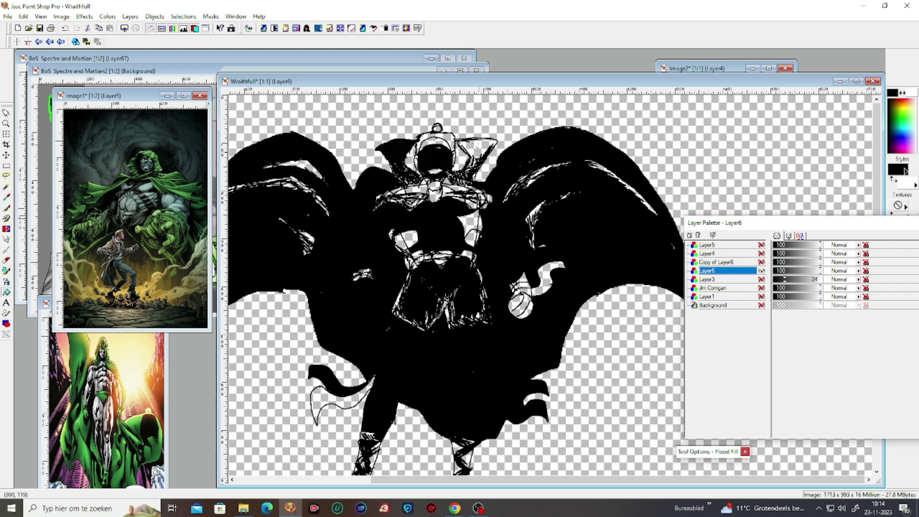
pyautogui.click(480, 152)
pyautogui.click(445, 144)
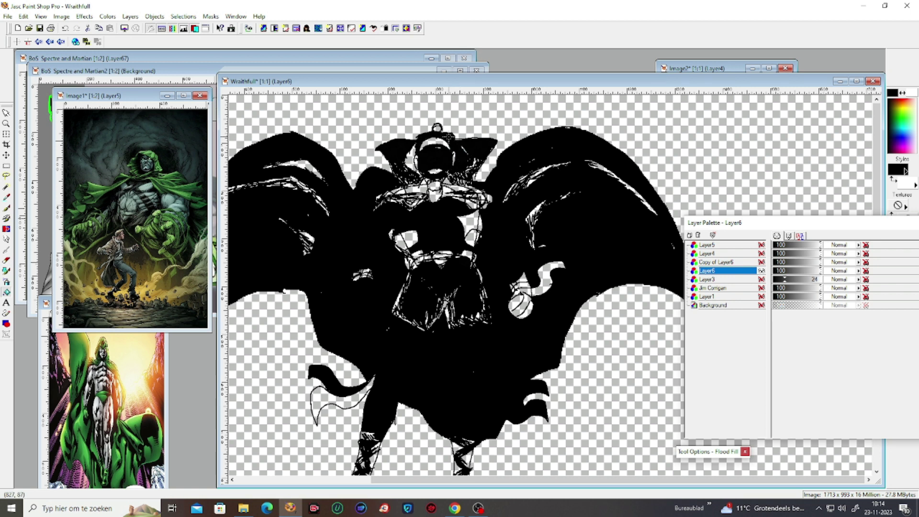
pyautogui.click(308, 164)
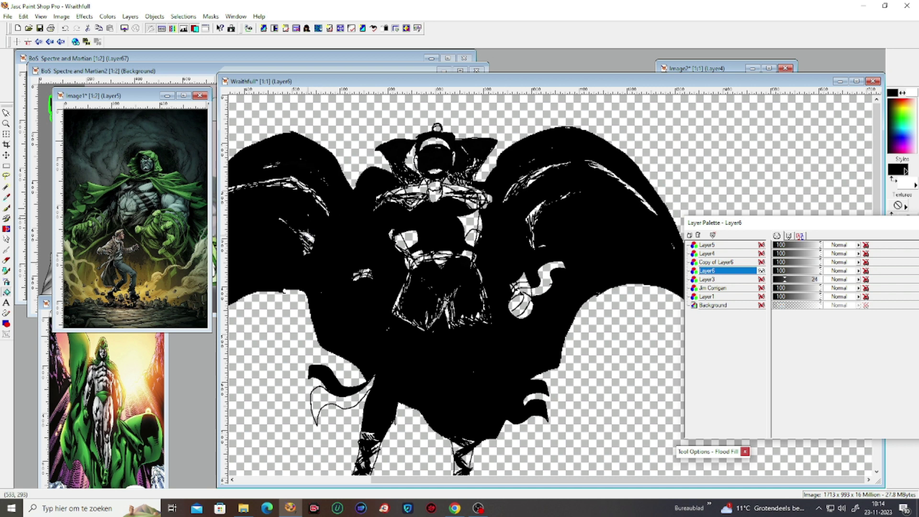
# Flood-fill the knob on top of the head, the left side of the head, the chin and the upper neck with black.
pyautogui.scroll(1, 437, 178)
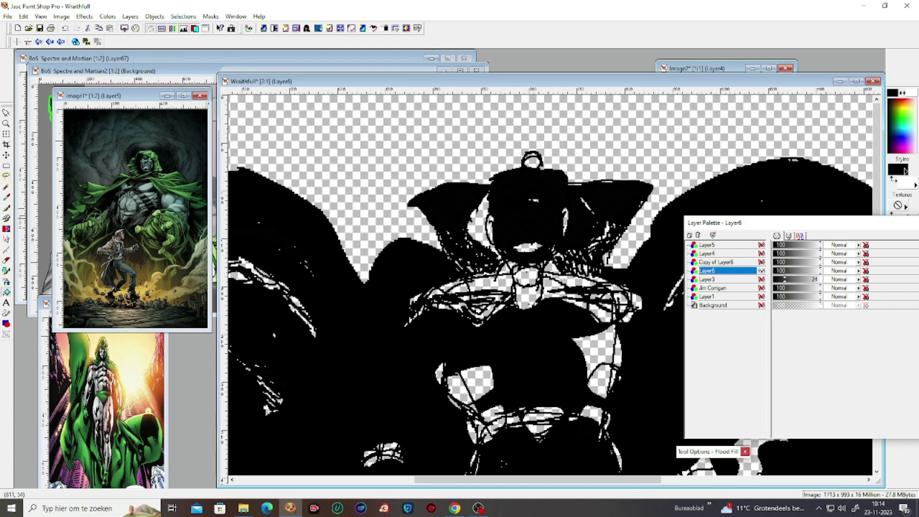
pyautogui.click(532, 162)
pyautogui.click(532, 156)
pyautogui.click(486, 227)
pyautogui.click(491, 227)
pyautogui.click(526, 248)
pyautogui.click(526, 277)
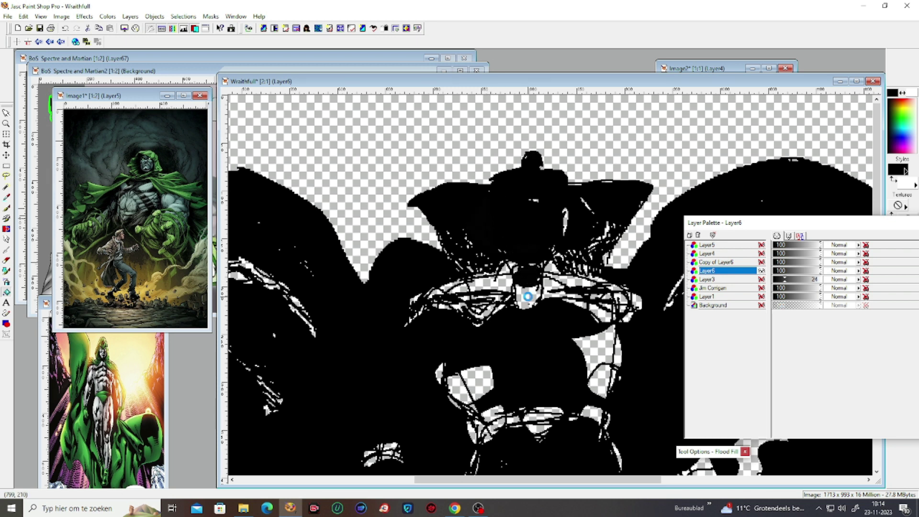
# Flood-fill the lower neck, a gap in the shoulder band and the open areas beside the left waist with black.
pyautogui.click(527, 296)
pyautogui.click(498, 287)
pyautogui.click(479, 383)
pyautogui.click(454, 385)
pyautogui.scroll(-1, 459, 337)
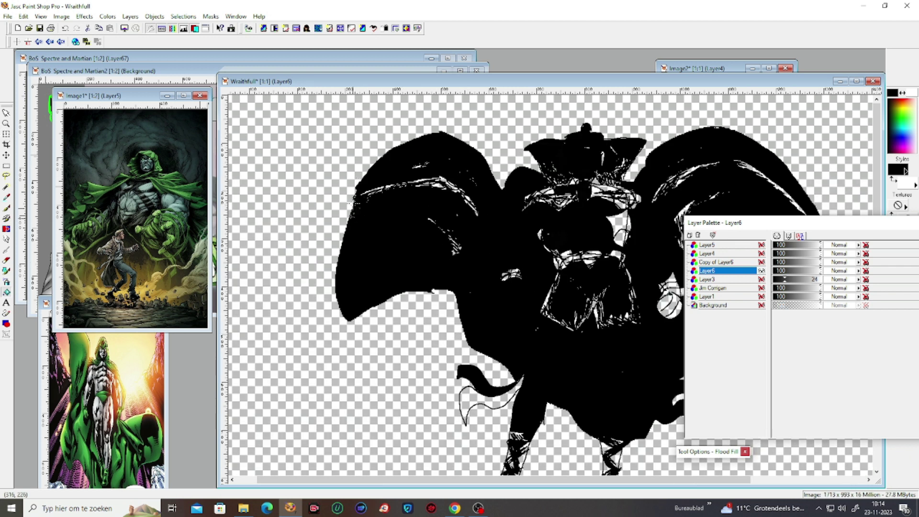
# Examine both sides of the cape and the collar up close for unfilled spots and outline gaps.
pyautogui.click(7, 208)
pyautogui.scroll(1, 422, 207)
pyautogui.scroll(1, 539, 259)
pyautogui.scroll(-3, 653, 289)
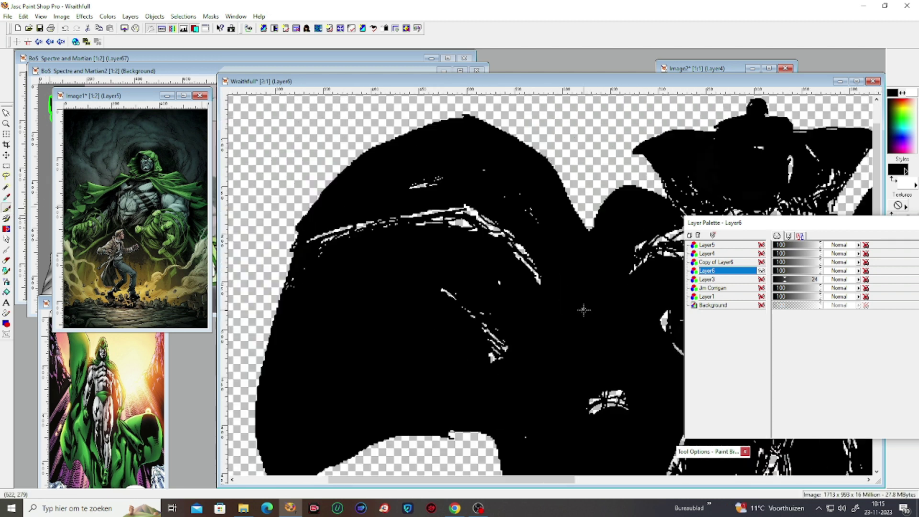
pyautogui.scroll(1, 530, 182)
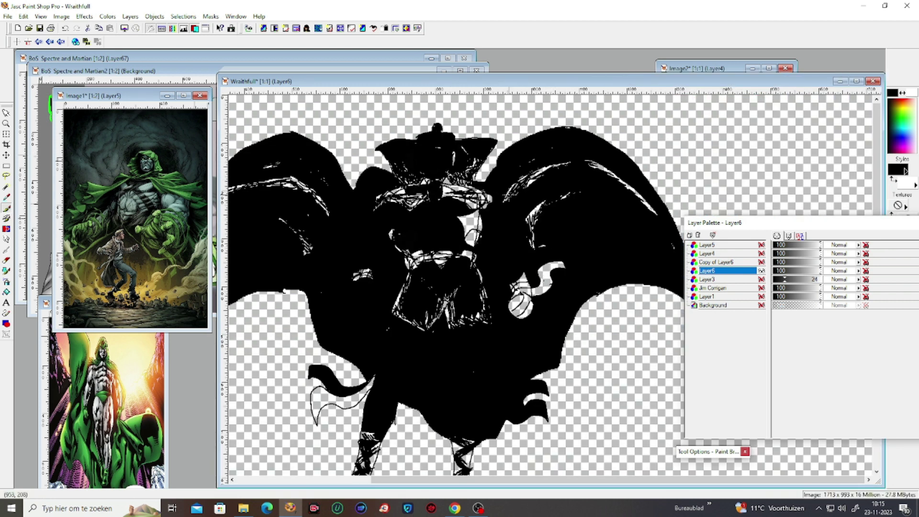
pyautogui.scroll(1, 503, 194)
pyautogui.scroll(1, 640, 256)
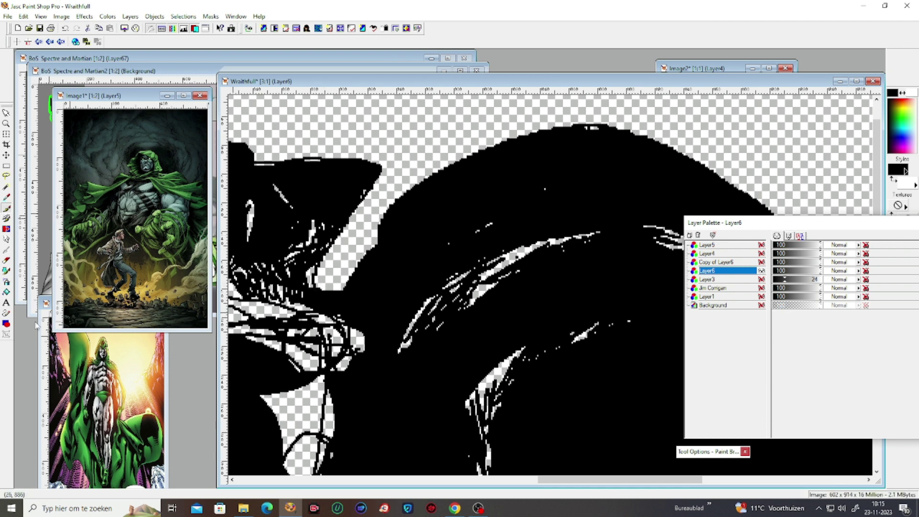
# Flood-fill the remaining gaps at the right side of the head, the shoulder band and beside the right torso with black.
pyautogui.click(7, 292)
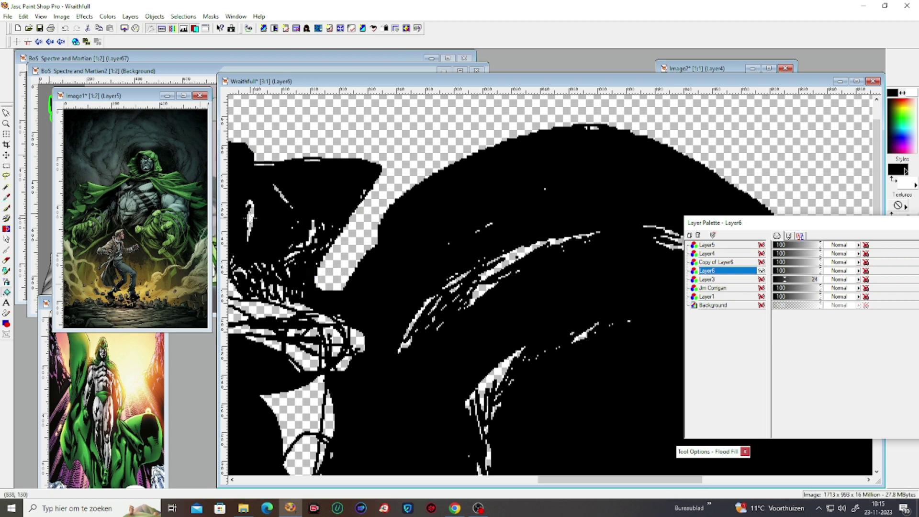
pyautogui.click(249, 314)
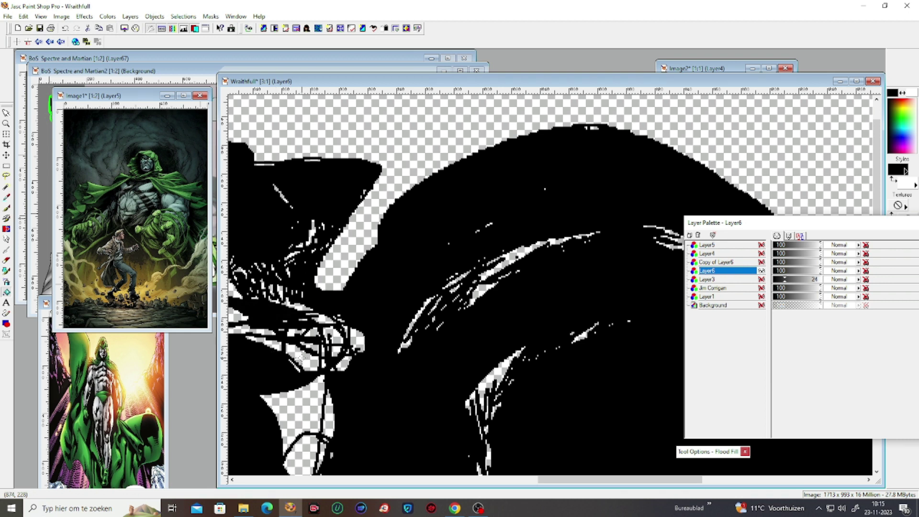
pyautogui.scroll(-1, 308, 390)
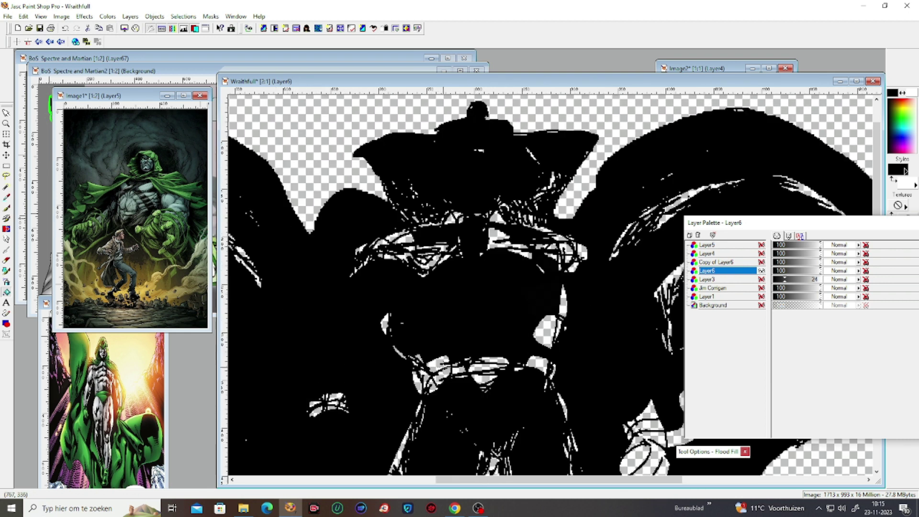
pyautogui.scroll(-1, 444, 367)
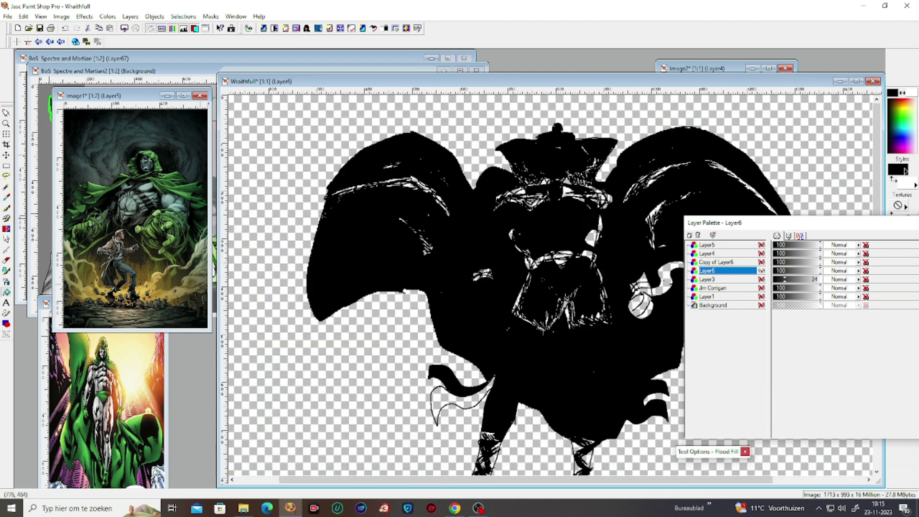
# Close the gap in the outline of the left knee ribbon's lower tail near the leg with black brush strokes.
pyautogui.click(465, 399)
pyautogui.click(66, 29)
pyautogui.click(6, 208)
pyautogui.scroll(1, 483, 356)
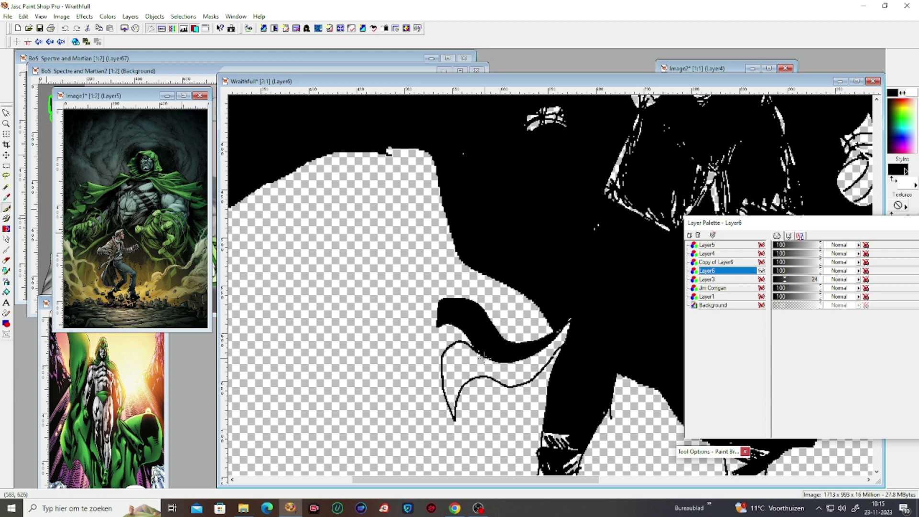
pyautogui.scroll(1, 560, 354)
pyautogui.scroll(2, 525, 261)
pyautogui.moveTo(540, 289)
pyautogui.mouseDown()
pyautogui.moveTo(466, 363)
pyautogui.moveTo(493, 344)
pyautogui.mouseUp()
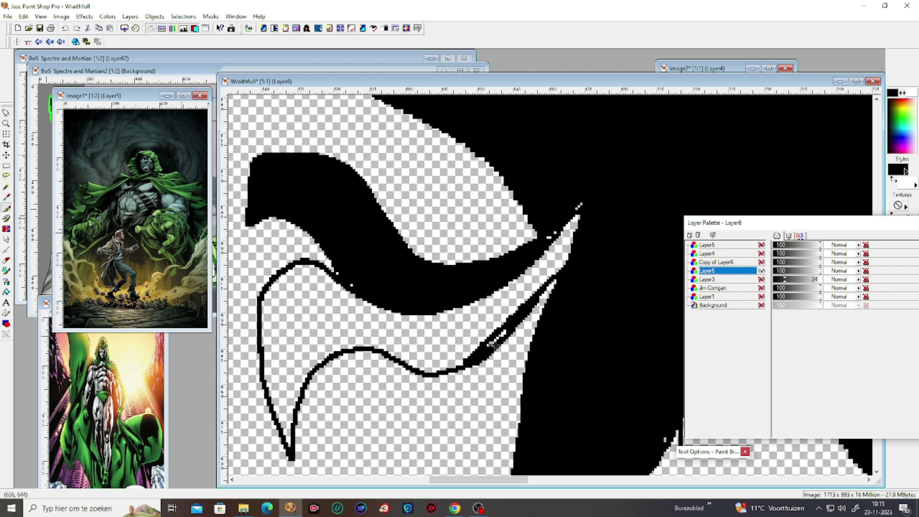
# Flood-fill the lower tail of the left knee ribbon with black.
pyautogui.scroll(-1, 511, 327)
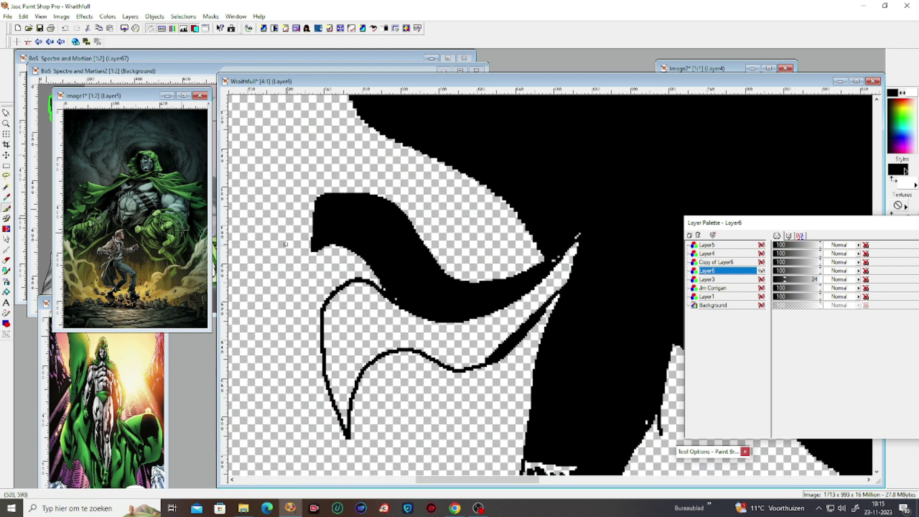
pyautogui.click(6, 292)
pyautogui.click(446, 351)
pyautogui.scroll(-1, 472, 338)
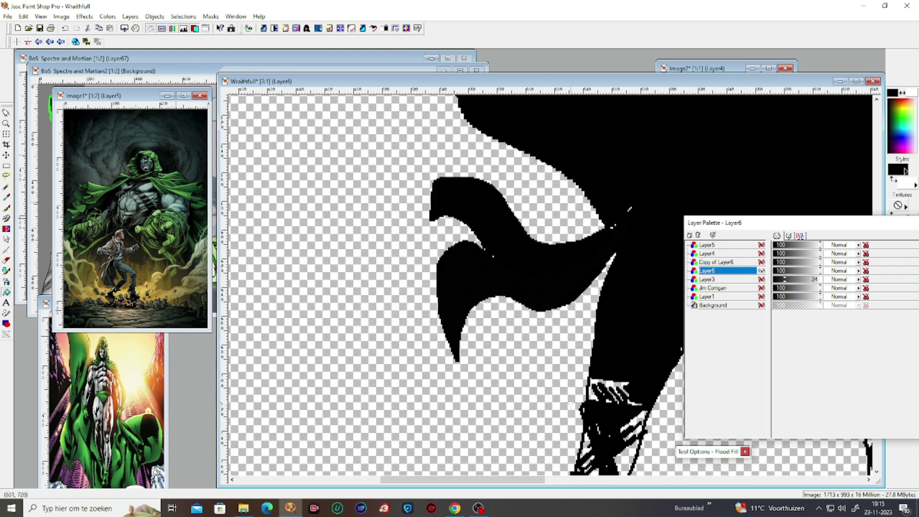
pyautogui.scroll(1, 571, 403)
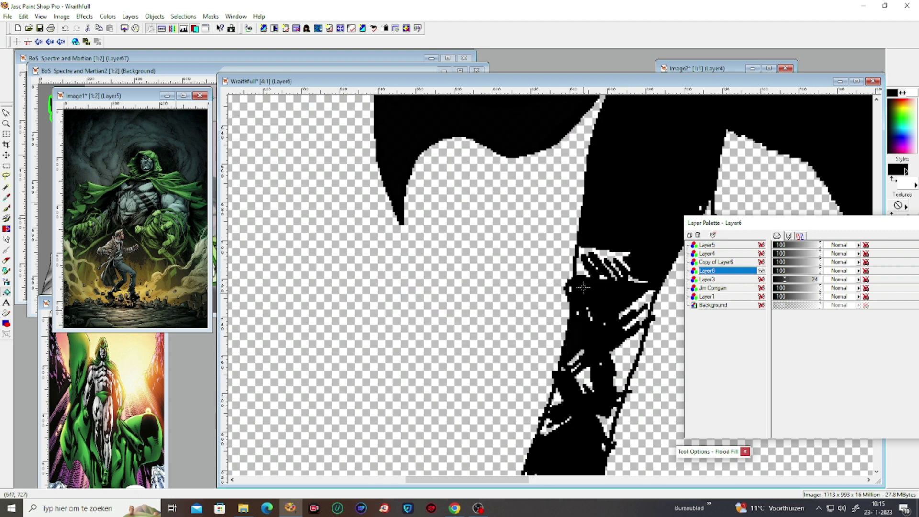
# Flood-fill the top of the left boot and the open gaps between the right boot's laces with black.
pyautogui.click(581, 268)
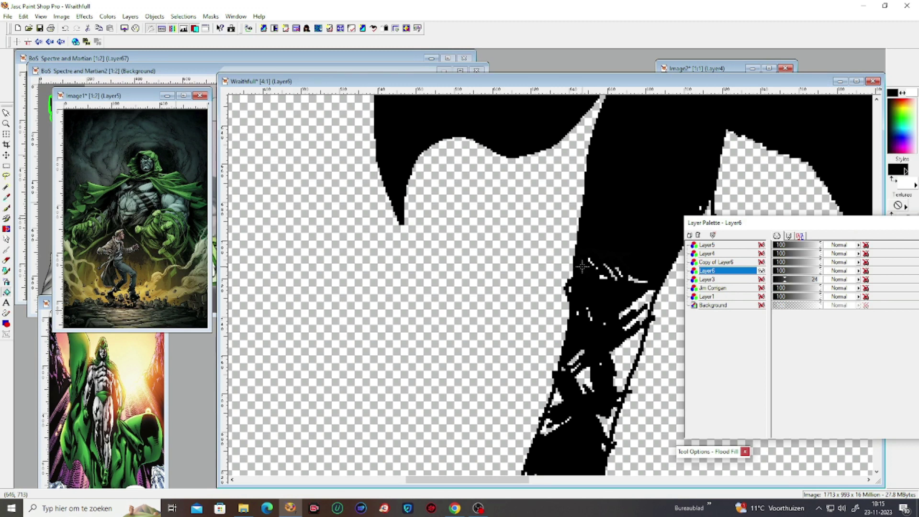
pyautogui.scroll(-2, 566, 269)
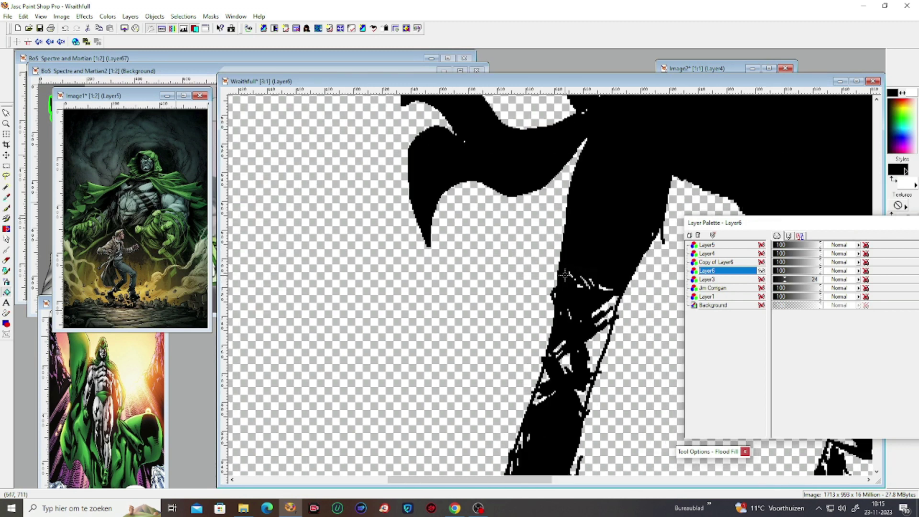
pyautogui.scroll(-1, 576, 321)
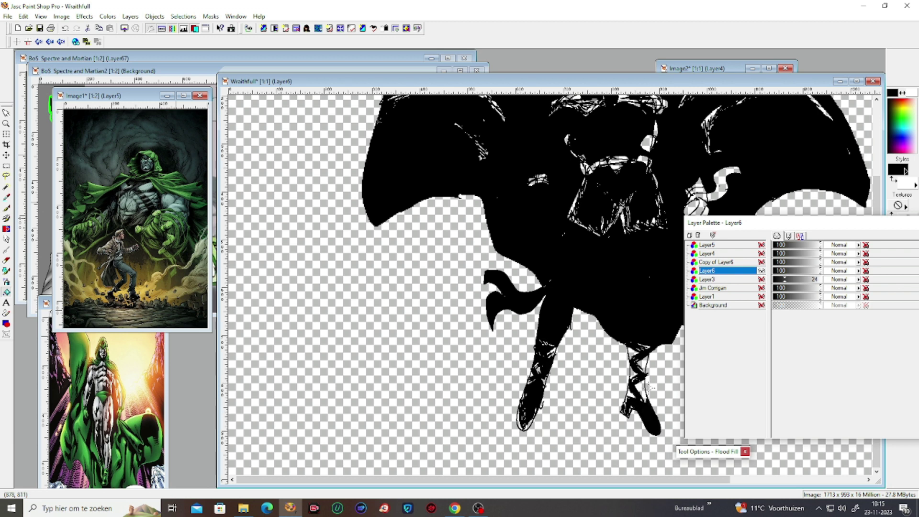
pyautogui.scroll(1, 649, 374)
pyautogui.scroll(1, 651, 369)
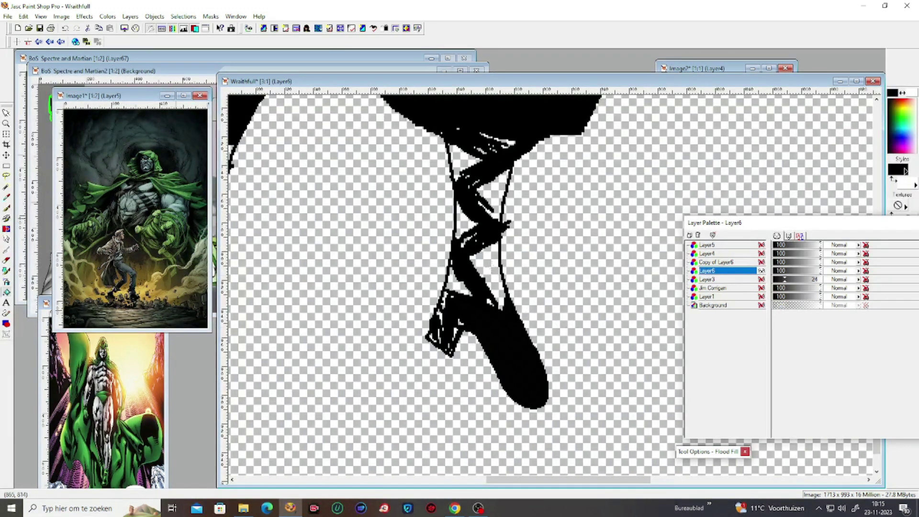
pyautogui.click(492, 275)
pyautogui.click(476, 224)
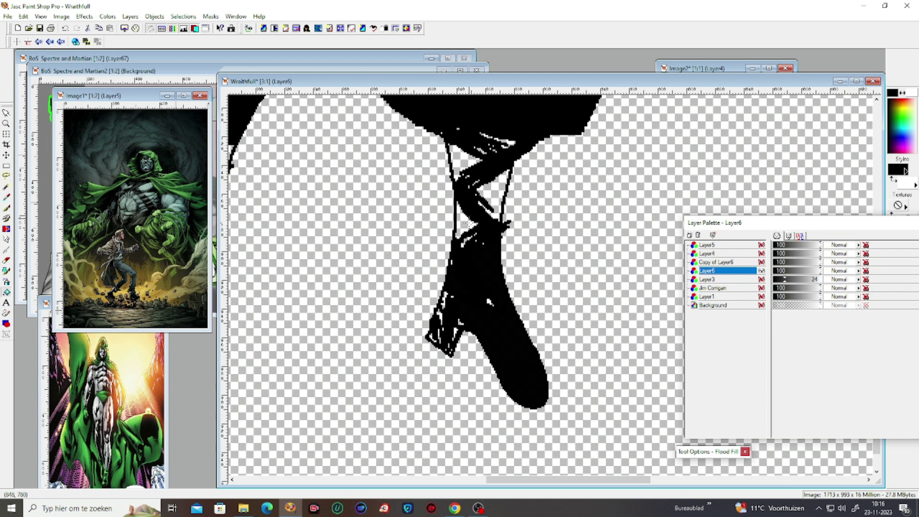
pyautogui.click(466, 217)
pyautogui.click(488, 195)
pyautogui.click(467, 165)
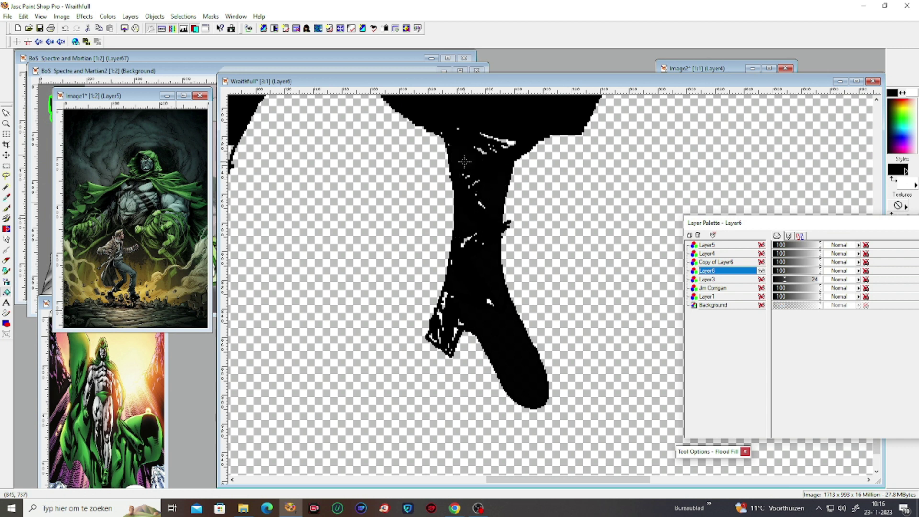
# Adjust the flood fill tolerance and fill the fist on the right side of the figure with black.
pyautogui.scroll(-2, 559, 175)
pyautogui.scroll(-1, 587, 176)
pyautogui.scroll(1, 588, 177)
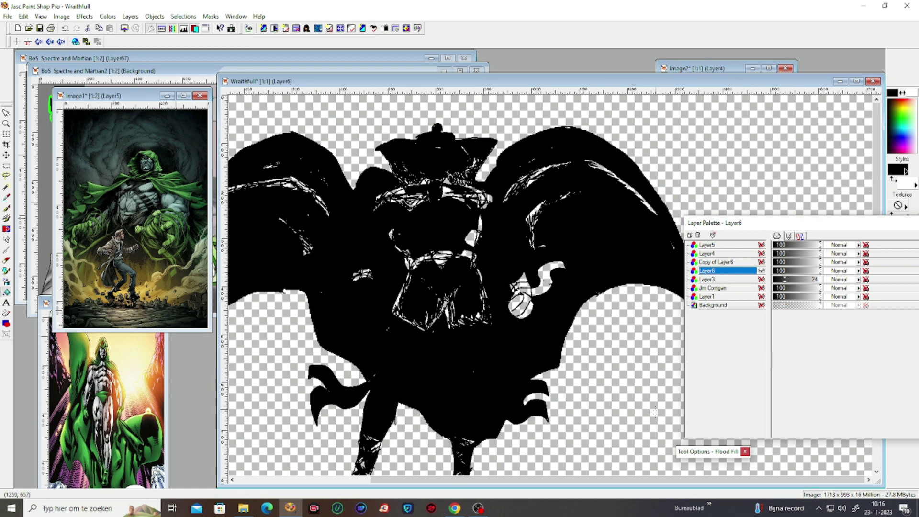
pyautogui.moveTo(684, 454)
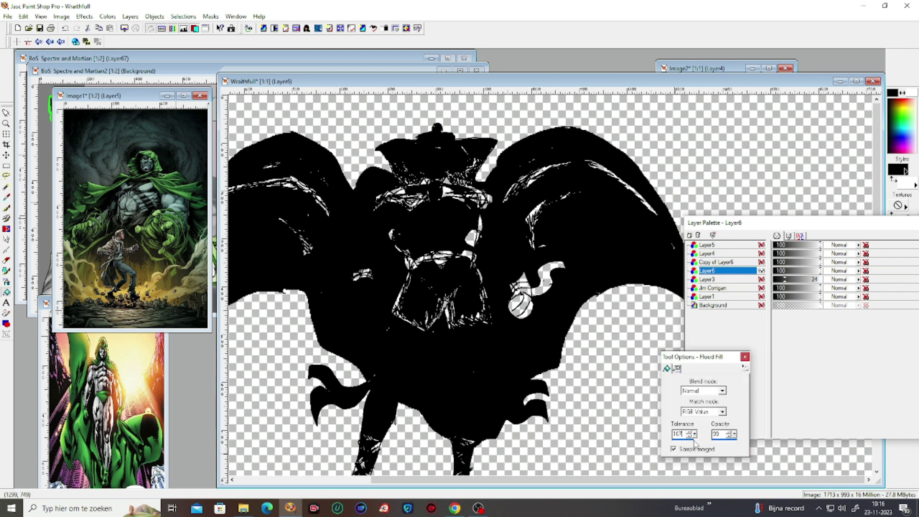
pyautogui.click(515, 309)
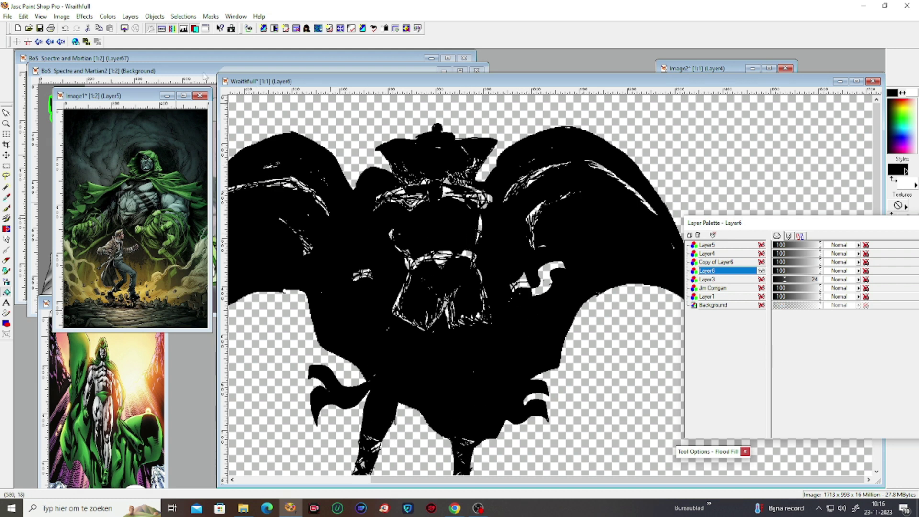
# Set the Paint Brush size to 46 and paint the gaps around the right hand, cape ribbon and torso edge black.
pyautogui.click(6, 209)
pyautogui.moveTo(709, 457)
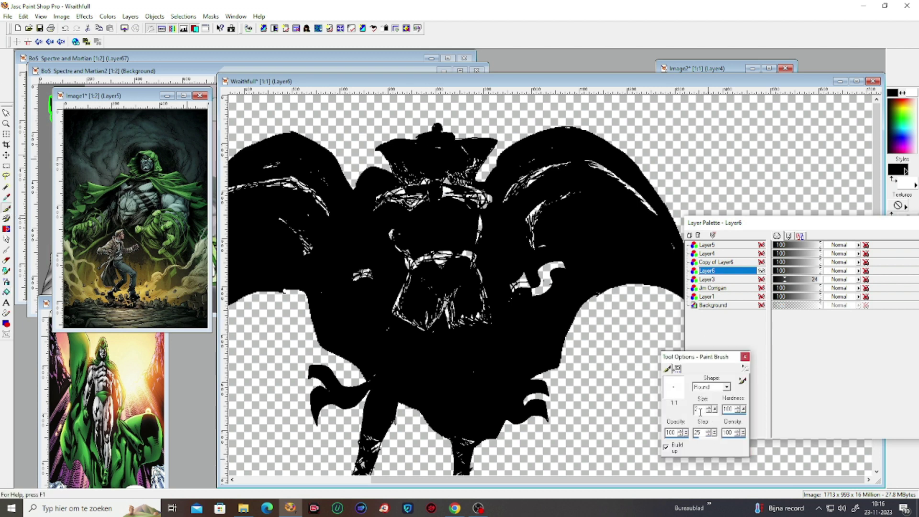
pyautogui.moveTo(536, 269)
pyautogui.mouseDown()
pyautogui.moveTo(511, 285)
pyautogui.moveTo(527, 297)
pyautogui.mouseUp()
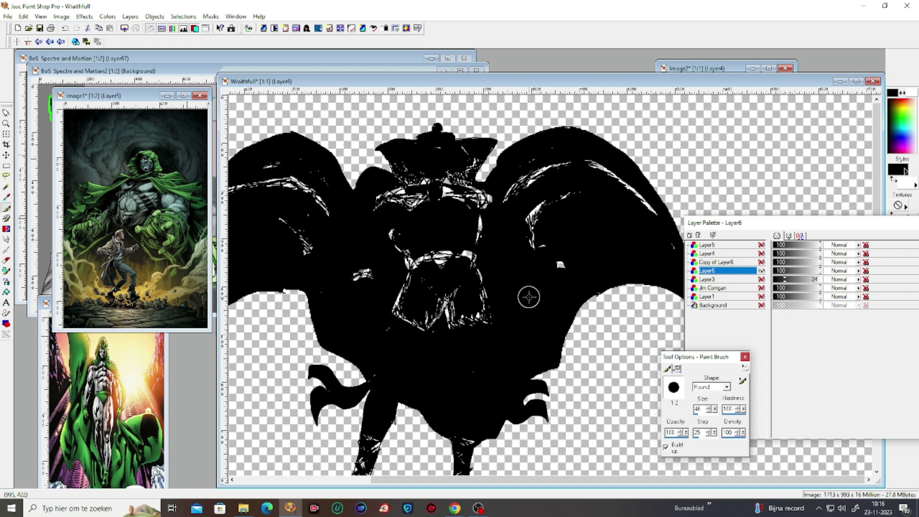
pyautogui.moveTo(541, 241)
pyautogui.mouseDown()
pyautogui.moveTo(526, 224)
pyautogui.moveTo(540, 198)
pyautogui.moveTo(519, 187)
pyautogui.moveTo(484, 214)
pyautogui.mouseUp()
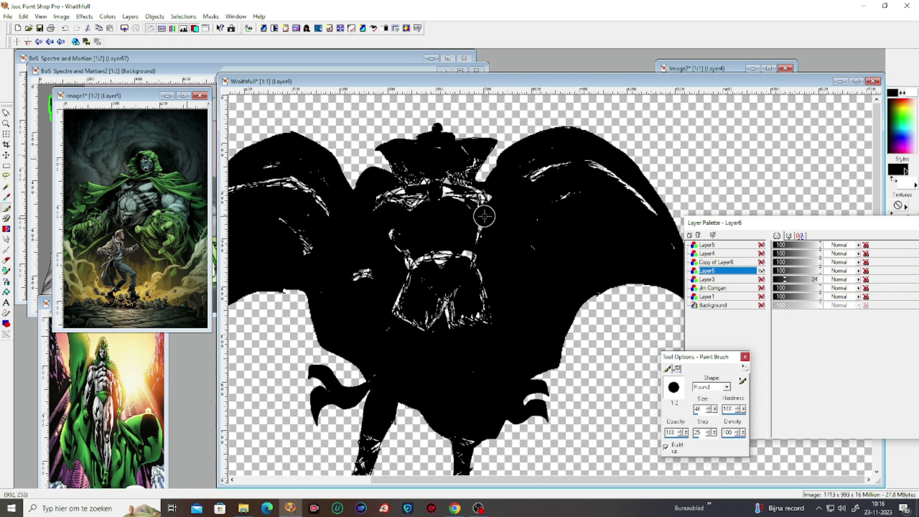
# Paint over the remaining white shading streaks in the right wing of the cape with black.
pyautogui.scroll(1, 593, 179)
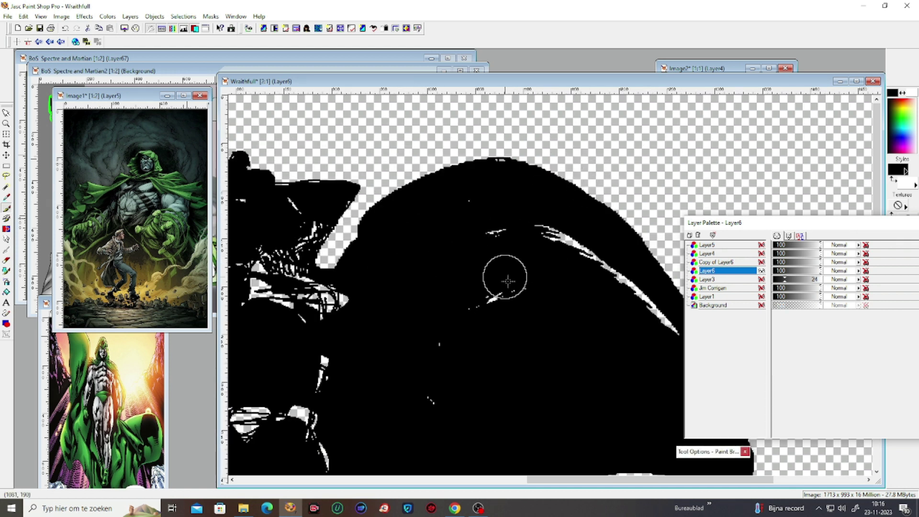
pyautogui.moveTo(408, 379)
pyautogui.mouseDown()
pyautogui.moveTo(429, 399)
pyautogui.moveTo(484, 259)
pyautogui.moveTo(471, 221)
pyautogui.moveTo(499, 181)
pyautogui.moveTo(509, 212)
pyautogui.moveTo(500, 222)
pyautogui.moveTo(579, 261)
pyautogui.moveTo(616, 328)
pyautogui.moveTo(597, 283)
pyautogui.moveTo(650, 348)
pyautogui.moveTo(609, 282)
pyautogui.moveTo(597, 274)
pyautogui.moveTo(640, 336)
pyautogui.moveTo(571, 261)
pyautogui.moveTo(604, 363)
pyautogui.mouseUp()
pyautogui.scroll(1, 640, 328)
pyautogui.scroll(-2, 625, 402)
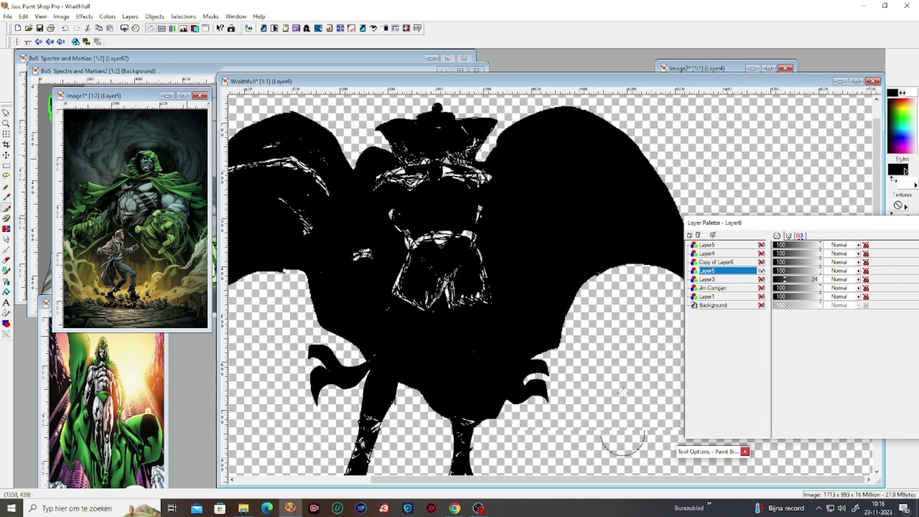
# Paint over the remaining gaps in the trunks, belt, left hand and left wing of the cape with black.
pyautogui.moveTo(491, 246)
pyautogui.mouseDown()
pyautogui.moveTo(486, 324)
pyautogui.moveTo(502, 271)
pyautogui.moveTo(458, 327)
pyautogui.moveTo(441, 284)
pyautogui.moveTo(419, 301)
pyautogui.moveTo(443, 292)
pyautogui.moveTo(406, 296)
pyautogui.moveTo(306, 220)
pyautogui.moveTo(330, 233)
pyautogui.moveTo(298, 220)
pyautogui.moveTo(392, 270)
pyautogui.moveTo(360, 254)
pyautogui.moveTo(333, 277)
pyautogui.mouseUp()
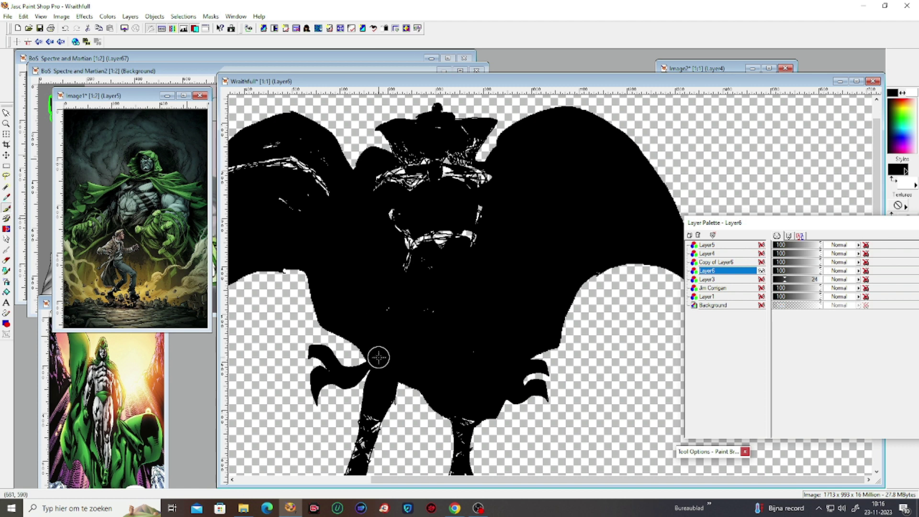
pyautogui.moveTo(404, 256)
pyautogui.mouseDown()
pyautogui.moveTo(459, 244)
pyautogui.moveTo(385, 241)
pyautogui.moveTo(445, 233)
pyautogui.mouseUp()
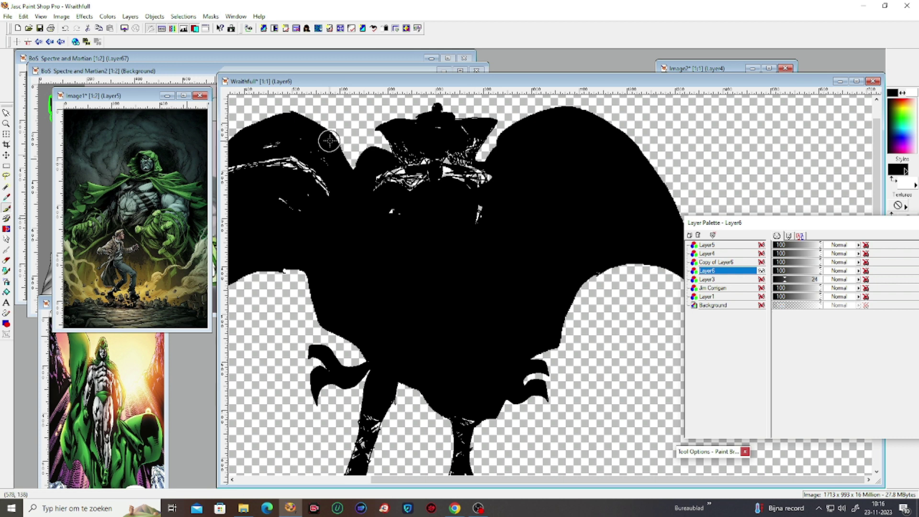
pyautogui.scroll(1, 328, 144)
pyautogui.moveTo(354, 270)
pyautogui.mouseDown()
pyautogui.moveTo(314, 340)
pyautogui.moveTo(376, 293)
pyautogui.moveTo(421, 276)
pyautogui.moveTo(366, 279)
pyautogui.moveTo(456, 223)
pyautogui.moveTo(446, 238)
pyautogui.moveTo(480, 260)
pyautogui.moveTo(492, 230)
pyautogui.moveTo(472, 257)
pyautogui.moveTo(438, 259)
pyautogui.moveTo(512, 316)
pyautogui.moveTo(520, 279)
pyautogui.moveTo(549, 323)
pyautogui.moveTo(487, 318)
pyautogui.moveTo(479, 346)
pyautogui.moveTo(463, 352)
pyautogui.moveTo(529, 352)
pyautogui.mouseUp()
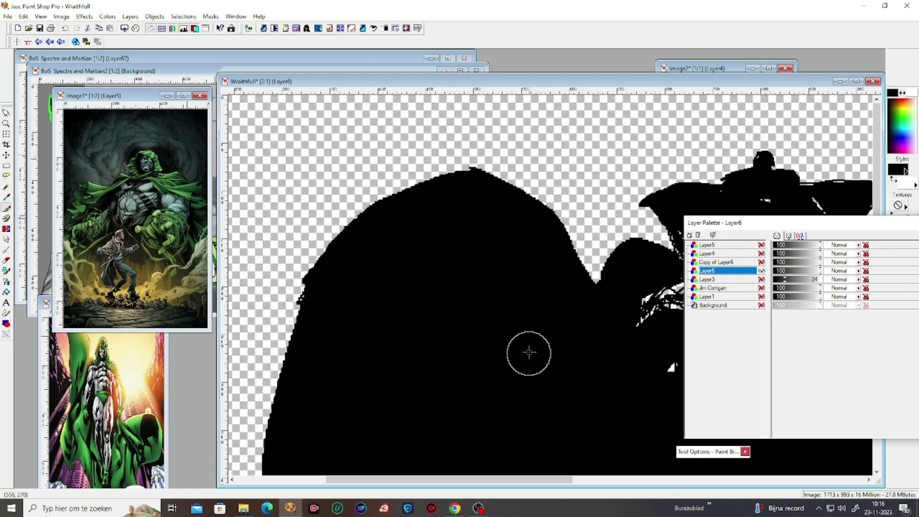
# Paint over the remaining white gaps in the high collar, shoulder bands and chest with black.
pyautogui.scroll(-1, 526, 341)
pyautogui.scroll(1, 601, 176)
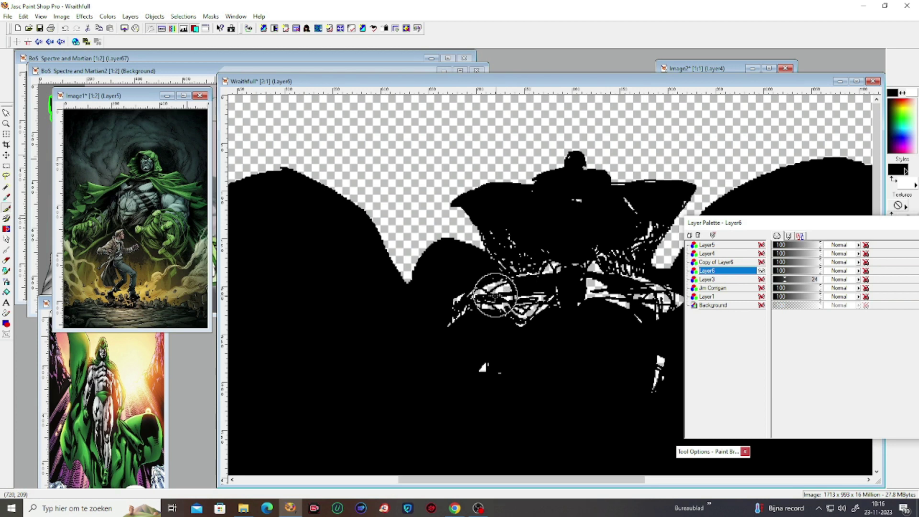
pyautogui.moveTo(494, 350)
pyautogui.mouseDown()
pyautogui.moveTo(512, 309)
pyautogui.moveTo(505, 234)
pyautogui.moveTo(591, 208)
pyautogui.moveTo(536, 225)
pyautogui.moveTo(531, 207)
pyautogui.moveTo(525, 250)
pyautogui.moveTo(503, 281)
pyautogui.moveTo(546, 270)
pyautogui.moveTo(564, 288)
pyautogui.moveTo(525, 302)
pyautogui.moveTo(570, 304)
pyautogui.moveTo(629, 347)
pyautogui.moveTo(645, 383)
pyautogui.moveTo(658, 355)
pyautogui.moveTo(639, 309)
pyautogui.mouseUp()
pyautogui.scroll(1, 639, 309)
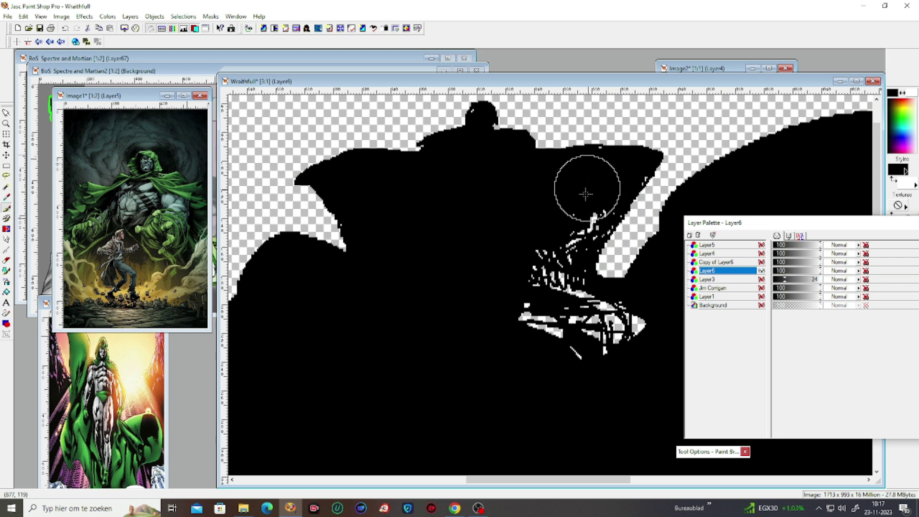
pyautogui.moveTo(593, 178)
pyautogui.mouseDown()
pyautogui.moveTo(564, 226)
pyautogui.moveTo(534, 332)
pyautogui.moveTo(627, 356)
pyautogui.moveTo(639, 344)
pyautogui.moveTo(561, 305)
pyautogui.moveTo(536, 245)
pyautogui.moveTo(575, 229)
pyautogui.moveTo(612, 174)
pyautogui.mouseUp()
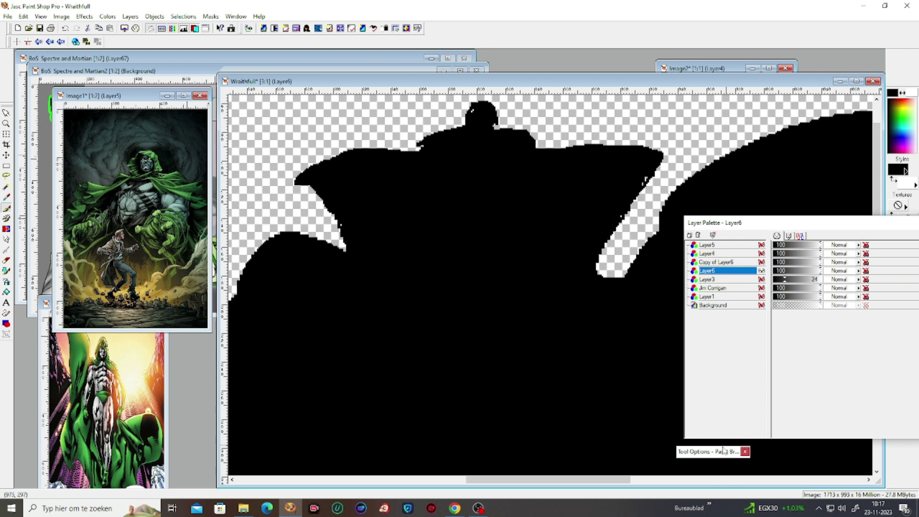
# Reduce the brush size, paint the remaining gaps in both boots black, and undo the last stroke.
pyautogui.moveTo(723, 450)
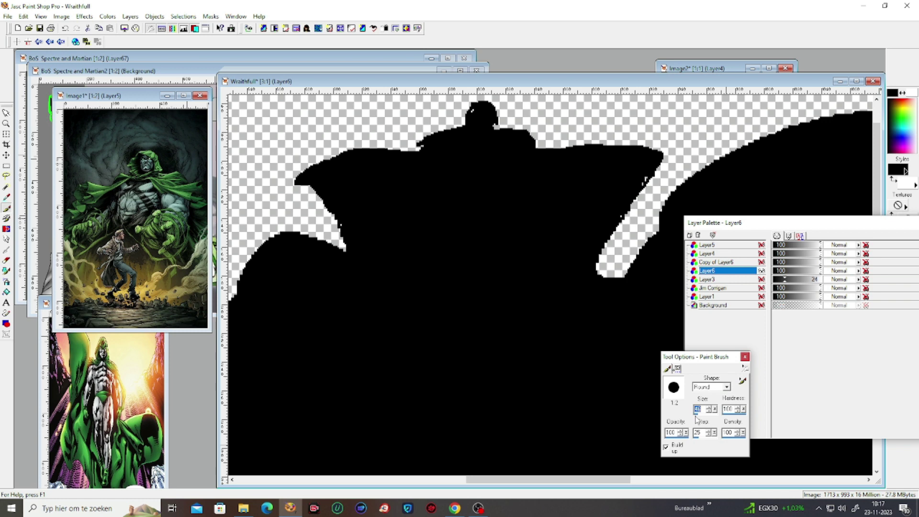
pyautogui.scroll(-1, 694, 415)
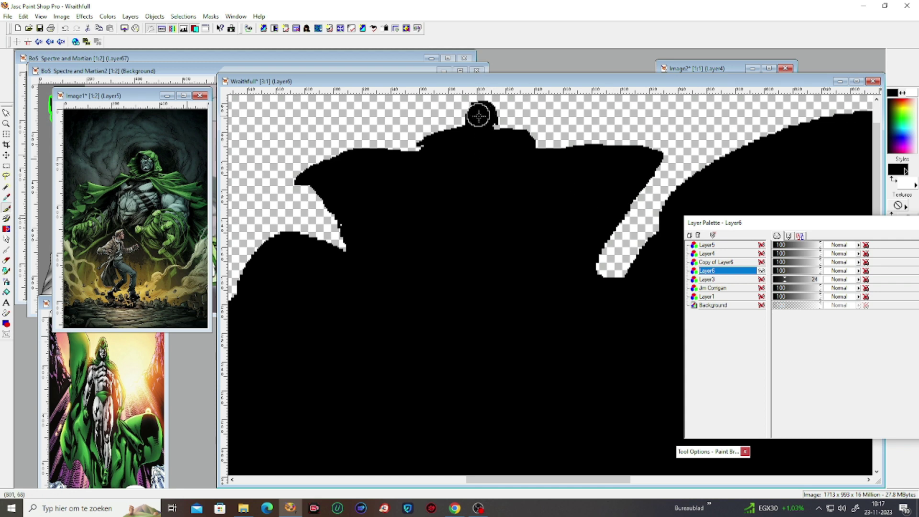
pyautogui.press('-')
pyautogui.press('-')
pyautogui.press('-')
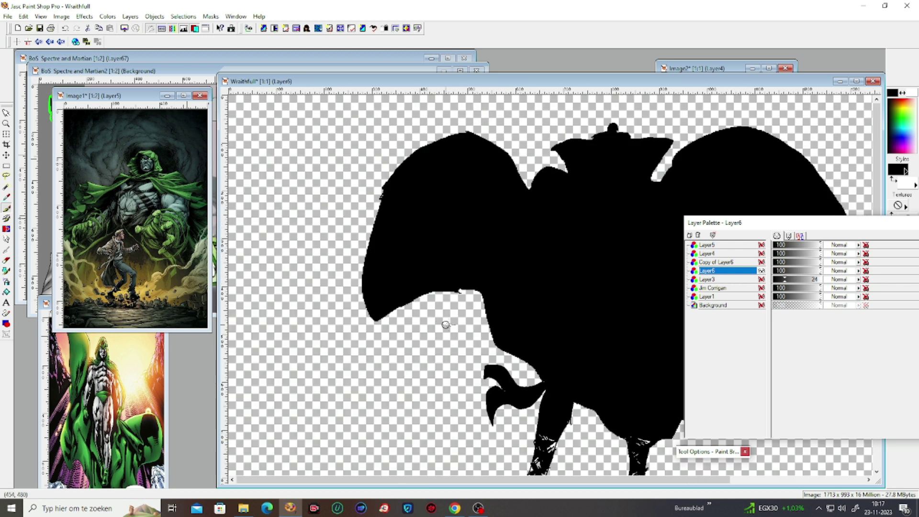
pyautogui.press('+')
pyautogui.press('+')
pyautogui.press('+')
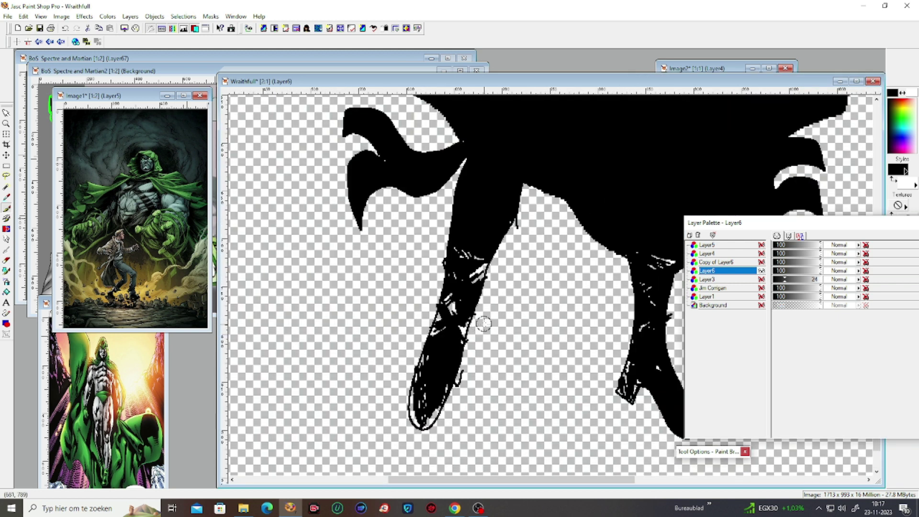
pyautogui.moveTo(520, 180)
pyautogui.mouseDown()
pyautogui.moveTo(505, 208)
pyautogui.moveTo(509, 189)
pyautogui.moveTo(546, 175)
pyautogui.moveTo(538, 211)
pyautogui.moveTo(548, 198)
pyautogui.moveTo(540, 195)
pyautogui.moveTo(517, 247)
pyautogui.moveTo(497, 256)
pyautogui.moveTo(454, 381)
pyautogui.moveTo(457, 428)
pyautogui.moveTo(515, 323)
pyautogui.moveTo(505, 312)
pyautogui.moveTo(527, 189)
pyautogui.moveTo(521, 263)
pyautogui.mouseUp()
pyautogui.moveTo(518, 480); pyautogui.dragTo(591, 481)
pyautogui.moveTo(543, 175)
pyautogui.mouseDown()
pyautogui.moveTo(518, 199)
pyautogui.moveTo(504, 176)
pyautogui.moveTo(498, 195)
pyautogui.moveTo(492, 187)
pyautogui.moveTo(512, 238)
pyautogui.moveTo(500, 318)
pyautogui.moveTo(498, 308)
pyautogui.moveTo(476, 384)
pyautogui.moveTo(491, 336)
pyautogui.moveTo(517, 348)
pyautogui.moveTo(484, 390)
pyautogui.mouseUp()
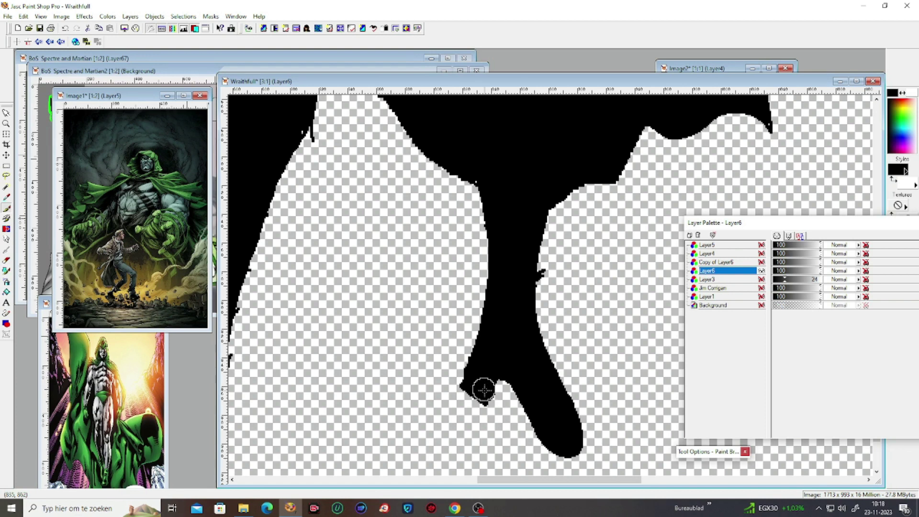
pyautogui.hotkey('ctrl', 'z')
pyautogui.scroll(-3, 517, 351)
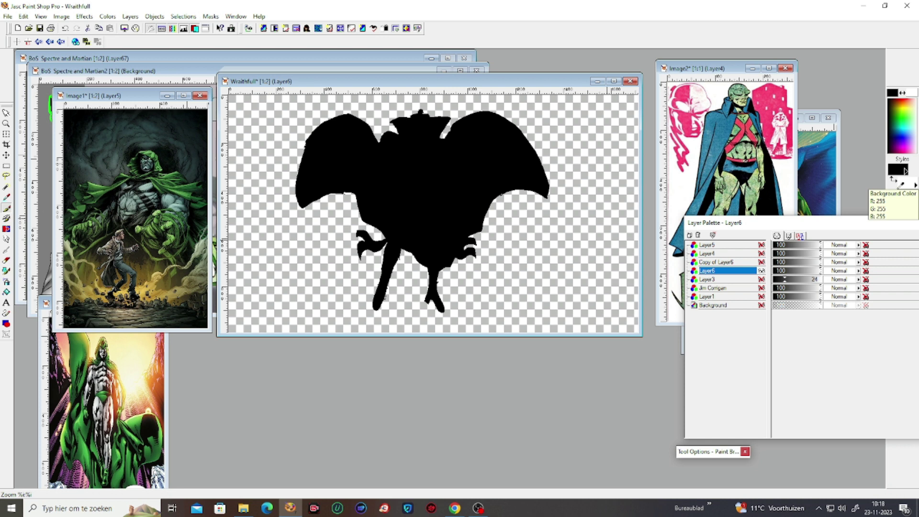
# Recolour the whole black silhouette on Layer6 to white with the Color Replacer and show the Copy of Layer6 line art.
pyautogui.click(7, 229)
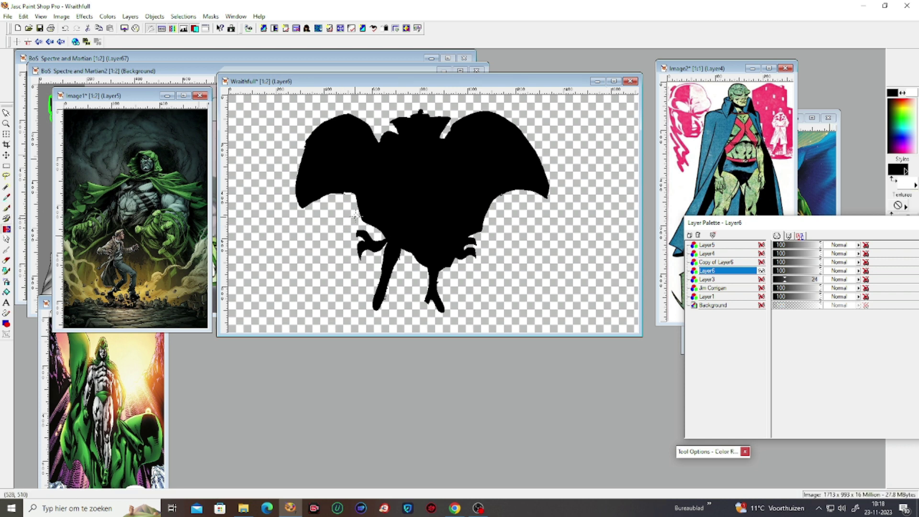
pyautogui.doubleClick(382, 194)
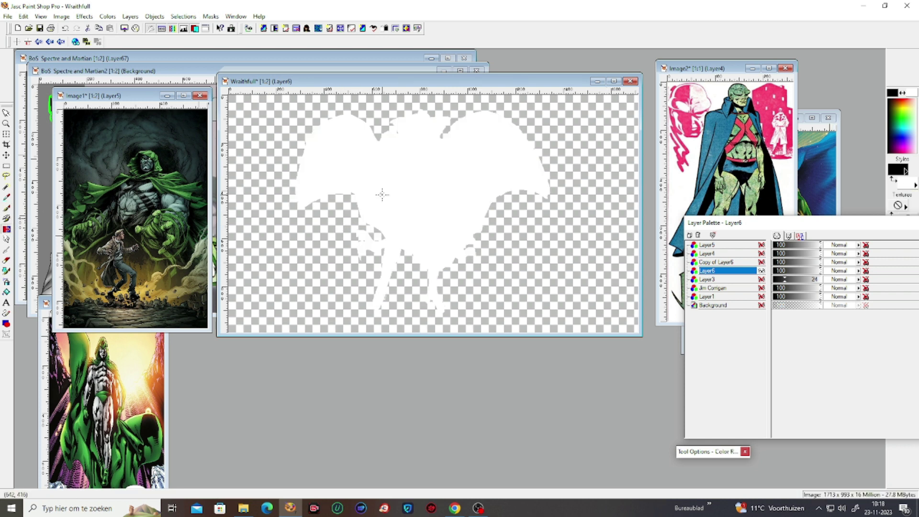
pyautogui.click(762, 262)
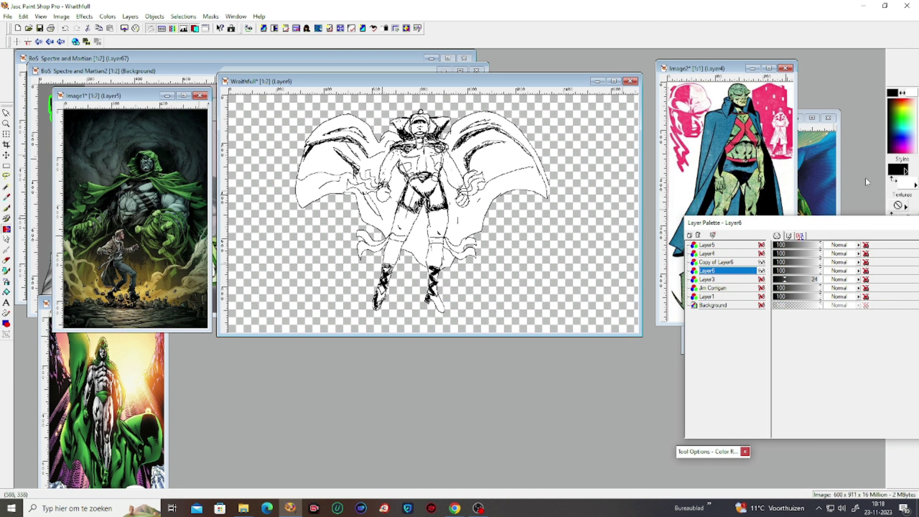
# Set the foreground colour to red, paint the border between body and cape around the left hand and leg on Layer6, and undo the last stroke.
pyautogui.click(894, 169)
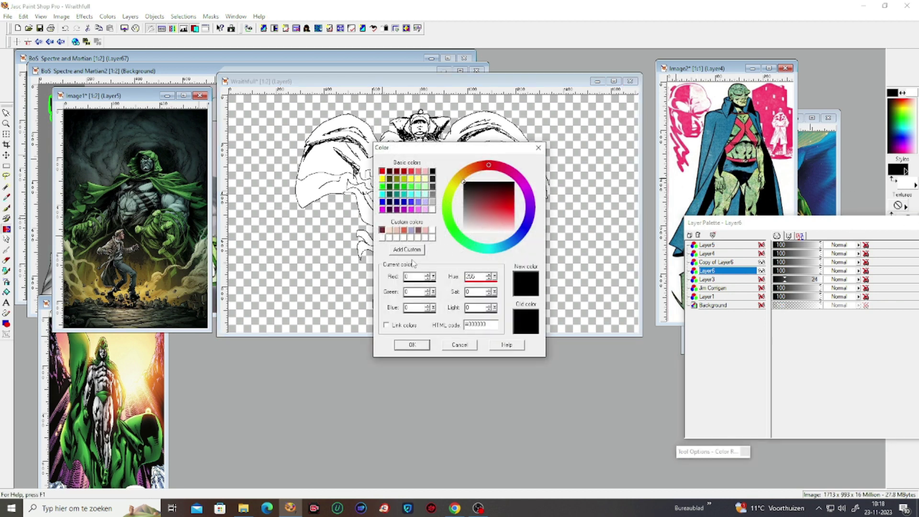
pyautogui.click(387, 167)
pyautogui.click(413, 344)
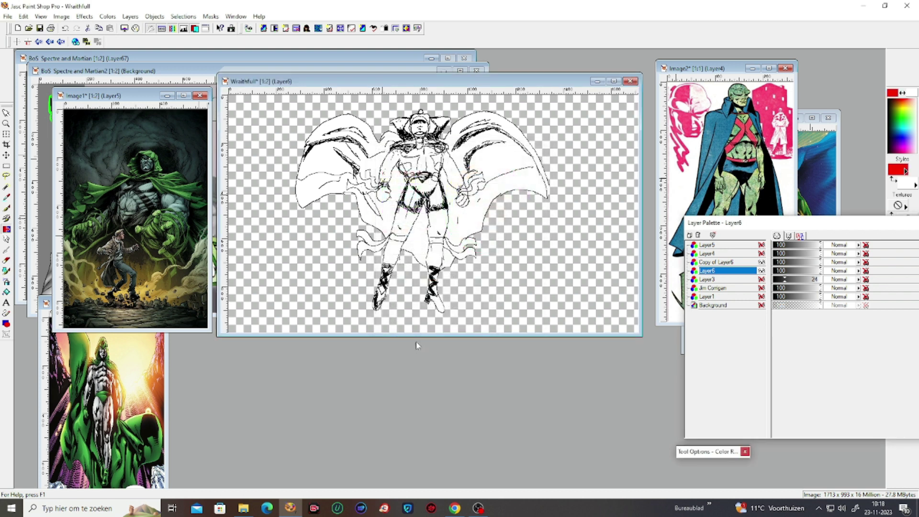
pyautogui.click(7, 208)
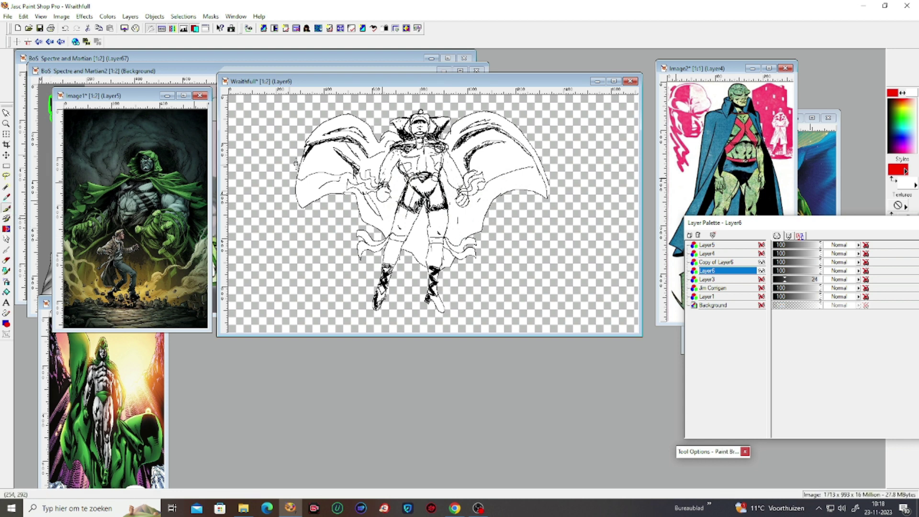
pyautogui.scroll(1, 401, 171)
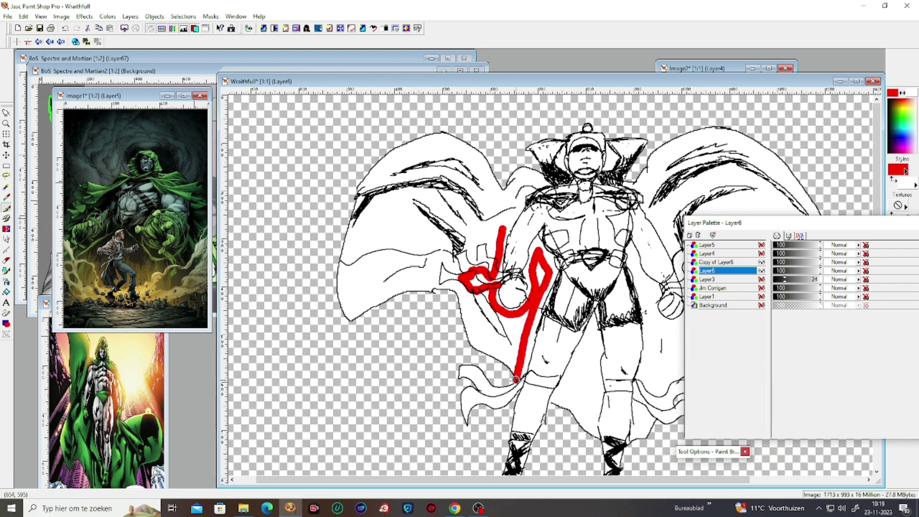
pyautogui.hotkey('ctrl', 'z')
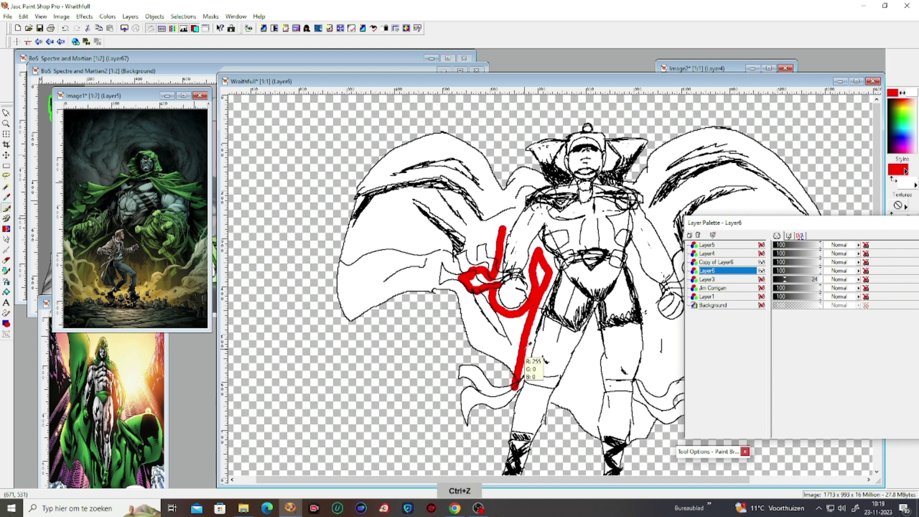
# Trace the rest of the body's border in red on Layer6 with the Color Replacer, along the collar, shoulders, right hand, leg, hem and right ribbons.
pyautogui.click(8, 229)
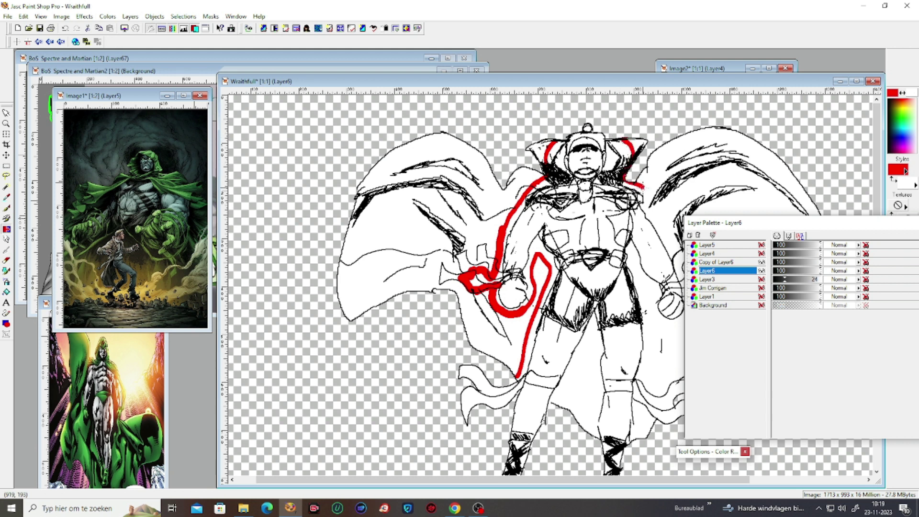
pyautogui.moveTo(712, 225); pyautogui.dragTo(796, 236)
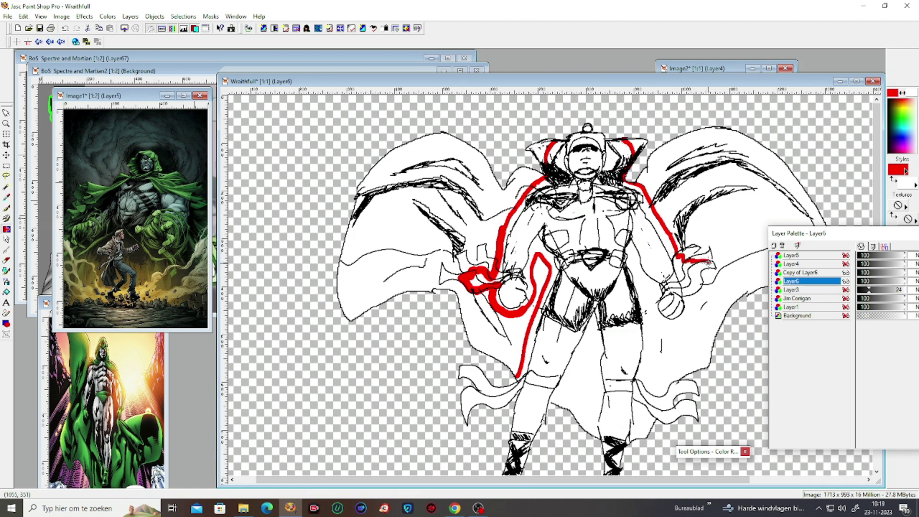
pyautogui.moveTo(697, 290)
pyautogui.mouseDown()
pyautogui.moveTo(672, 329)
pyautogui.moveTo(655, 321)
pyautogui.moveTo(647, 291)
pyautogui.moveTo(647, 363)
pyautogui.moveTo(655, 359)
pyautogui.moveTo(646, 376)
pyautogui.moveTo(658, 414)
pyautogui.mouseUp()
pyautogui.moveTo(676, 383)
pyautogui.mouseDown()
pyautogui.moveTo(683, 415)
pyautogui.moveTo(658, 412)
pyautogui.moveTo(647, 430)
pyautogui.mouseUp()
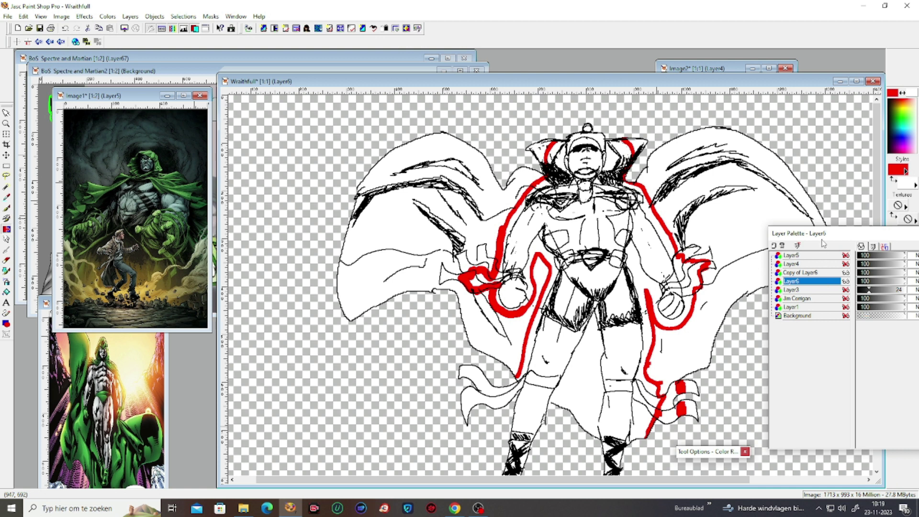
pyautogui.moveTo(823, 242); pyautogui.dragTo(859, 307)
pyautogui.moveTo(877, 192); pyautogui.dragTo(877, 230)
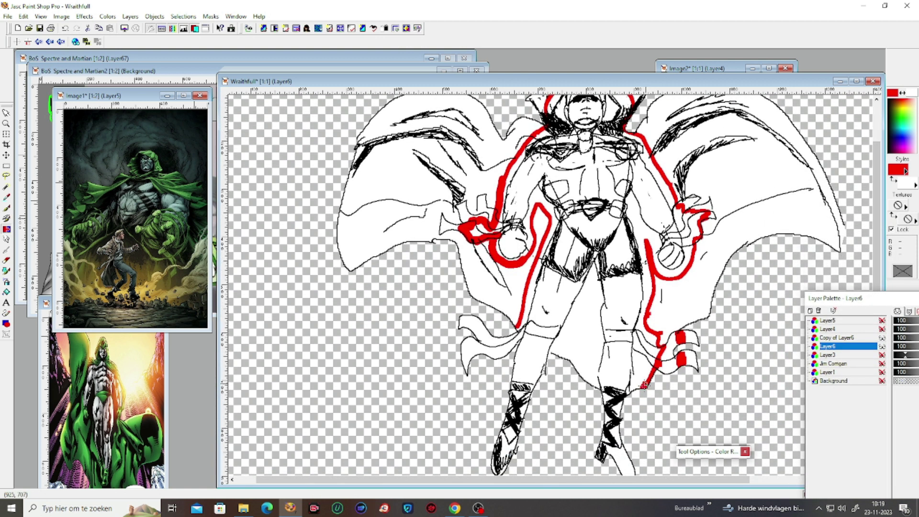
pyautogui.moveTo(643, 390); pyautogui.dragTo(651, 378)
pyautogui.press('-')
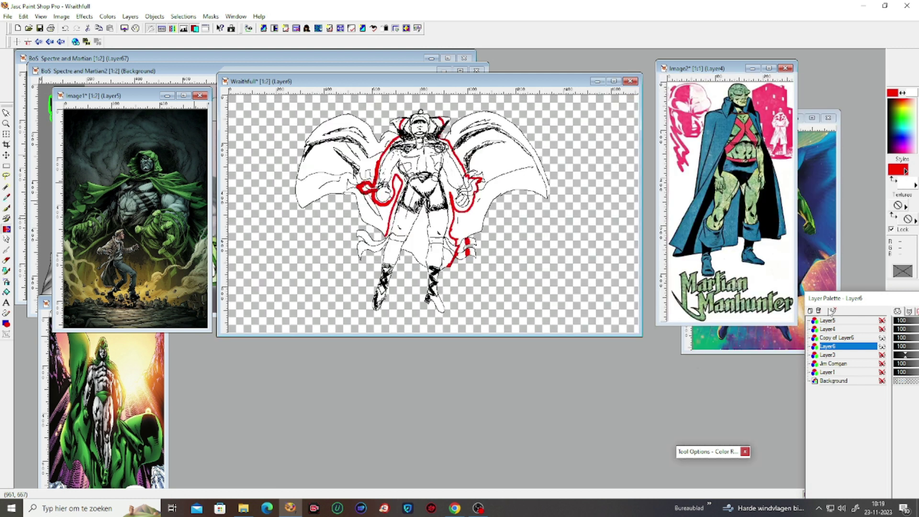
# Hide the Copy of Layer6 line art and add a new layer with default properties directly above Layer6.
pyautogui.moveTo(855, 348)
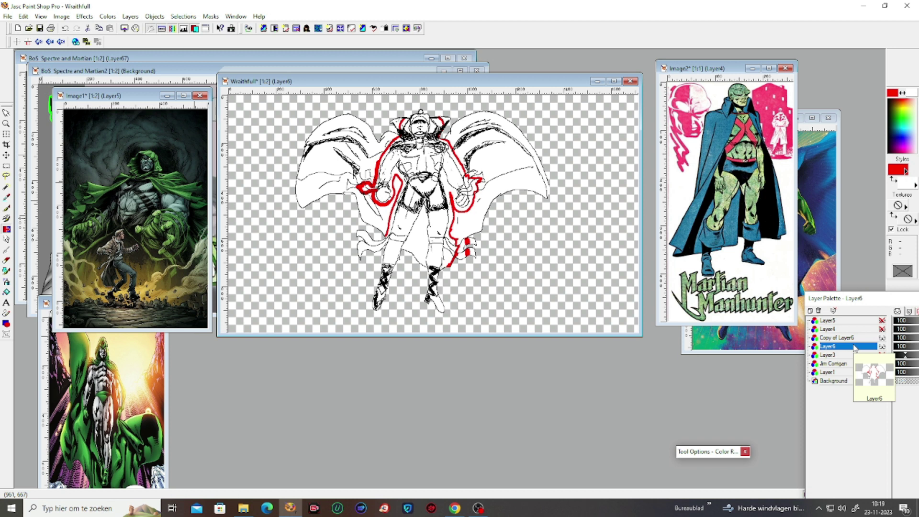
pyautogui.click(882, 338)
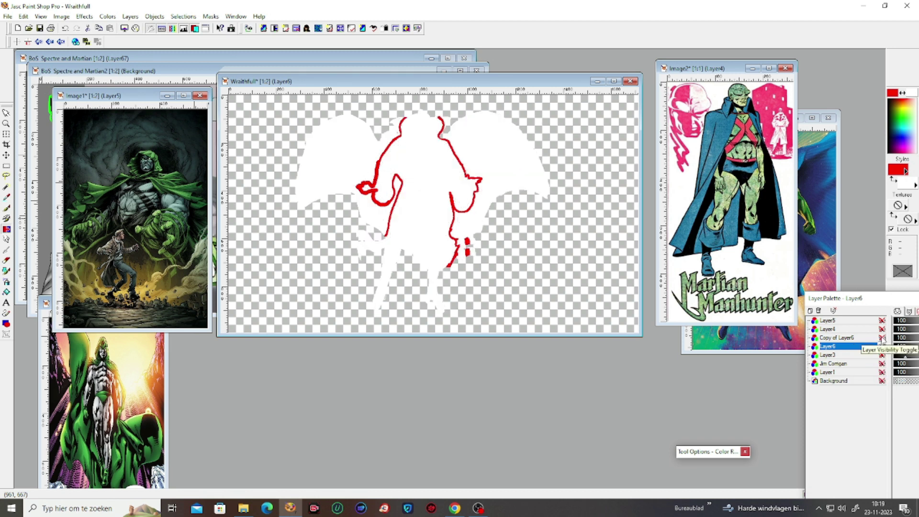
pyautogui.rightClick(873, 348)
pyautogui.click(844, 441)
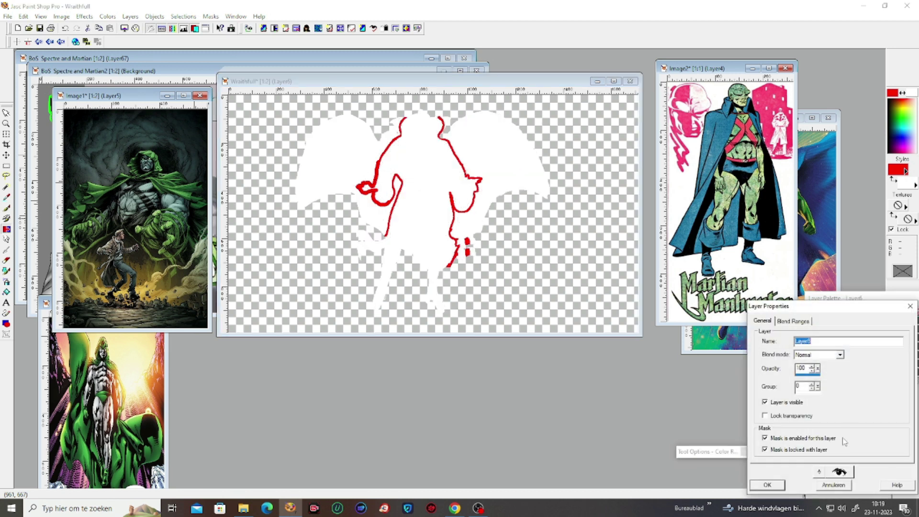
pyautogui.click(767, 484)
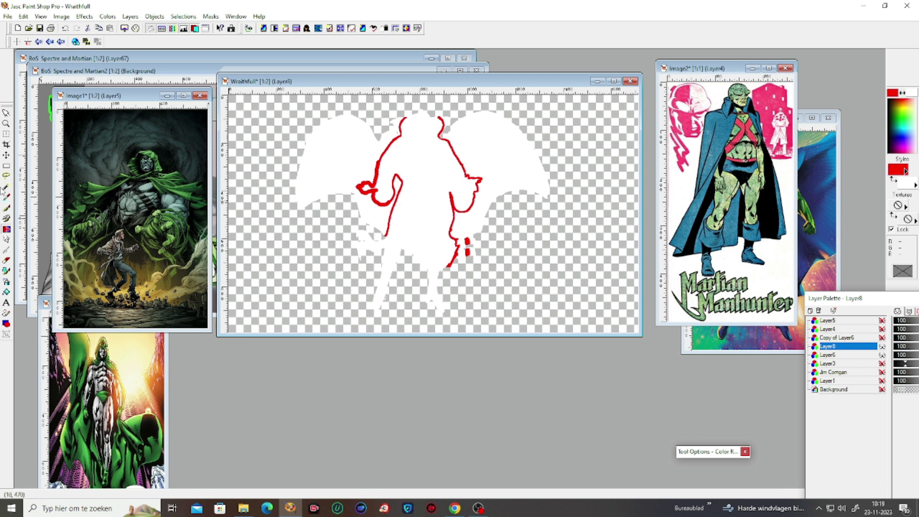
# Try to flood-fill the outlined body with red on the new layer, and undo the fill.
pyautogui.click(7, 292)
pyautogui.click(467, 243)
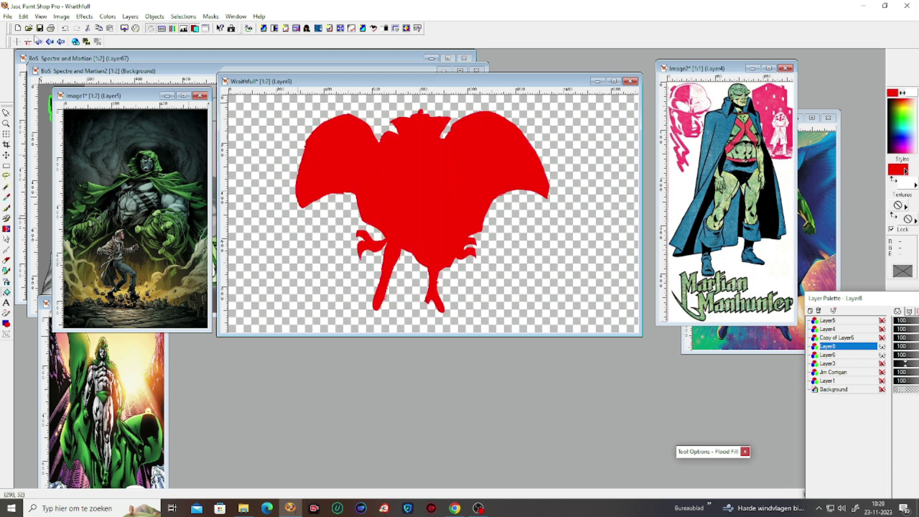
pyautogui.click(68, 31)
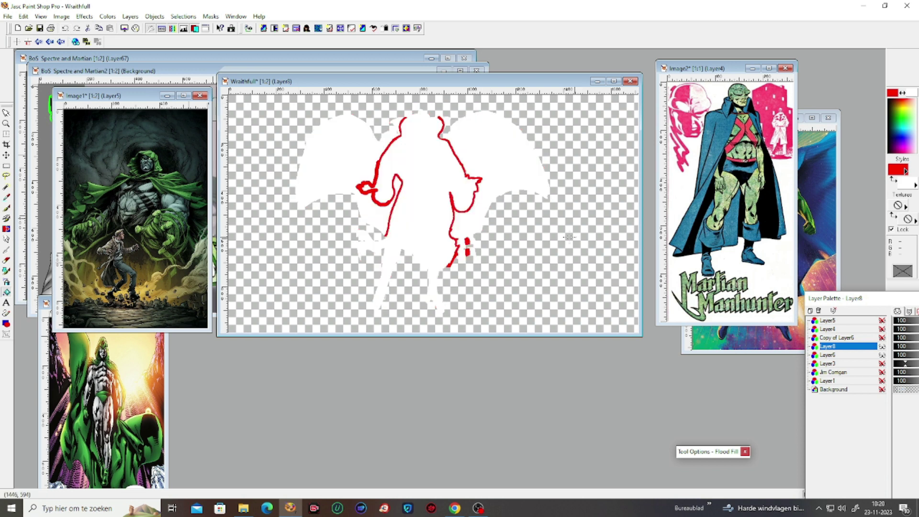
# Close the border on Layer6 with a short red Color Replacer stroke across the left cape ribbons, discarding a first Paint Brush stroke.
pyautogui.click(7, 208)
pyautogui.click(864, 355)
pyautogui.moveTo(375, 242); pyautogui.dragTo(364, 254)
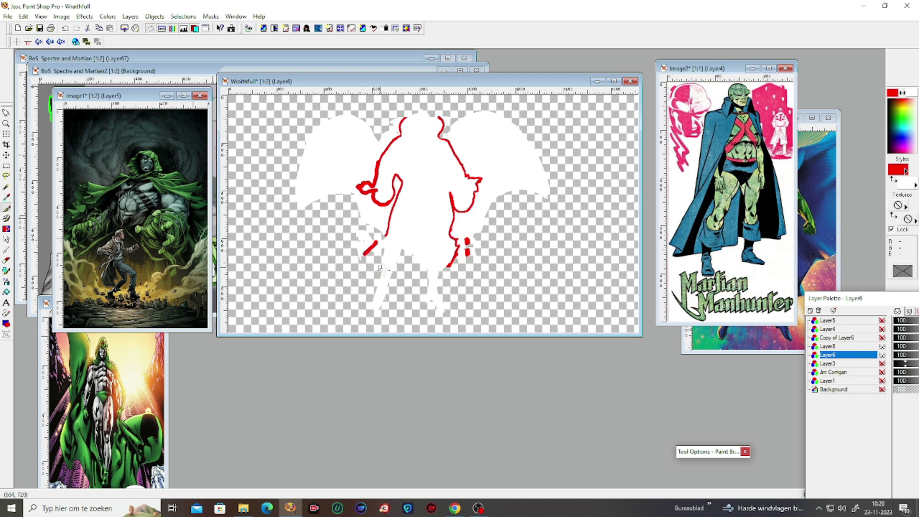
pyautogui.click(65, 28)
pyautogui.click(6, 230)
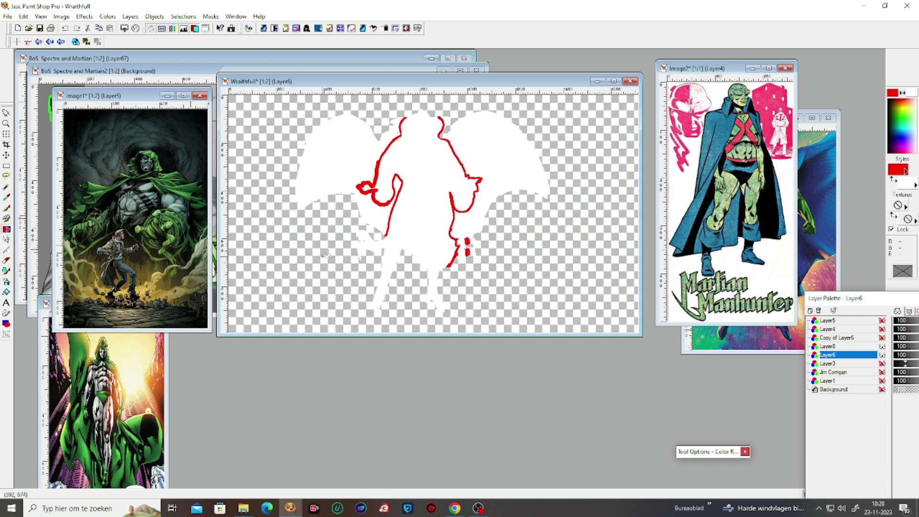
pyautogui.moveTo(374, 242); pyautogui.dragTo(367, 252)
# Lower the Flood Fill tolerance, fill the outlined body with red on Layer8, and show the Copy of Layer6 line art.
pyautogui.click(864, 347)
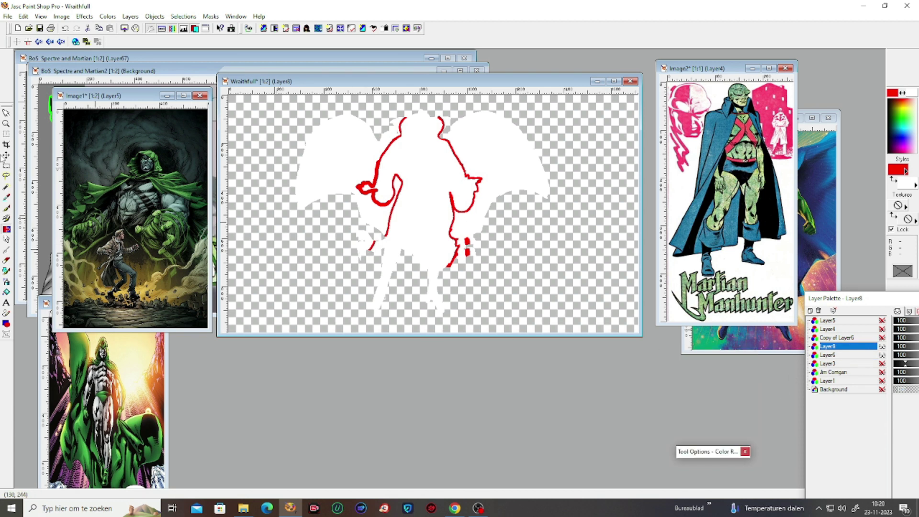
pyautogui.click(6, 292)
pyautogui.moveTo(681, 459)
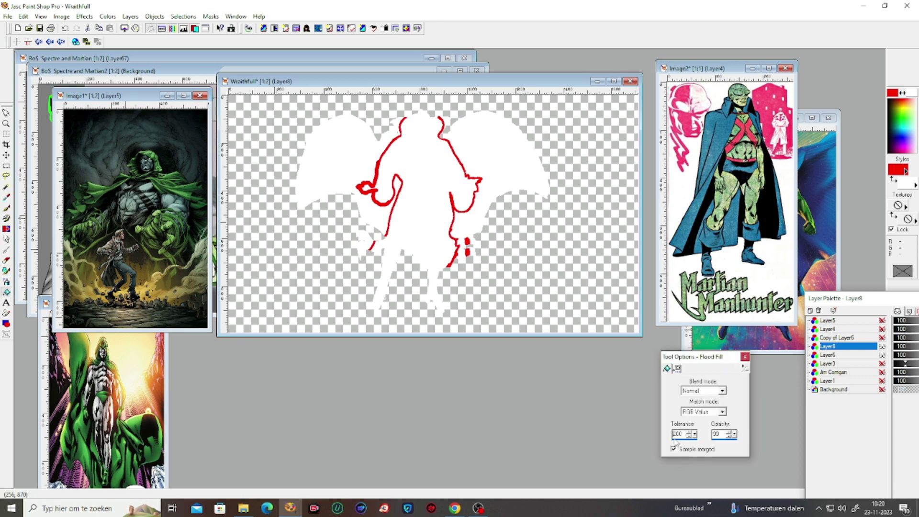
pyautogui.write('20')
pyautogui.moveTo(695, 434); pyautogui.dragTo(649, 437)
pyautogui.click(413, 183)
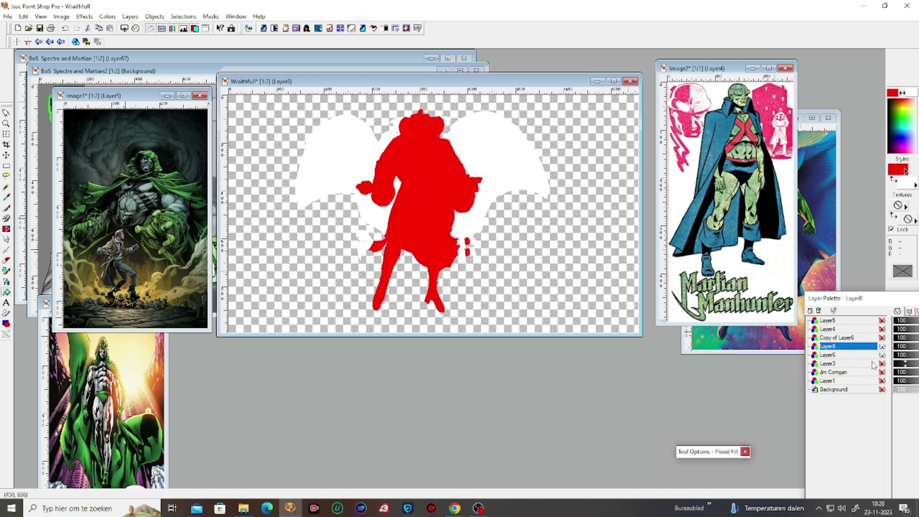
pyautogui.click(882, 337)
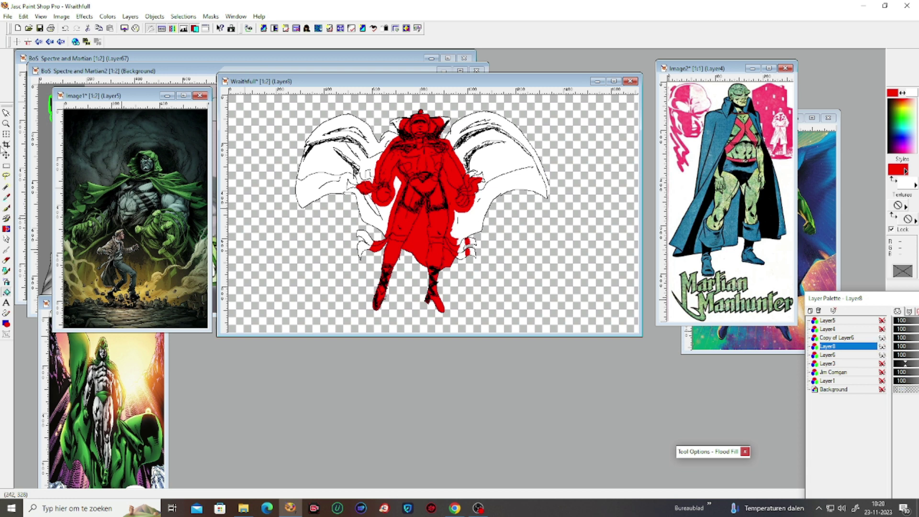
# Paint red lines down both sides of each lower leg and an arched hood outline over the head on Layer8.
pyautogui.click(6, 208)
pyautogui.scroll(1, 365, 282)
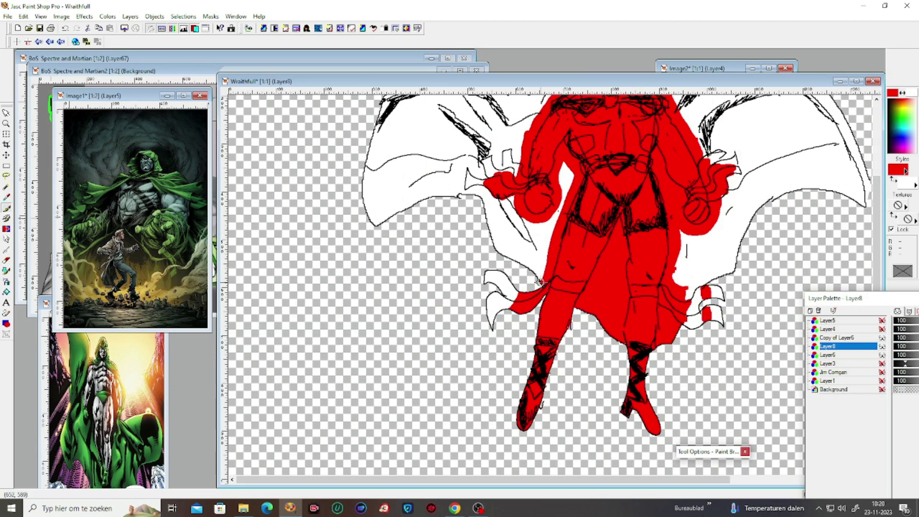
pyautogui.moveTo(544, 282)
pyautogui.mouseDown()
pyautogui.moveTo(504, 408)
pyautogui.moveTo(502, 429)
pyautogui.moveTo(515, 444)
pyautogui.moveTo(546, 422)
pyautogui.moveTo(588, 309)
pyautogui.moveTo(617, 321)
pyautogui.moveTo(610, 429)
pyautogui.moveTo(660, 455)
pyautogui.moveTo(675, 419)
pyautogui.moveTo(663, 346)
pyautogui.mouseUp()
pyautogui.scroll(4, 663, 347)
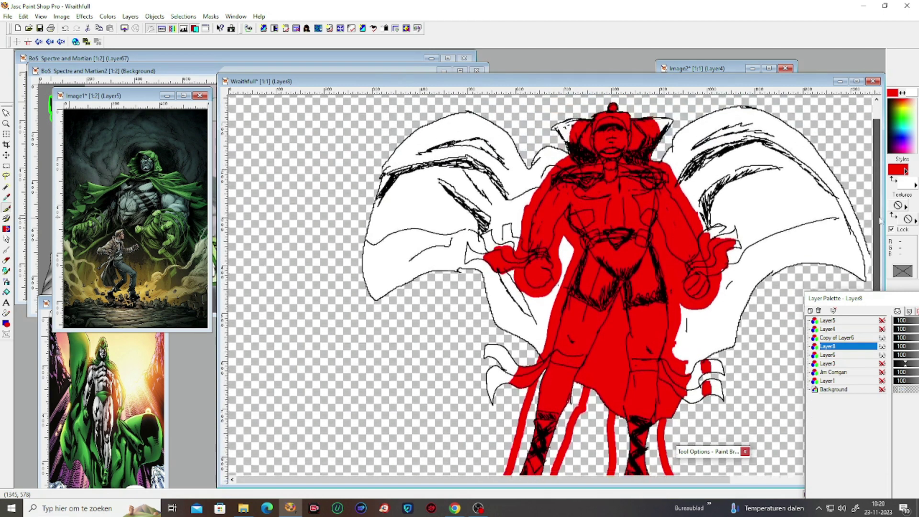
pyautogui.moveTo(581, 141)
pyautogui.mouseDown()
pyautogui.moveTo(608, 110)
pyautogui.moveTo(640, 115)
pyautogui.moveTo(654, 145)
pyautogui.mouseUp()
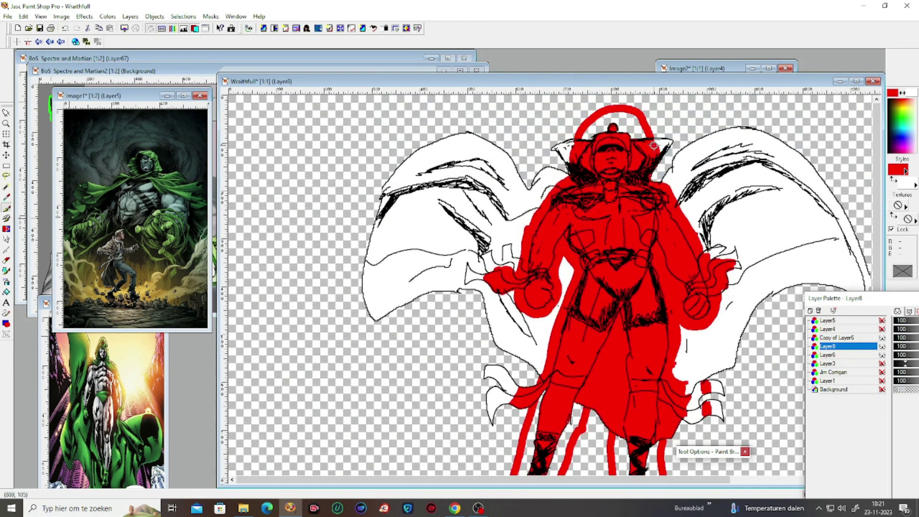
# Hide the Copy of Layer6 line art and flood-fill the gaps inside the hood outline with red.
pyautogui.click(882, 338)
pyautogui.click(6, 291)
pyautogui.click(594, 132)
pyautogui.click(632, 139)
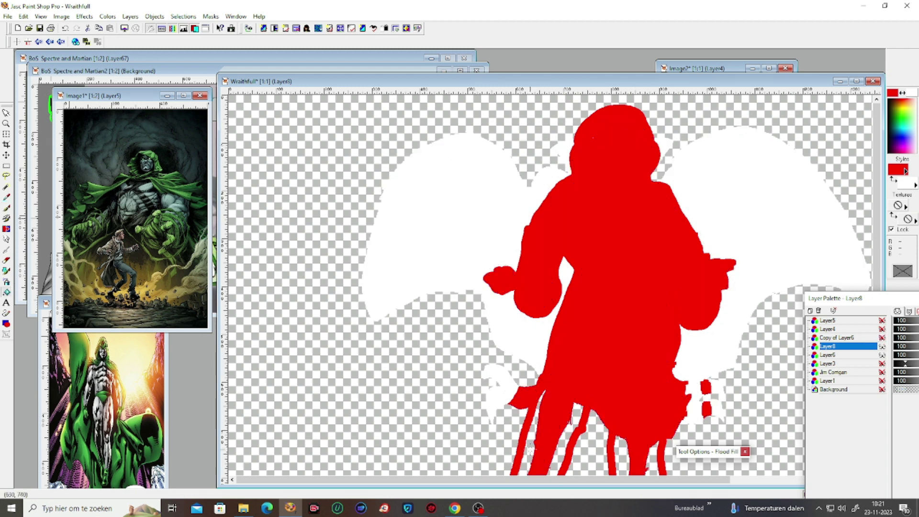
# Flood fill the remaining gaps inside the leg outlines with red on Layer8 and show the Copy of Layer6 line art.
pyautogui.click(530, 450)
pyautogui.click(630, 454)
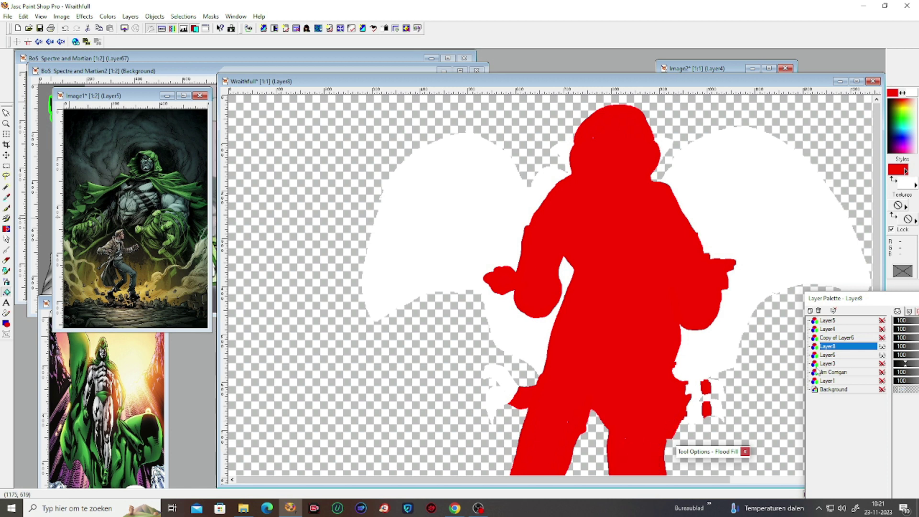
pyautogui.click(882, 337)
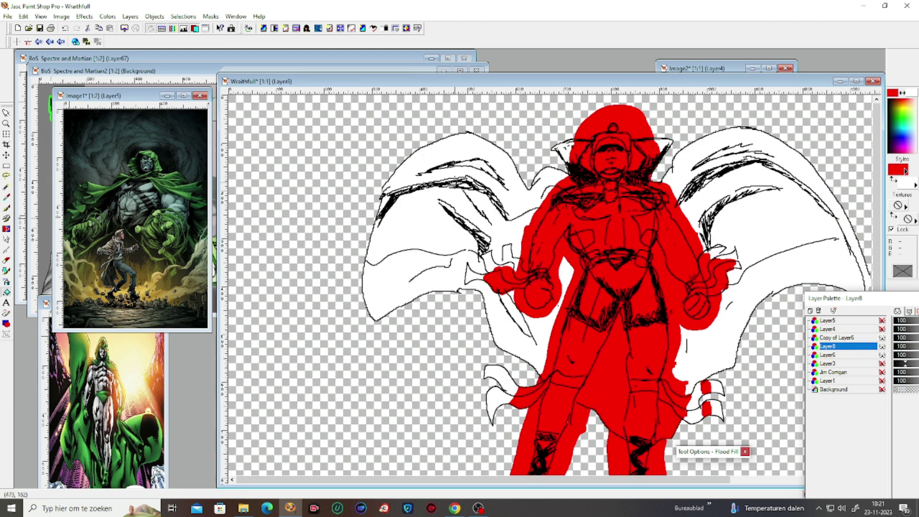
# Paint red brush strokes along the folds of both cape wings, the cape's inner edge and the ribbon ends on Layer8.
pyautogui.click(6, 208)
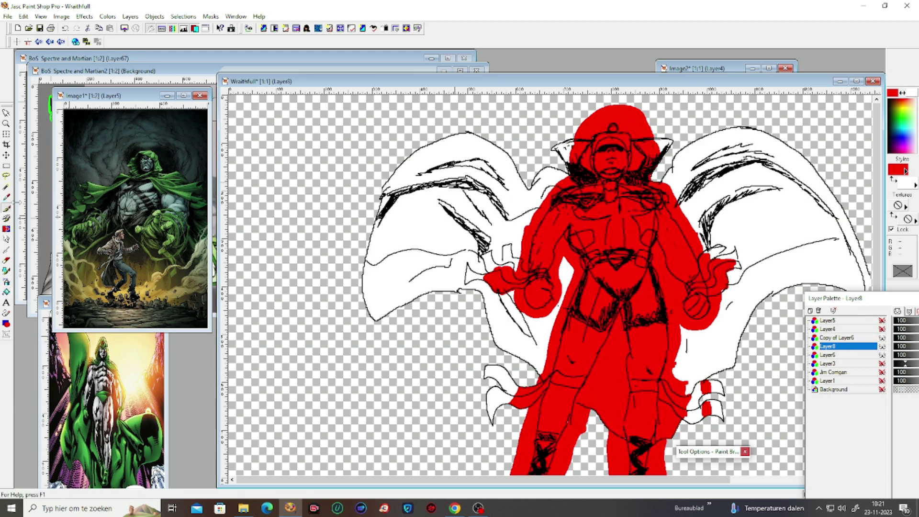
pyautogui.moveTo(438, 181)
pyautogui.mouseDown()
pyautogui.moveTo(461, 173)
pyautogui.moveTo(419, 182)
pyautogui.moveTo(469, 179)
pyautogui.moveTo(505, 212)
pyautogui.moveTo(481, 241)
pyautogui.moveTo(463, 223)
pyautogui.moveTo(485, 244)
pyautogui.mouseUp()
pyautogui.moveTo(489, 301)
pyautogui.mouseDown()
pyautogui.moveTo(499, 335)
pyautogui.moveTo(492, 310)
pyautogui.moveTo(498, 343)
pyautogui.moveTo(539, 371)
pyautogui.moveTo(487, 370)
pyautogui.moveTo(515, 389)
pyautogui.moveTo(503, 374)
pyautogui.mouseUp()
pyautogui.moveTo(711, 382)
pyautogui.mouseDown()
pyautogui.moveTo(720, 386)
pyautogui.moveTo(713, 404)
pyautogui.moveTo(726, 393)
pyautogui.mouseUp()
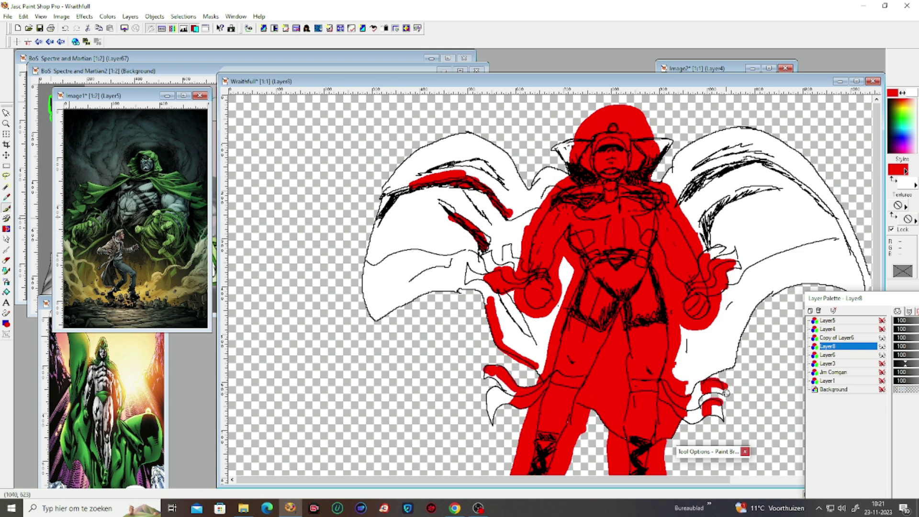
pyautogui.moveTo(721, 146)
pyautogui.mouseDown()
pyautogui.moveTo(708, 144)
pyautogui.moveTo(692, 175)
pyautogui.moveTo(713, 136)
pyautogui.moveTo(705, 194)
pyautogui.moveTo(734, 232)
pyautogui.mouseUp()
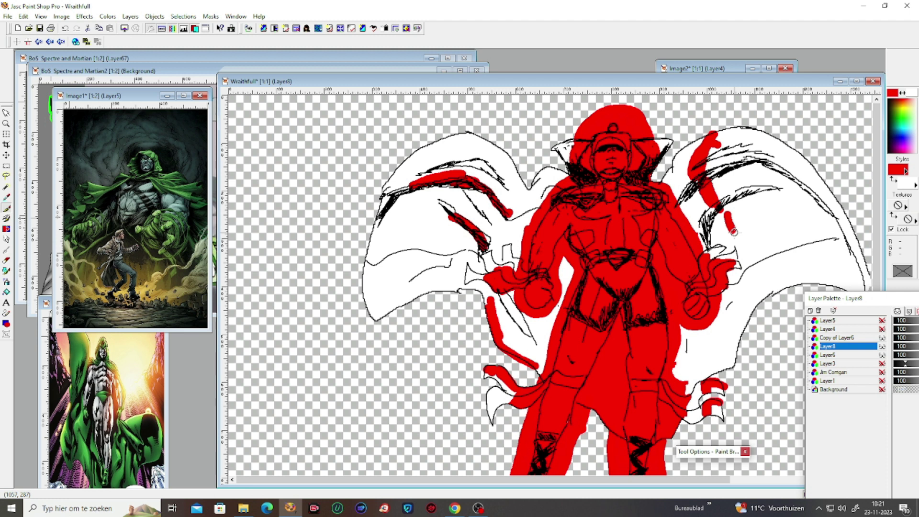
# Hide Copy of Layer6 and Layer6 so that only the red figure on Layer8 shows.
pyautogui.press('-')
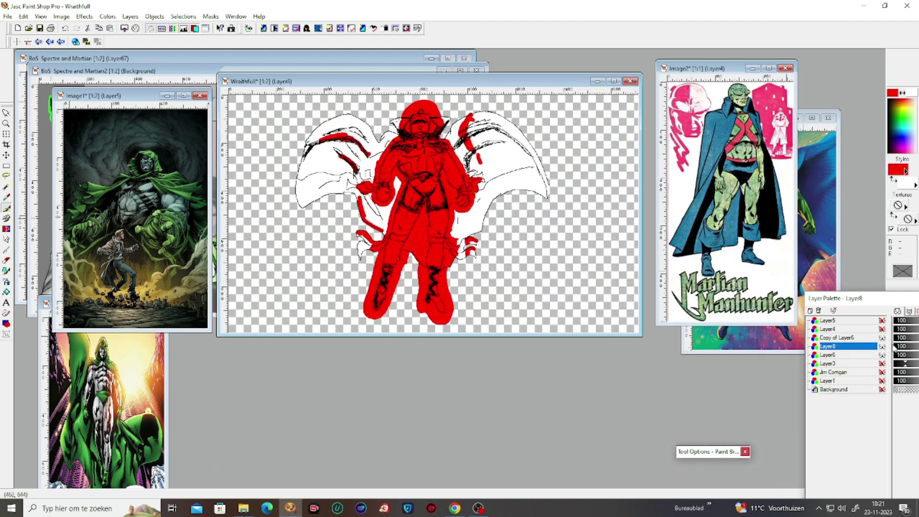
pyautogui.click(882, 337)
pyautogui.click(882, 355)
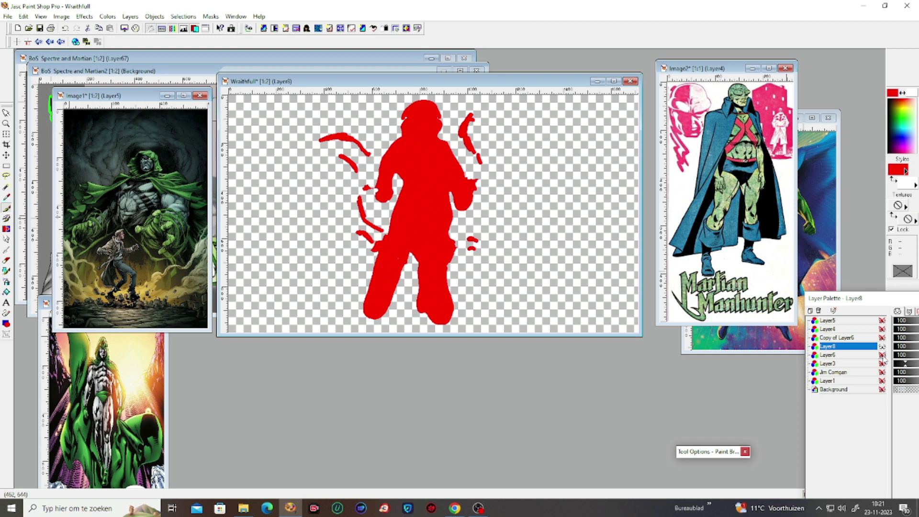
# Set the foreground color to the basic dark red and flood fill the empty area around the red figure on Layer8.
pyautogui.click(897, 169)
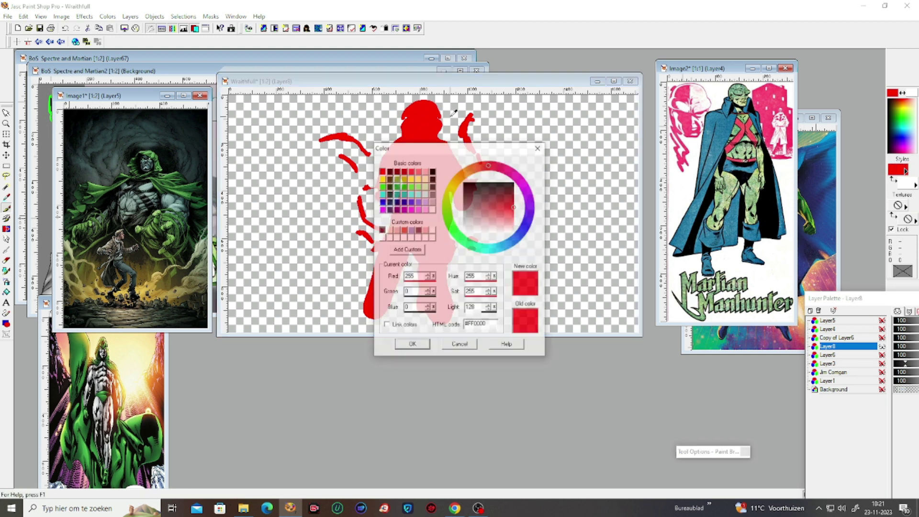
pyautogui.click(389, 171)
pyautogui.click(412, 345)
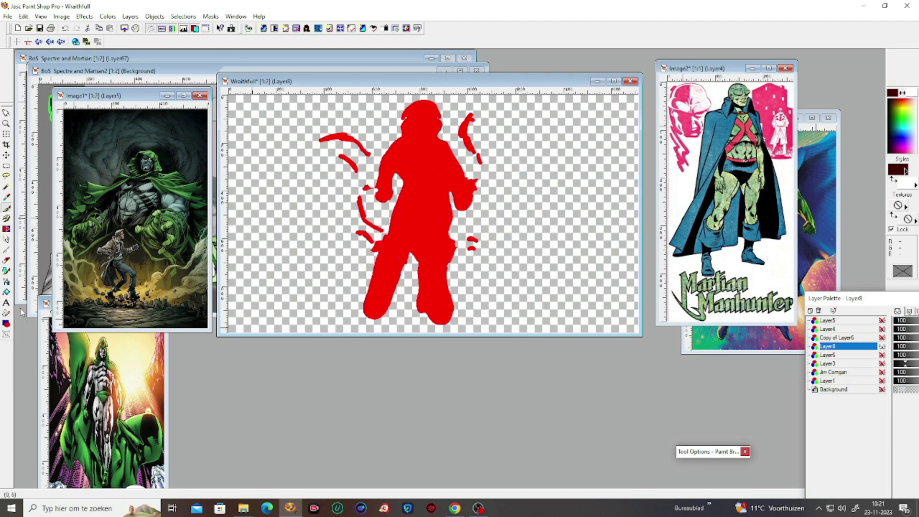
pyautogui.click(6, 292)
pyautogui.click(242, 240)
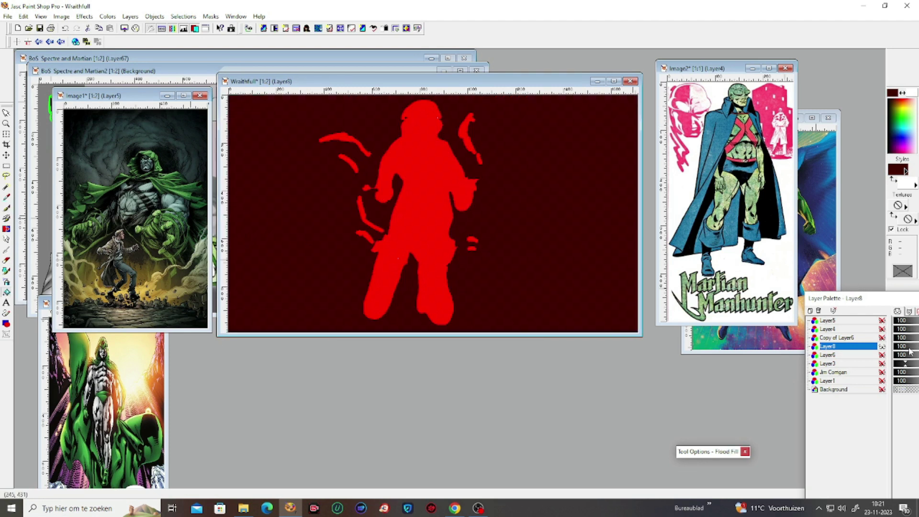
# Show only Layer6, sample its pure red and use the Color Replacer to turn the red outline white.
pyautogui.click(883, 346)
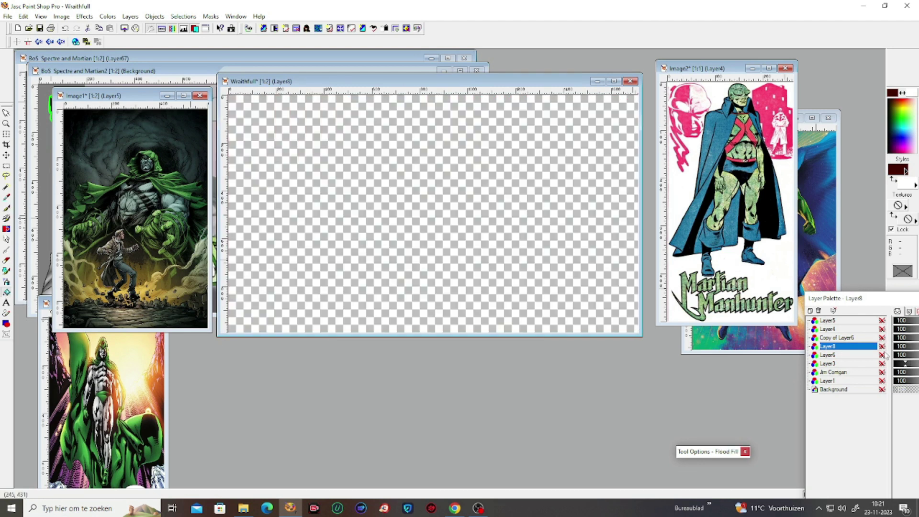
pyautogui.click(882, 354)
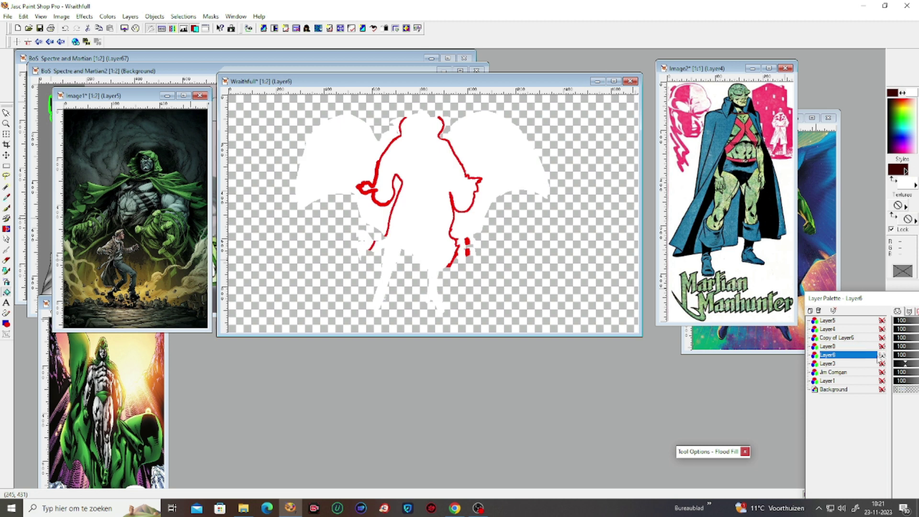
pyautogui.click(7, 197)
pyautogui.click(362, 188)
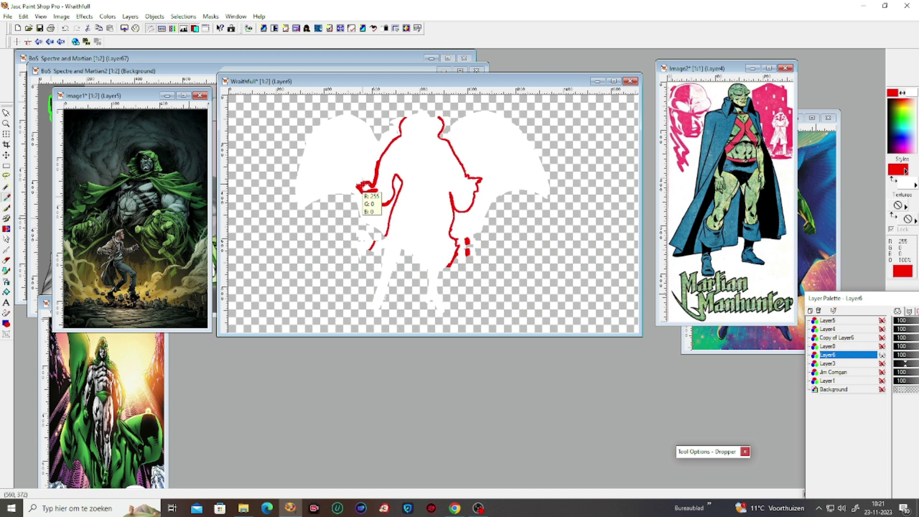
pyautogui.click(7, 229)
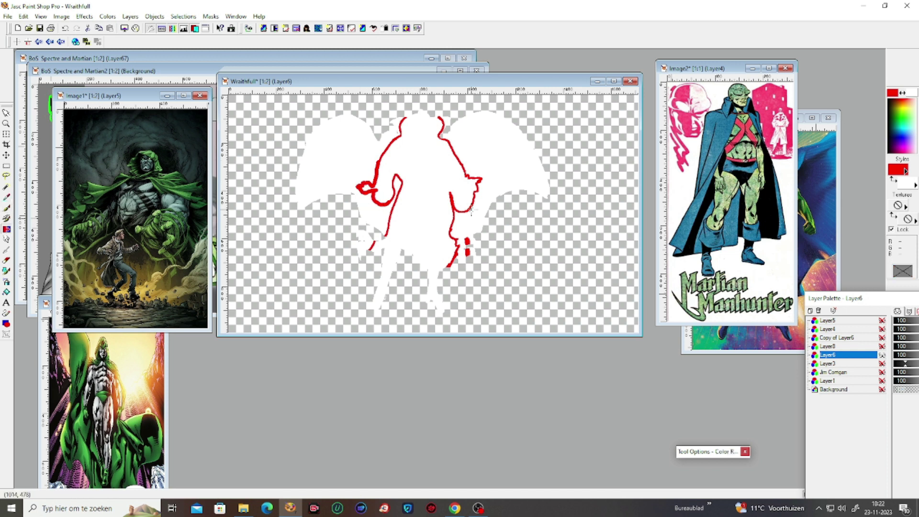
pyautogui.doubleClick(471, 208)
# Show Layer8 at a strongly reduced opacity over Layer6, together with the Copy of Layer6 line art.
pyautogui.click(882, 346)
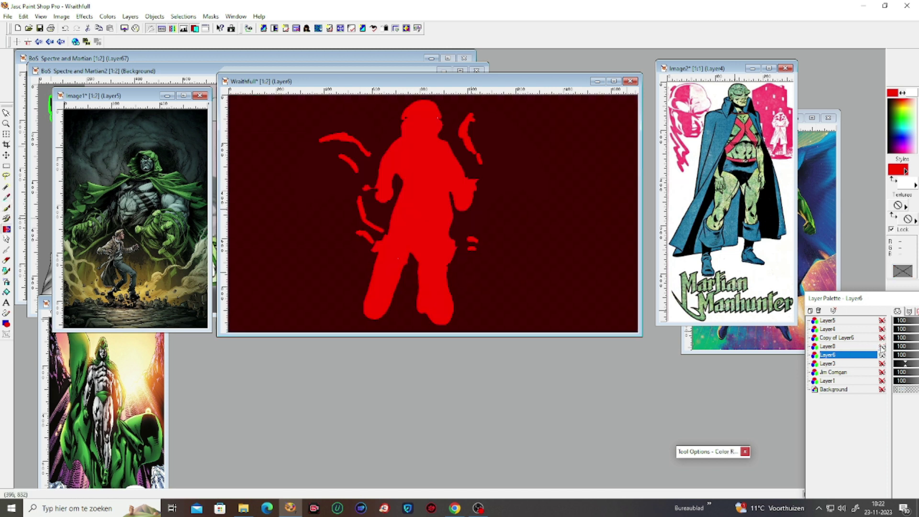
pyautogui.click(902, 345)
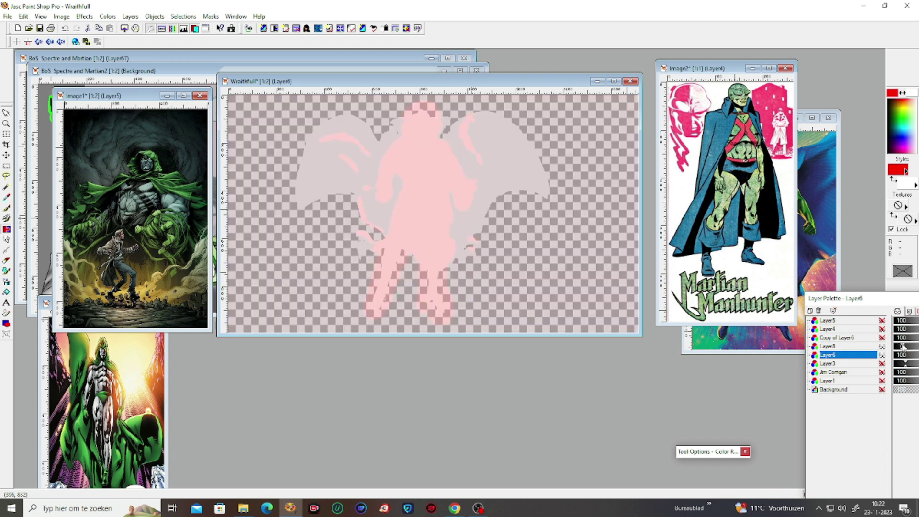
pyautogui.click(882, 337)
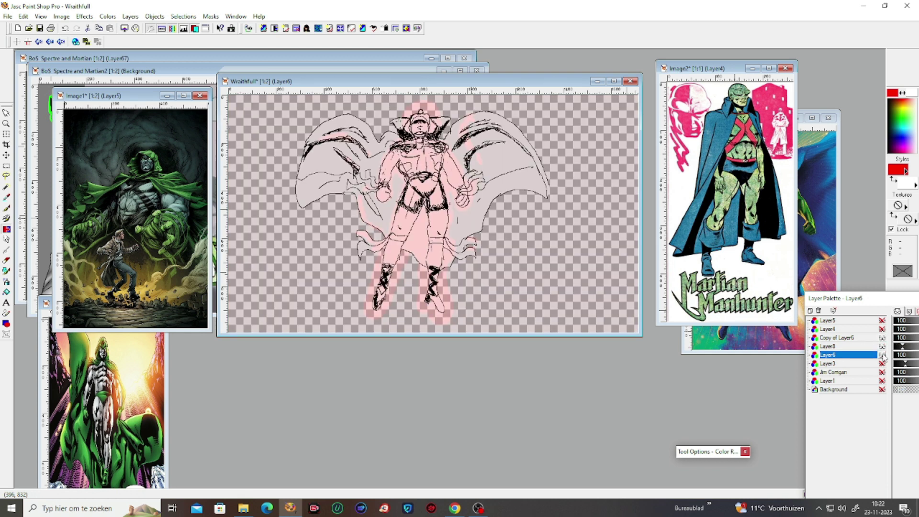
pyautogui.moveTo(901, 350); pyautogui.dragTo(908, 347)
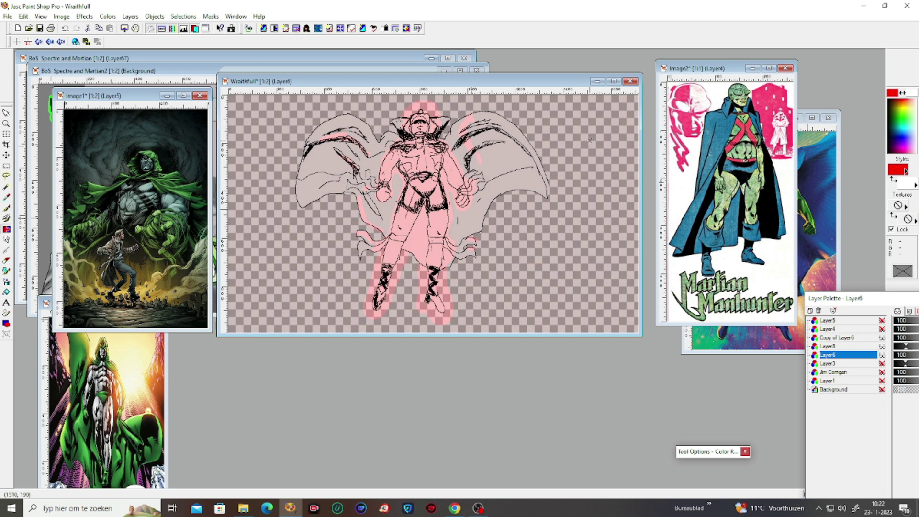
pyautogui.press('KP_Add')
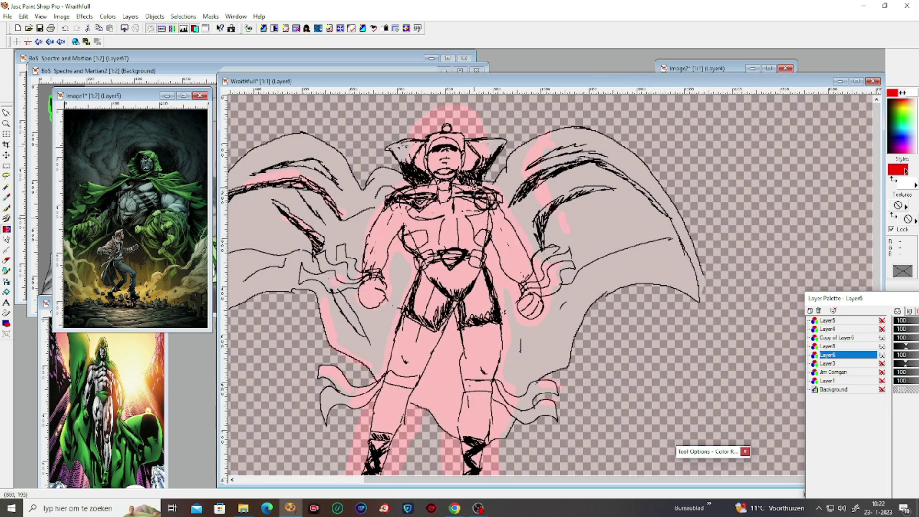
pyautogui.press('KP_Subtract')
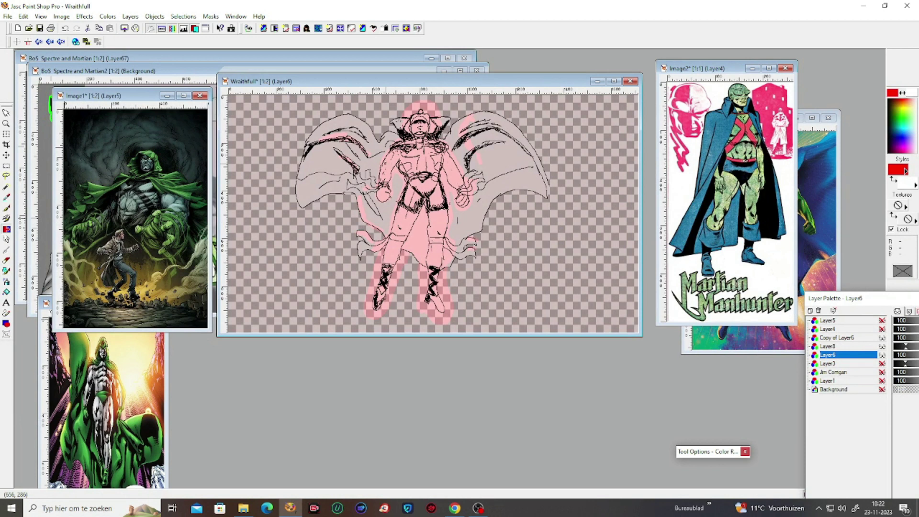
# Save the image and show Layer1 behind the figure.
pyautogui.click(40, 29)
pyautogui.click(882, 381)
pyautogui.press('KP_Subtract')
pyautogui.press('KP_Add')
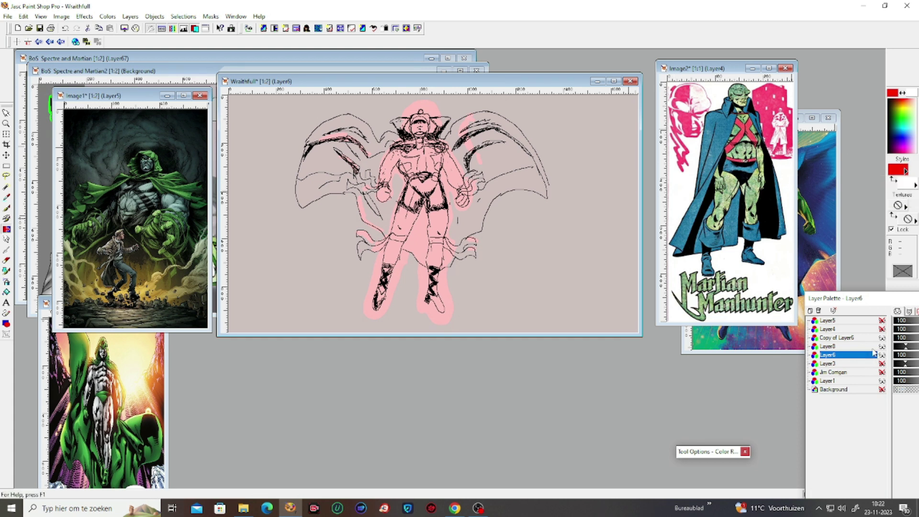
# Set the foreground color to light grey with red, green and blue at 192, and hide Layer8 and Layer1.
pyautogui.click(898, 170)
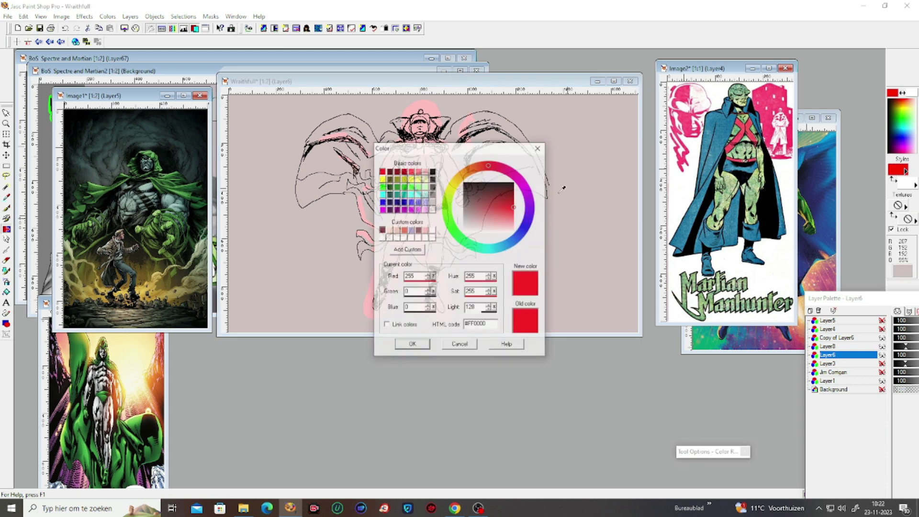
pyautogui.click(433, 202)
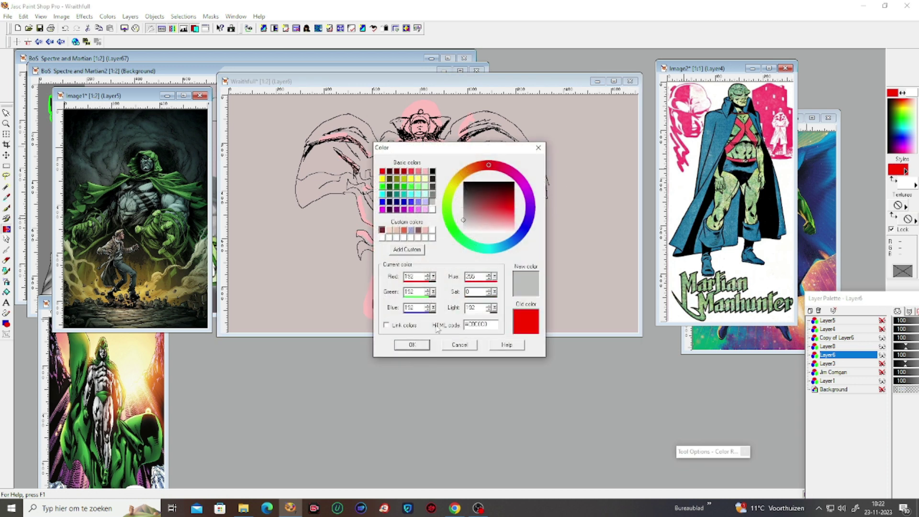
pyautogui.click(412, 345)
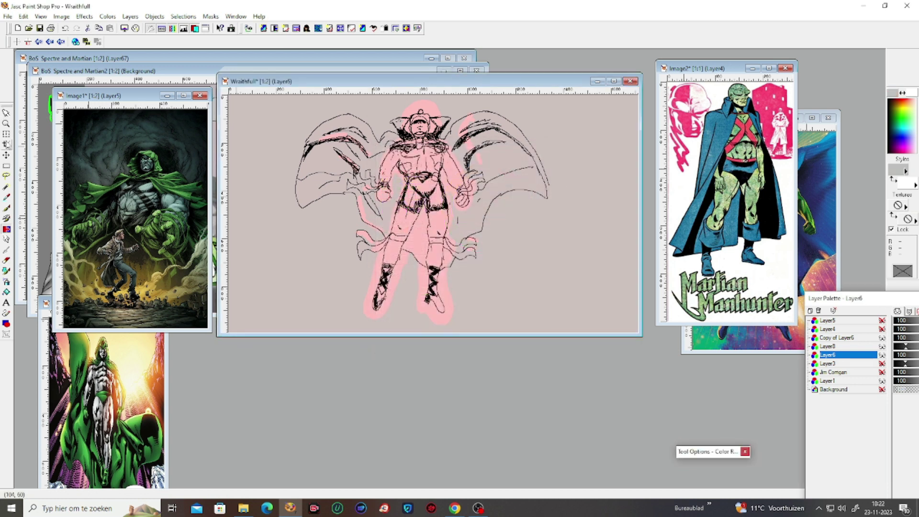
pyautogui.press('KP_Add')
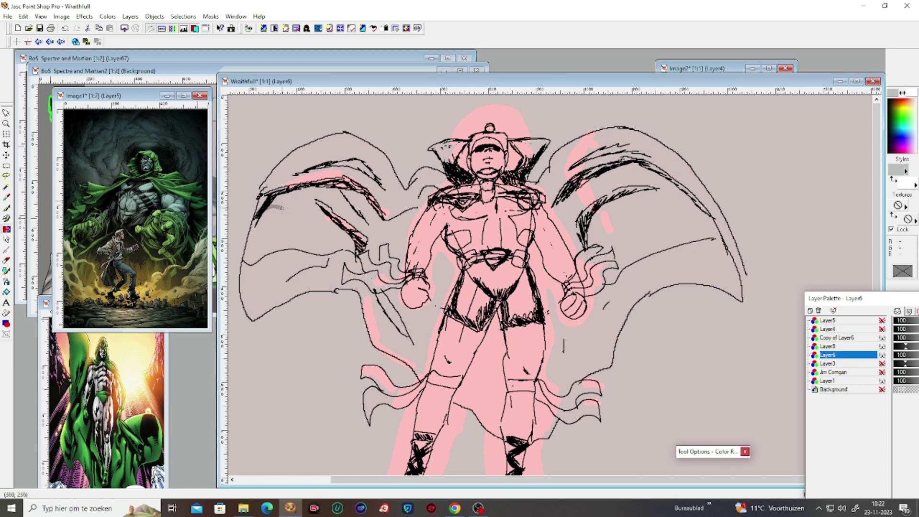
pyautogui.click(882, 346)
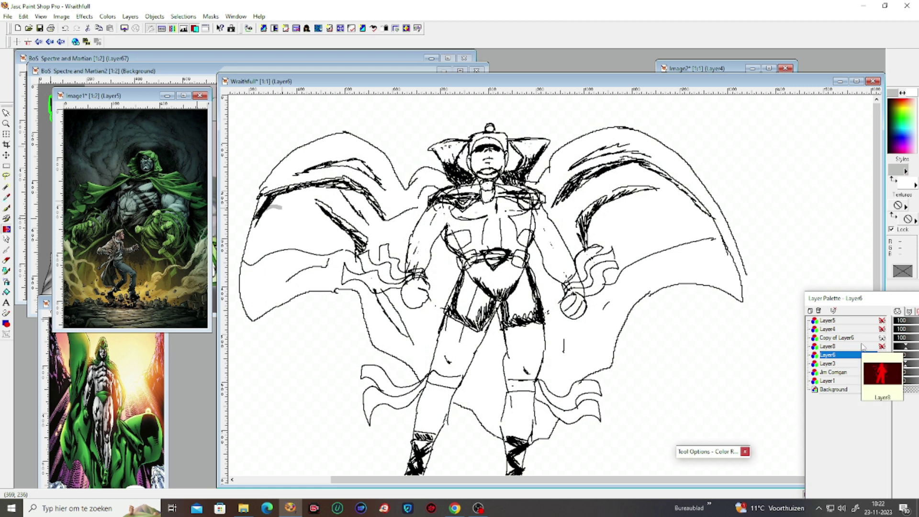
pyautogui.click(882, 381)
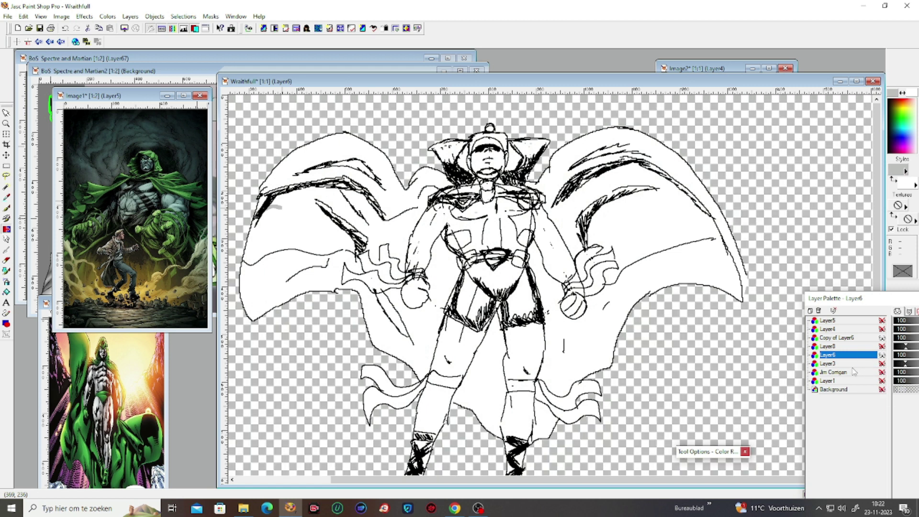
# Shade the left cape wing's folds, the left ribbon and the area around the left fist with grey on Layer6.
pyautogui.moveTo(285, 206)
pyautogui.mouseDown()
pyautogui.moveTo(333, 198)
pyautogui.moveTo(390, 221)
pyautogui.moveTo(278, 194)
pyautogui.moveTo(344, 185)
pyautogui.moveTo(379, 211)
pyautogui.mouseUp()
pyautogui.moveTo(319, 207); pyautogui.dragTo(364, 249)
pyautogui.moveTo(239, 267)
pyautogui.mouseDown()
pyautogui.moveTo(286, 252)
pyautogui.moveTo(348, 259)
pyautogui.moveTo(361, 270)
pyautogui.moveTo(342, 276)
pyautogui.moveTo(341, 290)
pyautogui.moveTo(347, 285)
pyautogui.mouseUp()
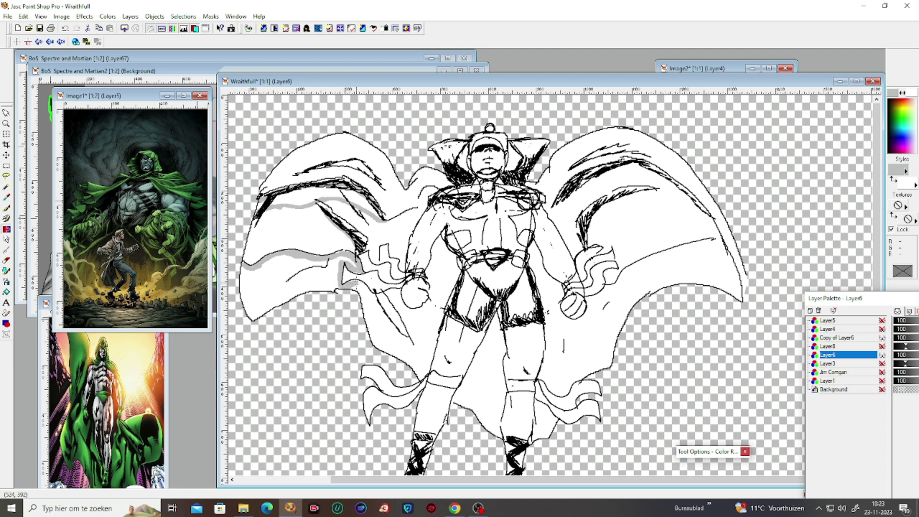
pyautogui.moveTo(366, 277)
pyautogui.mouseDown()
pyautogui.moveTo(372, 291)
pyautogui.moveTo(421, 292)
pyautogui.moveTo(450, 314)
pyautogui.mouseUp()
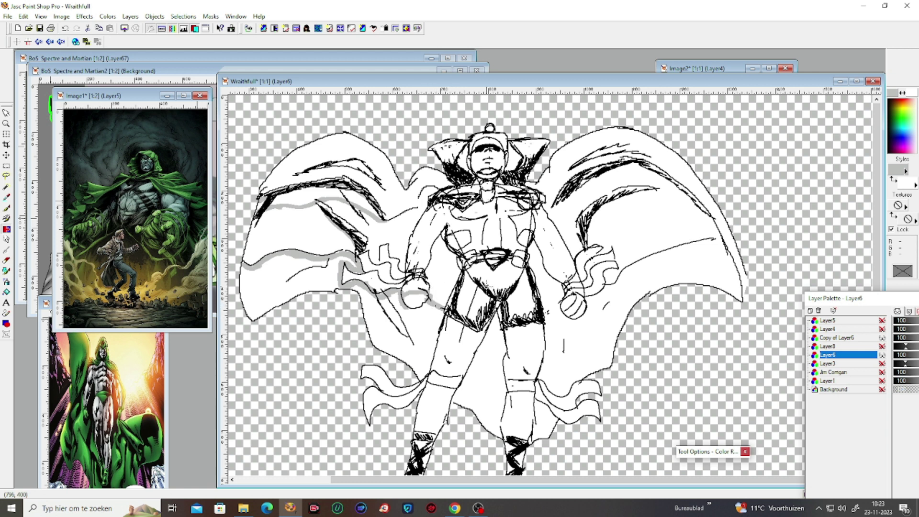
# Add grey shading to the figure's shorts, left shoulder, neck, forehead and inner collar on Layer6.
pyautogui.moveTo(451, 313)
pyautogui.mouseDown()
pyautogui.moveTo(482, 323)
pyautogui.moveTo(484, 298)
pyautogui.moveTo(476, 323)
pyautogui.moveTo(500, 293)
pyautogui.moveTo(513, 328)
pyautogui.moveTo(535, 317)
pyautogui.moveTo(530, 277)
pyautogui.moveTo(523, 308)
pyautogui.mouseUp()
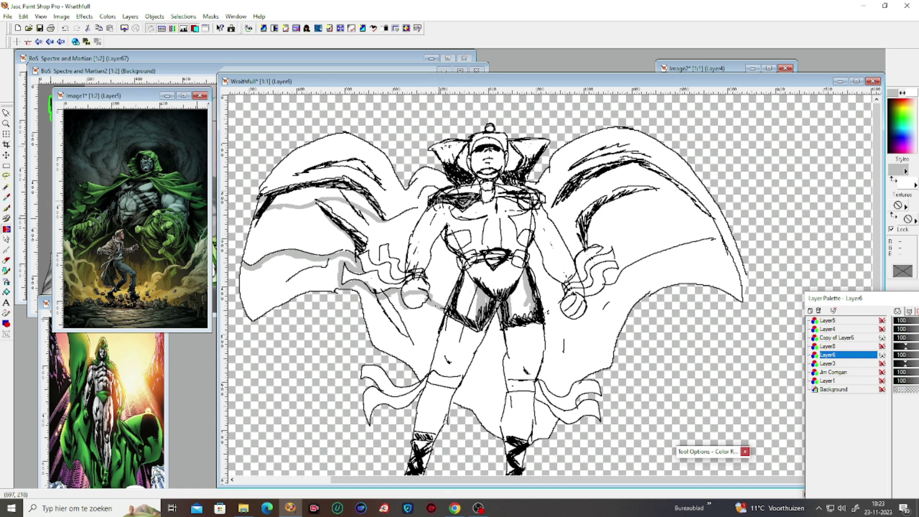
pyautogui.moveTo(431, 209); pyautogui.dragTo(453, 214)
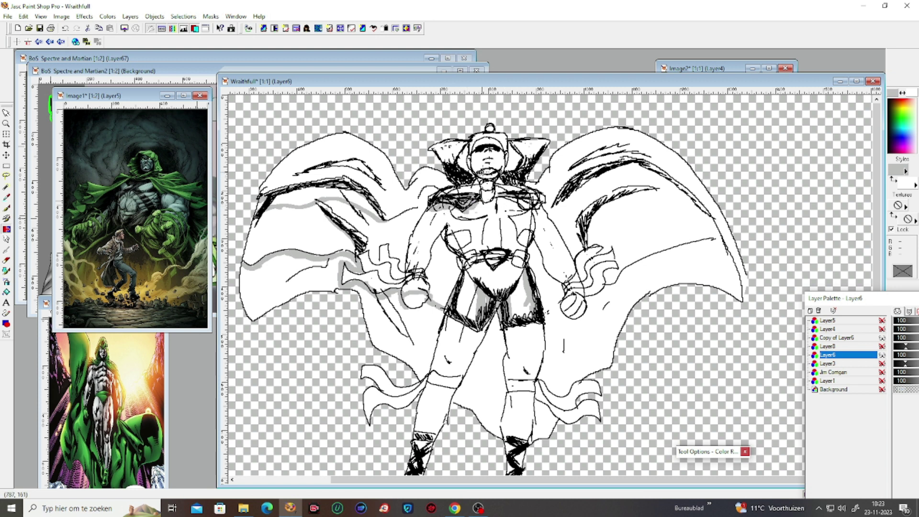
pyautogui.moveTo(491, 179)
pyautogui.mouseDown()
pyautogui.moveTo(488, 198)
pyautogui.moveTo(496, 190)
pyautogui.mouseUp()
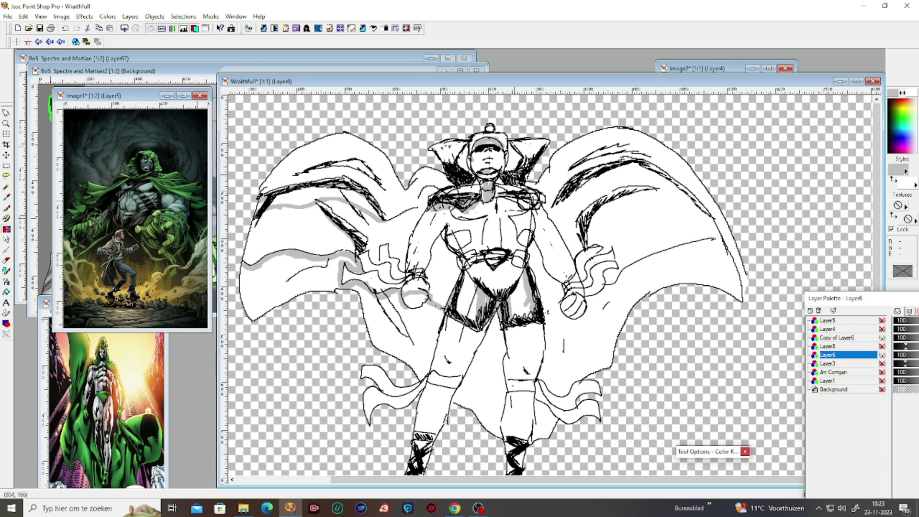
pyautogui.moveTo(520, 173)
pyautogui.mouseDown()
pyautogui.moveTo(526, 163)
pyautogui.moveTo(513, 167)
pyautogui.moveTo(535, 155)
pyautogui.mouseUp()
pyautogui.moveTo(462, 166)
pyautogui.mouseDown()
pyautogui.moveTo(492, 185)
pyautogui.moveTo(483, 178)
pyautogui.mouseUp()
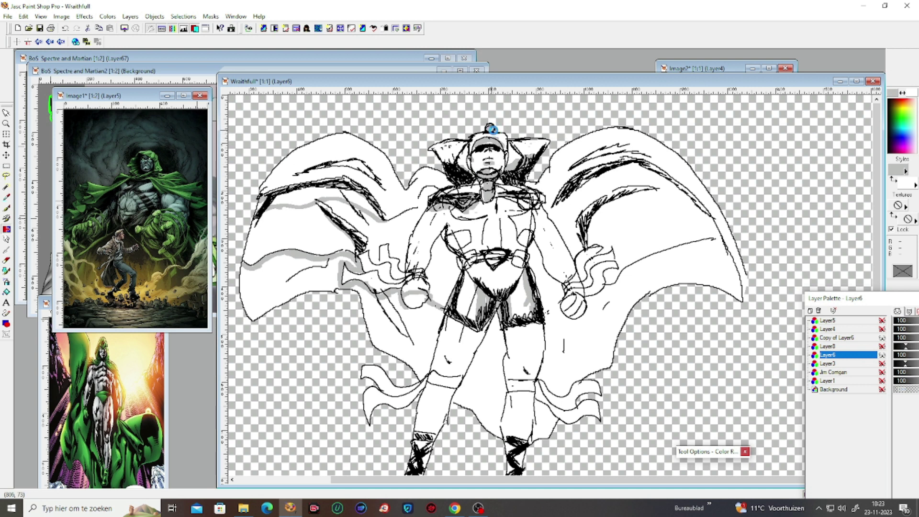
# Shade the right cape wing's folds, the lower cape behind the right leg and the left thigh's outer edge with grey.
pyautogui.moveTo(593, 174)
pyautogui.mouseDown()
pyautogui.moveTo(610, 163)
pyautogui.moveTo(670, 175)
pyautogui.moveTo(697, 202)
pyautogui.mouseUp()
pyautogui.moveTo(609, 194)
pyautogui.mouseDown()
pyautogui.moveTo(581, 244)
pyautogui.moveTo(591, 213)
pyautogui.moveTo(653, 186)
pyautogui.mouseUp()
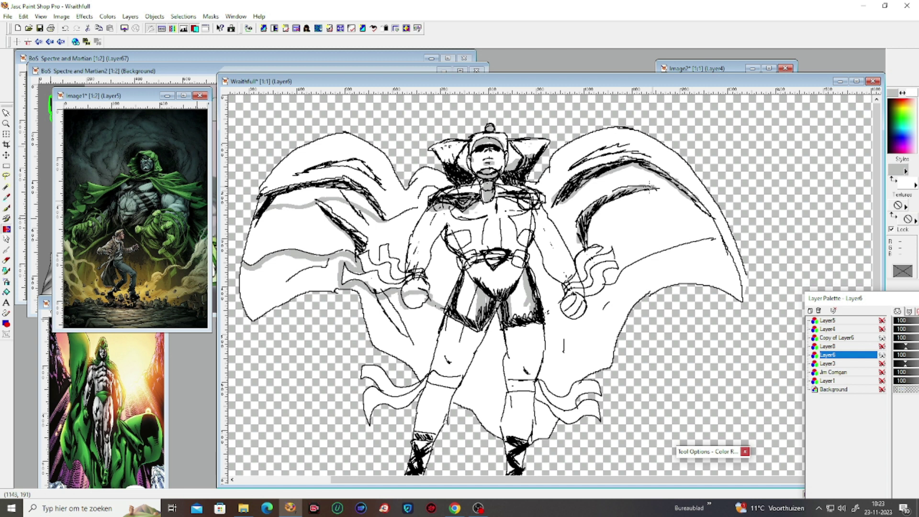
pyautogui.moveTo(704, 247)
pyautogui.mouseDown()
pyautogui.moveTo(646, 254)
pyautogui.moveTo(595, 299)
pyautogui.moveTo(548, 310)
pyautogui.moveTo(565, 296)
pyautogui.moveTo(547, 322)
pyautogui.moveTo(541, 375)
pyautogui.moveTo(553, 389)
pyautogui.moveTo(557, 380)
pyautogui.moveTo(563, 393)
pyautogui.moveTo(582, 371)
pyautogui.moveTo(644, 375)
pyautogui.moveTo(553, 387)
pyautogui.moveTo(549, 398)
pyautogui.moveTo(561, 403)
pyautogui.moveTo(581, 389)
pyautogui.moveTo(562, 407)
pyautogui.moveTo(565, 419)
pyautogui.moveTo(593, 412)
pyautogui.moveTo(545, 411)
pyautogui.moveTo(537, 401)
pyautogui.moveTo(527, 437)
pyautogui.moveTo(541, 409)
pyautogui.moveTo(550, 425)
pyautogui.mouseUp()
pyautogui.moveTo(444, 325); pyautogui.dragTo(427, 371)
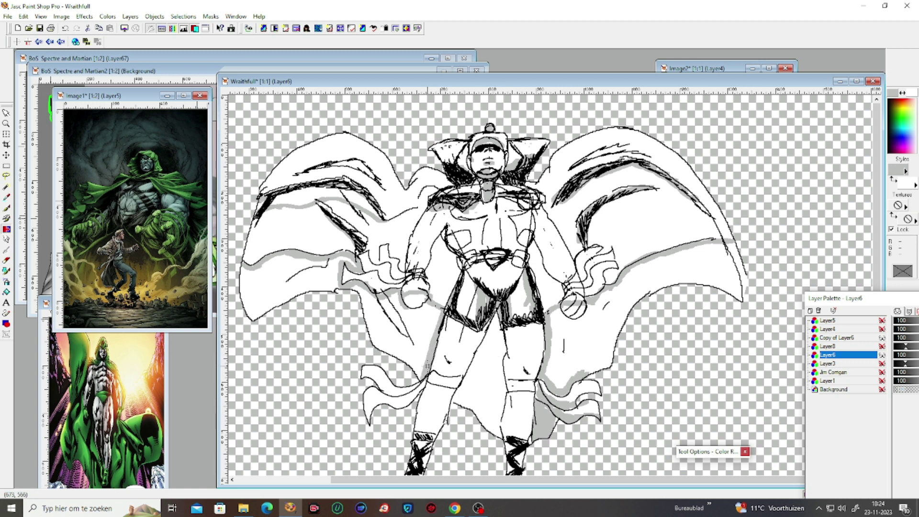
# Shade the inner leg edges and calf bands with grey on Layer6, hiding the line art layer Copy of Layer6.
pyautogui.scroll(-3, 871, 244)
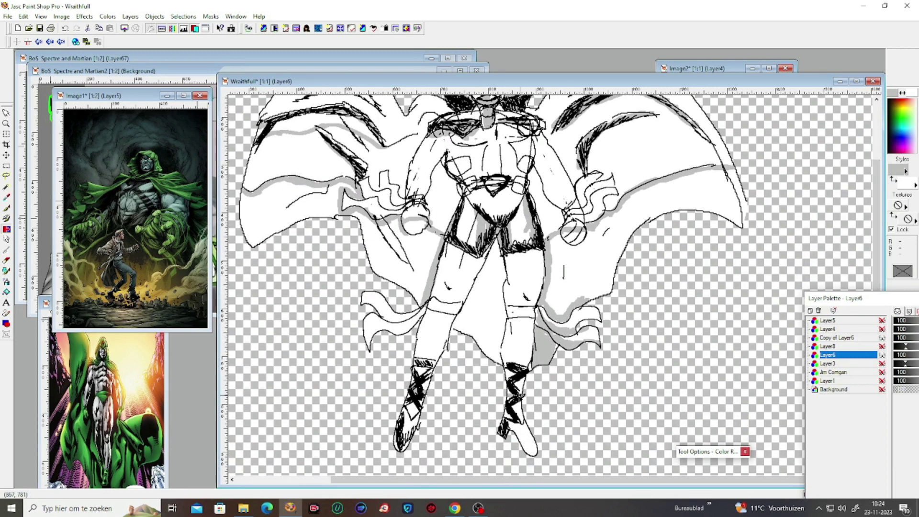
pyautogui.moveTo(500, 249)
pyautogui.mouseDown()
pyautogui.moveTo(454, 330)
pyautogui.moveTo(477, 311)
pyautogui.moveTo(457, 325)
pyautogui.moveTo(497, 352)
pyautogui.moveTo(499, 260)
pyautogui.moveTo(510, 275)
pyautogui.mouseUp()
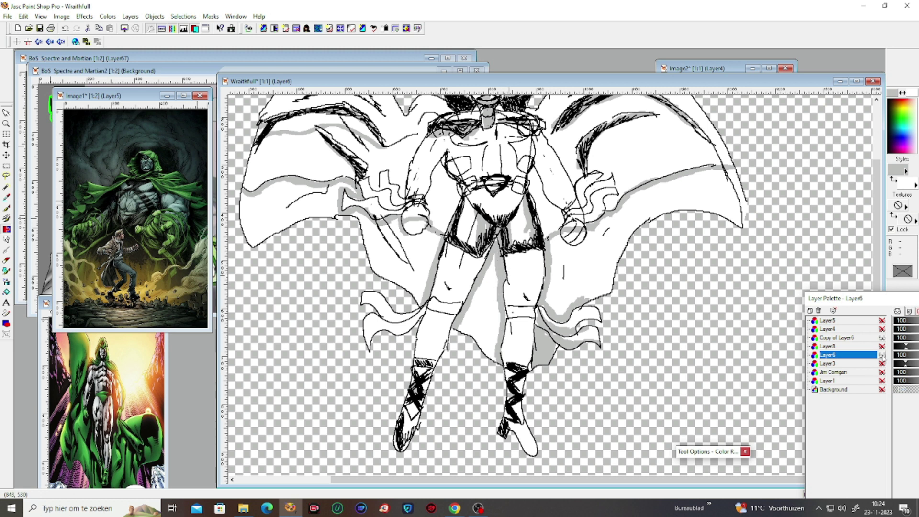
pyautogui.click(883, 338)
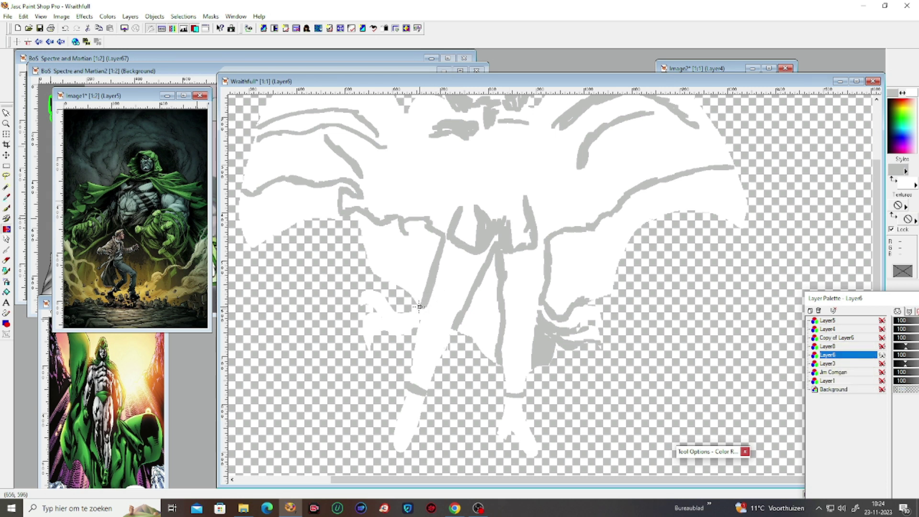
# Flood fill the left lower cape, the cape between the legs, both boots and the left wing's lower section with grey.
pyautogui.click(8, 293)
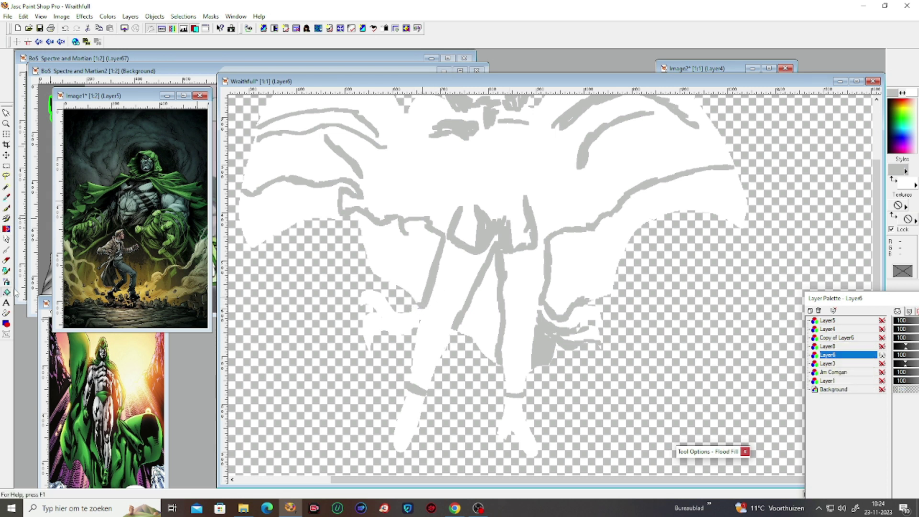
pyautogui.click(429, 277)
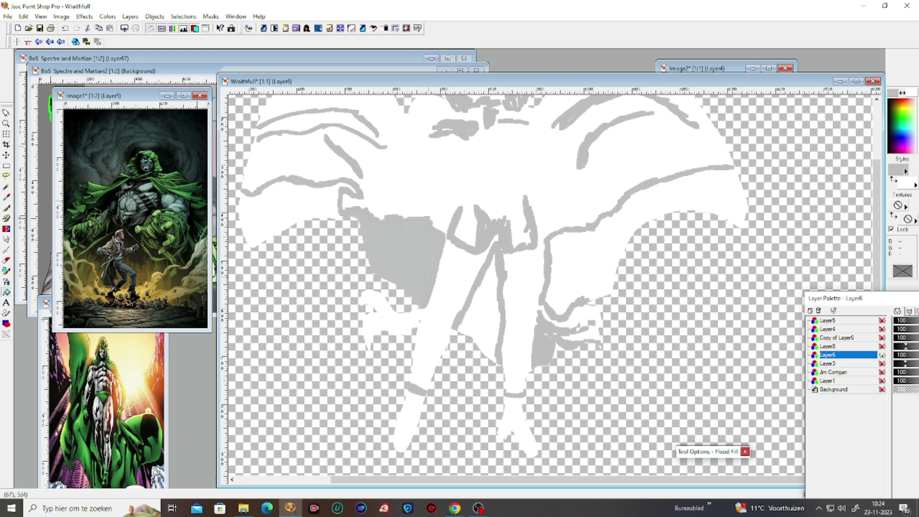
pyautogui.click(490, 325)
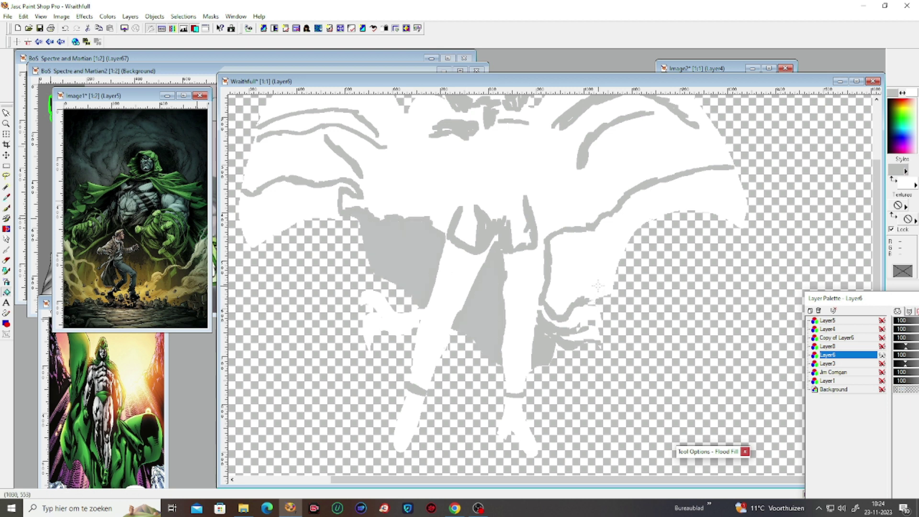
pyautogui.click(609, 277)
pyautogui.hotkey('ctrl', 'z')
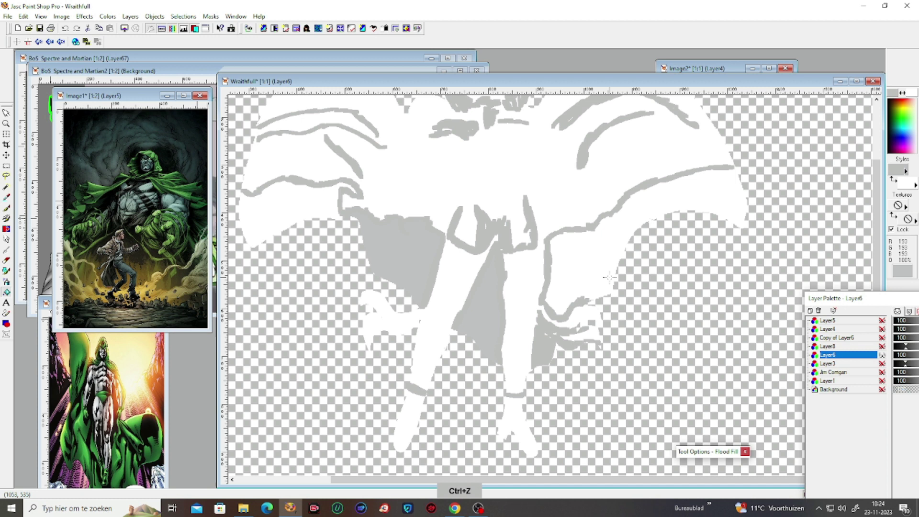
pyautogui.click(419, 411)
pyautogui.click(519, 413)
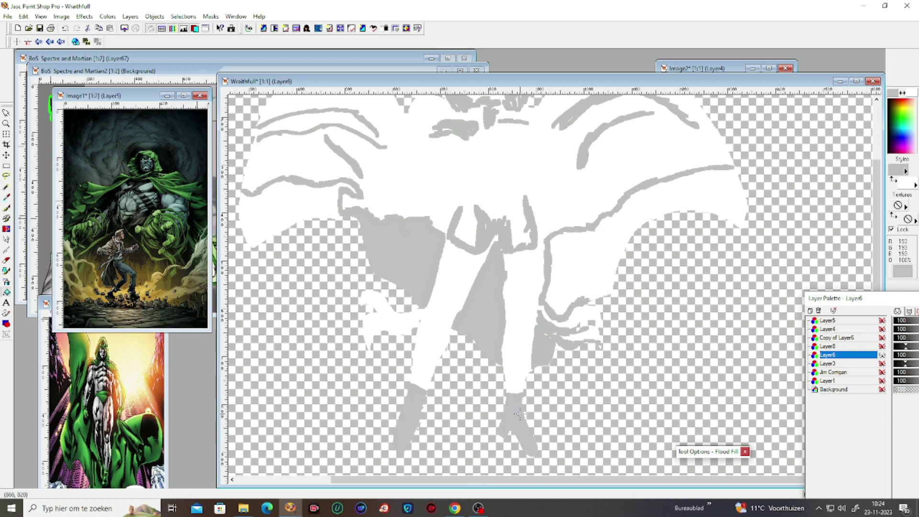
pyautogui.click(297, 215)
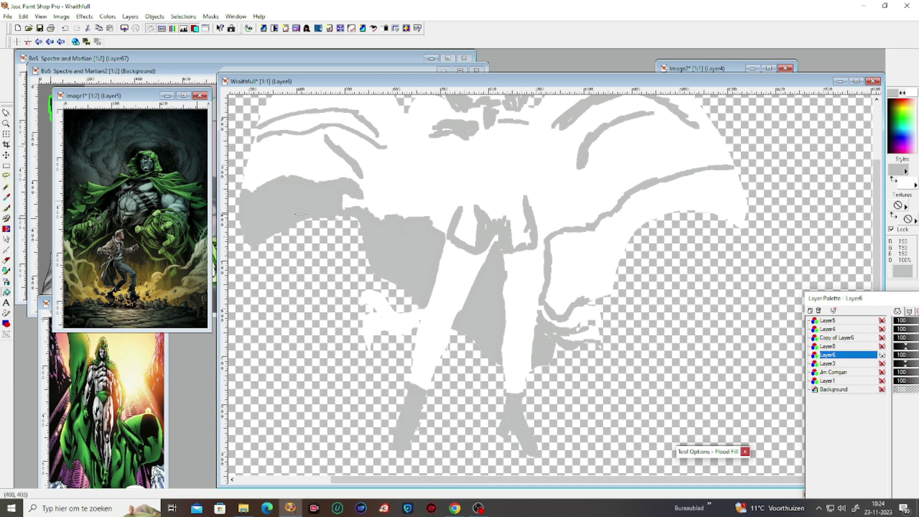
# Close the gap in the right cape's grey outline and flood fill its lower part and the right wing's lower section.
pyautogui.click(6, 229)
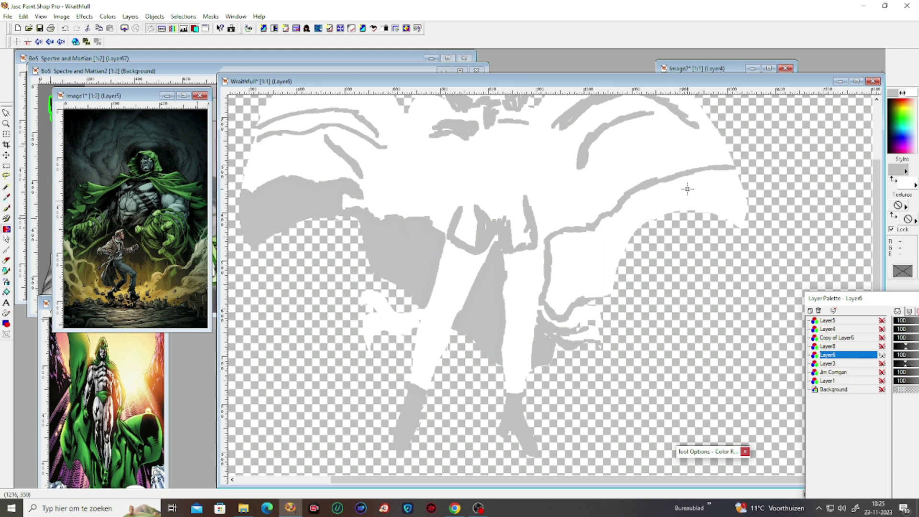
pyautogui.moveTo(618, 211); pyautogui.dragTo(638, 234)
pyautogui.click(6, 292)
pyautogui.click(614, 243)
pyautogui.click(670, 200)
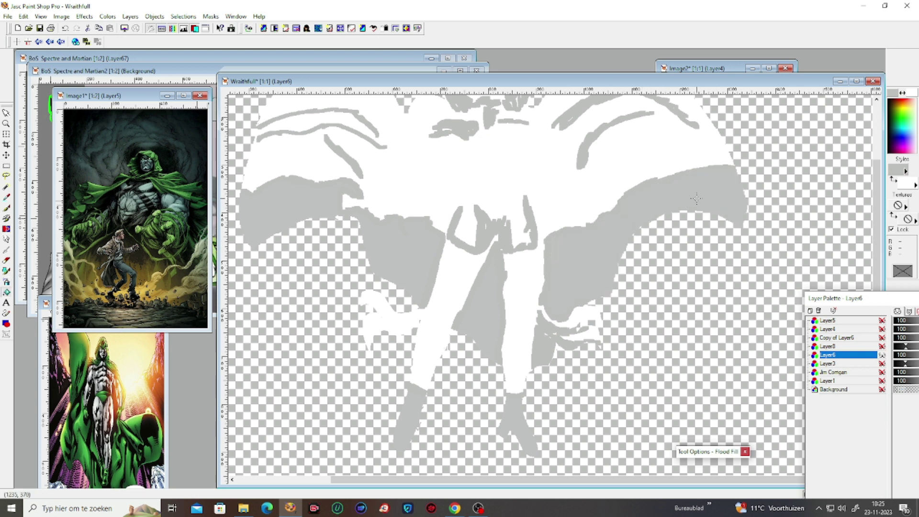
# Close the outline of the left wing's upper fold and flood fill the band between its two lines with grey.
pyautogui.scroll(3, 696, 198)
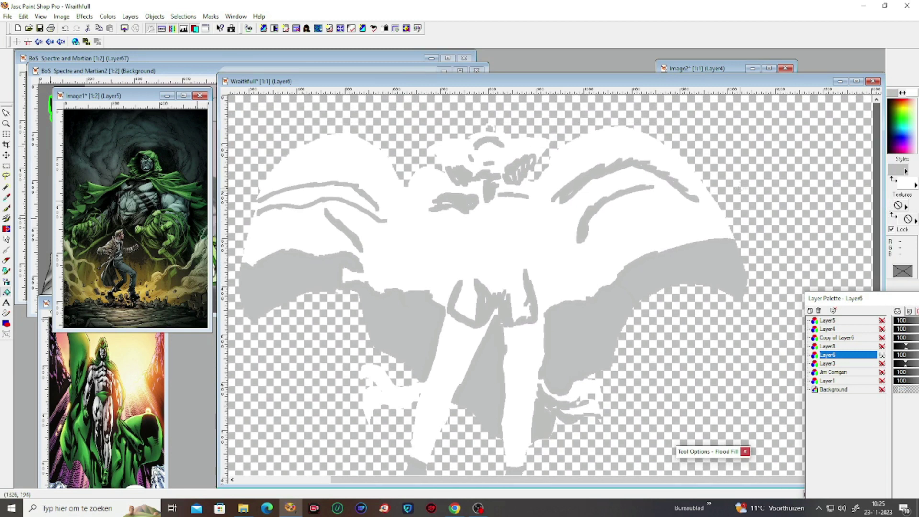
pyautogui.click(6, 230)
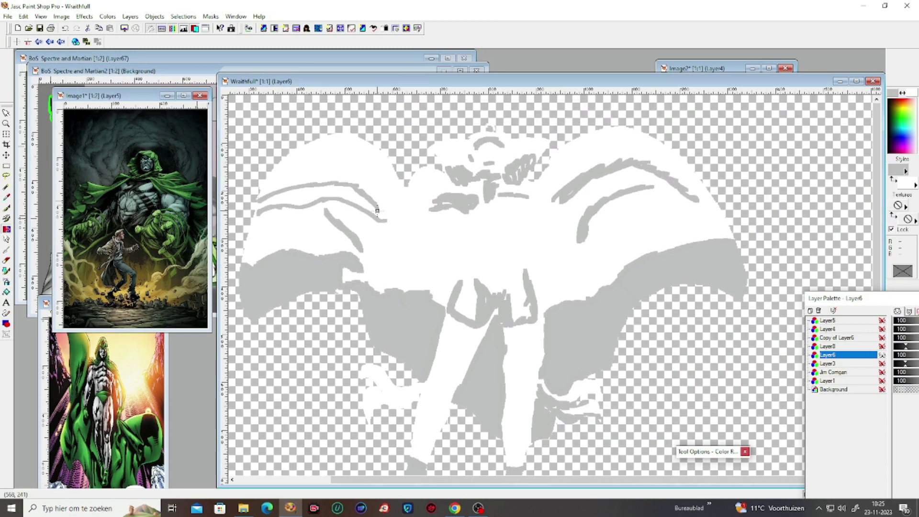
pyautogui.click(6, 292)
pyautogui.click(321, 189)
pyautogui.hotkey('ctrl', 'z')
pyautogui.click(6, 230)
pyautogui.click(6, 292)
pyautogui.click(306, 198)
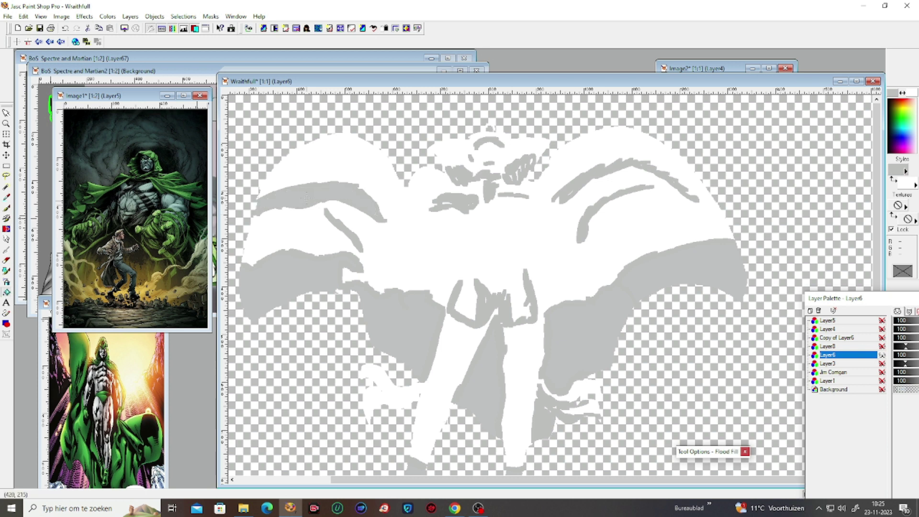
# Show the line art layer Copy of Layer6 over the grey shading, toggling it to compare.
pyautogui.click(882, 346)
pyautogui.click(883, 346)
pyautogui.click(883, 338)
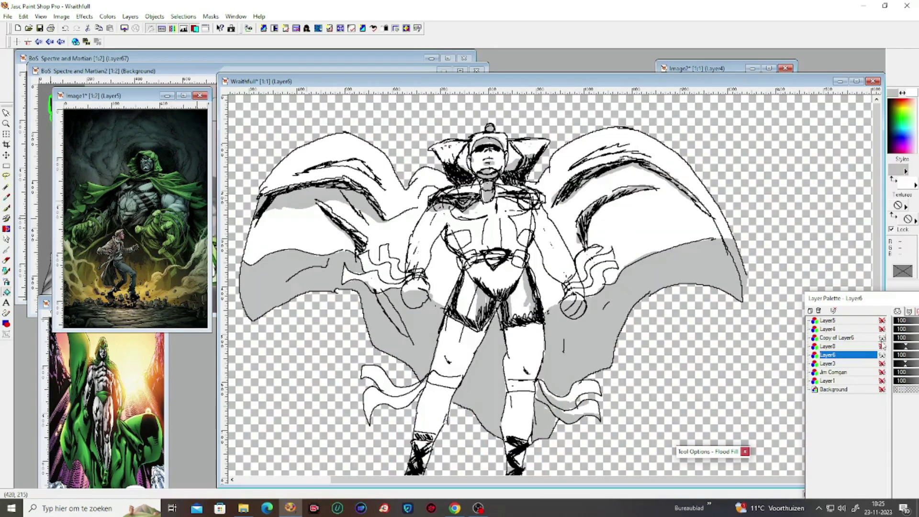
pyautogui.click(882, 344)
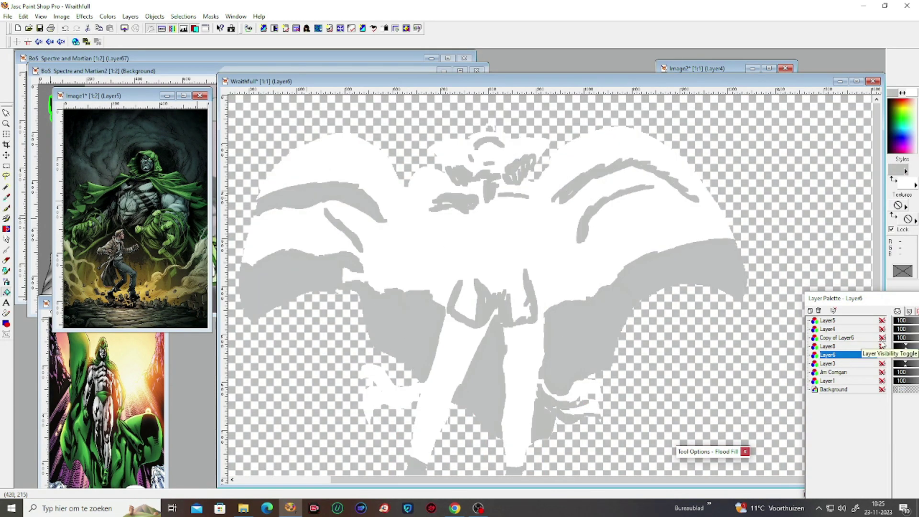
pyautogui.click(883, 345)
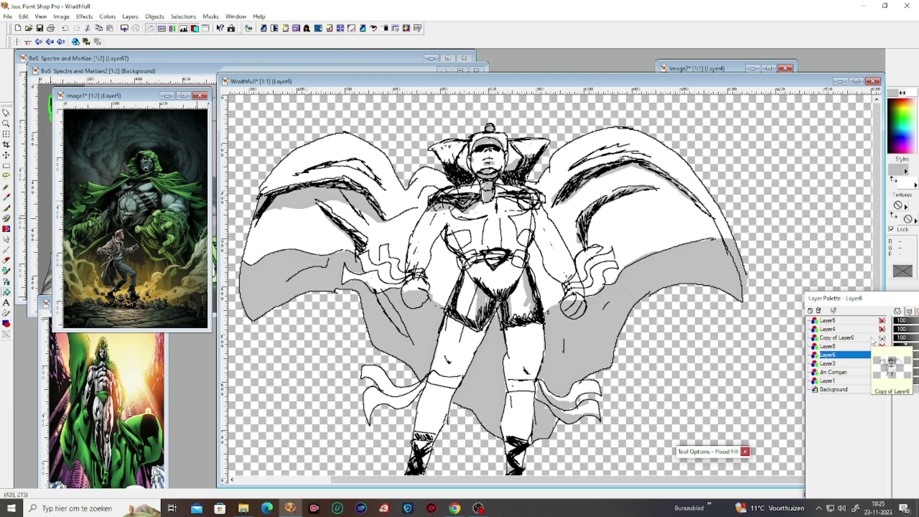
# Shade the right shoulder, chest, abdomen, belt and both wrist ribbons with grey on Layer6.
pyautogui.click(7, 229)
pyautogui.moveTo(515, 198); pyautogui.dragTo(537, 199)
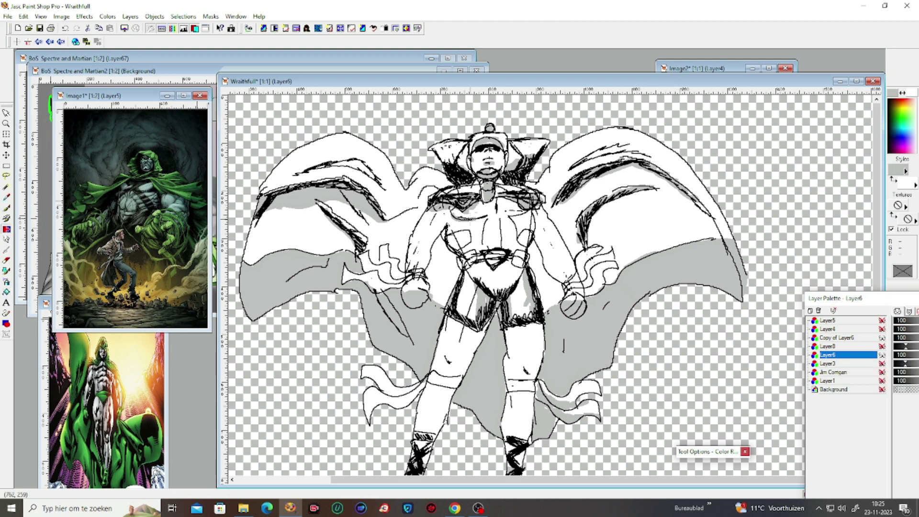
pyautogui.moveTo(492, 228)
pyautogui.mouseDown()
pyautogui.moveTo(480, 240)
pyautogui.moveTo(514, 234)
pyautogui.moveTo(483, 239)
pyautogui.moveTo(507, 251)
pyautogui.moveTo(488, 259)
pyautogui.moveTo(505, 267)
pyautogui.moveTo(468, 269)
pyautogui.mouseUp()
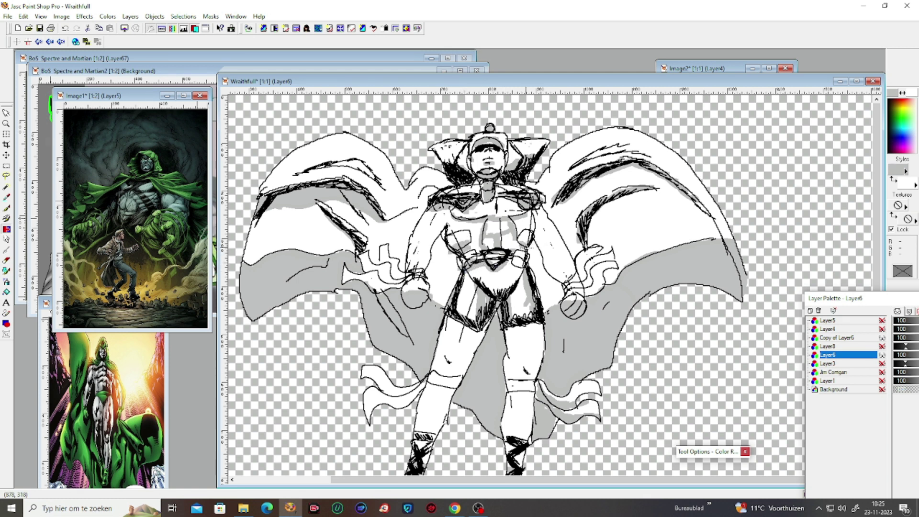
pyautogui.moveTo(516, 259); pyautogui.dragTo(528, 260)
pyautogui.moveTo(385, 255)
pyautogui.mouseDown()
pyautogui.moveTo(397, 280)
pyautogui.moveTo(367, 265)
pyautogui.moveTo(409, 280)
pyautogui.mouseUp()
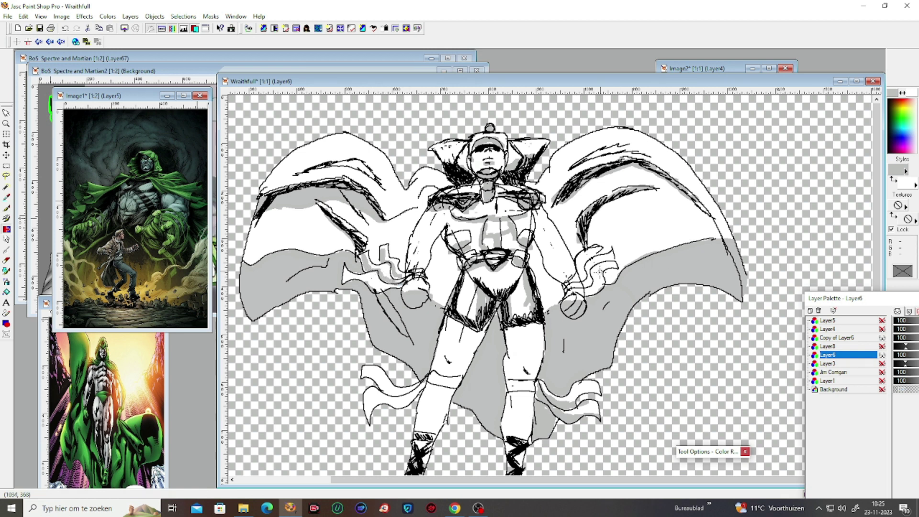
pyautogui.moveTo(579, 281)
pyautogui.mouseDown()
pyautogui.moveTo(598, 249)
pyautogui.moveTo(604, 266)
pyautogui.moveTo(589, 285)
pyautogui.moveTo(614, 257)
pyautogui.moveTo(605, 277)
pyautogui.mouseUp()
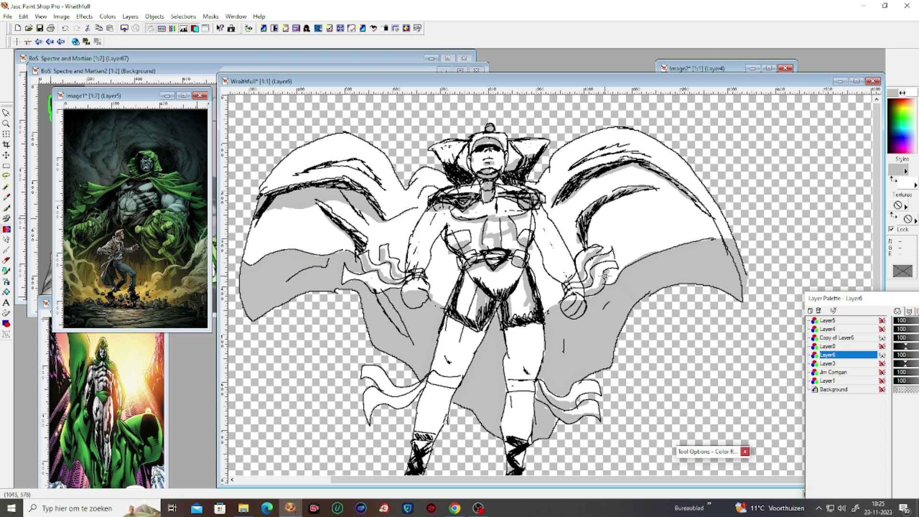
# Add grey shading to the middle of the shorts, the bands below the knees and the top folds of both cape wings.
pyautogui.moveTo(481, 287)
pyautogui.mouseDown()
pyautogui.moveTo(517, 282)
pyautogui.moveTo(501, 294)
pyautogui.moveTo(510, 316)
pyautogui.mouseUp()
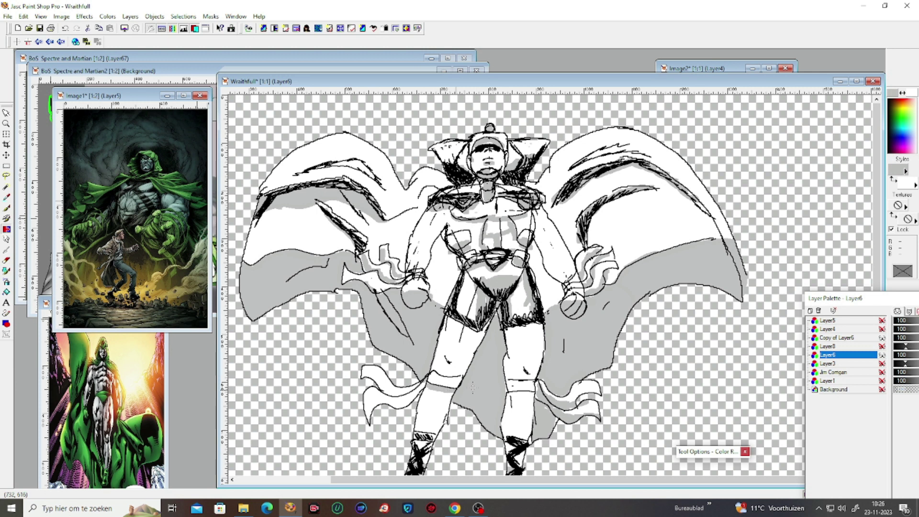
pyautogui.moveTo(510, 397); pyautogui.dragTo(528, 396)
pyautogui.moveTo(308, 170)
pyautogui.mouseDown()
pyautogui.moveTo(360, 174)
pyautogui.moveTo(352, 163)
pyautogui.moveTo(380, 183)
pyautogui.mouseUp()
pyautogui.moveTo(587, 160); pyautogui.dragTo(635, 148)
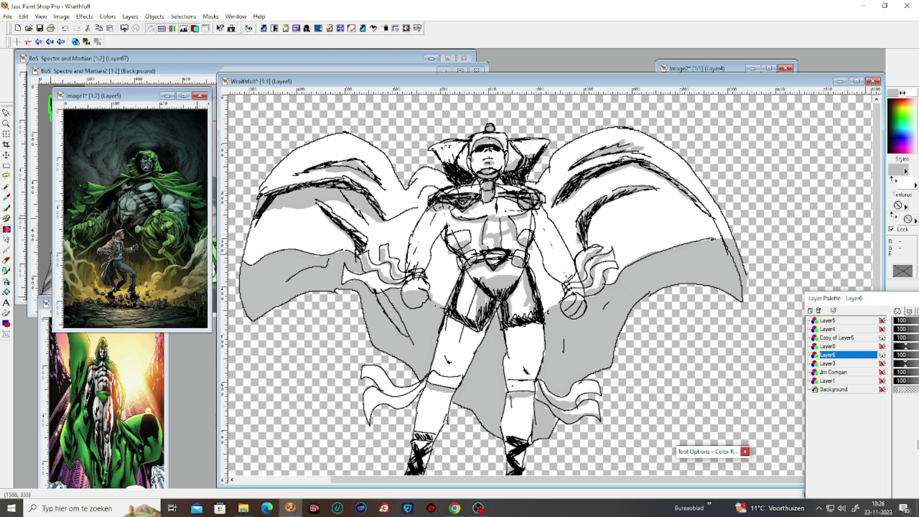
# Hide Copy of Layer6 and add a new raster layer directly above Layer6.
pyautogui.click(882, 337)
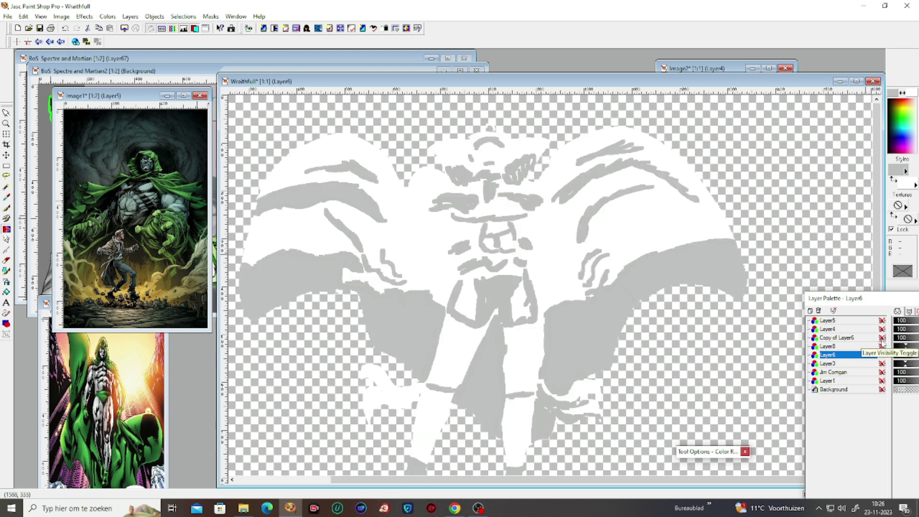
pyautogui.rightClick(875, 357)
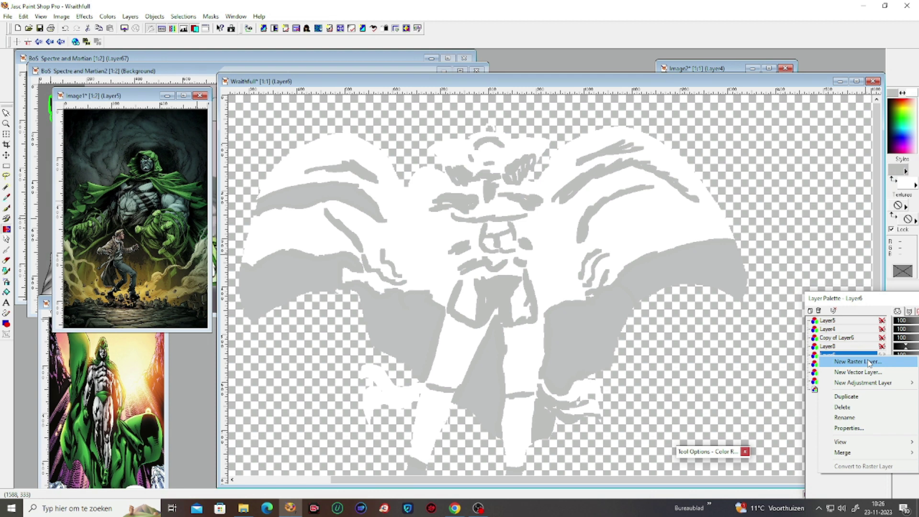
pyautogui.click(857, 362)
pyautogui.click(784, 483)
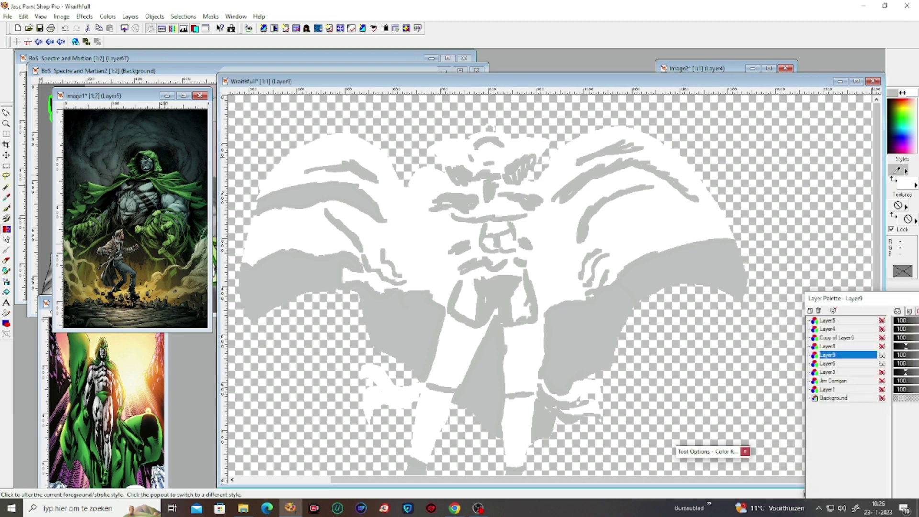
# Set the foreground color to black, with red, green and blue at 0.
pyautogui.click(896, 170)
pyautogui.click(432, 171)
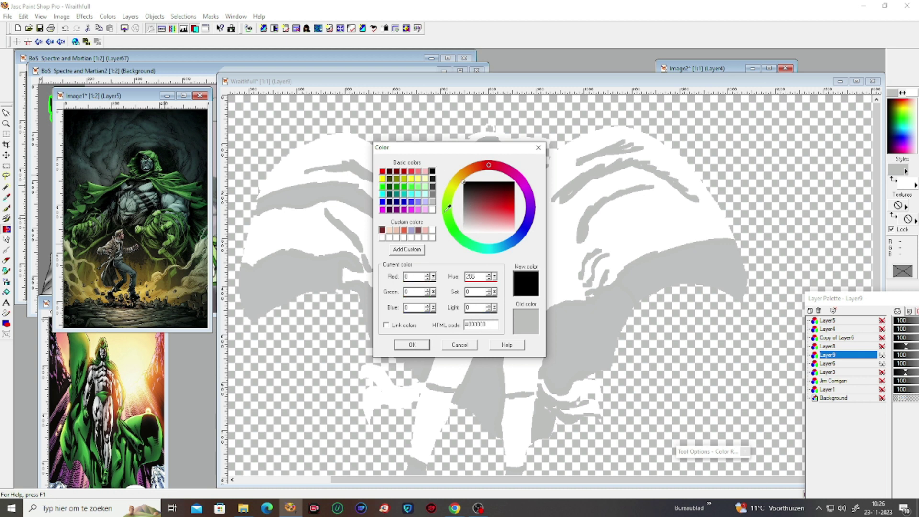
pyautogui.click(412, 345)
# Flood fill the left cape's lower shadows, the shorts, the cape between the legs and the belt with black on Layer9.
pyautogui.click(6, 292)
pyautogui.click(432, 351)
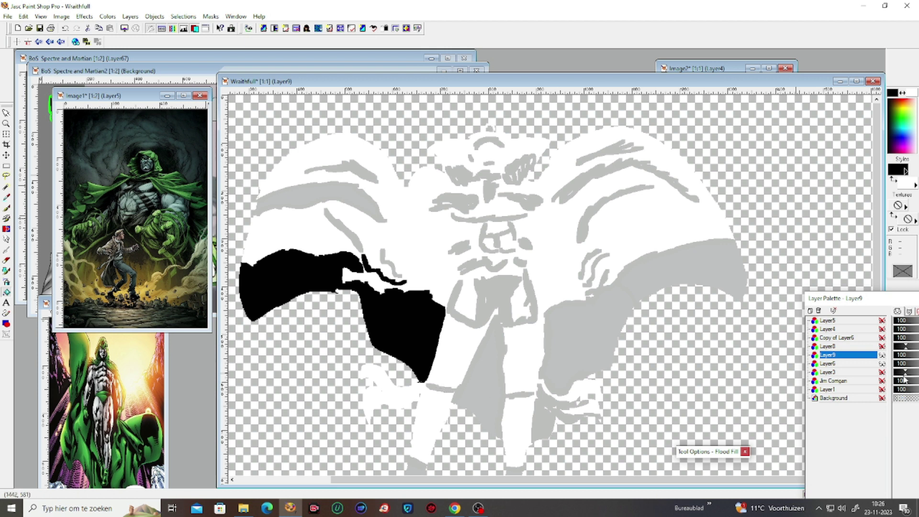
pyautogui.click(882, 355)
pyautogui.click(882, 355)
pyautogui.click(478, 372)
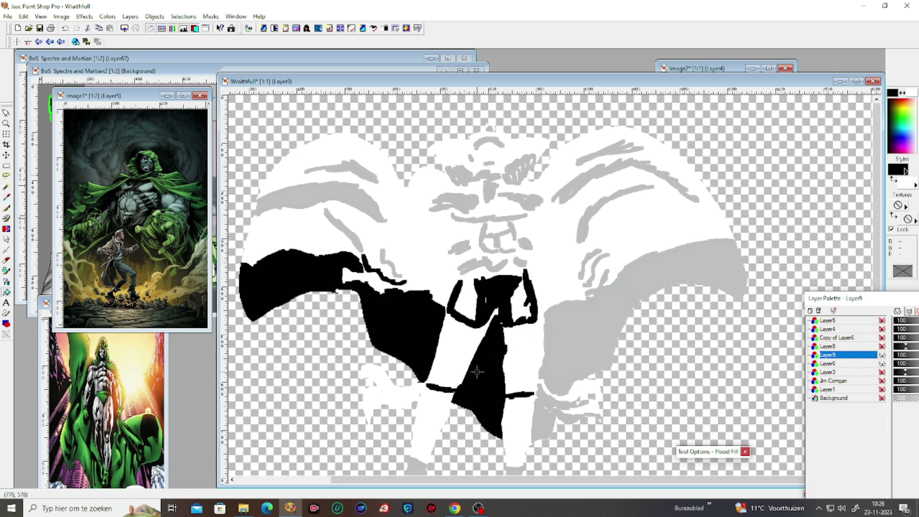
pyautogui.click(482, 263)
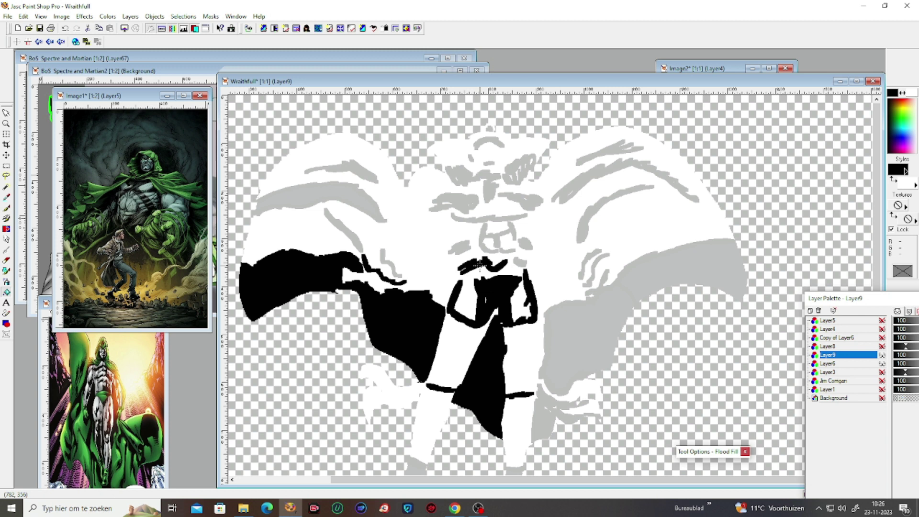
# Flood fill the three fold shadows on the left cape wing with black on Layer9.
pyautogui.click(348, 235)
pyautogui.click(342, 195)
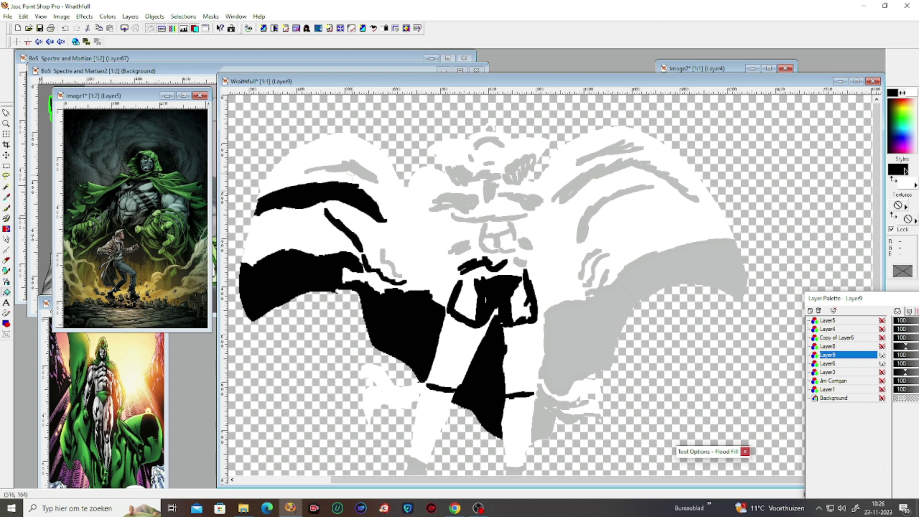
pyautogui.click(351, 177)
pyautogui.click(65, 27)
pyautogui.click(358, 173)
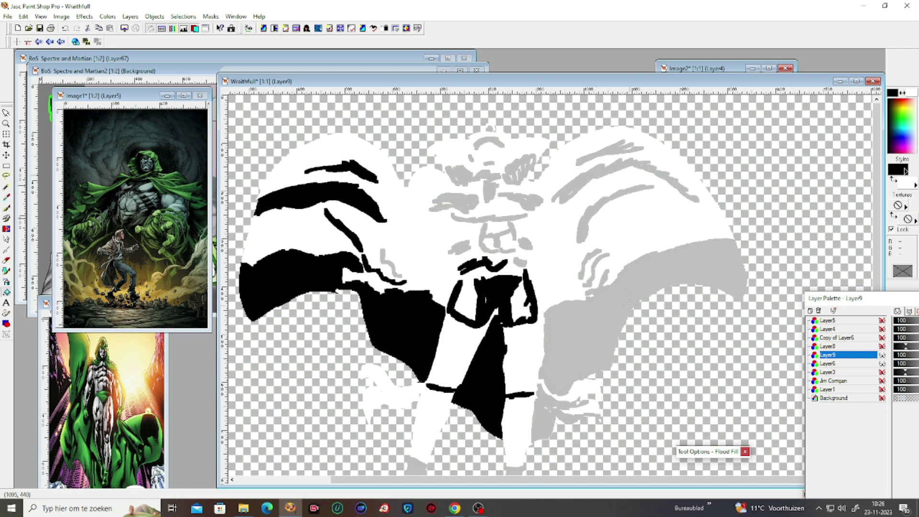
# Flood fill the right cape's lower shadow, the cape behind the right leg and both boots with black on Layer9.
pyautogui.click(590, 338)
pyautogui.click(544, 408)
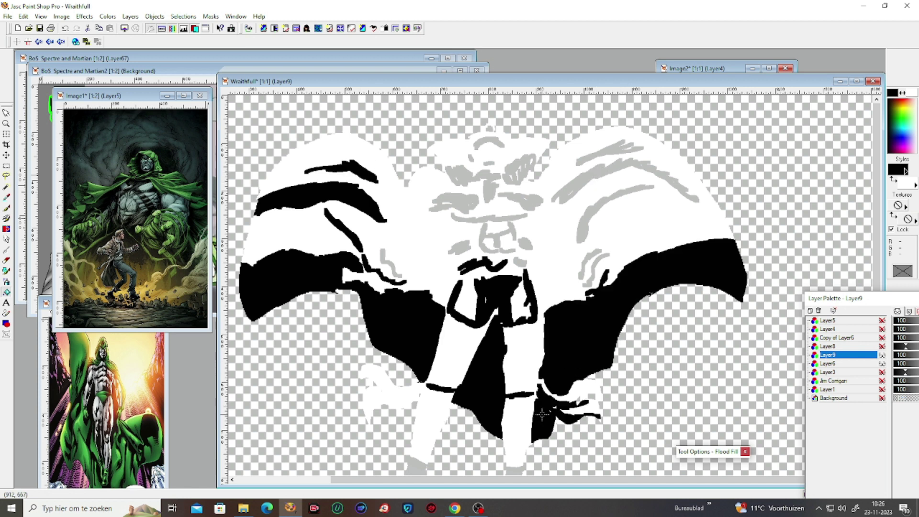
pyautogui.scroll(1, 515, 467)
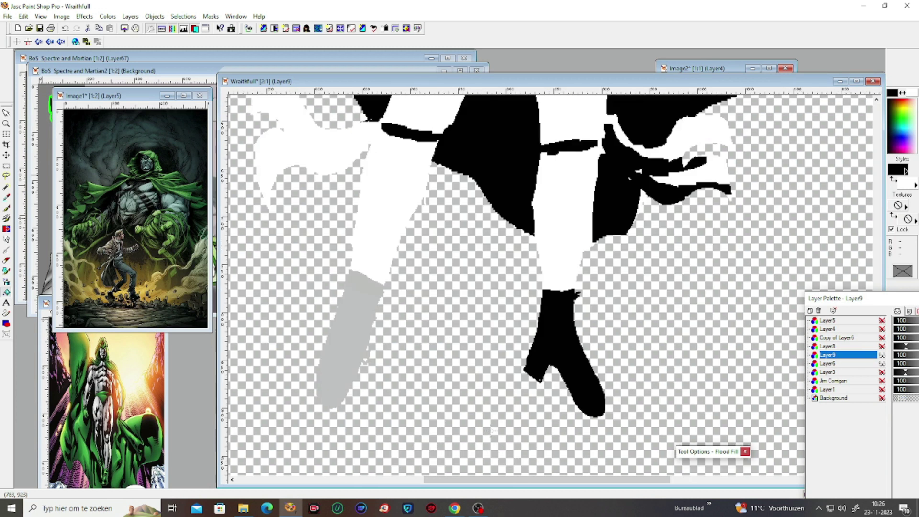
pyautogui.click(368, 318)
pyautogui.scroll(-2, 491, 167)
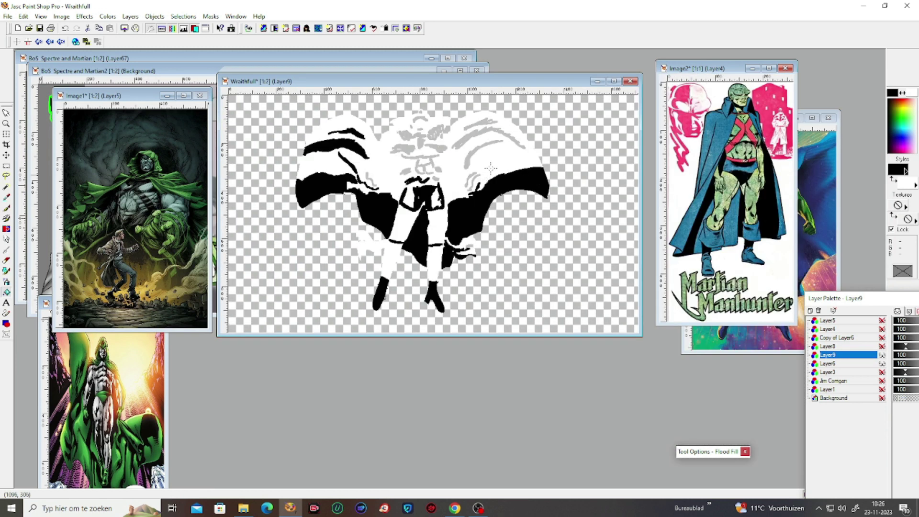
# Flood fill the shadows on the collar, neck, forehead and face with black on Layer9.
pyautogui.scroll(1, 491, 168)
pyautogui.scroll(1, 508, 207)
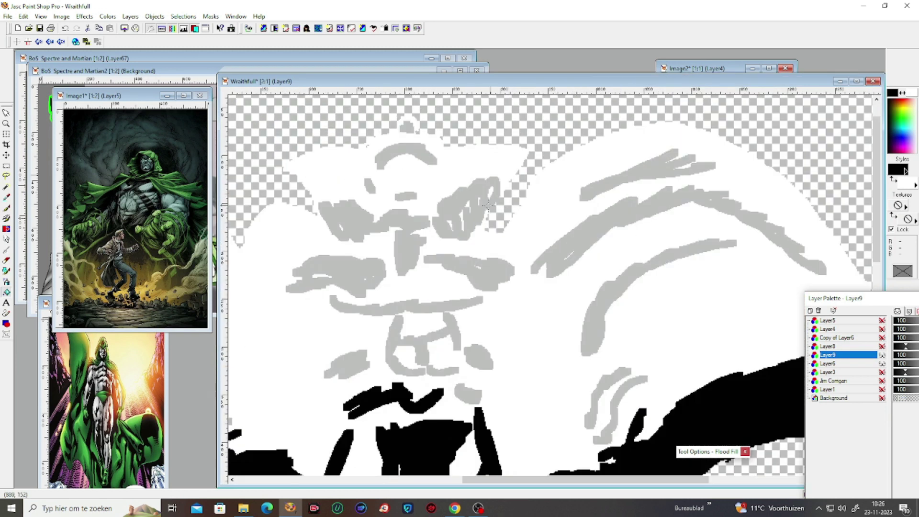
pyautogui.click(450, 205)
pyautogui.click(396, 211)
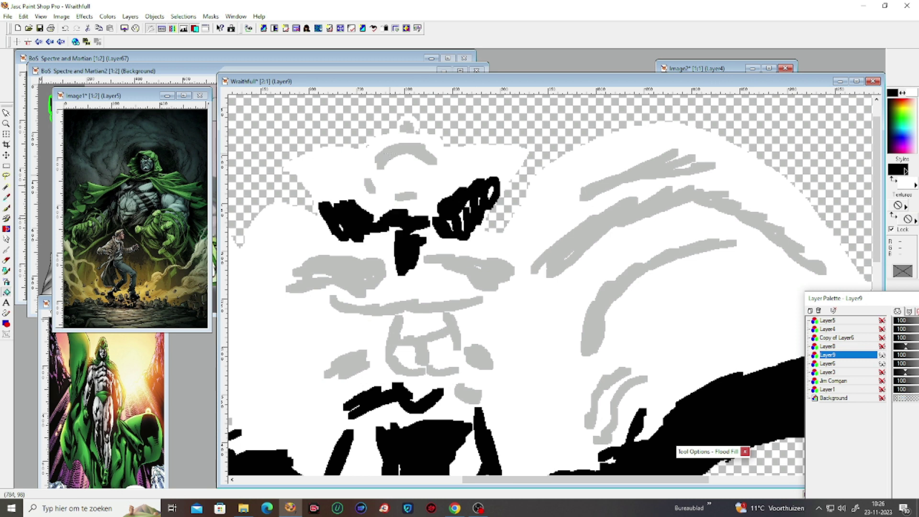
pyautogui.click(389, 153)
pyautogui.click(370, 186)
pyautogui.click(404, 196)
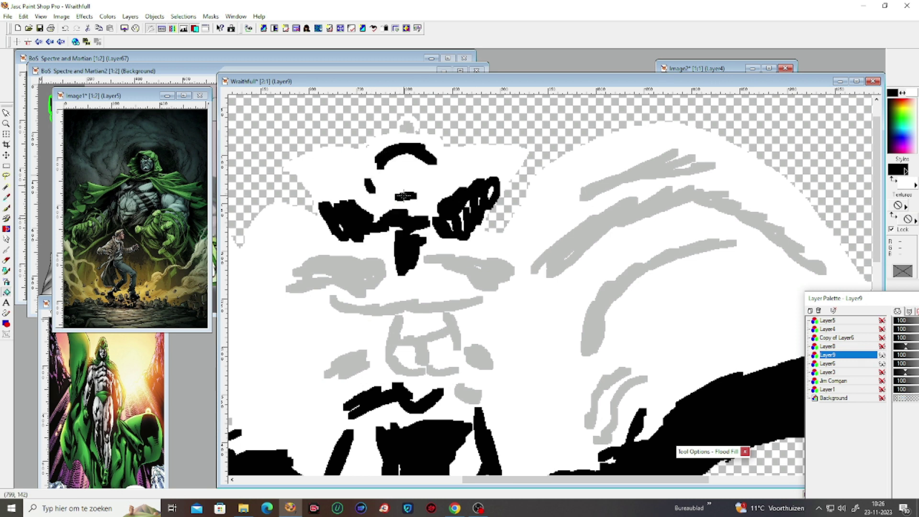
# Flood fill the chest, abdomen and left waist shadows and the left wrist ribbon shadow with black on Layer9.
pyautogui.scroll(-1, 403, 196)
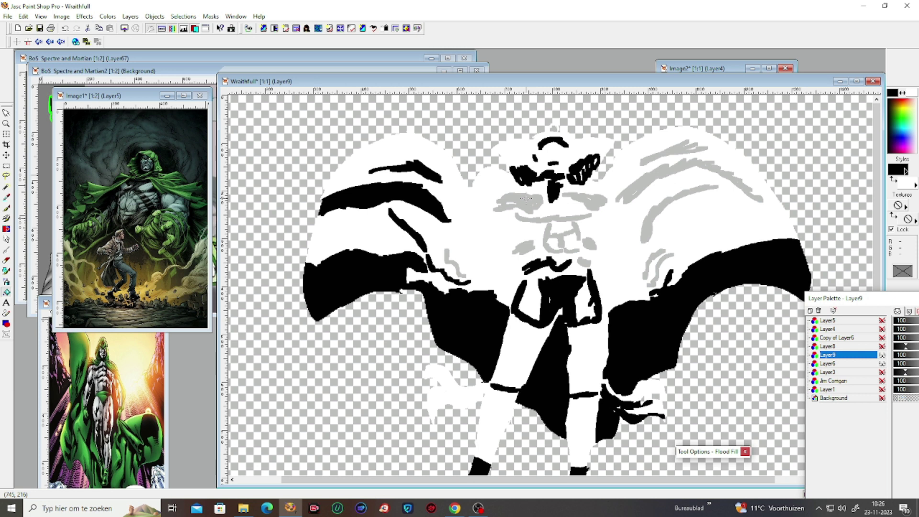
pyautogui.click(525, 198)
pyautogui.click(461, 263)
pyautogui.click(529, 246)
pyautogui.click(548, 216)
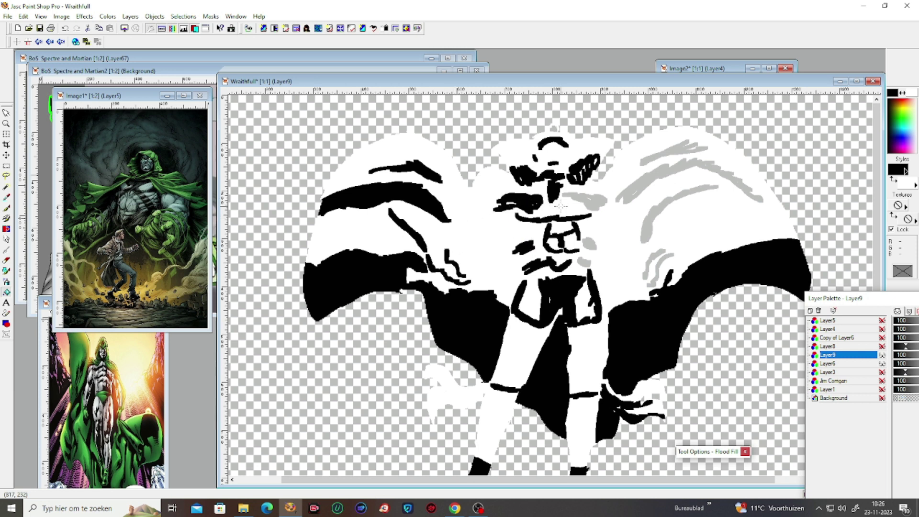
pyautogui.click(596, 203)
# Flood fill the three long fold shadows on the right cape wing with black on Layer9.
pyautogui.click(641, 186)
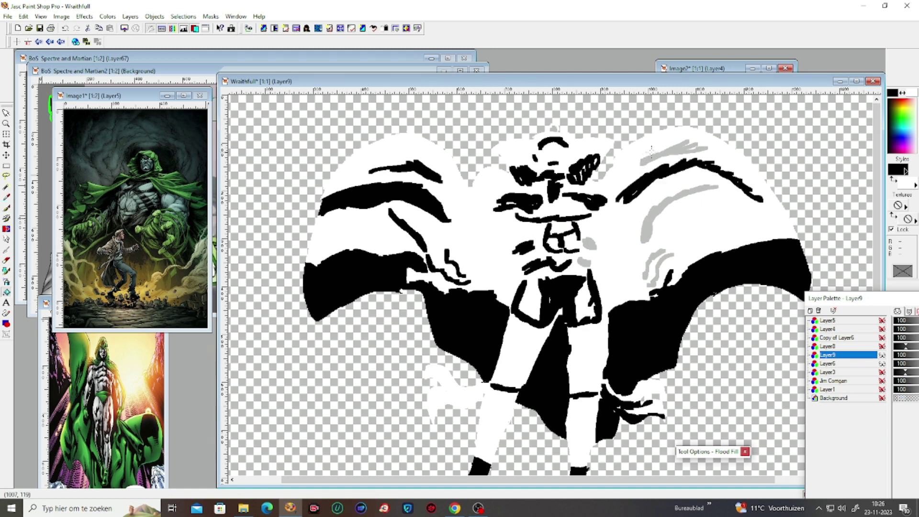
pyautogui.click(656, 156)
pyautogui.click(653, 210)
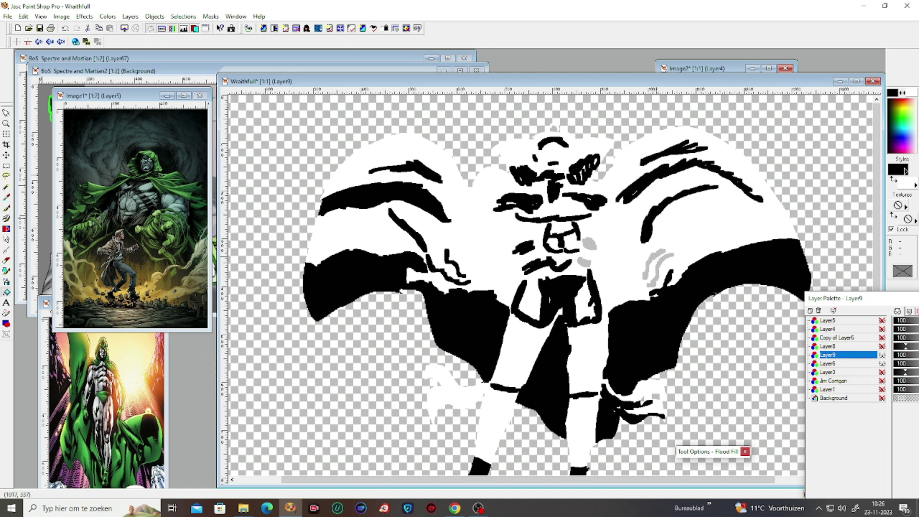
# Flood fill the right wrist ribbon shadows and the two spots at the right side of the waist with black on Layer9.
pyautogui.scroll(1, 654, 281)
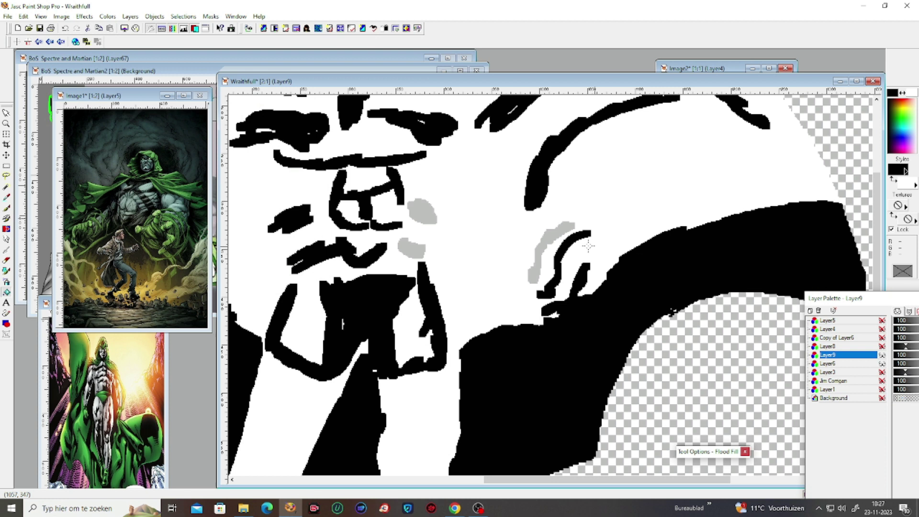
pyautogui.click(546, 245)
pyautogui.click(424, 213)
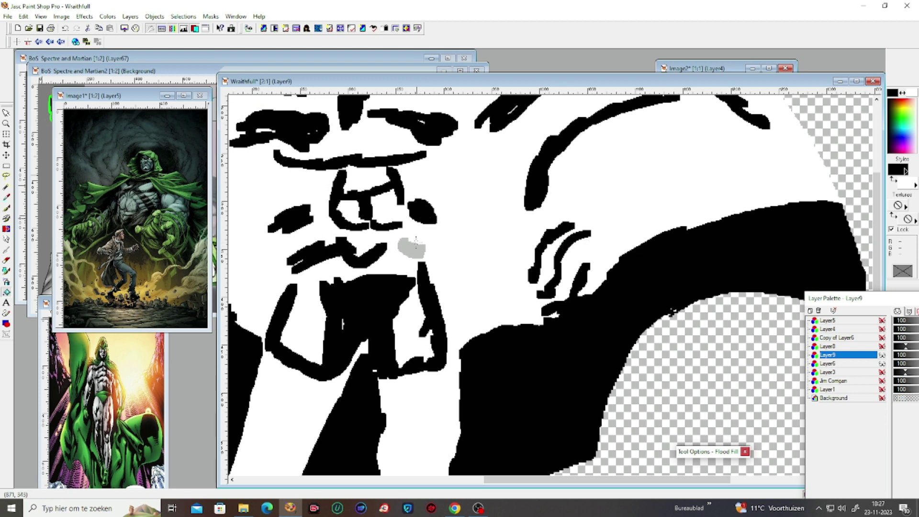
pyautogui.click(410, 244)
pyautogui.scroll(-1, 410, 244)
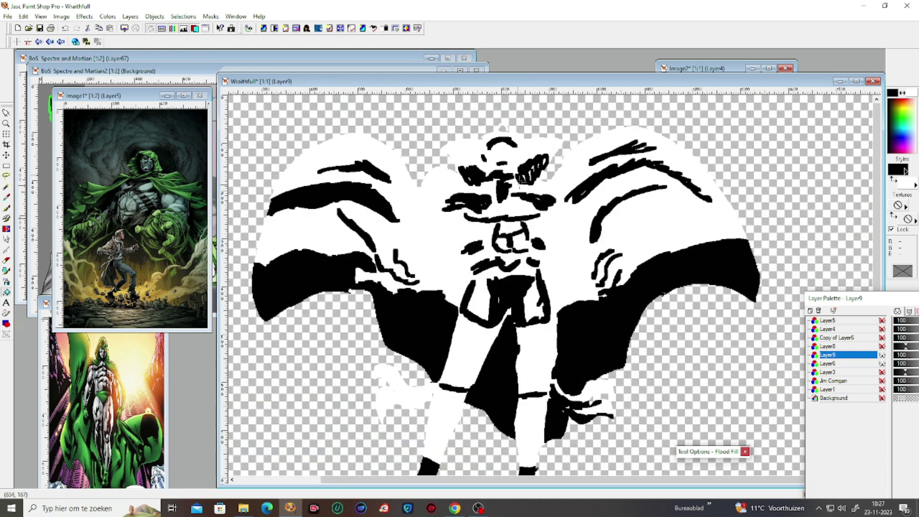
pyautogui.scroll(-1, 517, 309)
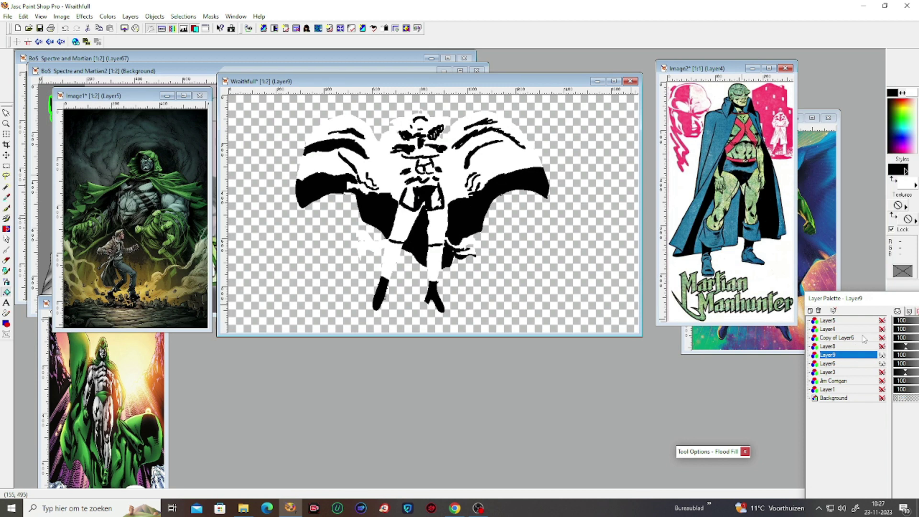
# Set Layer9's opacity to 13 and hide the layer.
pyautogui.moveTo(871, 297); pyautogui.dragTo(795, 222)
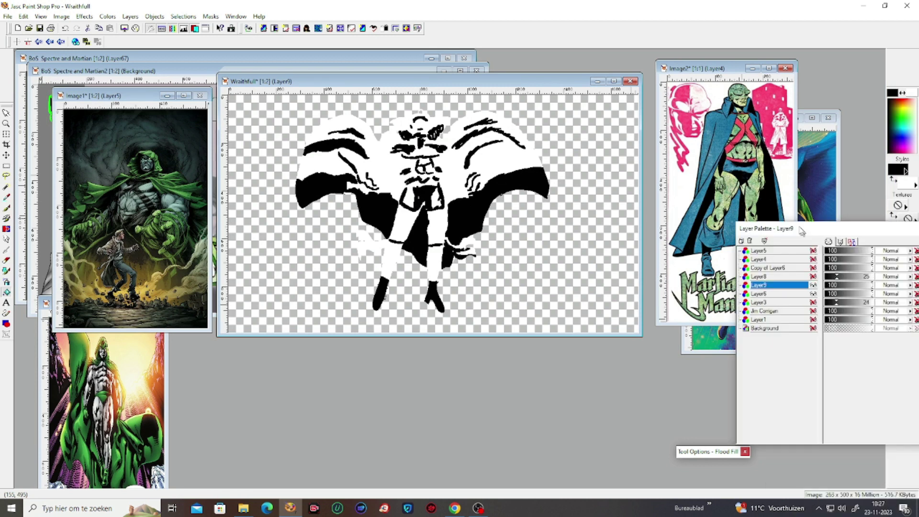
pyautogui.click(823, 282)
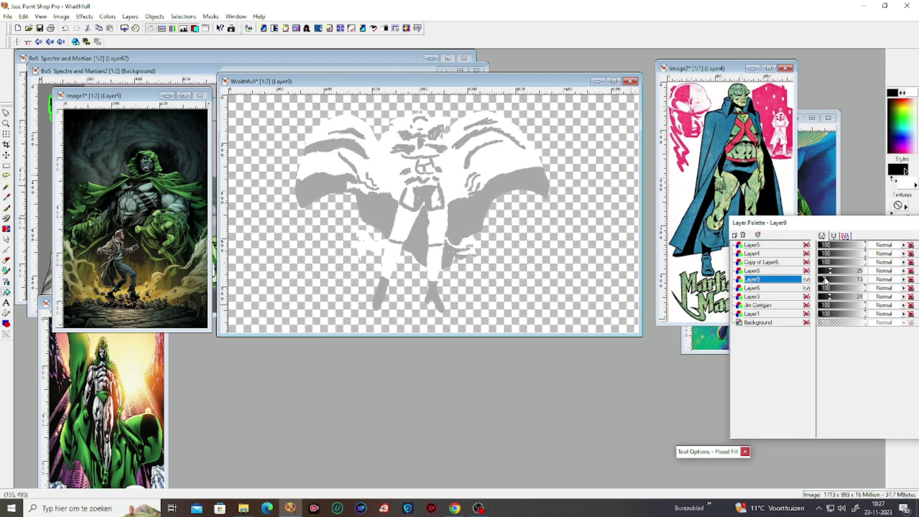
pyautogui.click(807, 280)
# Sample the grey shadow color on Layer6 and replace all of that grey with white using the Color Replacer.
pyautogui.click(792, 289)
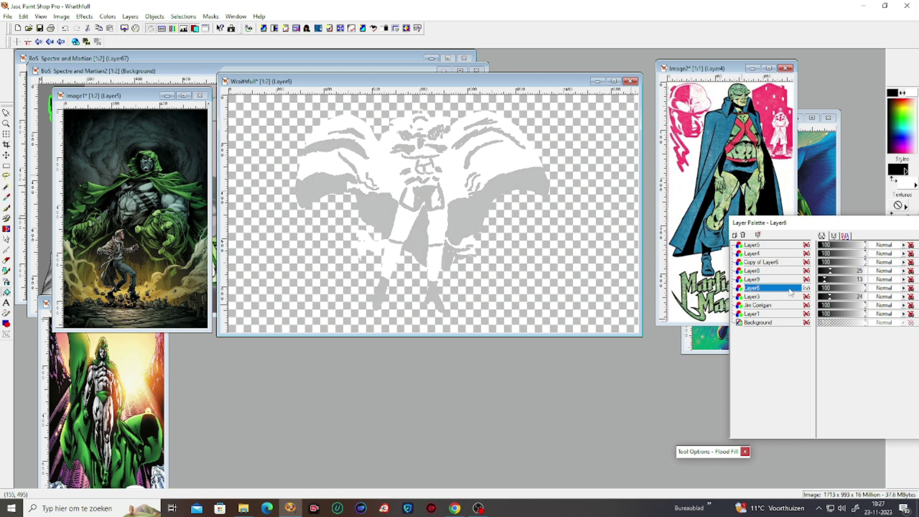
pyautogui.click(7, 207)
pyautogui.click(389, 220)
pyautogui.click(7, 229)
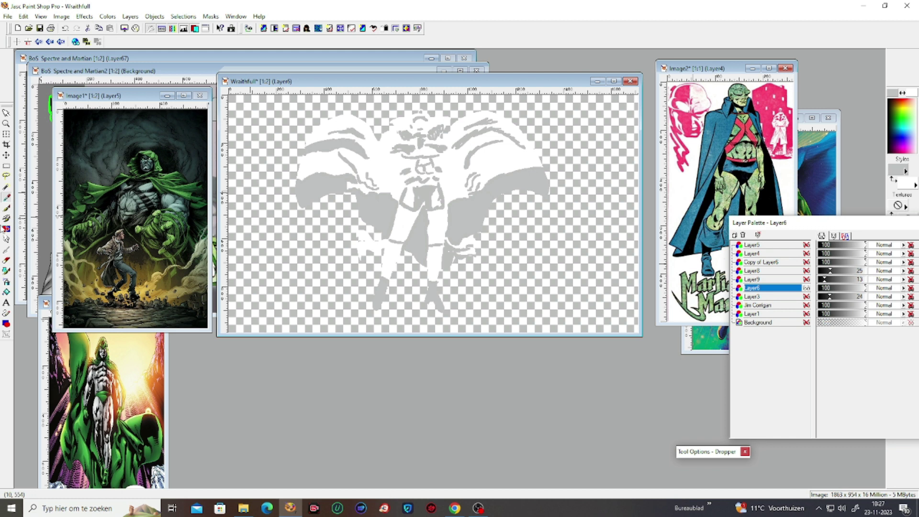
pyautogui.doubleClick(383, 204)
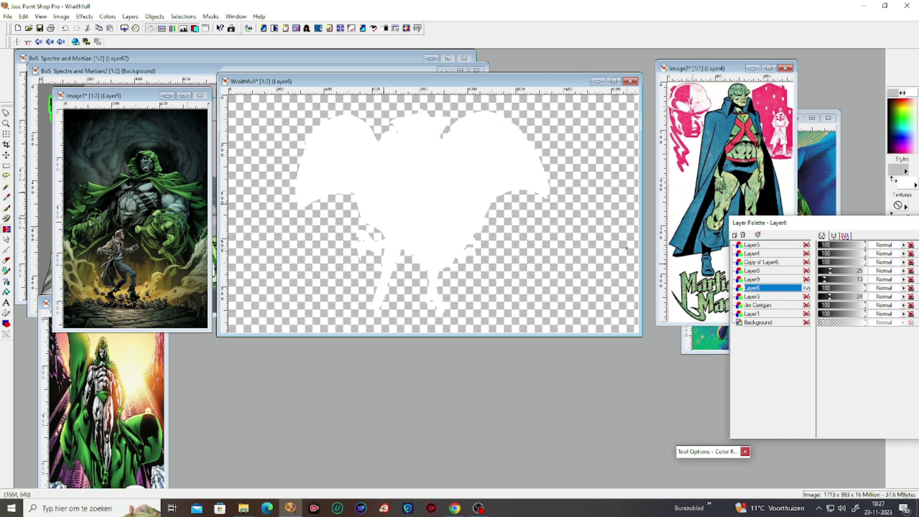
# Show Layer9, Layer8 and Copy of Layer6 again and check the combined figure.
pyautogui.click(807, 279)
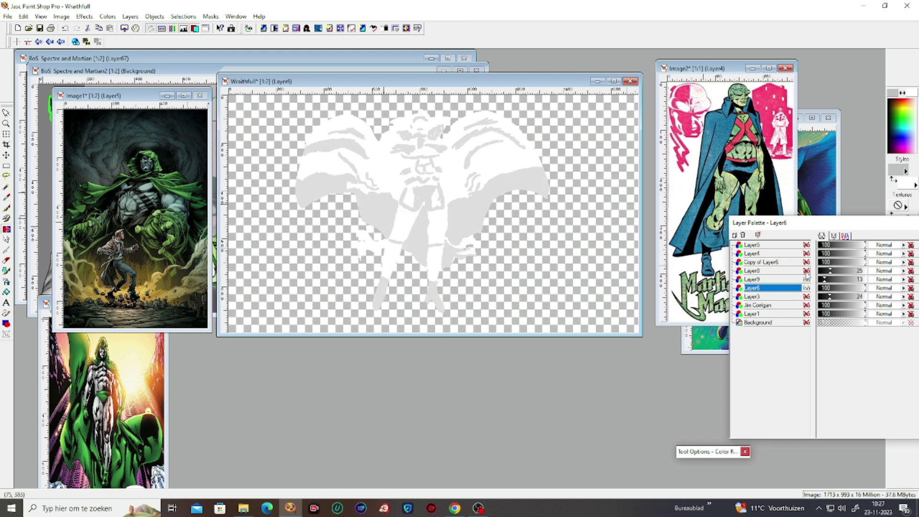
pyautogui.click(807, 271)
pyautogui.click(806, 262)
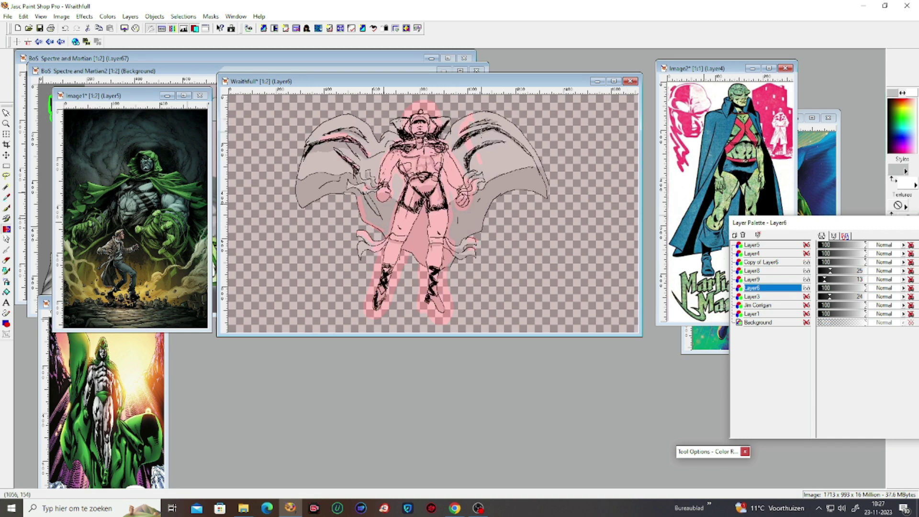
pyautogui.scroll(2, 480, 133)
pyautogui.scroll(-1, 497, 209)
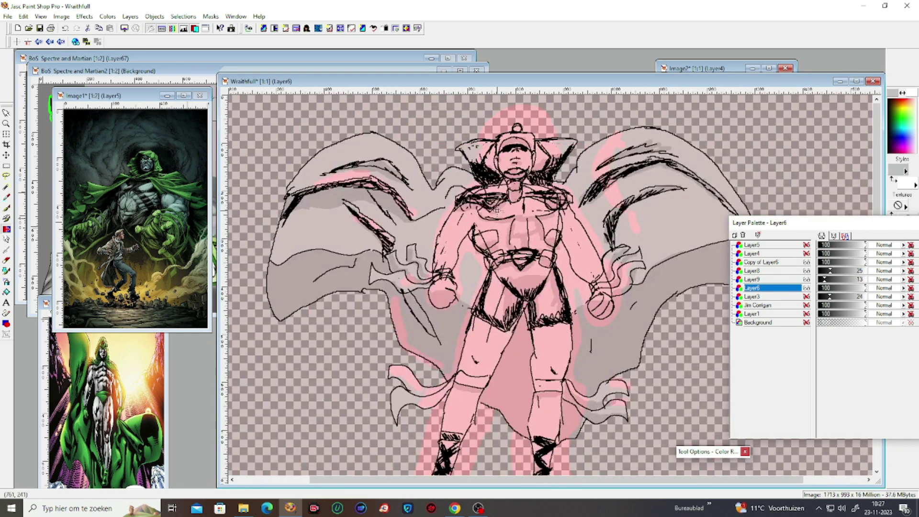
pyautogui.scroll(-1, 497, 209)
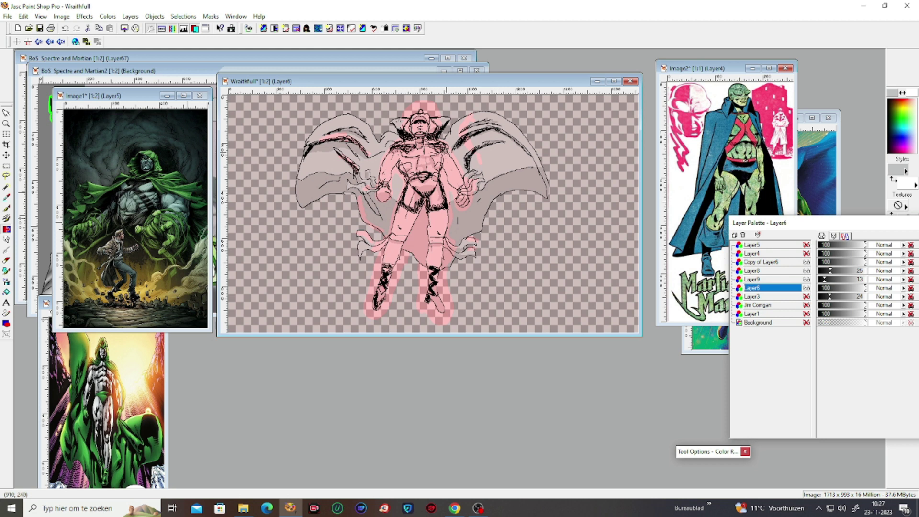
pyautogui.scroll(-1, 420, 164)
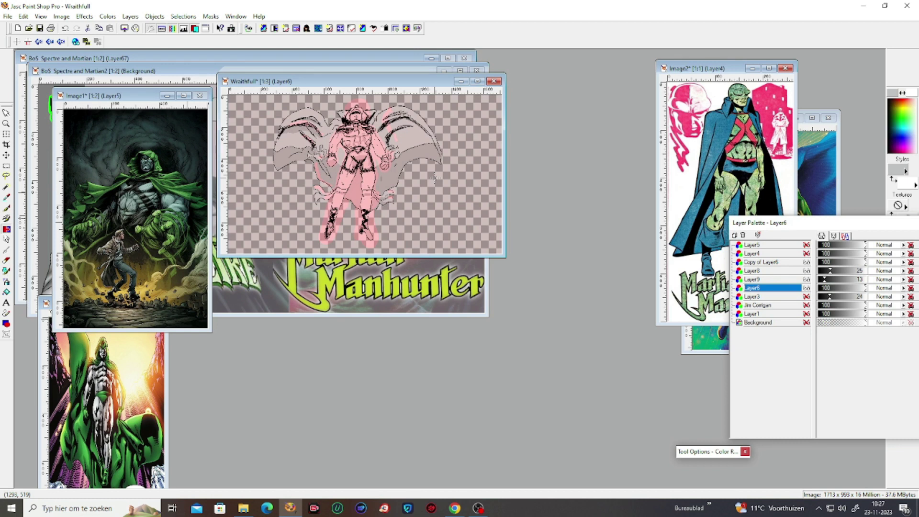
# Save the Wraithfull image.
pyautogui.click(41, 31)
pyautogui.click(40, 29)
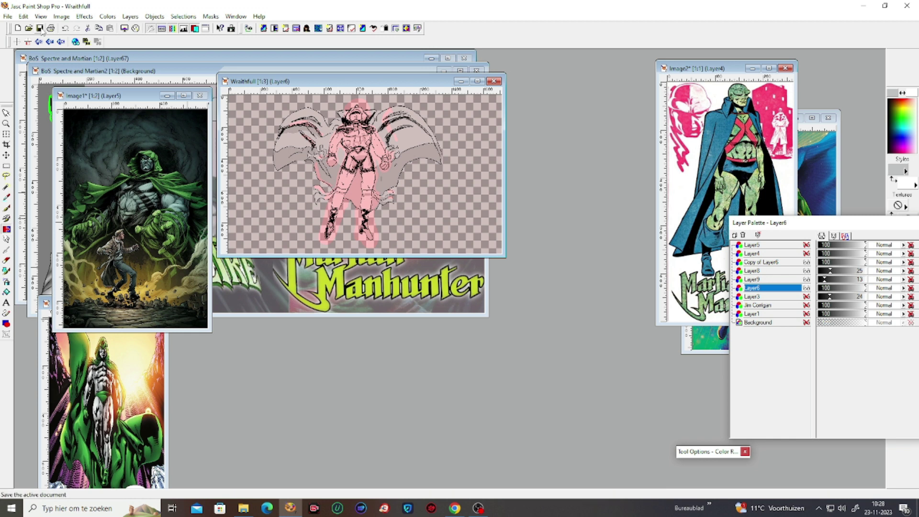
pyautogui.click(480, 510)
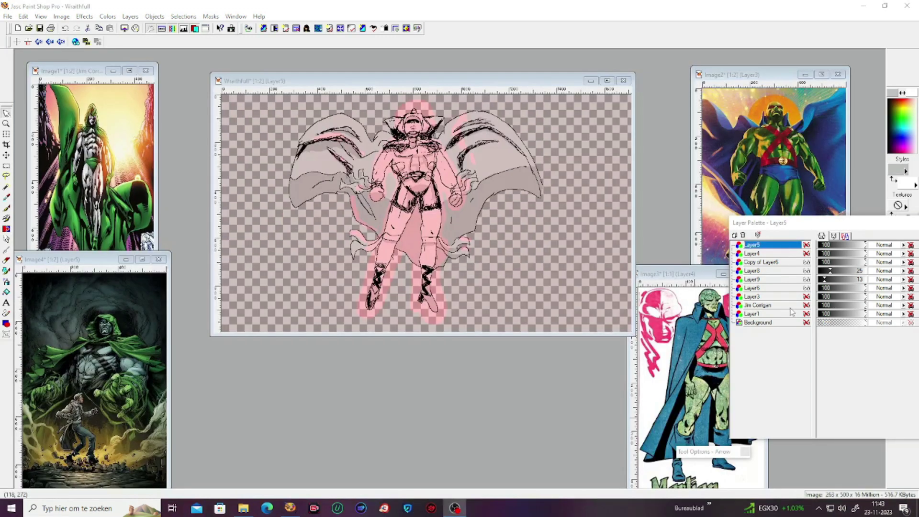
# Make Layer6 the active layer and hide the Layer9 shadows and the Layer8 aura.
pyautogui.click(276, 438)
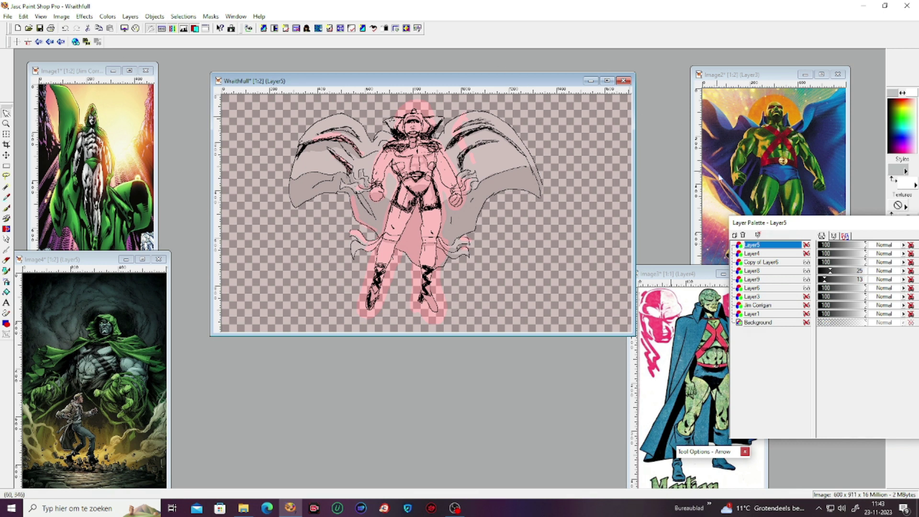
pyautogui.click(781, 287)
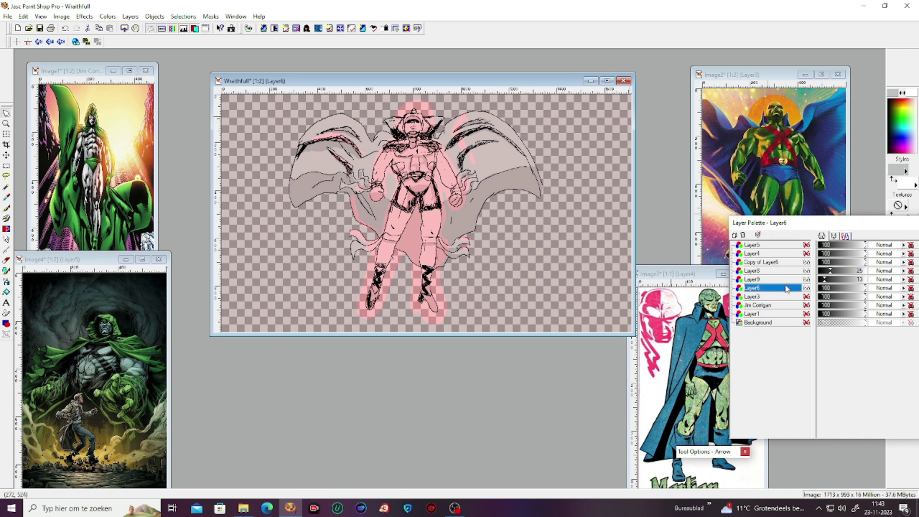
pyautogui.click(807, 279)
pyautogui.click(807, 270)
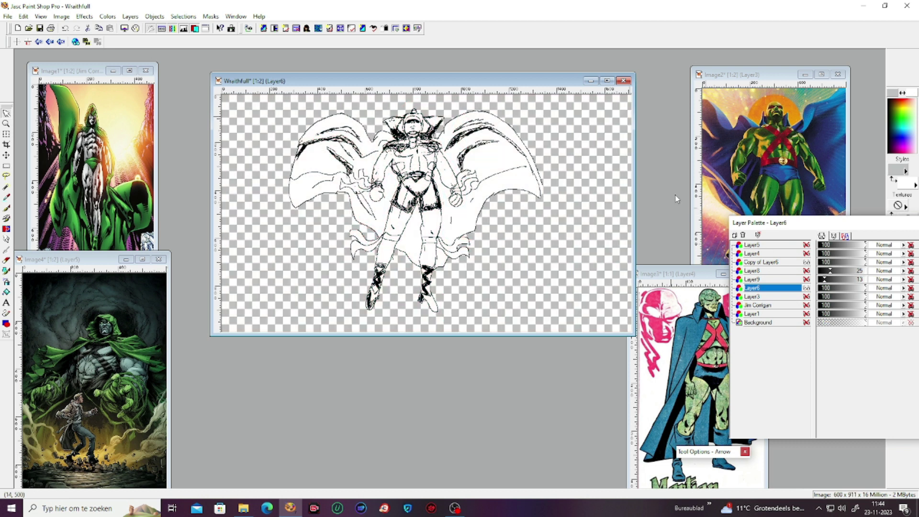
# Inspect the line drawing up close and compare it with Layer9's shadows shown and hidden.
pyautogui.scroll(1, 420, 140)
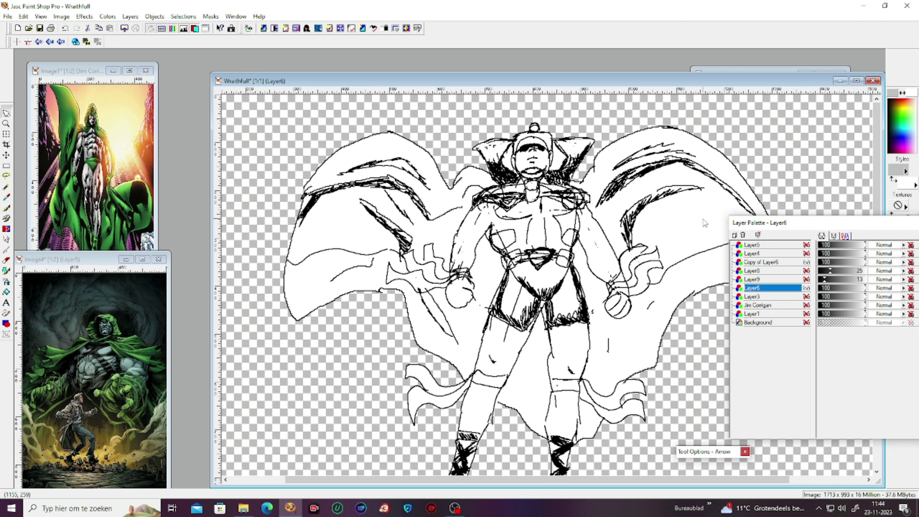
pyautogui.scroll(-1, 704, 222)
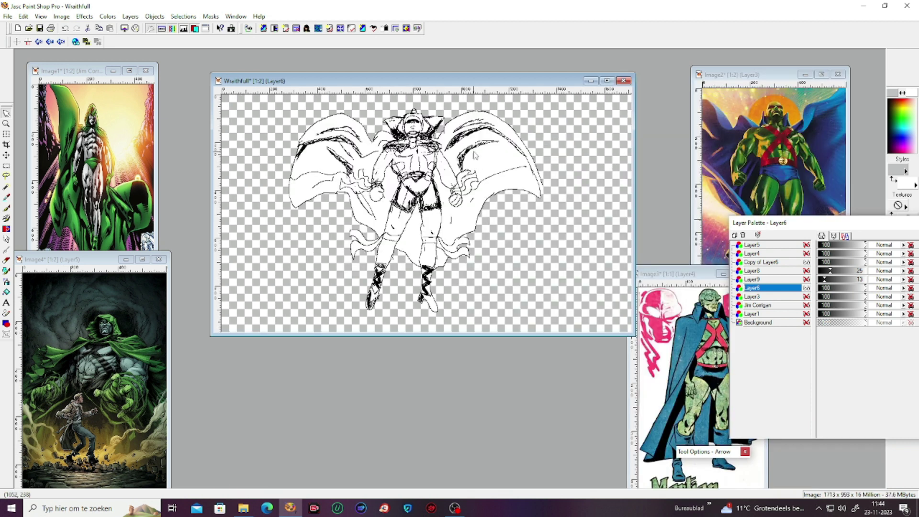
pyautogui.scroll(1, 474, 154)
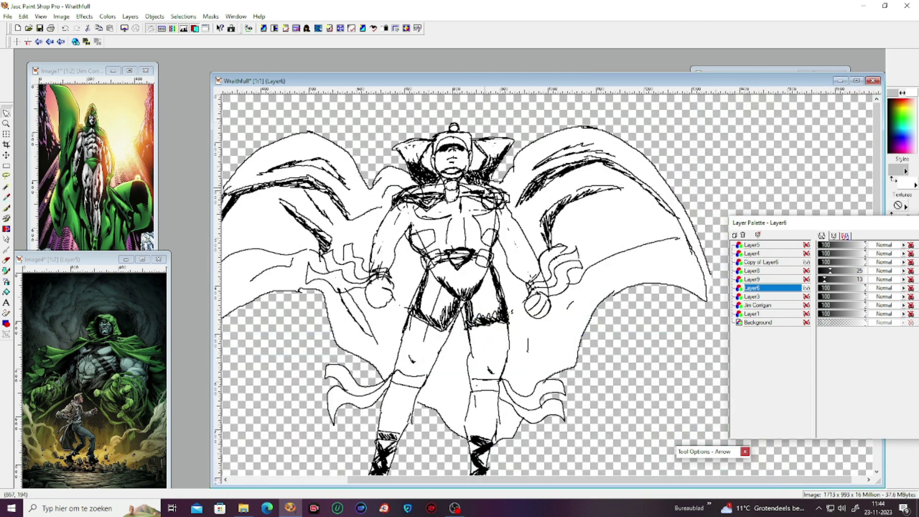
pyautogui.scroll(-1, 488, 187)
pyautogui.scroll(1, 488, 187)
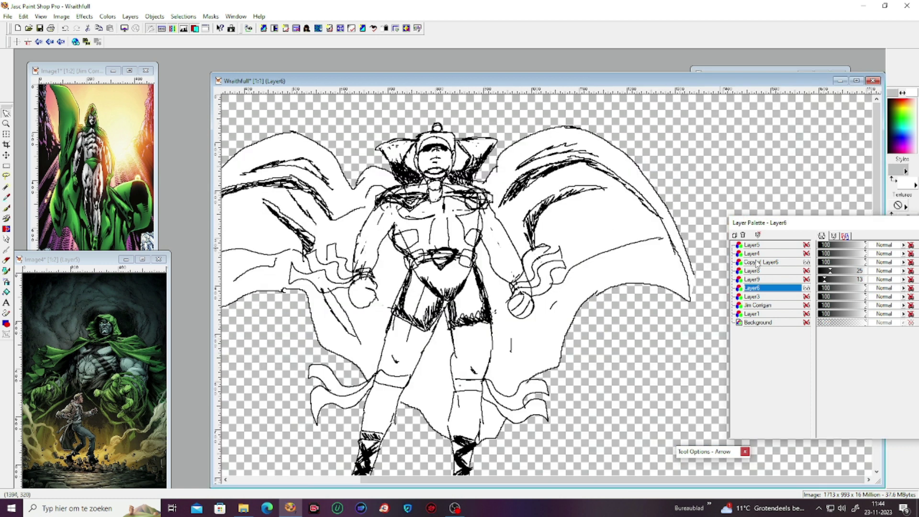
pyautogui.click(806, 279)
pyautogui.click(806, 279)
pyautogui.click(805, 280)
pyautogui.click(805, 279)
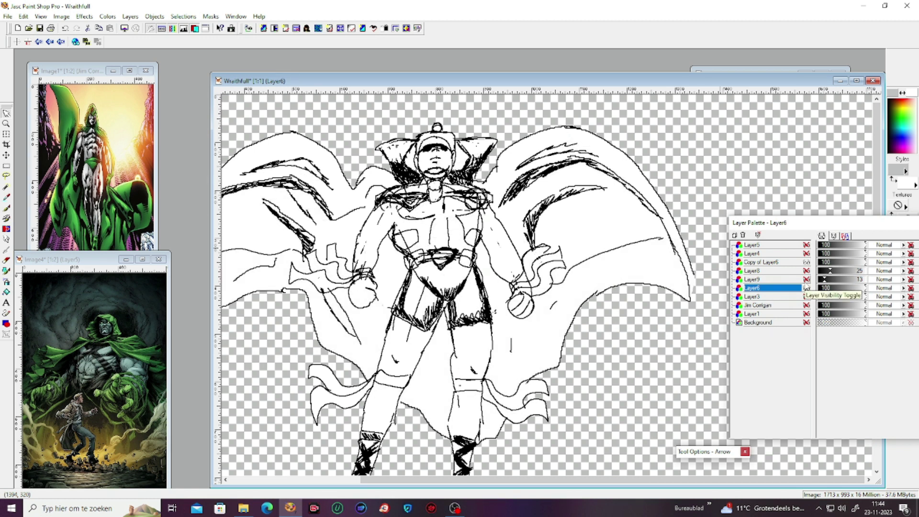
pyautogui.click(807, 287)
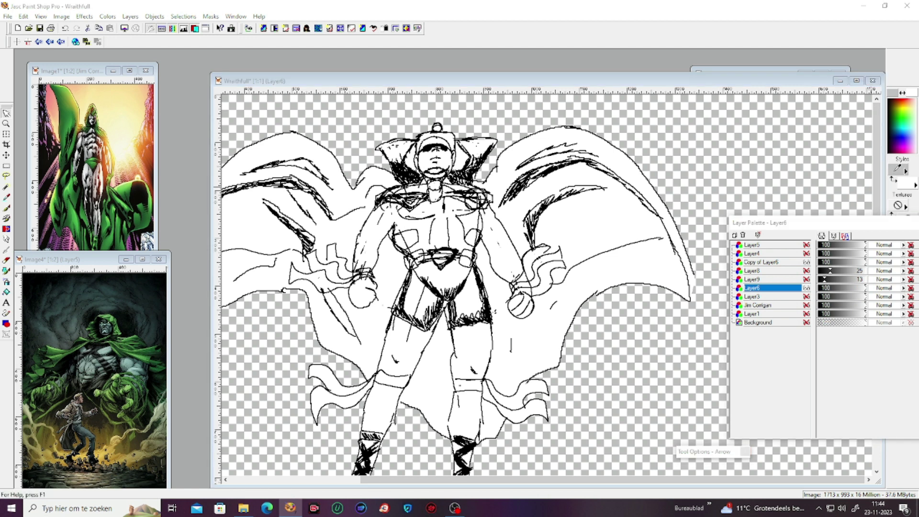
# Set the foreground color to dark red with red 192, green 0 and blue 0, and activate the Color Replacer.
pyautogui.click(897, 169)
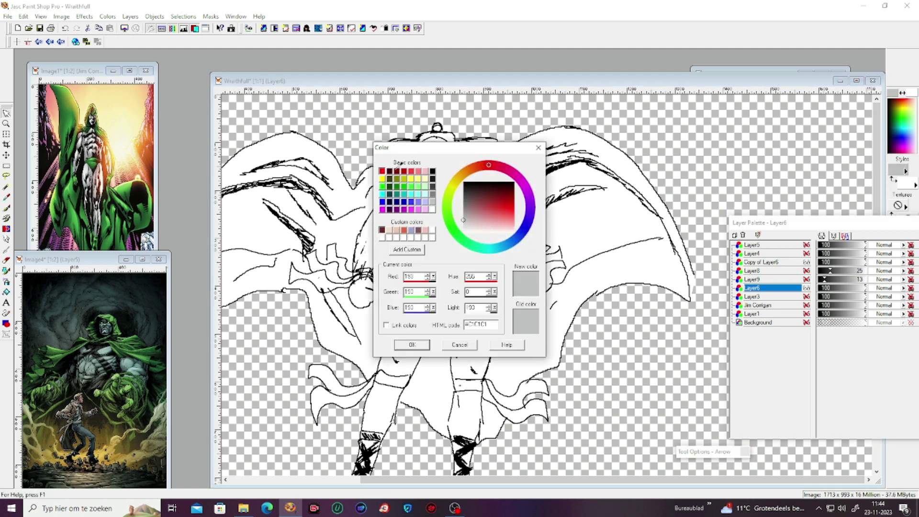
pyautogui.click(397, 170)
pyautogui.click(405, 170)
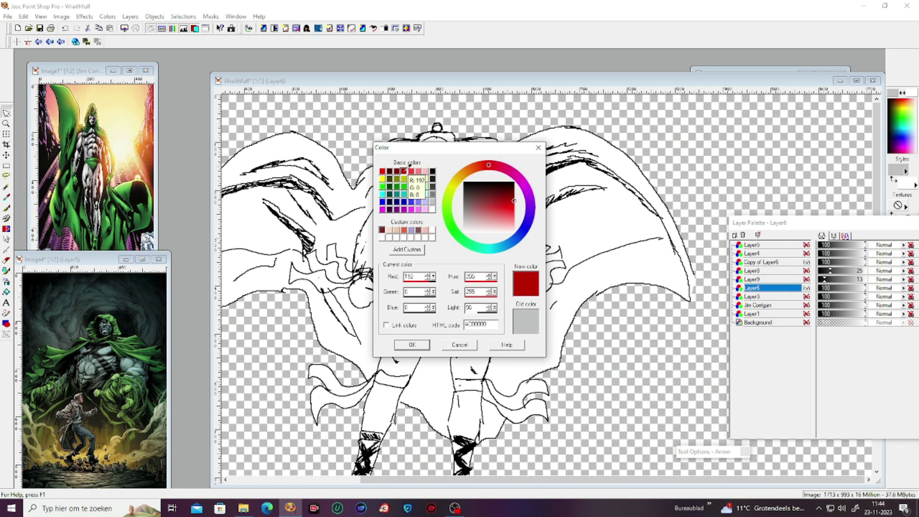
pyautogui.click(413, 344)
pyautogui.click(6, 231)
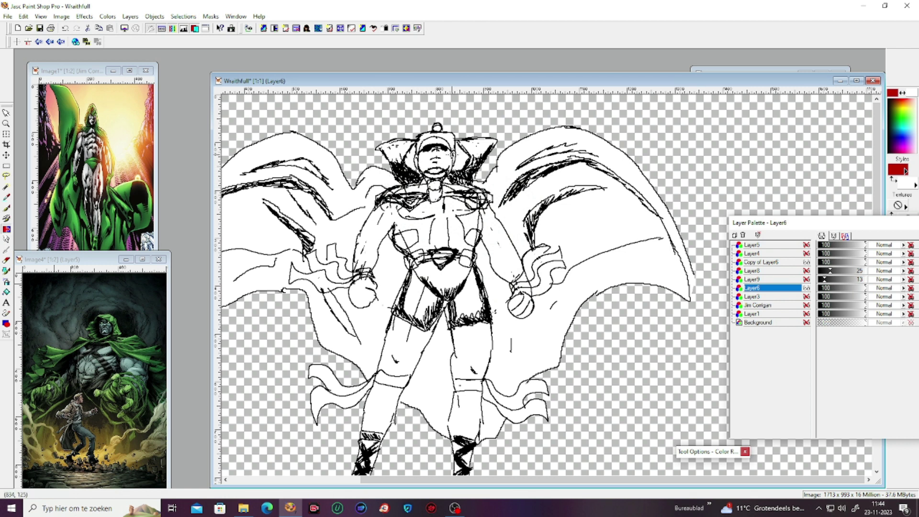
# Trace the cape's inner edge in dark red around the collar, shoulders, the figure's right arm, hand and leg, and between the legs.
pyautogui.moveTo(412, 181)
pyautogui.mouseDown()
pyautogui.moveTo(400, 161)
pyautogui.moveTo(416, 140)
pyautogui.moveTo(462, 140)
pyautogui.moveTo(473, 162)
pyautogui.moveTo(454, 182)
pyautogui.moveTo(467, 184)
pyautogui.moveTo(481, 149)
pyautogui.moveTo(471, 161)
pyautogui.mouseUp()
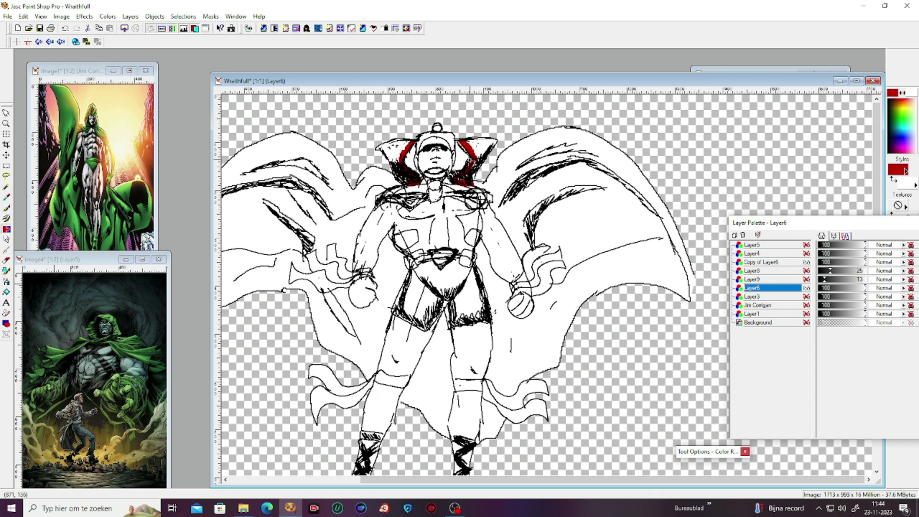
pyautogui.moveTo(385, 192)
pyautogui.mouseDown()
pyautogui.moveTo(464, 184)
pyautogui.moveTo(480, 174)
pyautogui.moveTo(465, 160)
pyautogui.moveTo(448, 163)
pyautogui.moveTo(464, 177)
pyautogui.moveTo(455, 189)
pyautogui.moveTo(489, 187)
pyautogui.moveTo(470, 168)
pyautogui.moveTo(488, 186)
pyautogui.moveTo(380, 196)
pyautogui.moveTo(351, 265)
pyautogui.mouseUp()
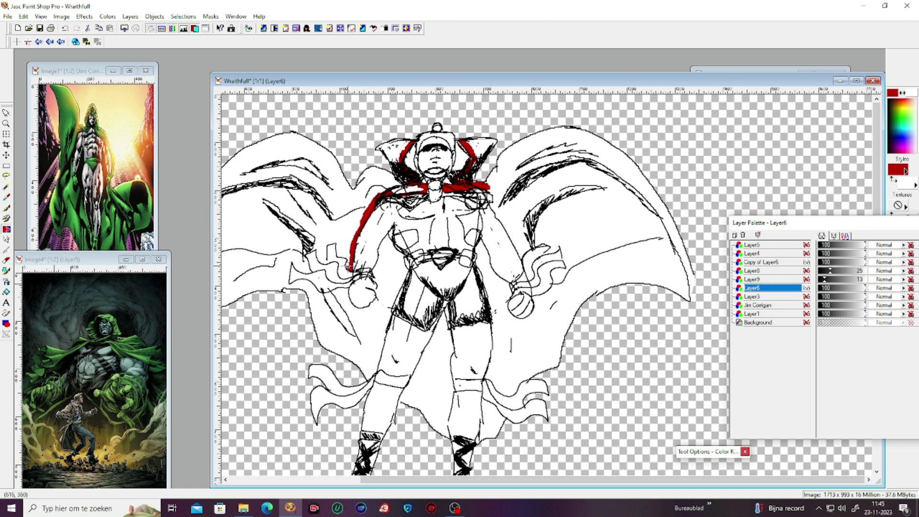
pyautogui.moveTo(336, 249)
pyautogui.mouseDown()
pyautogui.moveTo(317, 248)
pyautogui.moveTo(304, 254)
pyautogui.moveTo(309, 272)
pyautogui.moveTo(288, 261)
pyautogui.moveTo(284, 289)
pyautogui.moveTo(298, 279)
pyautogui.moveTo(325, 298)
pyautogui.moveTo(343, 288)
pyautogui.moveTo(353, 306)
pyautogui.moveTo(367, 309)
pyautogui.moveTo(380, 292)
pyautogui.moveTo(386, 242)
pyautogui.moveTo(406, 270)
pyautogui.moveTo(389, 305)
pyautogui.mouseUp()
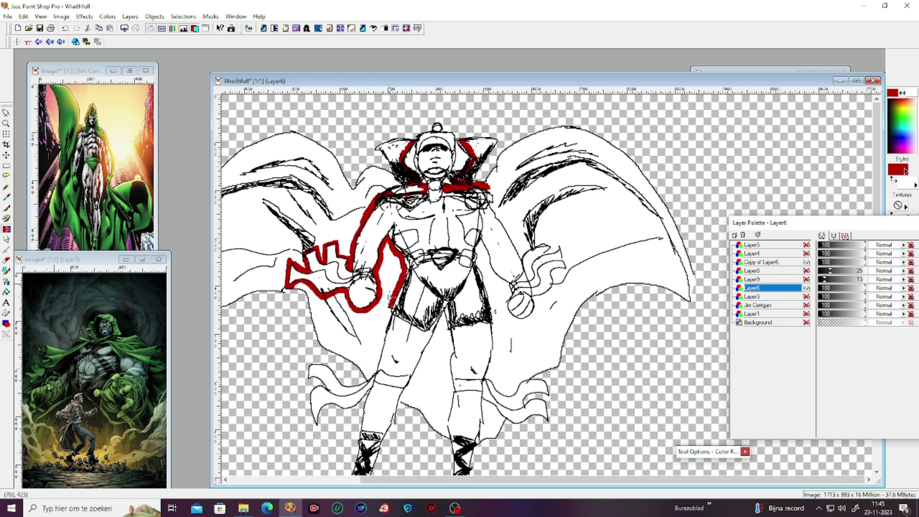
pyautogui.moveTo(389, 297); pyautogui.dragTo(365, 376)
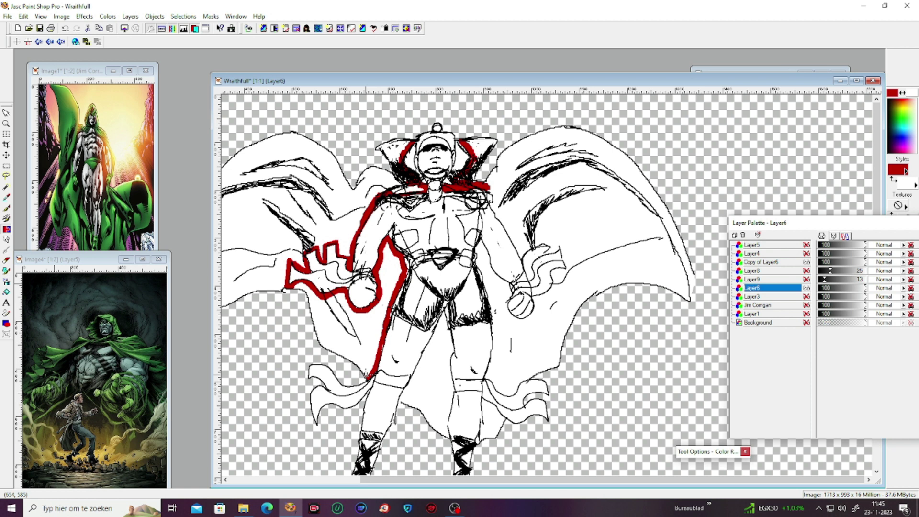
pyautogui.moveTo(411, 398)
pyautogui.mouseDown()
pyautogui.moveTo(457, 270)
pyautogui.moveTo(442, 318)
pyautogui.moveTo(449, 410)
pyautogui.moveTo(452, 393)
pyautogui.moveTo(445, 436)
pyautogui.moveTo(478, 444)
pyautogui.moveTo(481, 407)
pyautogui.mouseUp()
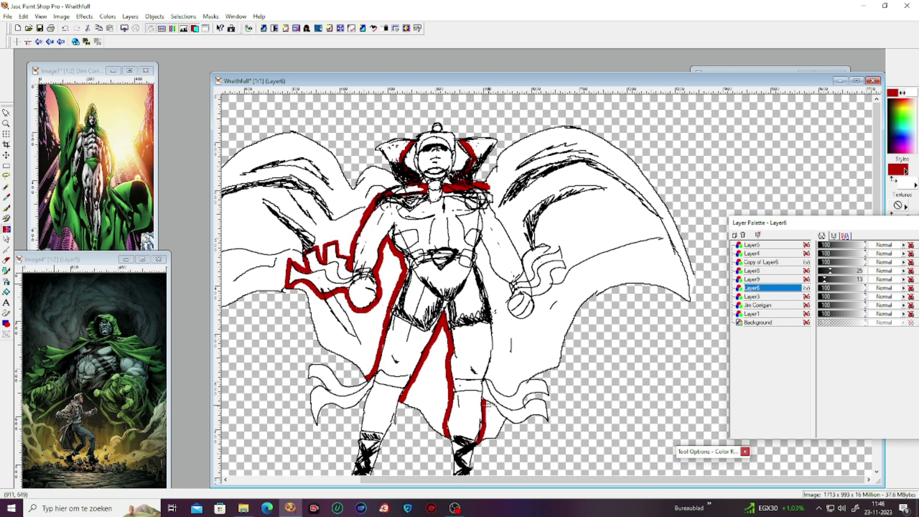
# Trace the remaining inner cape edge in dark red along the figure's left leg, lower ribbon, torso, hand and arm.
pyautogui.moveTo(488, 404); pyautogui.dragTo(503, 413)
pyautogui.click(478, 247)
pyautogui.moveTo(481, 243)
pyautogui.mouseDown()
pyautogui.moveTo(495, 314)
pyautogui.moveTo(487, 378)
pyautogui.moveTo(500, 355)
pyautogui.moveTo(488, 376)
pyautogui.moveTo(506, 393)
pyautogui.moveTo(529, 373)
pyautogui.moveTo(517, 391)
pyautogui.mouseUp()
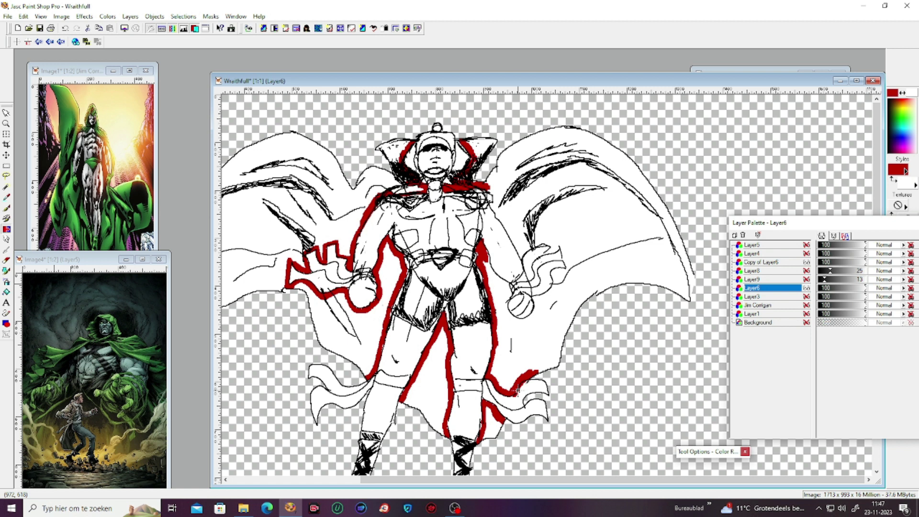
pyautogui.hotkey('ctrl', 'z')
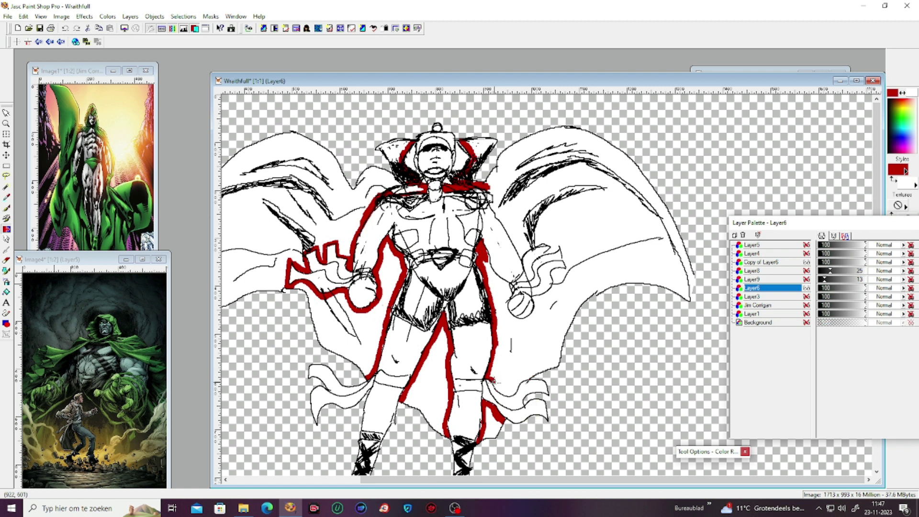
pyautogui.moveTo(500, 389)
pyautogui.mouseDown()
pyautogui.moveTo(512, 394)
pyautogui.moveTo(529, 376)
pyautogui.mouseUp()
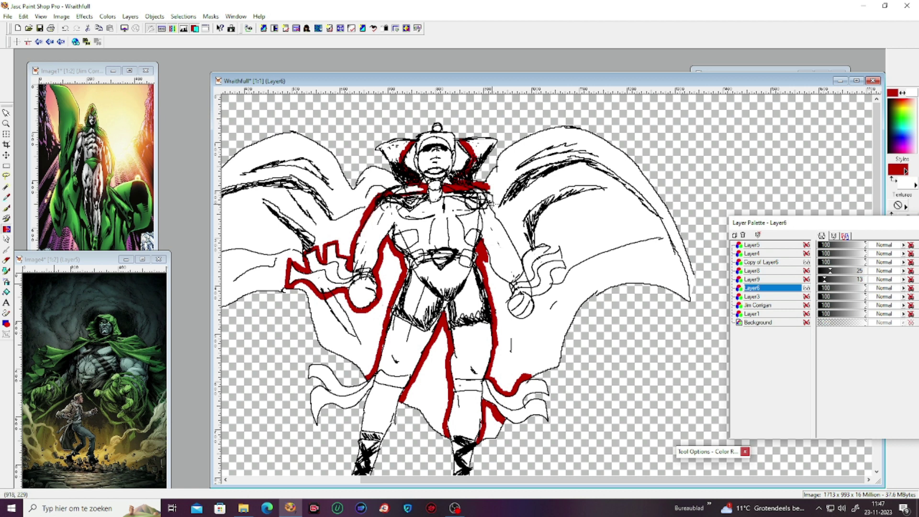
pyautogui.moveTo(486, 259)
pyautogui.mouseDown()
pyautogui.moveTo(508, 286)
pyautogui.moveTo(508, 316)
pyautogui.moveTo(527, 321)
pyautogui.moveTo(567, 262)
pyautogui.moveTo(562, 244)
pyautogui.moveTo(553, 249)
pyautogui.moveTo(528, 247)
pyautogui.mouseUp()
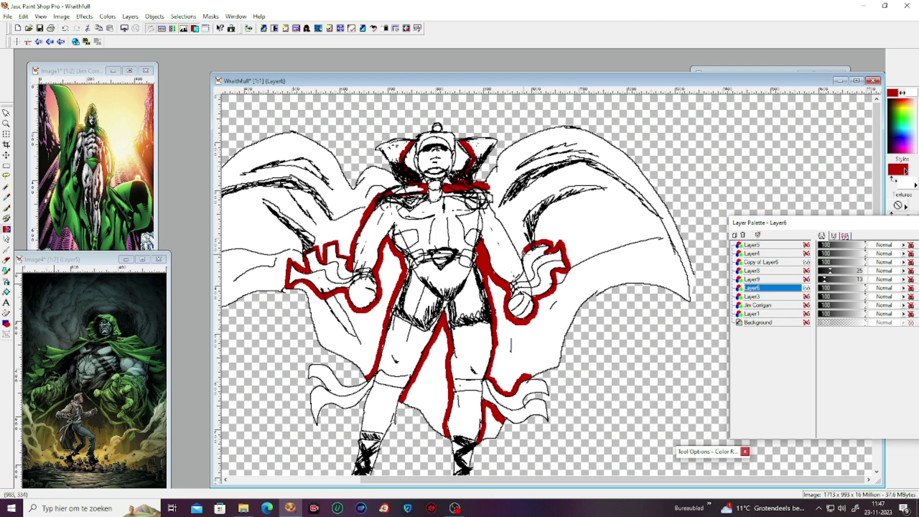
pyautogui.moveTo(494, 188)
pyautogui.mouseDown()
pyautogui.moveTo(494, 210)
pyautogui.moveTo(519, 251)
pyautogui.mouseUp()
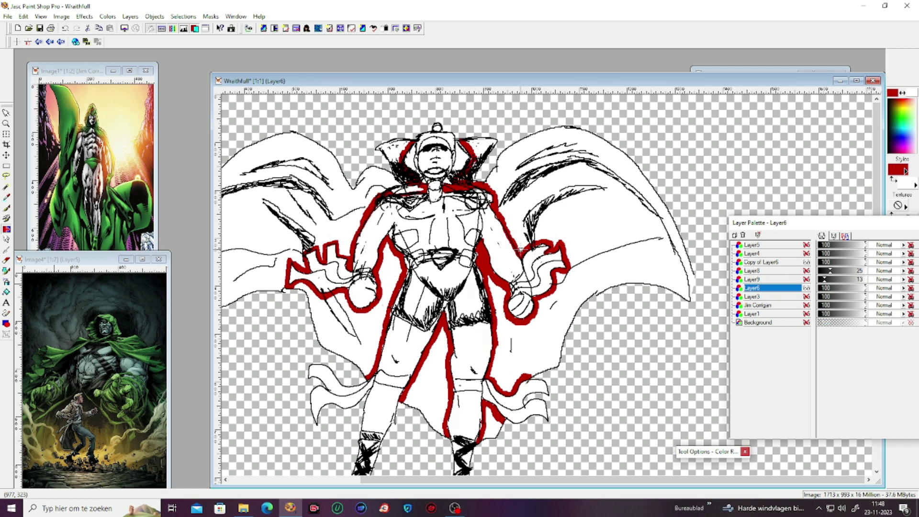
# Hide the Copy of Layer6 line art and flood-fill the cape, collar and lower cape areas of Layer6 with dark red.
pyautogui.click(807, 288)
pyautogui.click(806, 288)
pyautogui.click(806, 262)
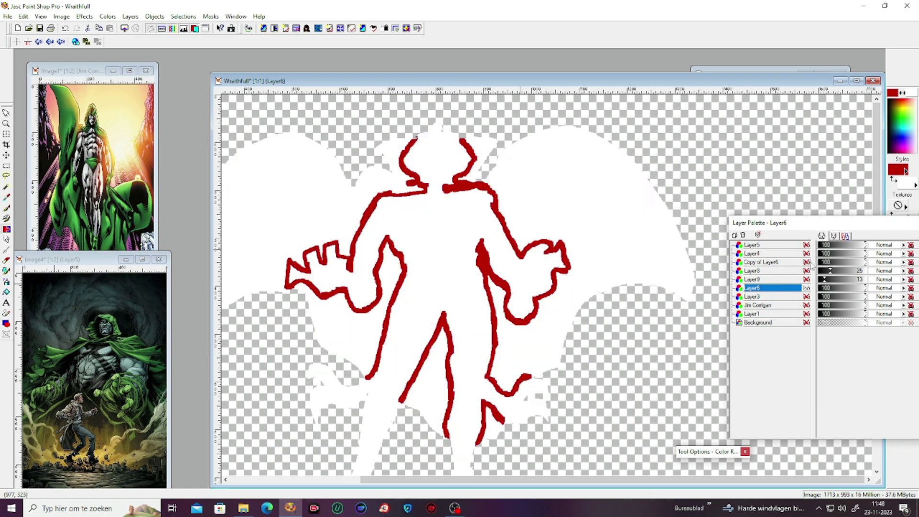
pyautogui.click(6, 292)
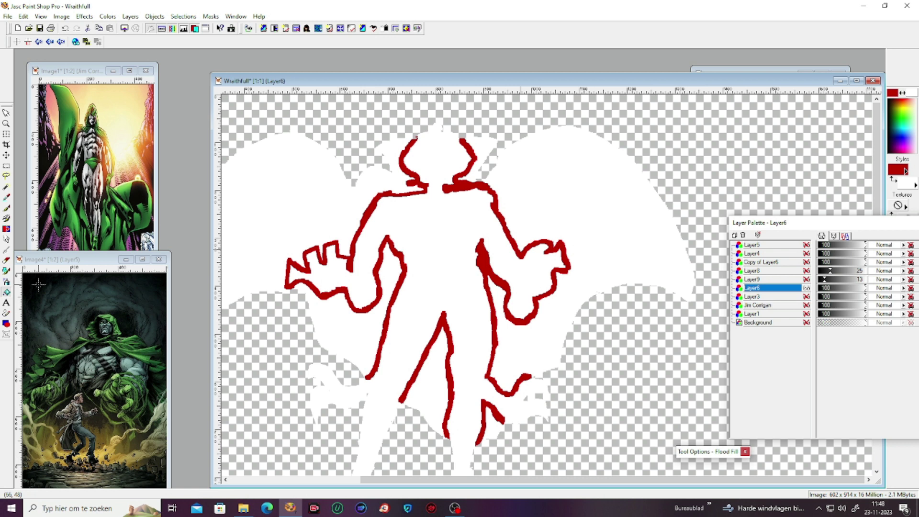
pyautogui.click(316, 228)
pyautogui.click(579, 197)
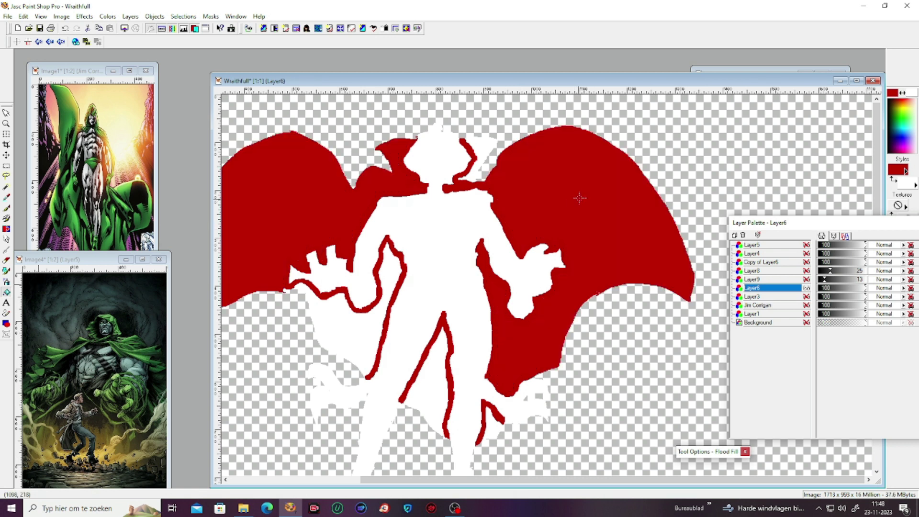
pyautogui.click(488, 145)
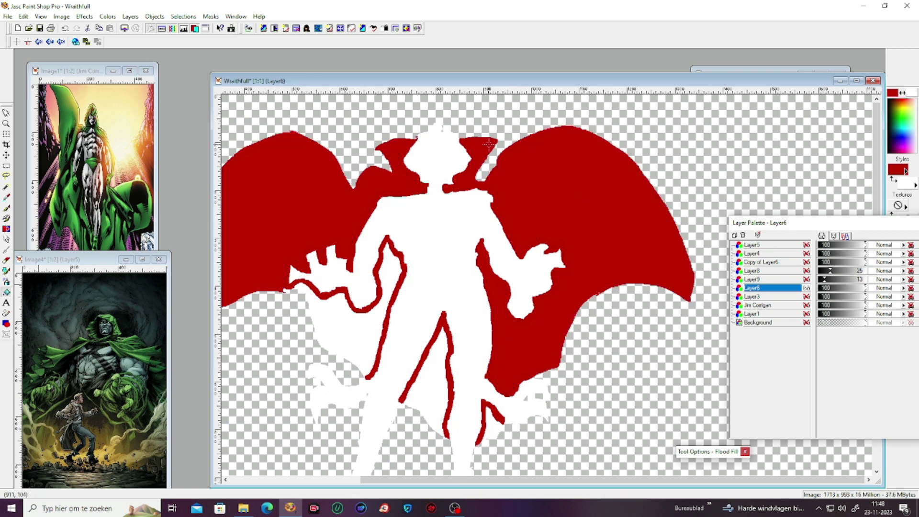
pyautogui.click(431, 386)
pyautogui.click(488, 424)
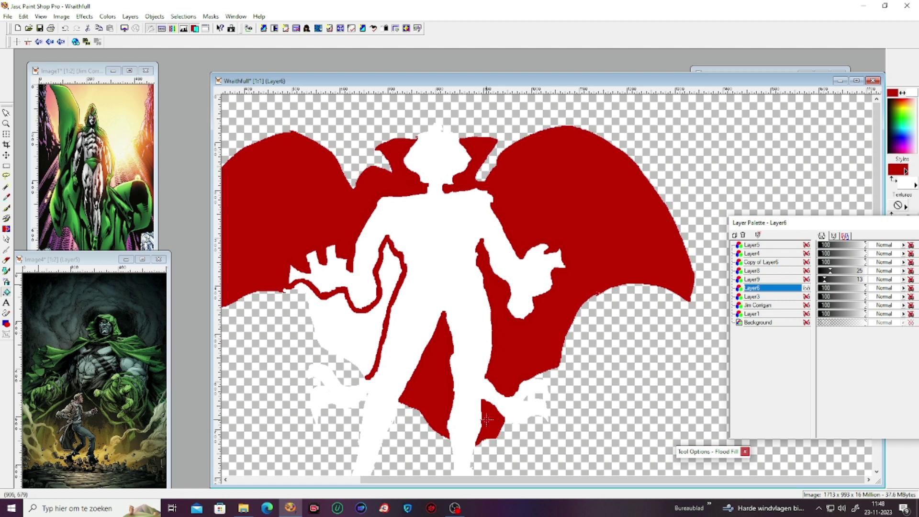
pyautogui.click(364, 329)
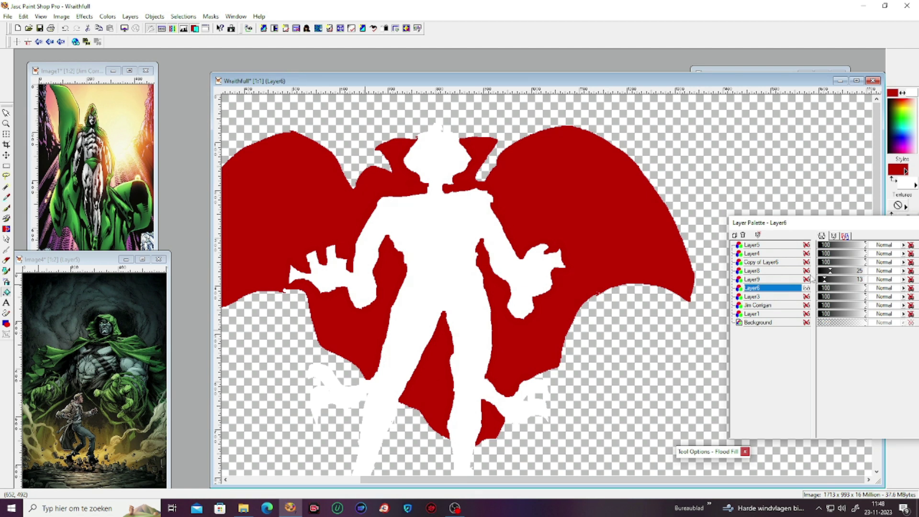
# Set the foreground color to black with red 0, green 0 and blue 0, and activate the Paint Brush.
pyautogui.click(895, 168)
pyautogui.click(433, 171)
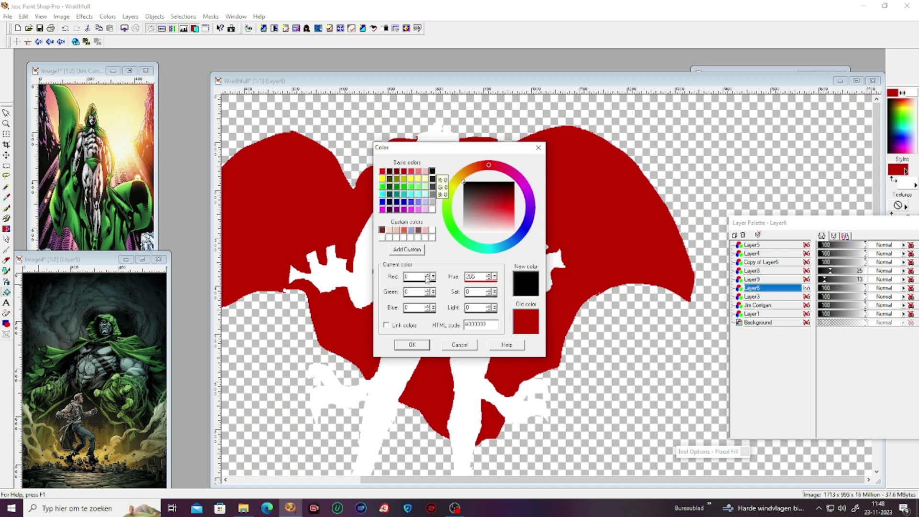
pyautogui.click(412, 344)
pyautogui.click(6, 208)
pyautogui.press('KP_Subtract')
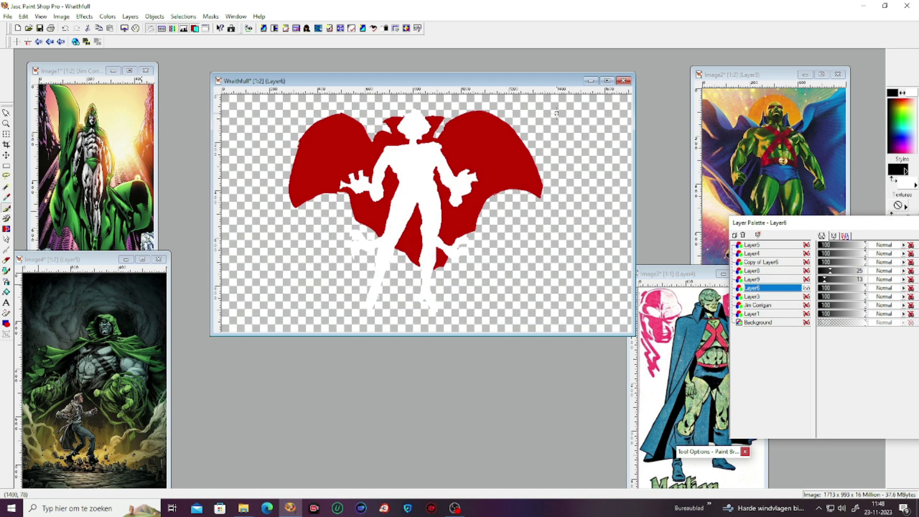
pyautogui.moveTo(558, 108)
pyautogui.mouseDown()
pyautogui.moveTo(572, 113)
pyautogui.moveTo(584, 100)
pyautogui.moveTo(593, 115)
pyautogui.moveTo(560, 125)
pyautogui.moveTo(566, 132)
pyautogui.moveTo(618, 126)
pyautogui.mouseUp()
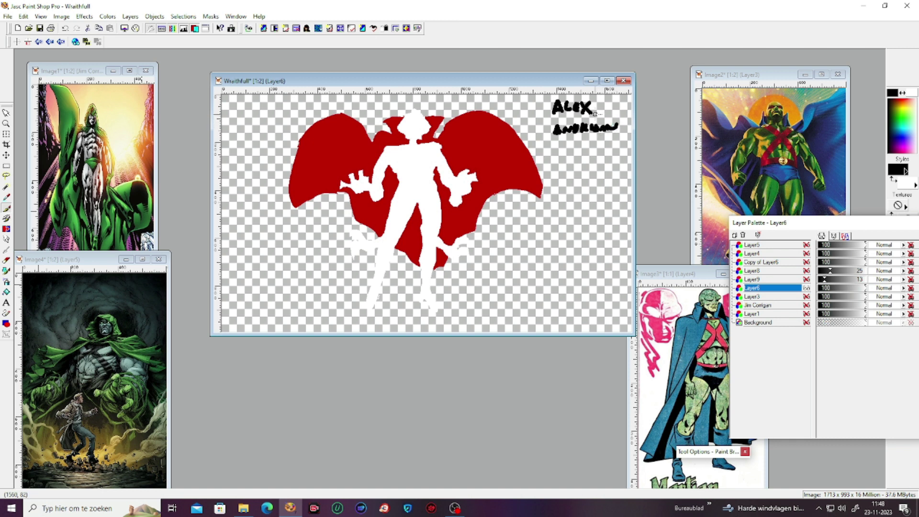
pyautogui.hotkey('ctrl', 'z')
pyautogui.hotkey('ctrl', 'z')
pyautogui.hotkey('ctrl', 'z')
pyautogui.hotkey('ctrl', 'z')
pyautogui.hotkey('ctrl', 'z')
pyautogui.hotkey('ctrl', 'z')
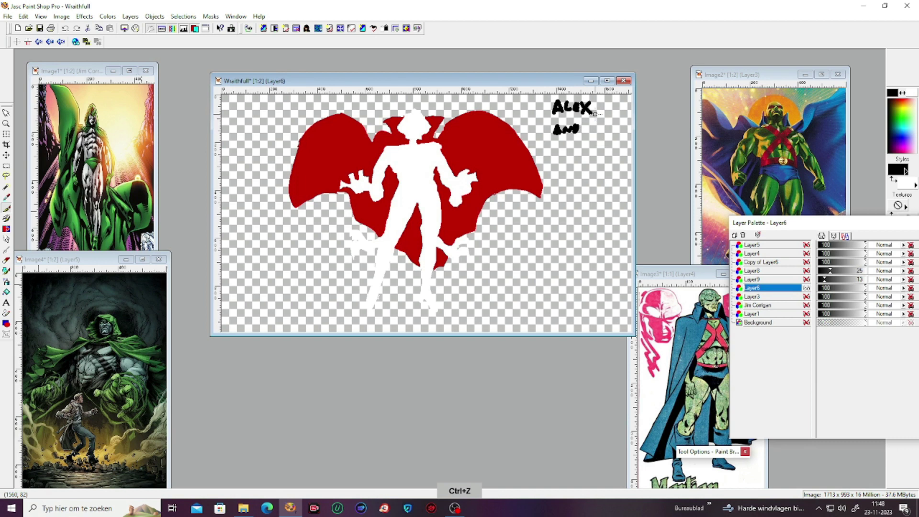
pyautogui.hotkey('ctrl', 'z')
pyautogui.hotkey('ctrl', 'z')
pyautogui.hotkey('ctrl', 'z')
pyautogui.hotkey('ctrl', 'z')
pyautogui.hotkey('ctrl', 'z')
pyautogui.hotkey('ctrl', 'z')
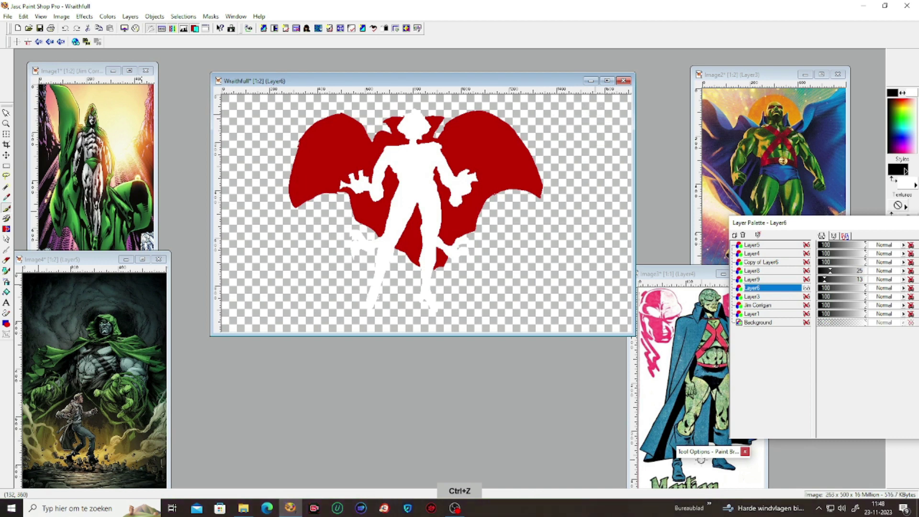
# Set the Paint Brush size to 1 and hand-letter the two names in black beside the cape's upper edge.
pyautogui.moveTo(704, 449)
pyautogui.moveTo(714, 409); pyautogui.dragTo(711, 417)
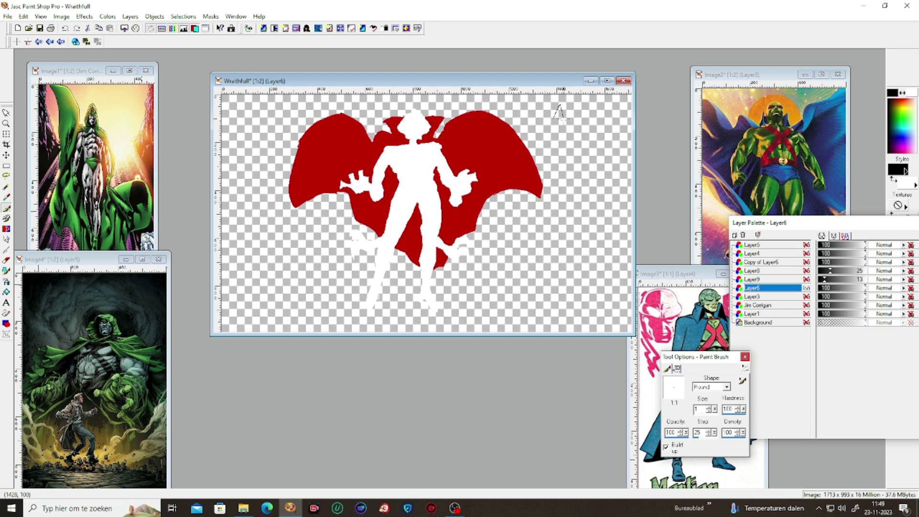
pyautogui.moveTo(570, 109); pyautogui.dragTo(576, 117)
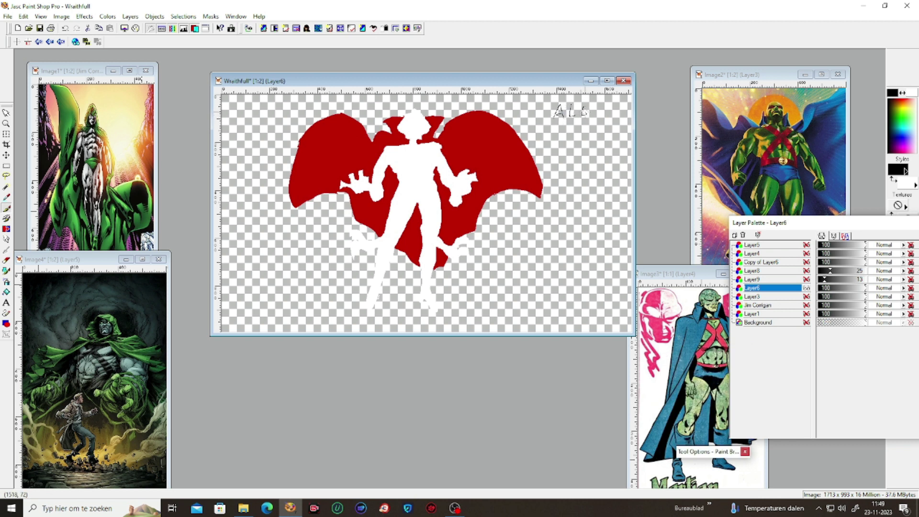
pyautogui.moveTo(593, 105)
pyautogui.mouseDown()
pyautogui.moveTo(603, 117)
pyautogui.moveTo(565, 139)
pyautogui.moveTo(582, 130)
pyautogui.moveTo(611, 143)
pyautogui.mouseUp()
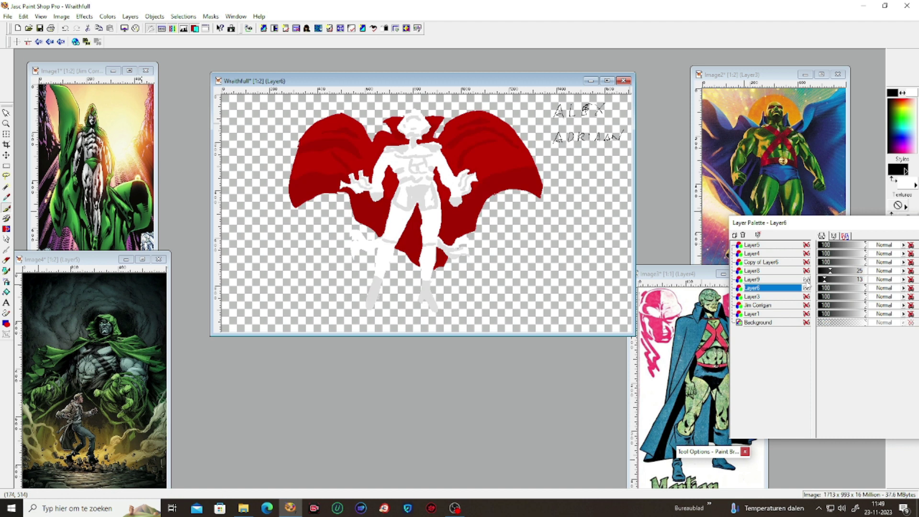
# Show the Copy of Layer6 line art again and check the coloring with the Layer9 shadows and Layer8 aura shown and hidden.
pyautogui.click(807, 279)
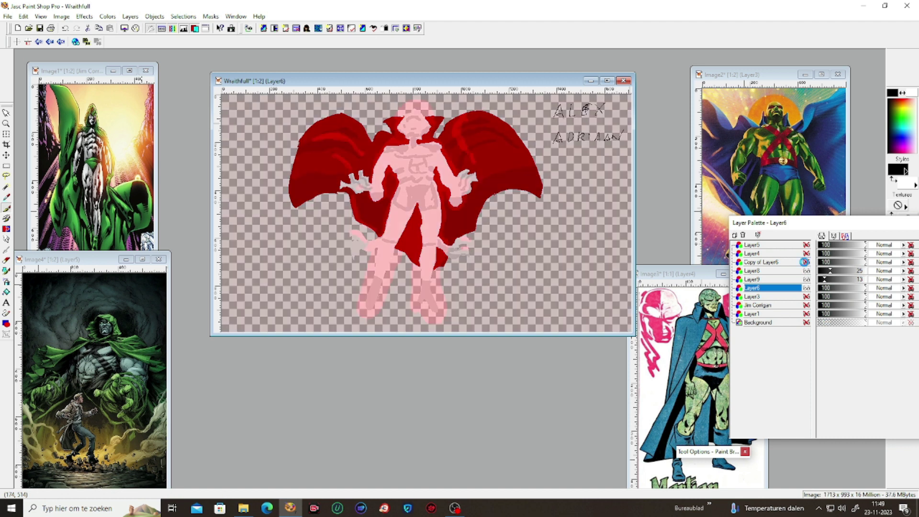
pyautogui.click(806, 262)
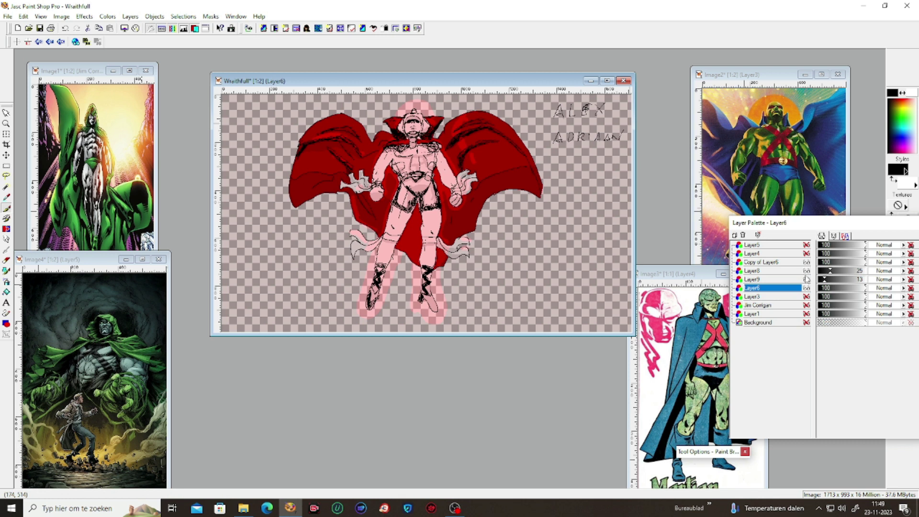
pyautogui.click(807, 274)
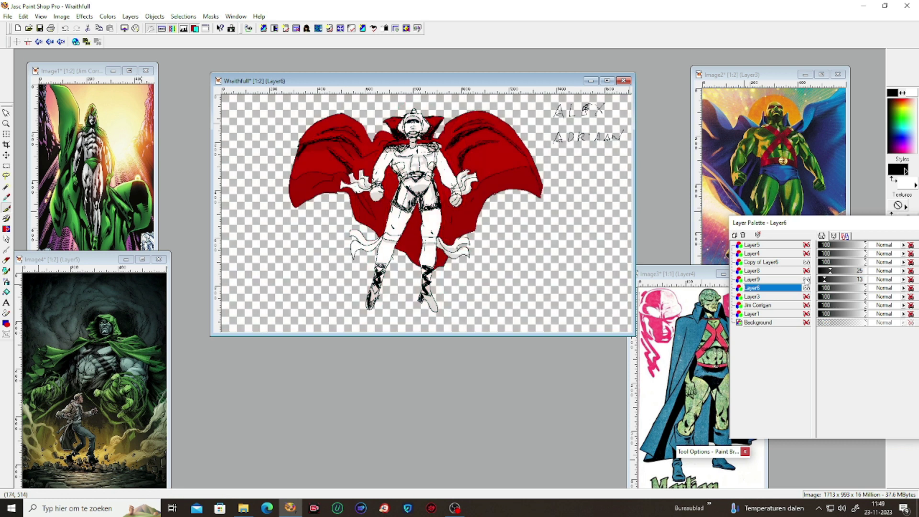
pyautogui.click(807, 280)
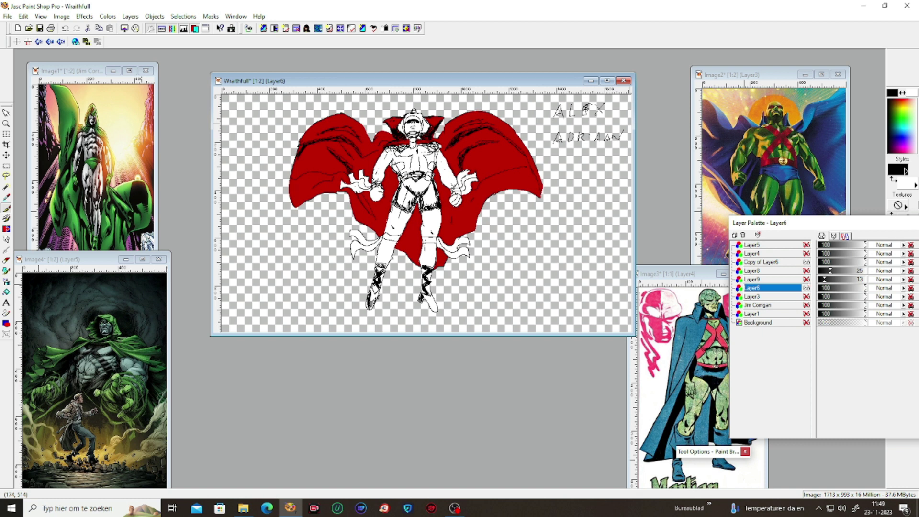
# Set the foreground color to the light coral red from the custom colors and activate the Color Replacer.
pyautogui.click(902, 169)
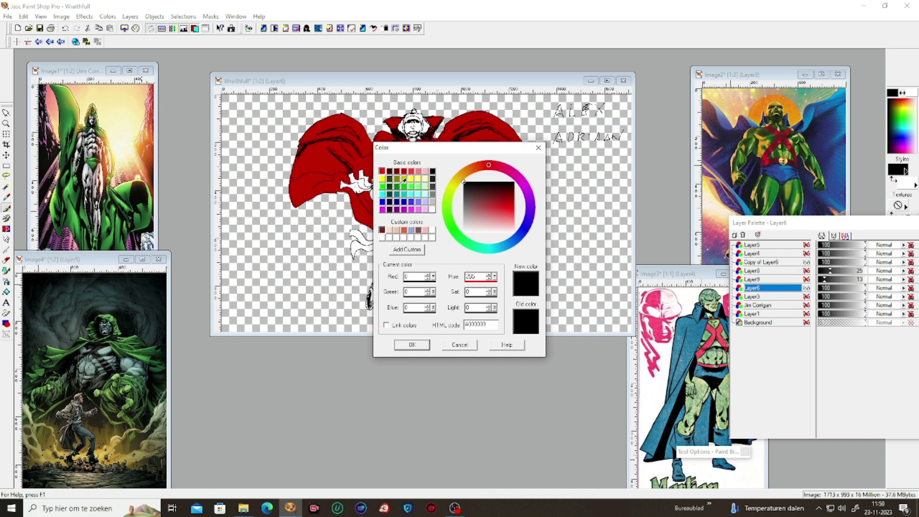
pyautogui.click(404, 229)
pyautogui.click(412, 345)
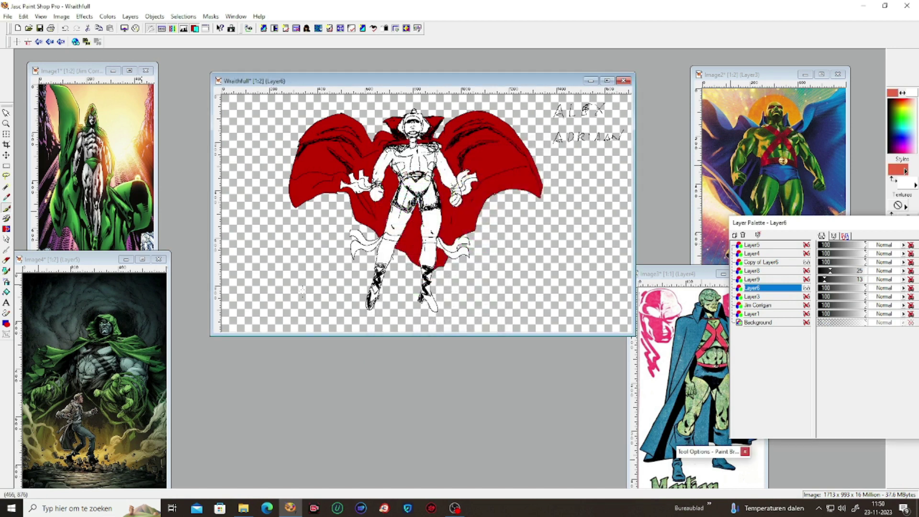
pyautogui.click(7, 229)
pyautogui.press('KP_Add')
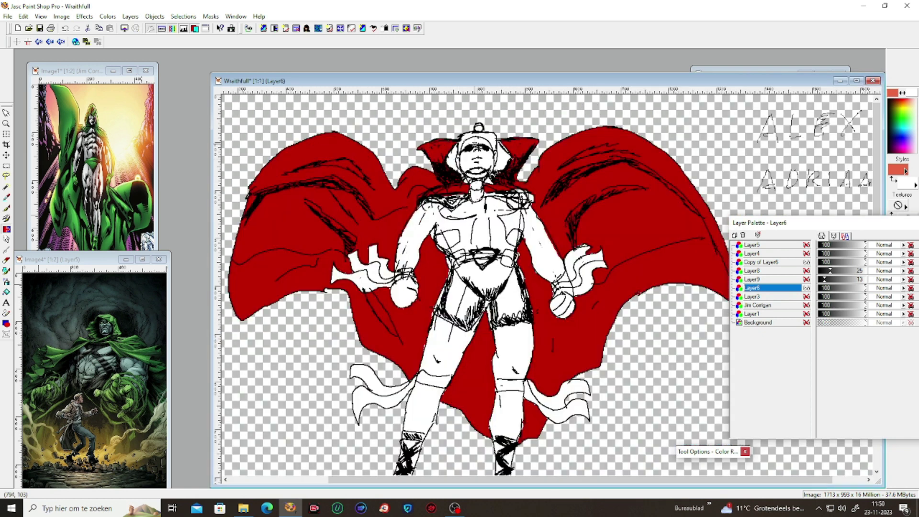
# Recolor the helmet, neck, shoulder pieces, torso side patches and waist belt on Layer6 in coral red.
pyautogui.moveTo(465, 161)
pyautogui.mouseDown()
pyautogui.moveTo(490, 140)
pyautogui.moveTo(462, 136)
pyautogui.moveTo(479, 125)
pyautogui.moveTo(489, 137)
pyautogui.moveTo(476, 140)
pyautogui.moveTo(496, 146)
pyautogui.moveTo(499, 137)
pyautogui.moveTo(492, 147)
pyautogui.moveTo(502, 146)
pyautogui.moveTo(501, 161)
pyautogui.moveTo(496, 156)
pyautogui.moveTo(506, 170)
pyautogui.moveTo(502, 144)
pyautogui.moveTo(512, 162)
pyautogui.moveTo(493, 146)
pyautogui.moveTo(458, 151)
pyautogui.moveTo(463, 144)
pyautogui.moveTo(461, 174)
pyautogui.moveTo(477, 185)
pyautogui.mouseUp()
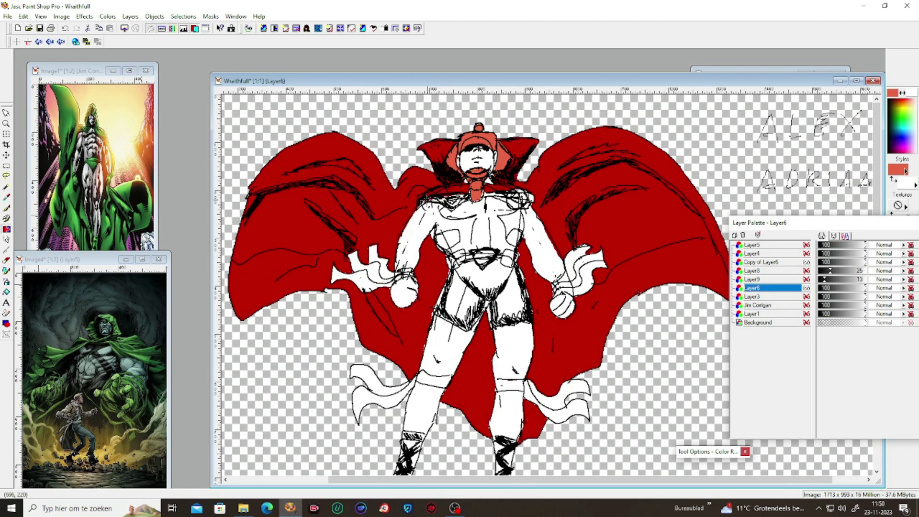
pyautogui.moveTo(440, 199)
pyautogui.mouseDown()
pyautogui.moveTo(453, 205)
pyautogui.moveTo(498, 193)
pyautogui.moveTo(522, 206)
pyautogui.moveTo(517, 194)
pyautogui.moveTo(527, 188)
pyautogui.moveTo(530, 202)
pyautogui.mouseUp()
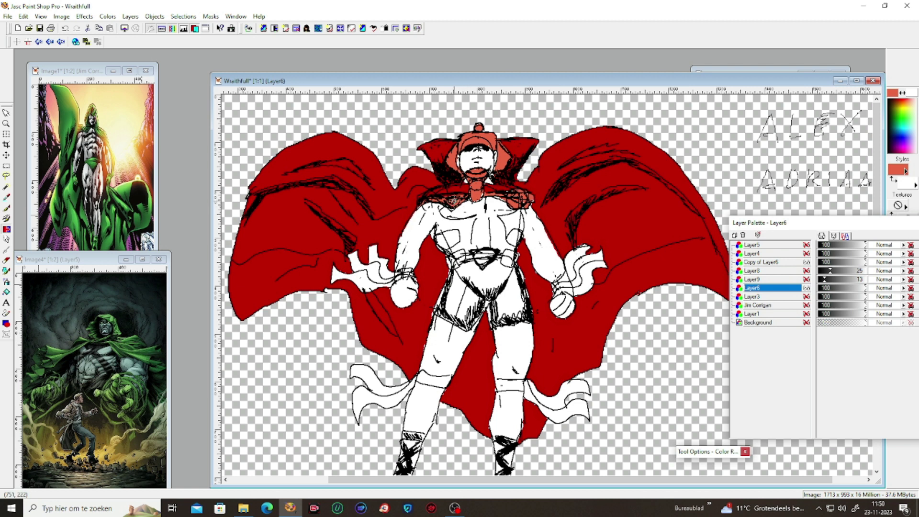
pyautogui.moveTo(433, 236)
pyautogui.mouseDown()
pyautogui.moveTo(462, 234)
pyautogui.moveTo(449, 248)
pyautogui.moveTo(435, 235)
pyautogui.moveTo(459, 242)
pyautogui.moveTo(442, 245)
pyautogui.mouseUp()
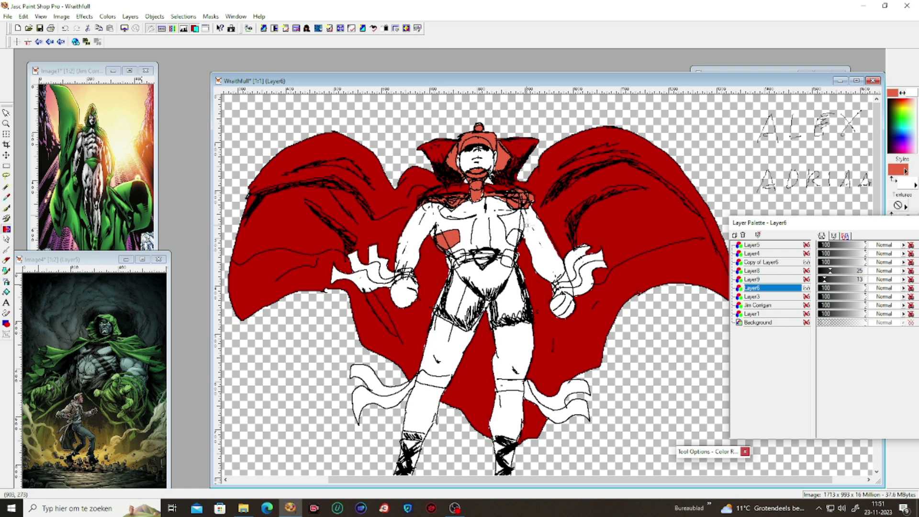
pyautogui.moveTo(509, 236)
pyautogui.mouseDown()
pyautogui.moveTo(518, 238)
pyautogui.moveTo(511, 235)
pyautogui.mouseUp()
pyautogui.moveTo(461, 259)
pyautogui.mouseDown()
pyautogui.moveTo(448, 257)
pyautogui.moveTo(462, 251)
pyautogui.moveTo(449, 264)
pyautogui.mouseUp()
pyautogui.moveTo(510, 252)
pyautogui.mouseDown()
pyautogui.moveTo(511, 262)
pyautogui.moveTo(516, 256)
pyautogui.moveTo(479, 256)
pyautogui.moveTo(483, 264)
pyautogui.moveTo(492, 256)
pyautogui.moveTo(477, 255)
pyautogui.moveTo(490, 259)
pyautogui.moveTo(493, 249)
pyautogui.moveTo(477, 250)
pyautogui.mouseUp()
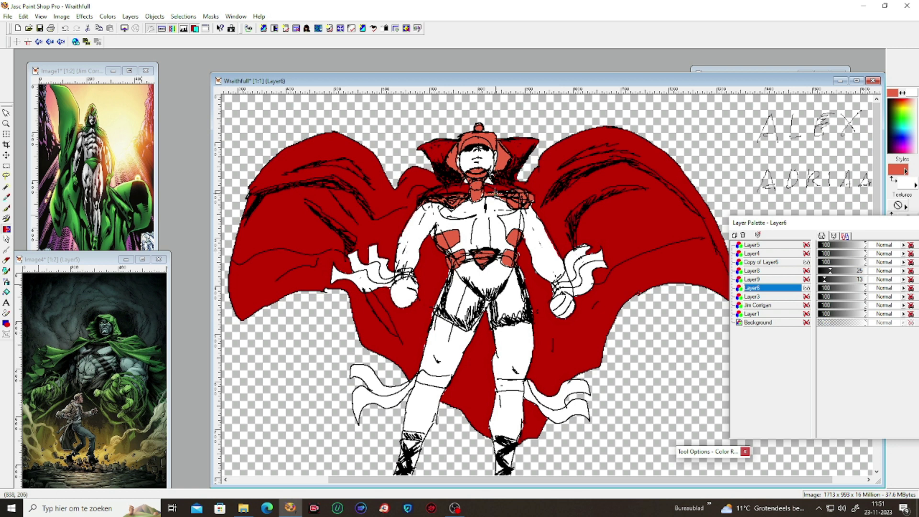
# Touch up the coral red at the neck, hide the Copy of Layer6 line art and add Layer10 above Layer6.
pyautogui.moveTo(473, 201); pyautogui.dragTo(472, 194)
pyautogui.click(807, 262)
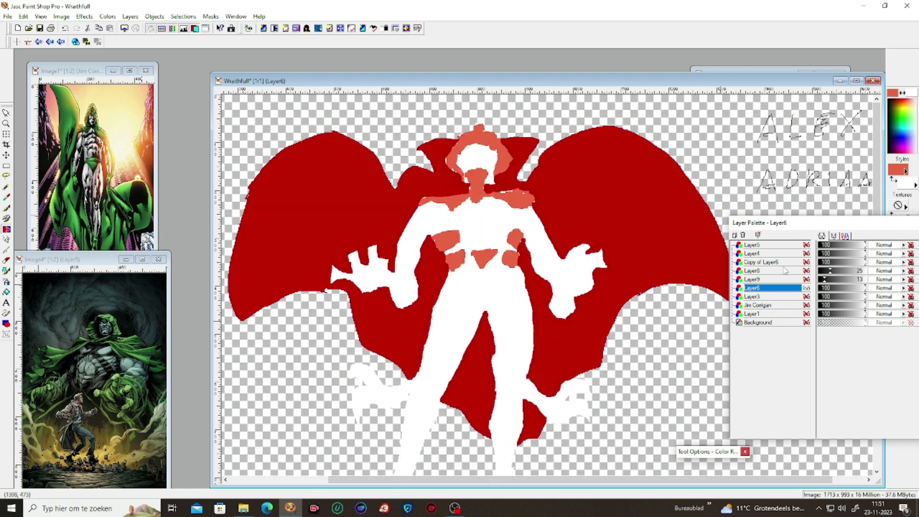
pyautogui.rightClick(779, 290)
pyautogui.click(781, 295)
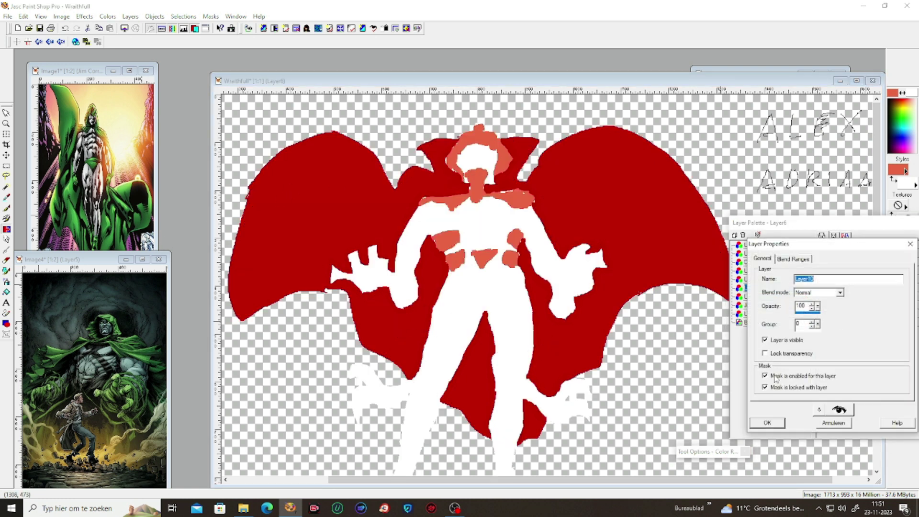
pyautogui.click(768, 423)
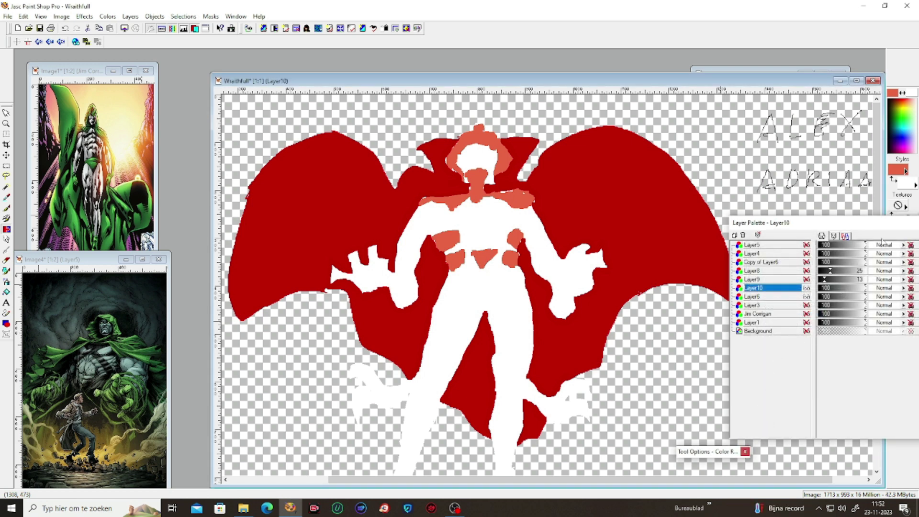
# Show the line art and paint highlights on Layer10 over the coral red parts using a smaller round Retouch brush in Lighten RGB mode.
pyautogui.click(6, 292)
pyautogui.click(806, 262)
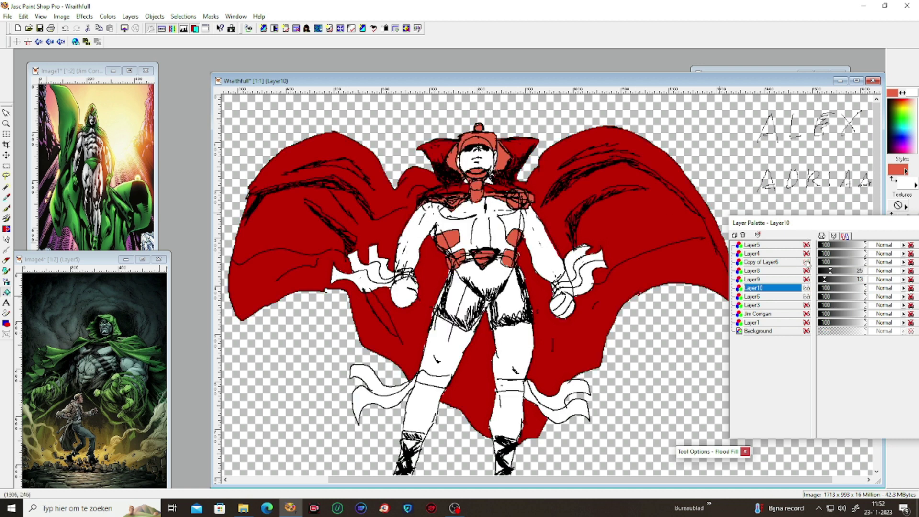
pyautogui.click(6, 240)
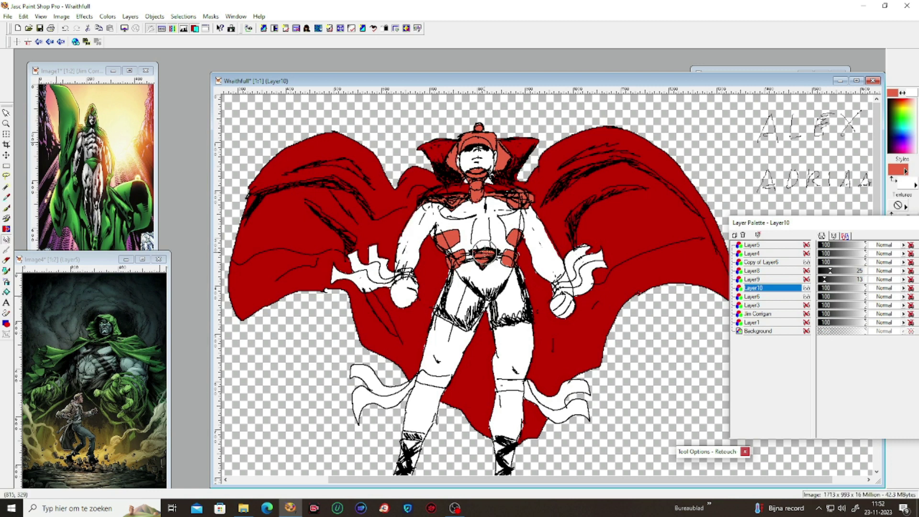
pyautogui.moveTo(709, 451)
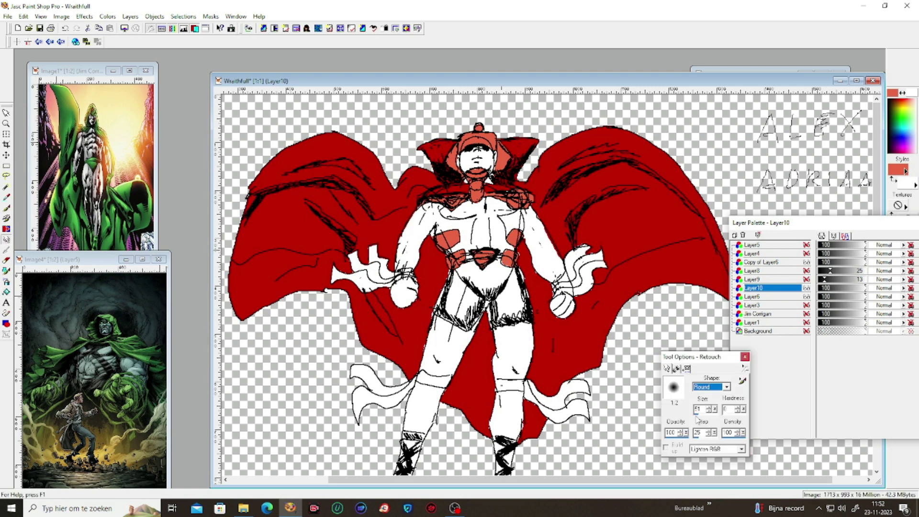
pyautogui.moveTo(700, 423); pyautogui.dragTo(699, 417)
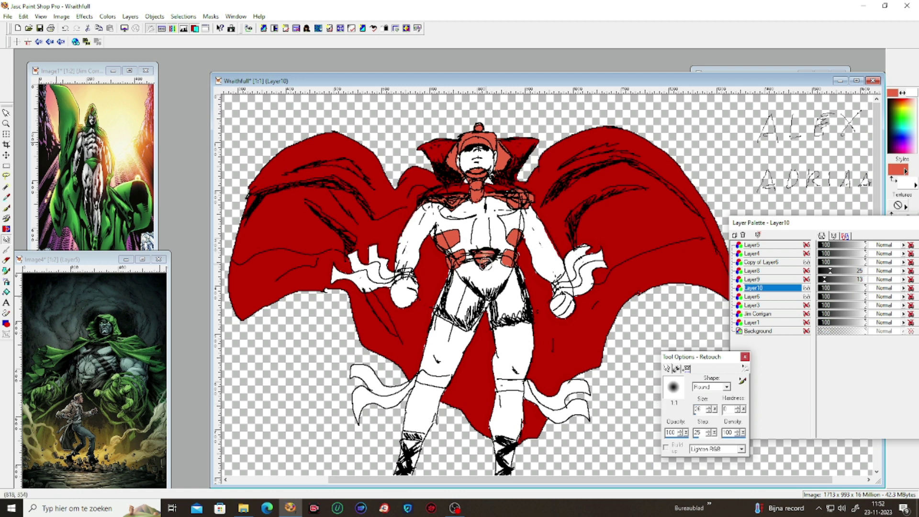
pyautogui.moveTo(453, 254)
pyautogui.mouseDown()
pyautogui.moveTo(460, 275)
pyautogui.moveTo(445, 230)
pyautogui.moveTo(448, 244)
pyautogui.moveTo(509, 241)
pyautogui.moveTo(508, 261)
pyautogui.moveTo(517, 235)
pyautogui.moveTo(471, 182)
pyautogui.moveTo(477, 173)
pyautogui.moveTo(479, 196)
pyautogui.moveTo(479, 129)
pyautogui.moveTo(504, 147)
pyautogui.moveTo(500, 159)
pyautogui.moveTo(483, 139)
pyautogui.moveTo(451, 162)
pyautogui.moveTo(459, 144)
pyautogui.moveTo(514, 139)
pyautogui.moveTo(518, 130)
pyautogui.moveTo(452, 206)
pyautogui.moveTo(517, 190)
pyautogui.moveTo(519, 209)
pyautogui.mouseUp()
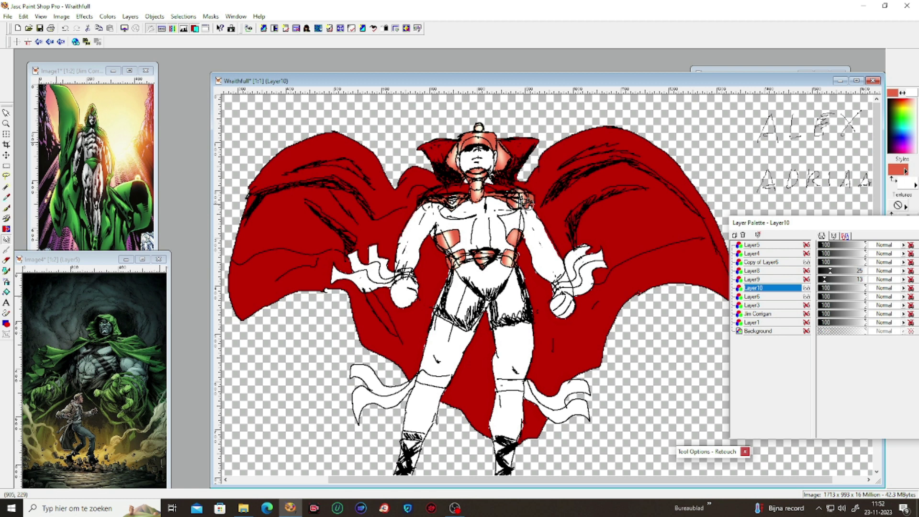
# Check the highlights without the line art, hide Layer10 and make Layer6 active with the line art shown again.
pyautogui.click(807, 263)
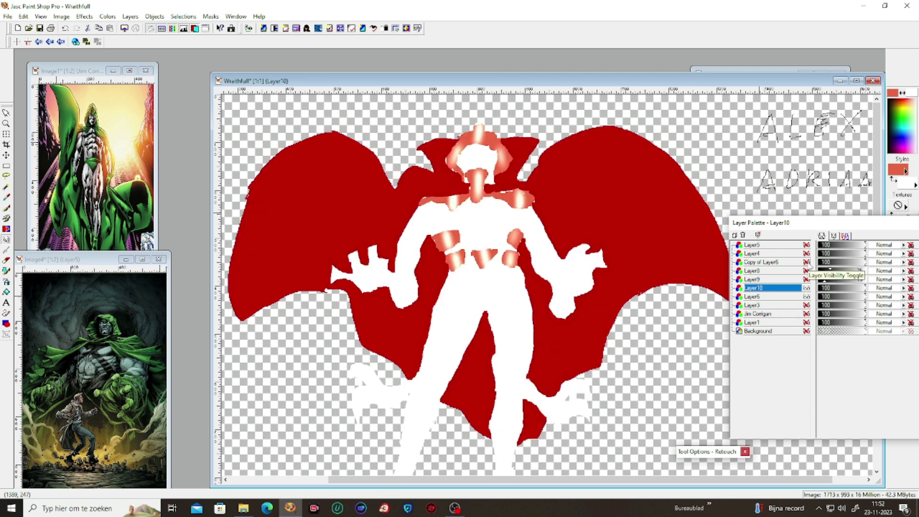
pyautogui.click(807, 288)
pyautogui.click(797, 297)
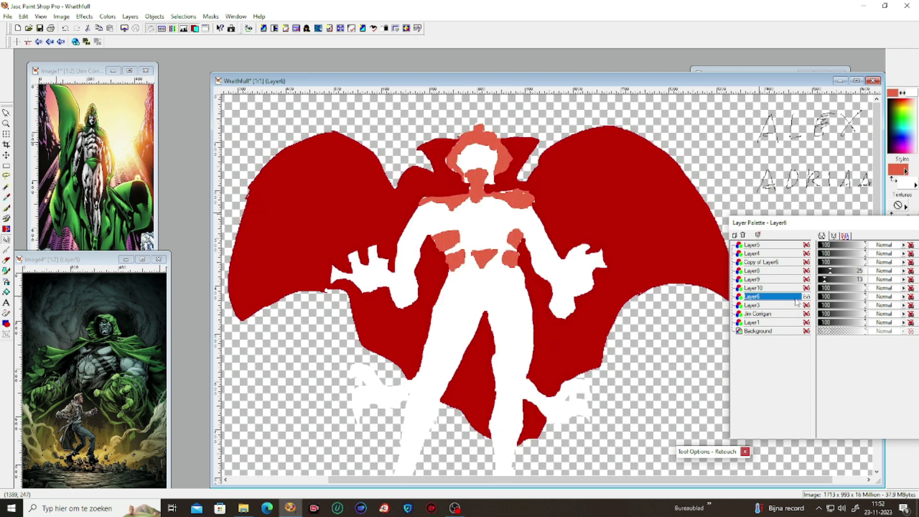
pyautogui.click(807, 262)
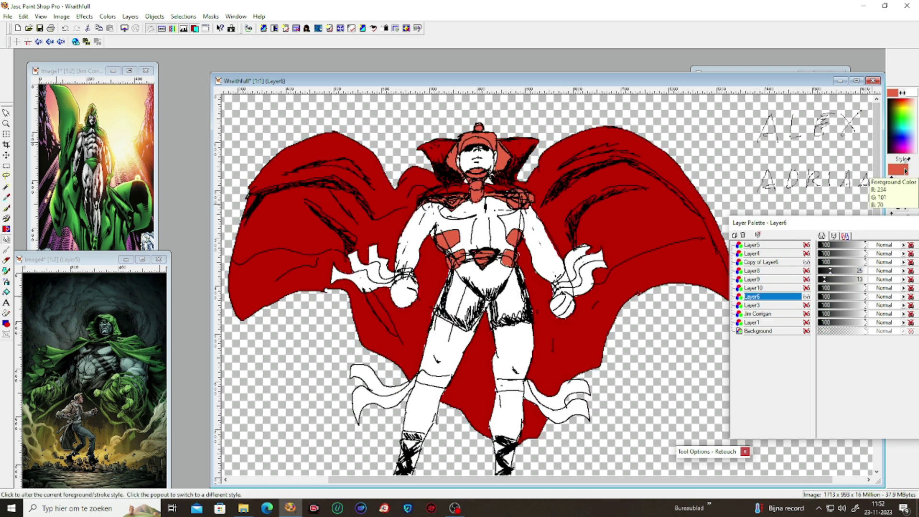
# Set the foreground color to light pink (#F3BFB5) and activate the Color Replacer.
pyautogui.click(902, 165)
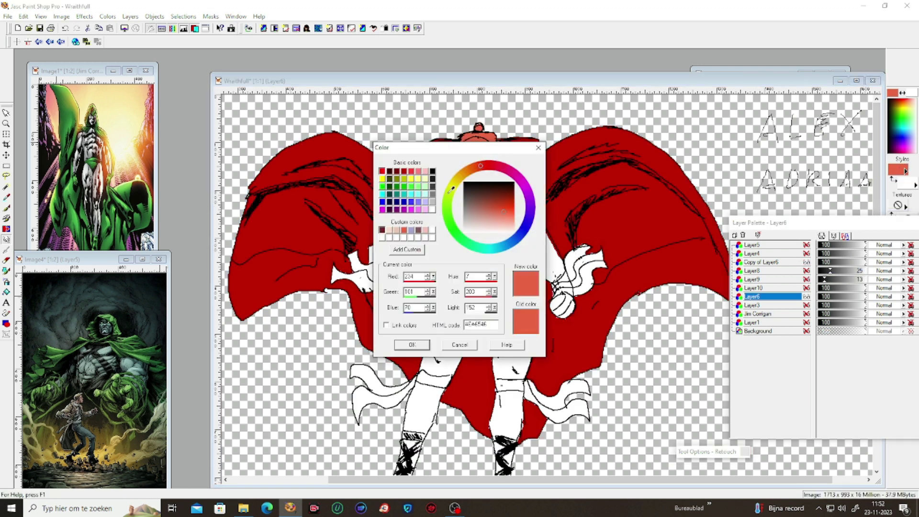
pyautogui.click(412, 344)
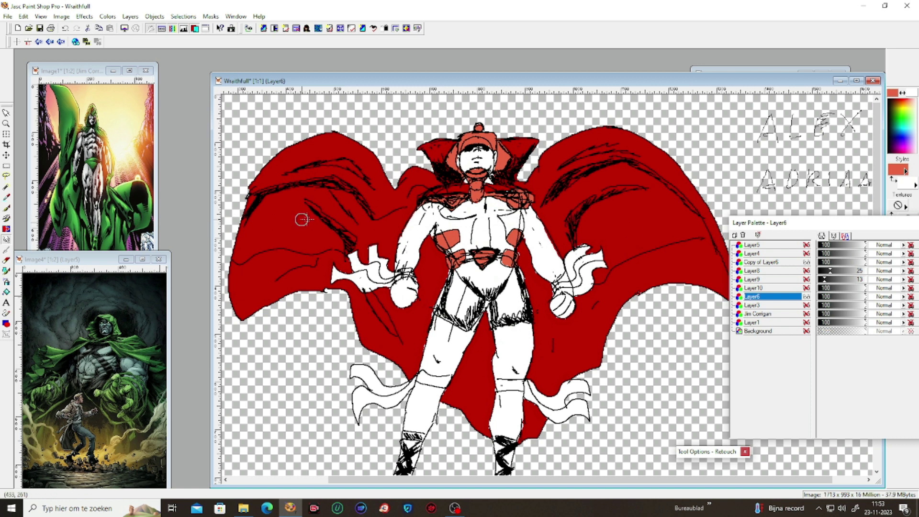
pyautogui.press('-')
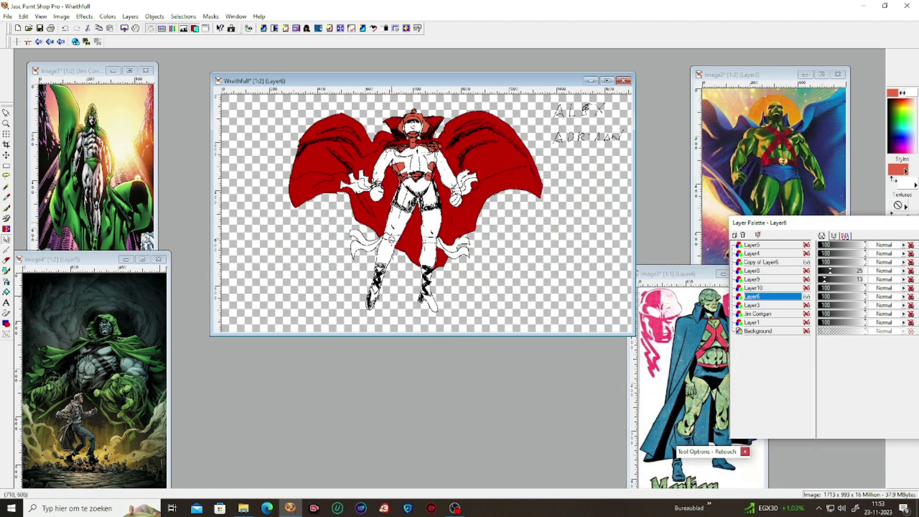
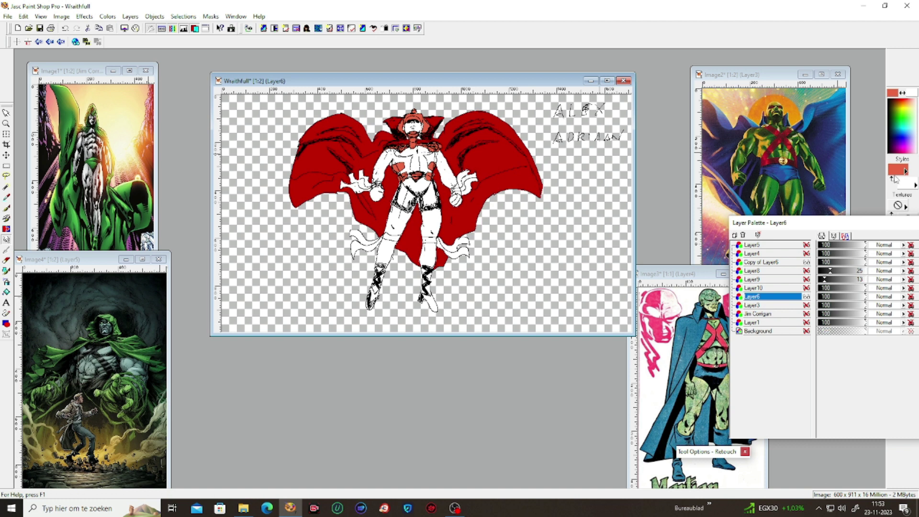
pyautogui.click(898, 169)
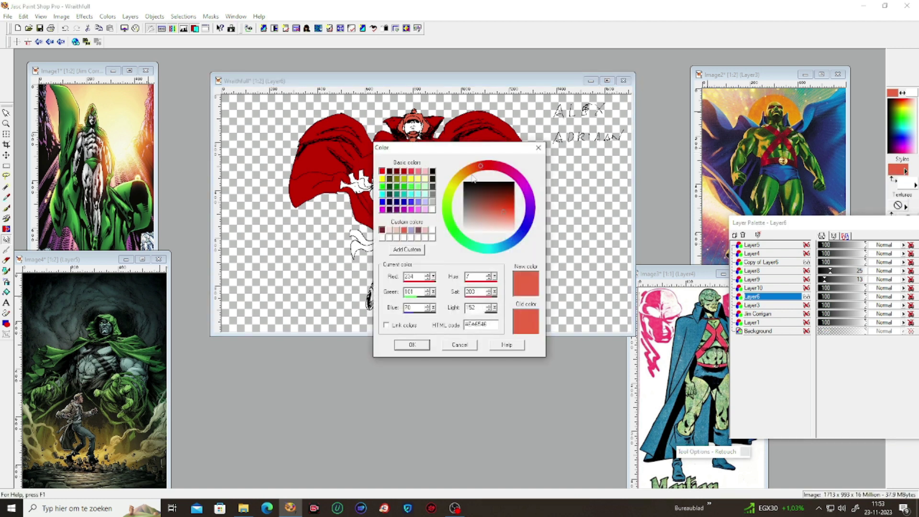
pyautogui.moveTo(486, 209); pyautogui.dragTo(502, 221)
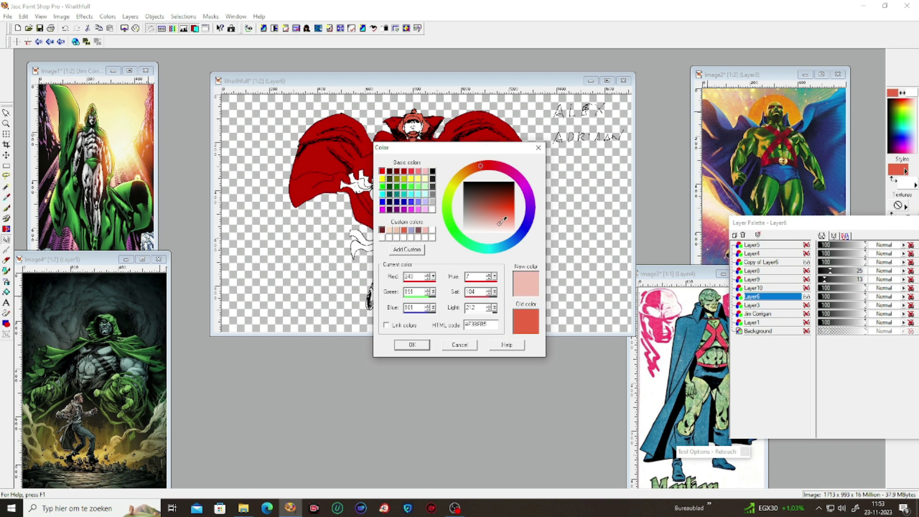
pyautogui.click(412, 345)
pyautogui.click(6, 239)
# Recolor the wristbands, edges of the trunks, knee bands, boot laces and shoes on Layer6 in light pink.
pyautogui.scroll(1, 460, 224)
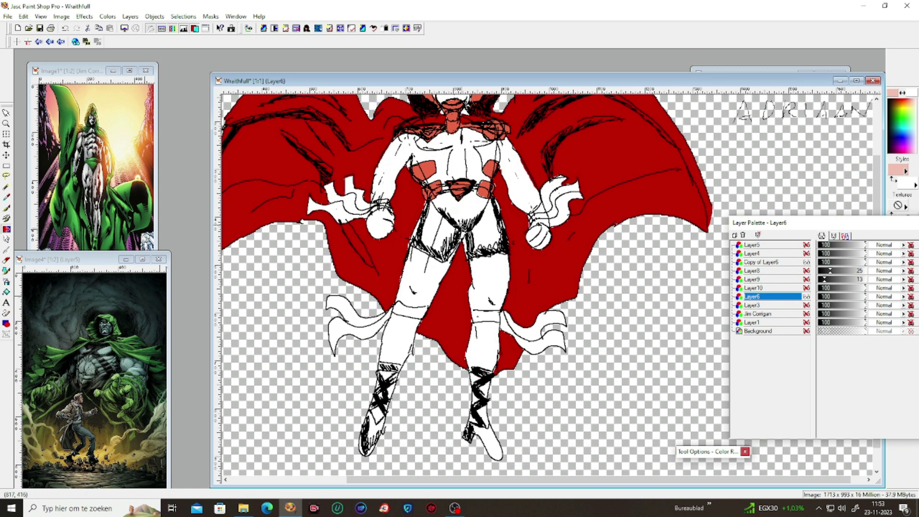
pyautogui.moveTo(374, 203)
pyautogui.mouseDown()
pyautogui.moveTo(364, 221)
pyautogui.moveTo(384, 202)
pyautogui.mouseUp()
pyautogui.moveTo(425, 241)
pyautogui.mouseDown()
pyautogui.moveTo(448, 260)
pyautogui.moveTo(431, 246)
pyautogui.mouseUp()
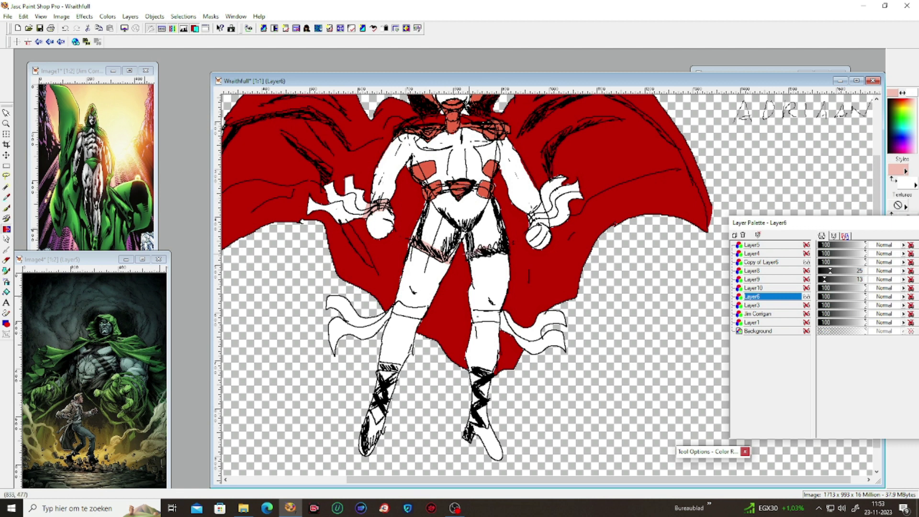
pyautogui.moveTo(405, 292)
pyautogui.mouseDown()
pyautogui.moveTo(388, 315)
pyautogui.moveTo(393, 307)
pyautogui.moveTo(425, 308)
pyautogui.mouseUp()
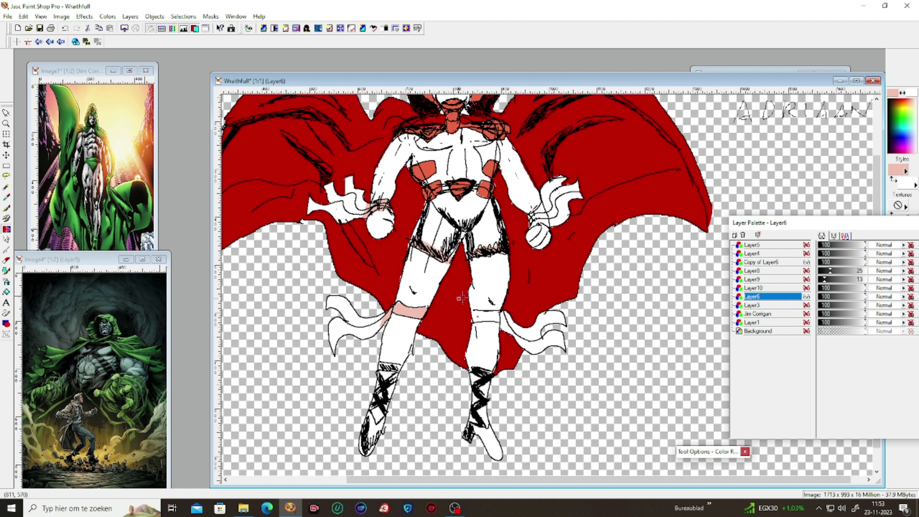
pyautogui.moveTo(483, 309)
pyautogui.mouseDown()
pyautogui.moveTo(476, 314)
pyautogui.moveTo(495, 312)
pyautogui.moveTo(506, 331)
pyautogui.mouseUp()
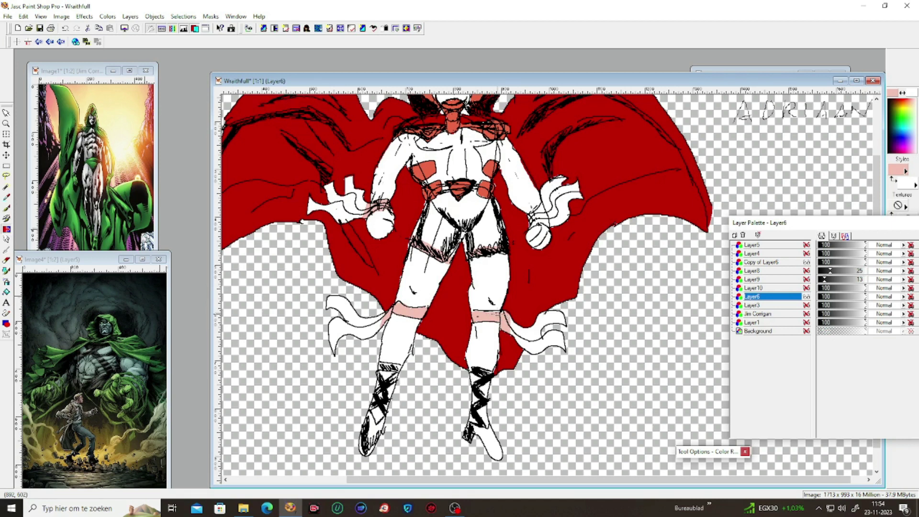
pyautogui.moveTo(532, 219)
pyautogui.mouseDown()
pyautogui.moveTo(546, 220)
pyautogui.moveTo(541, 191)
pyautogui.moveTo(559, 217)
pyautogui.mouseUp()
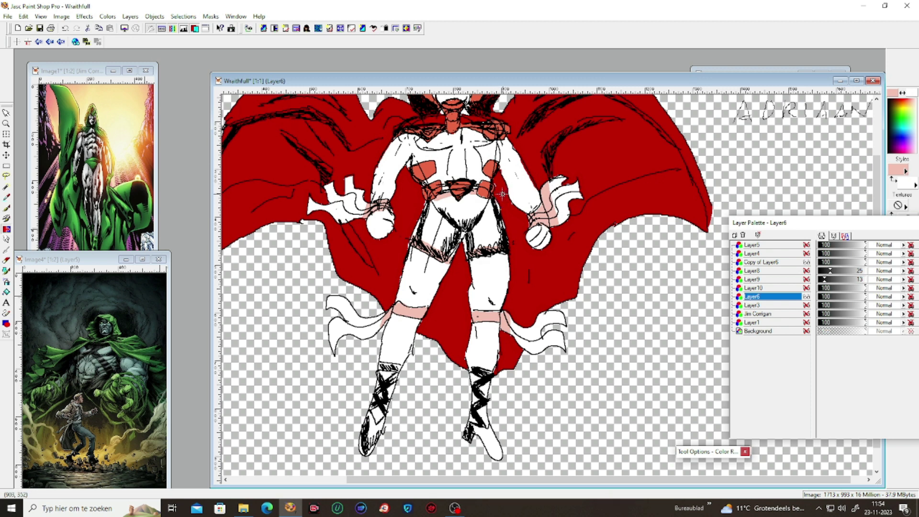
pyautogui.moveTo(383, 349)
pyautogui.mouseDown()
pyautogui.moveTo(402, 374)
pyautogui.moveTo(380, 376)
pyautogui.moveTo(385, 399)
pyautogui.moveTo(376, 430)
pyautogui.moveTo(364, 431)
pyautogui.moveTo(368, 451)
pyautogui.moveTo(376, 419)
pyautogui.mouseUp()
pyautogui.moveTo(474, 431)
pyautogui.mouseDown()
pyautogui.moveTo(498, 453)
pyautogui.moveTo(474, 408)
pyautogui.moveTo(483, 403)
pyautogui.moveTo(474, 369)
pyautogui.moveTo(494, 378)
pyautogui.mouseUp()
# Hide the Copy of Layer6 line art and flood fill the ribbons at both knees in light pink.
pyautogui.click(807, 262)
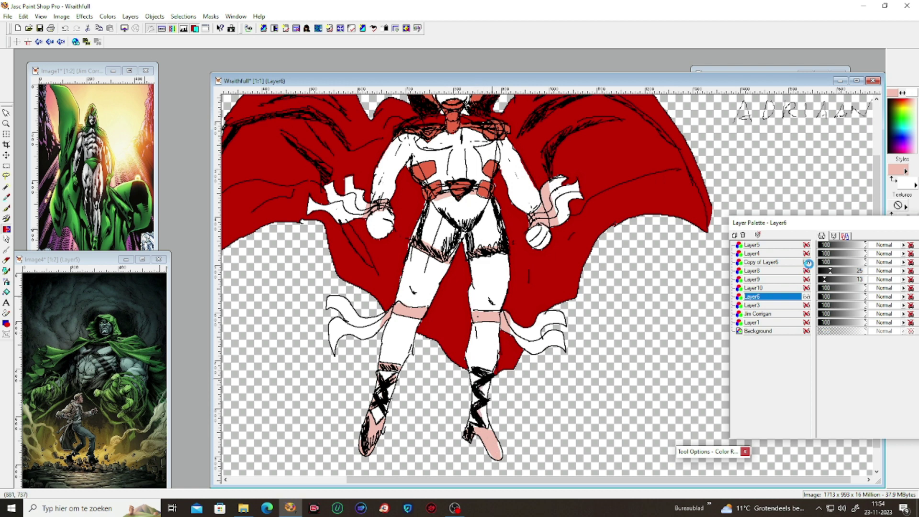
pyautogui.click(7, 292)
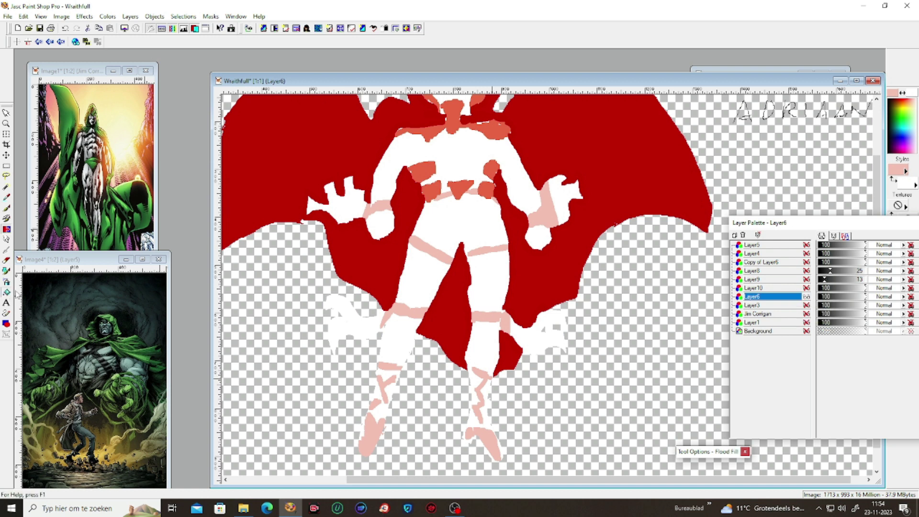
pyautogui.click(365, 325)
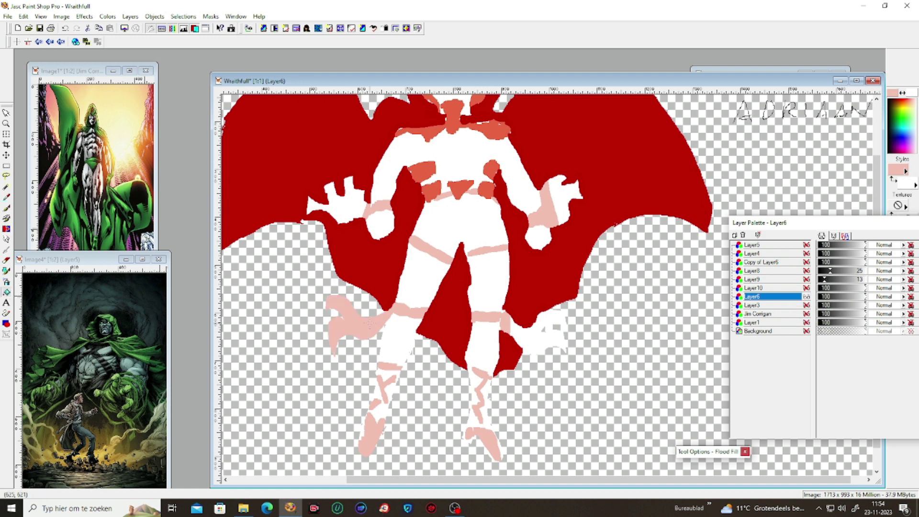
pyautogui.click(536, 339)
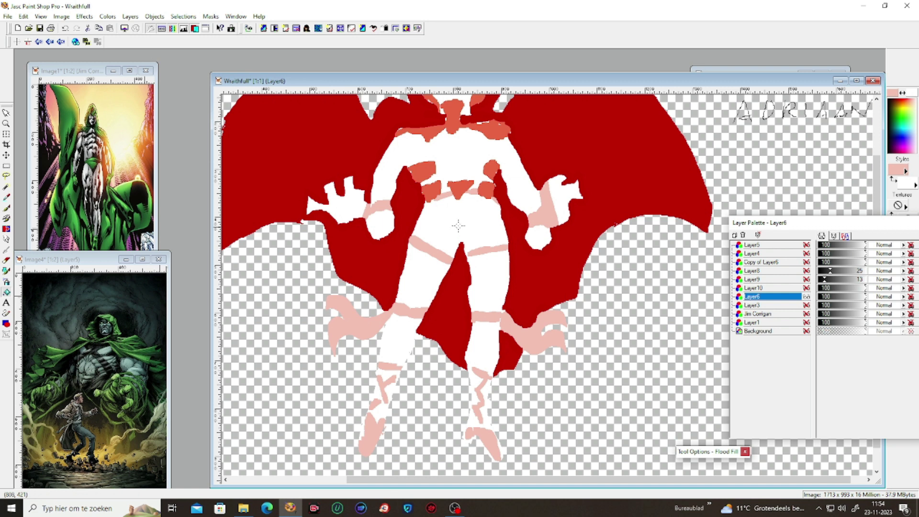
# Flood fill the trunks and the ribbons at both wrists on Layer6 in light pink.
pyautogui.click(7, 230)
pyautogui.click(6, 291)
pyautogui.click(463, 206)
pyautogui.click(354, 203)
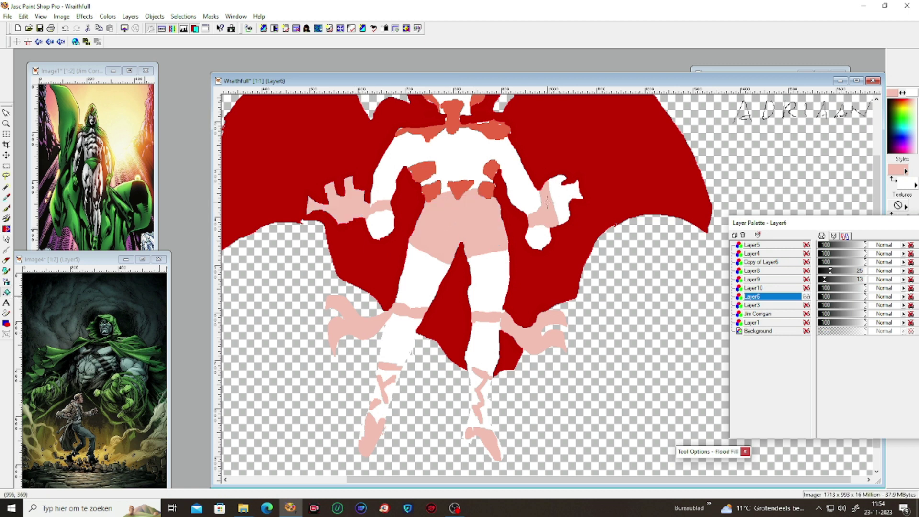
pyautogui.click(569, 193)
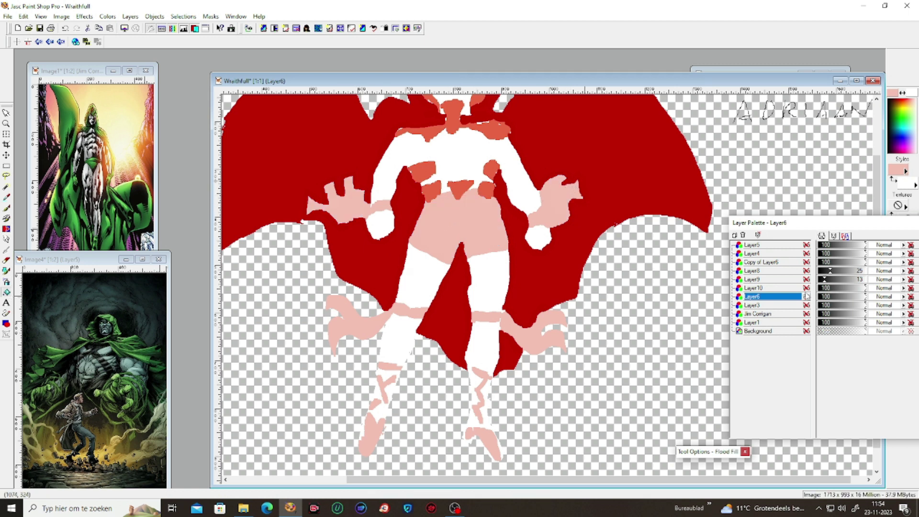
# Check the coloring with the Layer8 aura toggled on and off and with the Copy of Layer6 line art shown.
pyautogui.click(806, 270)
pyautogui.click(807, 270)
pyautogui.click(807, 262)
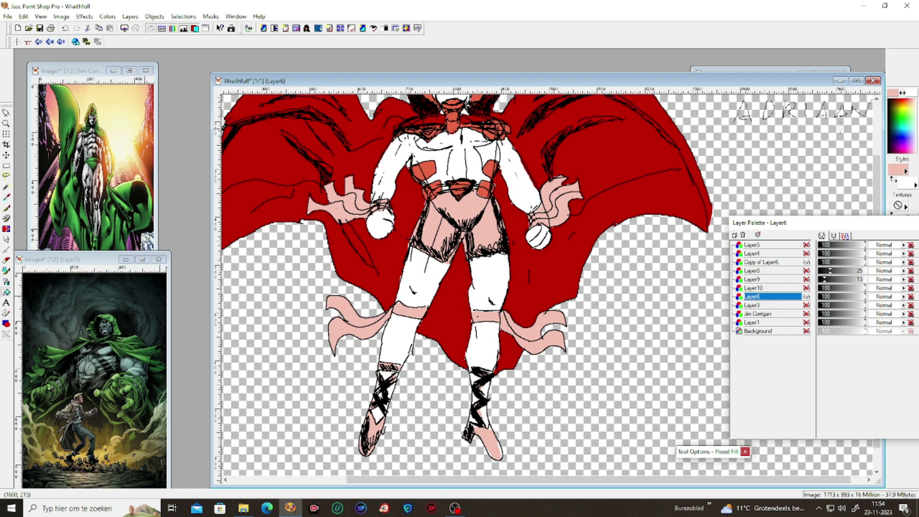
pyautogui.scroll(-1, 508, 202)
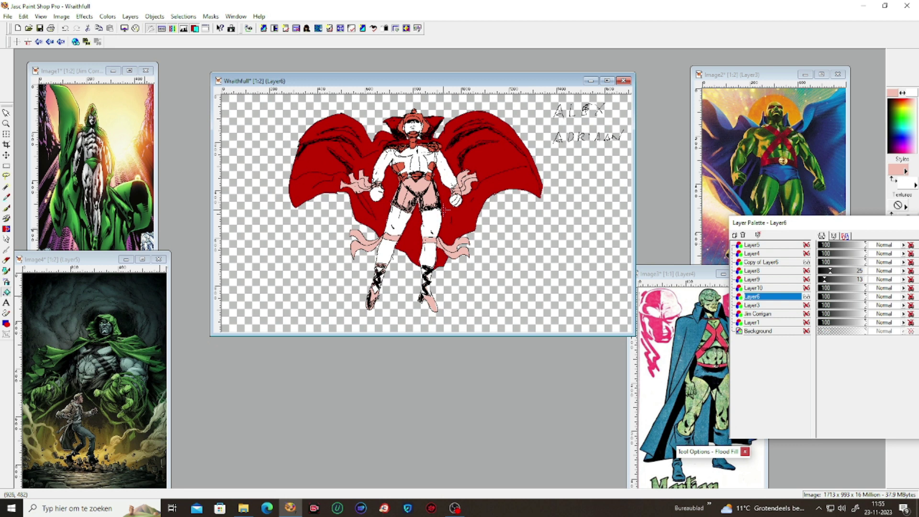
# Try filling both legs on Layer6 in light violet (RGB 255, 192, 255) and check them with the Copy of Layer6 line art.
pyautogui.click(903, 167)
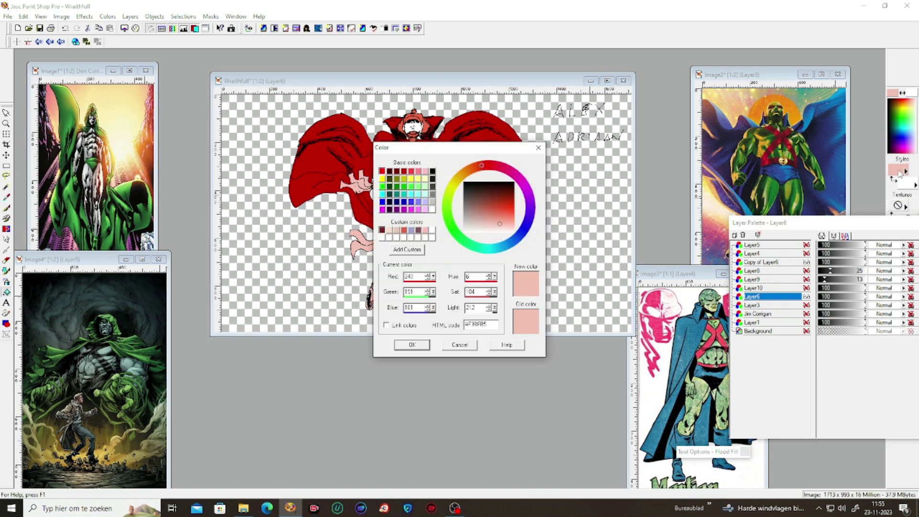
pyautogui.click(426, 209)
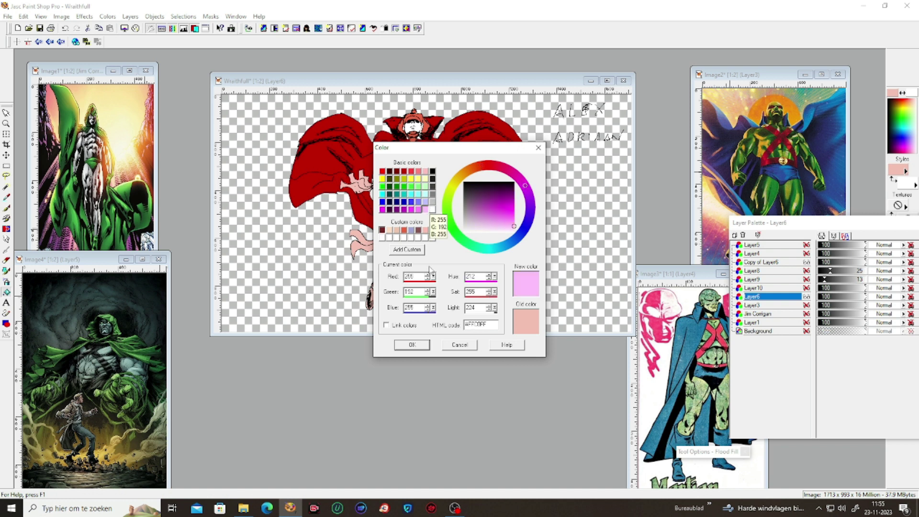
pyautogui.click(413, 346)
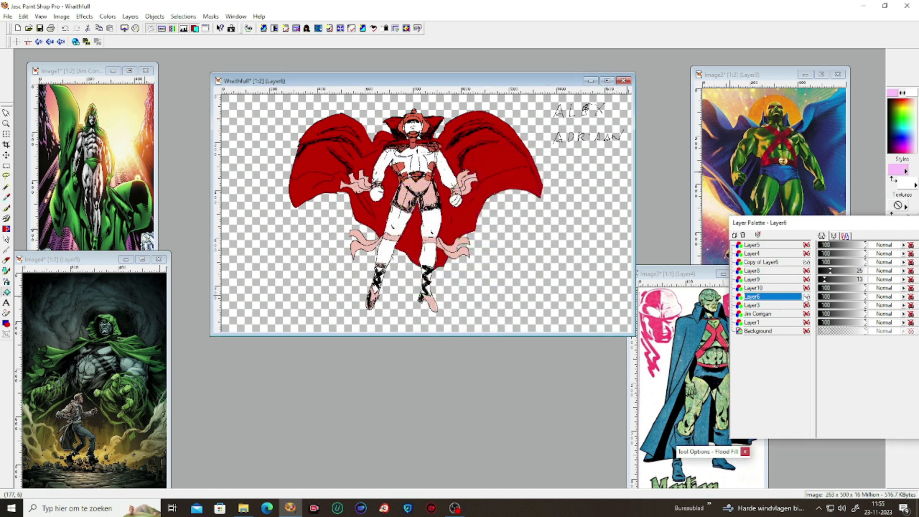
pyautogui.click(807, 262)
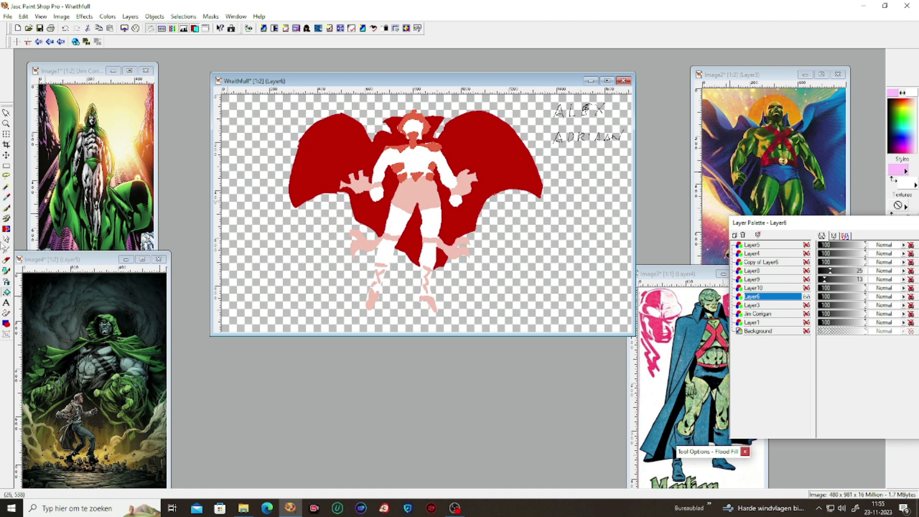
pyautogui.click(400, 220)
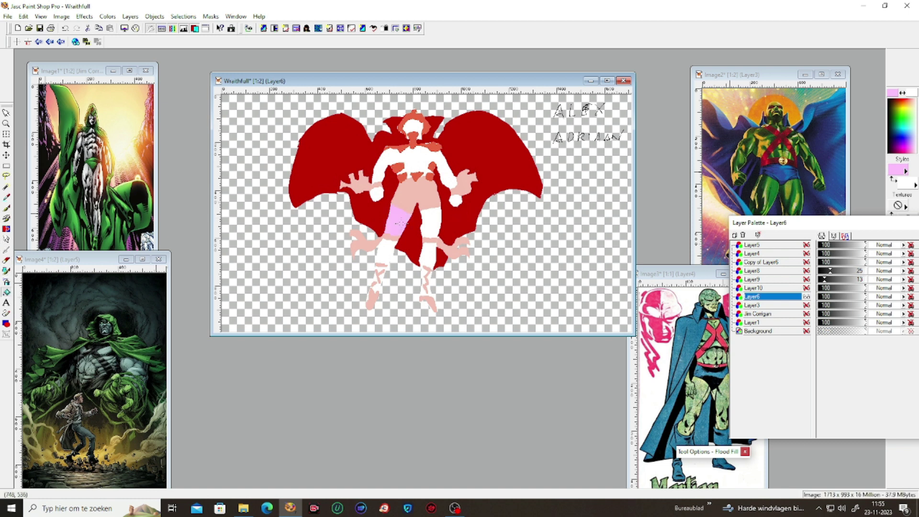
pyautogui.click(430, 221)
pyautogui.click(429, 251)
pyautogui.click(385, 250)
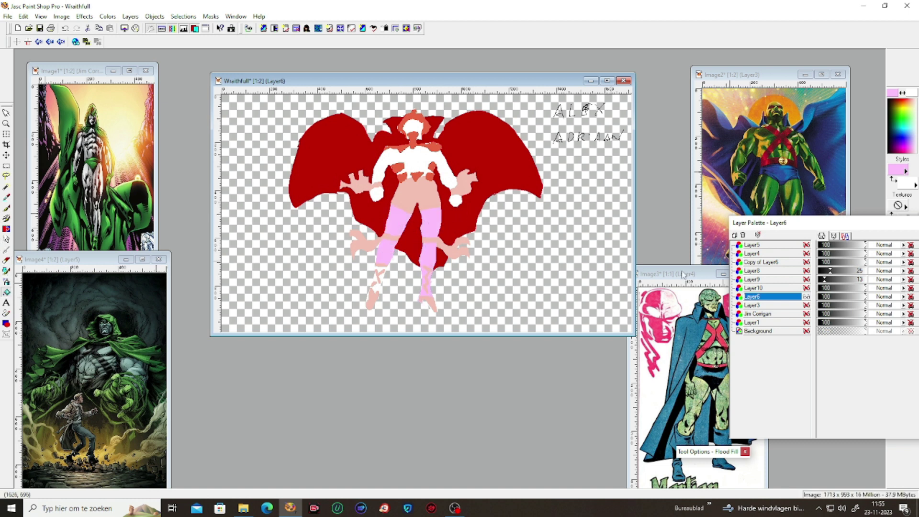
pyautogui.click(807, 263)
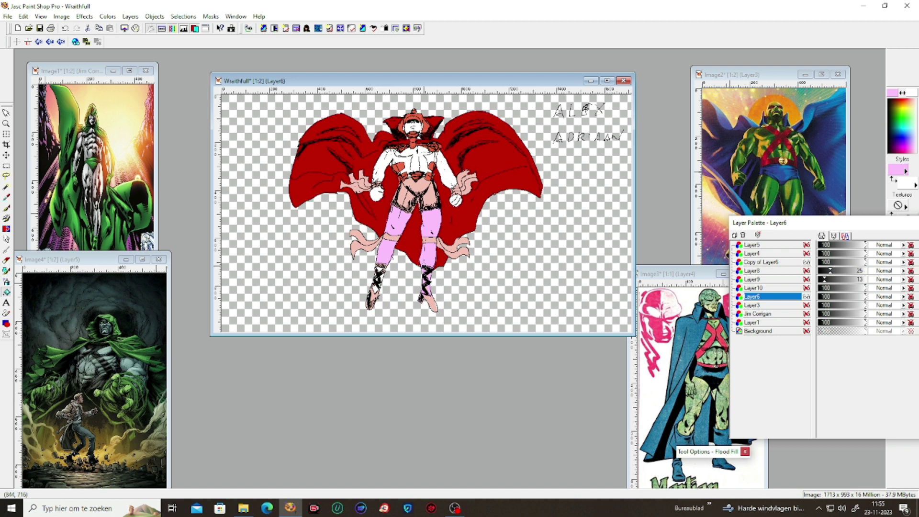
# Undo the violet leg fills and the display changes of the Copy of Layer6 line art.
pyautogui.click(65, 29)
pyautogui.click(65, 29)
pyautogui.click(66, 29)
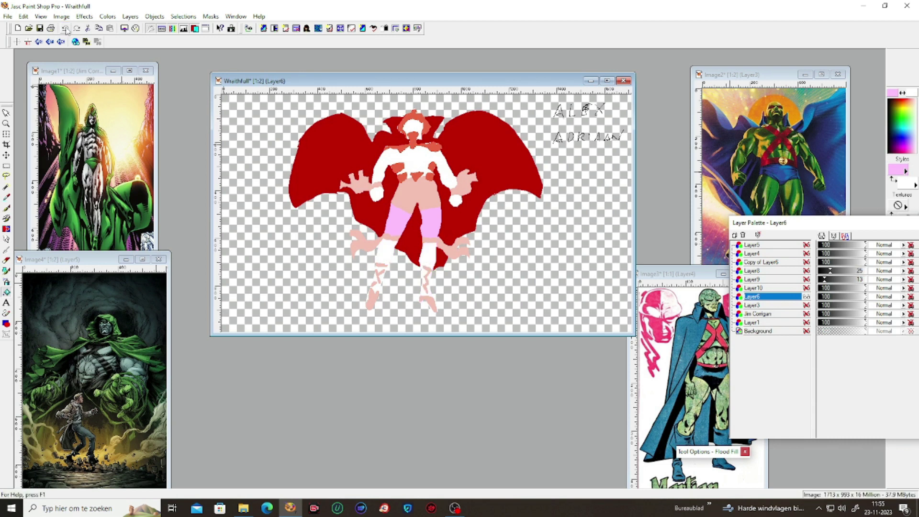
pyautogui.click(65, 29)
pyautogui.click(66, 29)
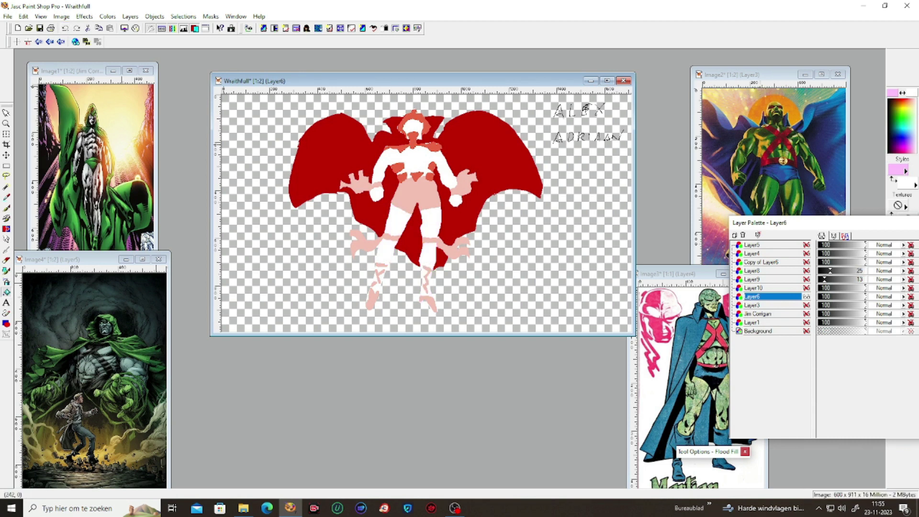
# Try filling the torso and arms on Layer6 in dark red (RGB 192, 0, 0), and undo the fill.
pyautogui.click(894, 171)
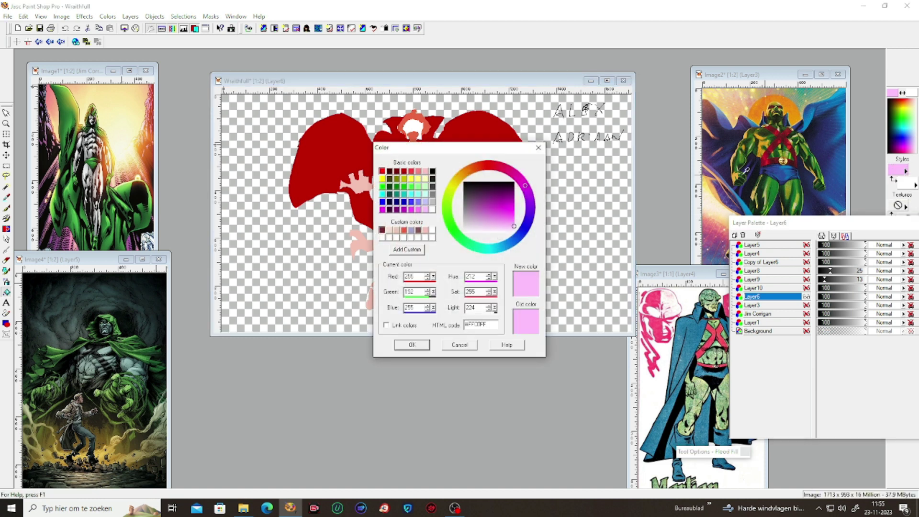
pyautogui.click(404, 170)
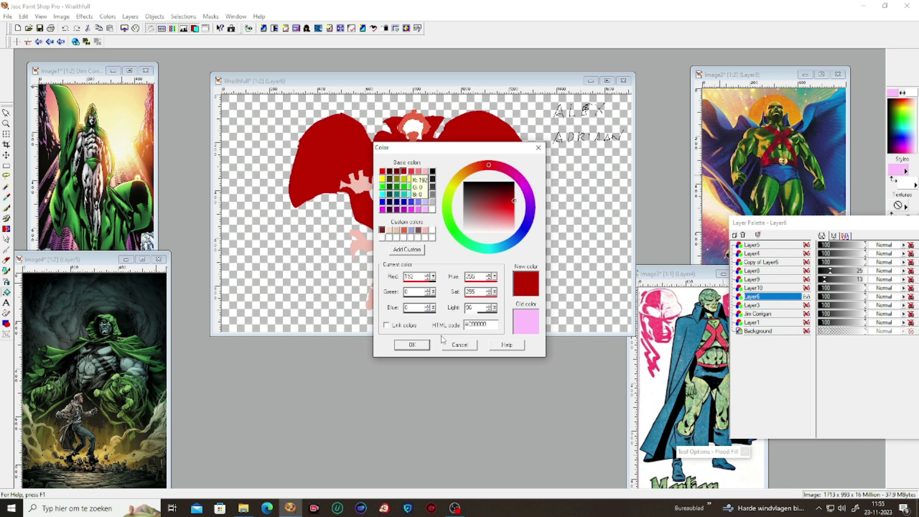
pyautogui.click(424, 342)
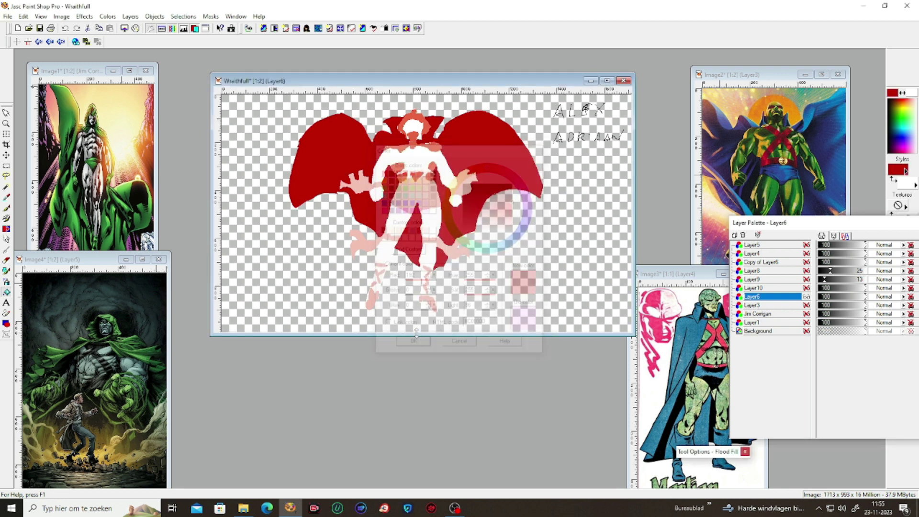
pyautogui.click(384, 163)
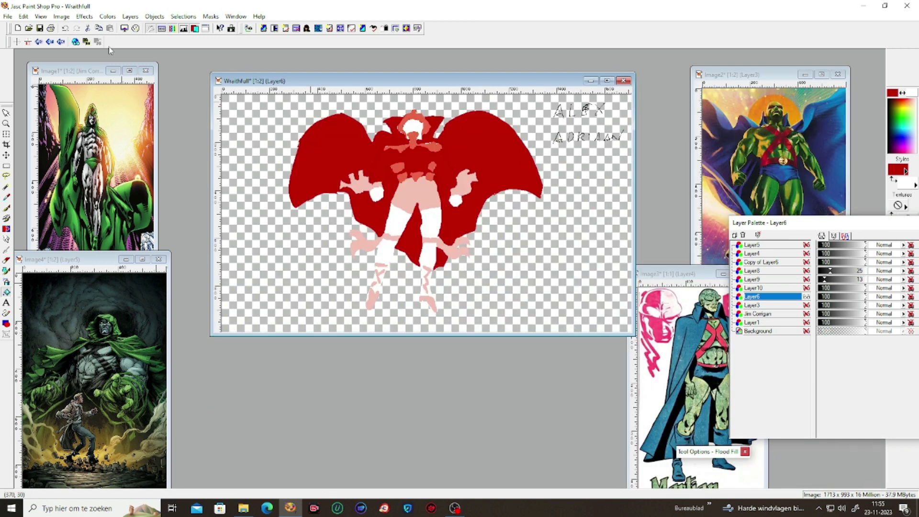
pyautogui.click(66, 28)
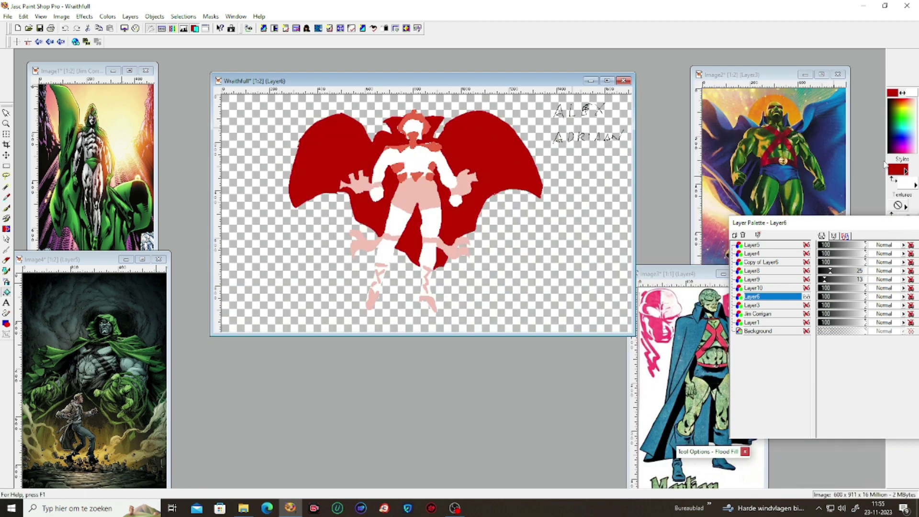
# Try filling the torso and arms on Layer6 in pink (RGB 255, 145, 145) and check them with the Copy of Layer6 line art.
pyautogui.click(896, 168)
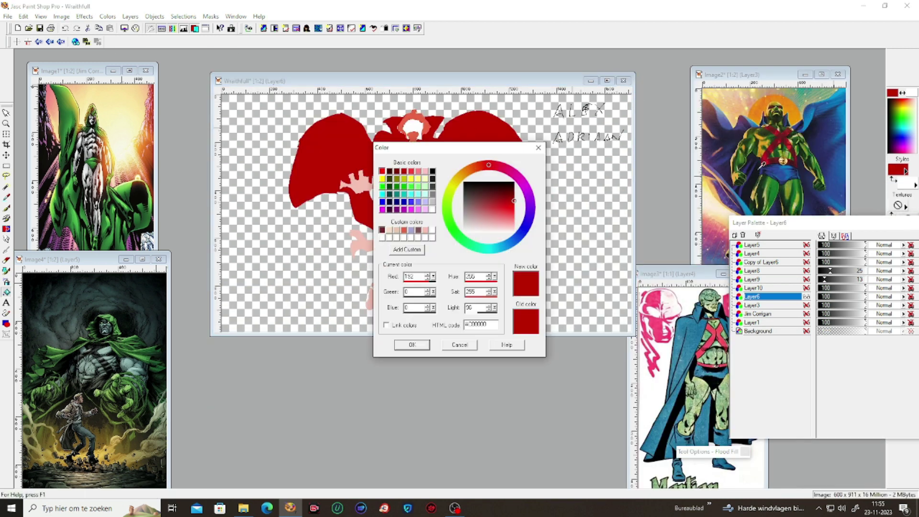
pyautogui.click(484, 219)
pyautogui.moveTo(485, 218)
pyautogui.mouseDown()
pyautogui.moveTo(478, 201)
pyautogui.moveTo(516, 205)
pyautogui.moveTo(522, 216)
pyautogui.mouseUp()
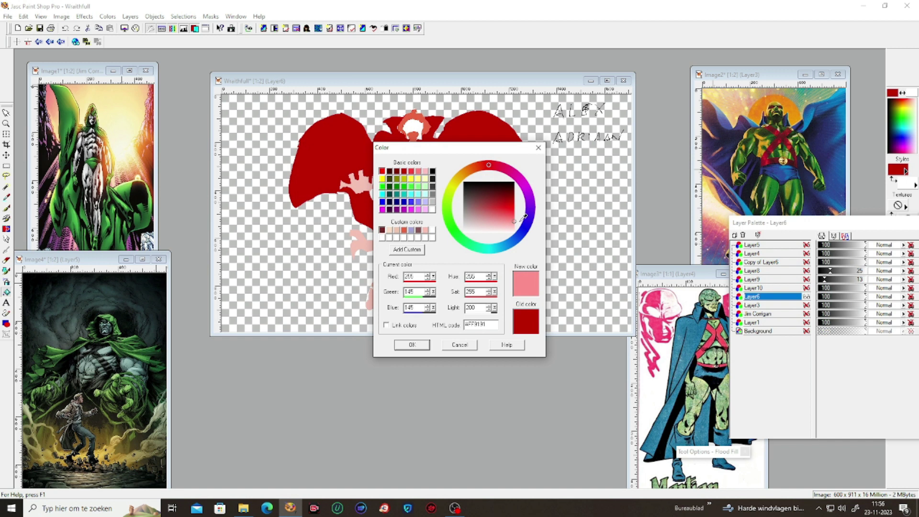
pyautogui.click(411, 344)
pyautogui.scroll(1, 463, 212)
pyautogui.click(464, 211)
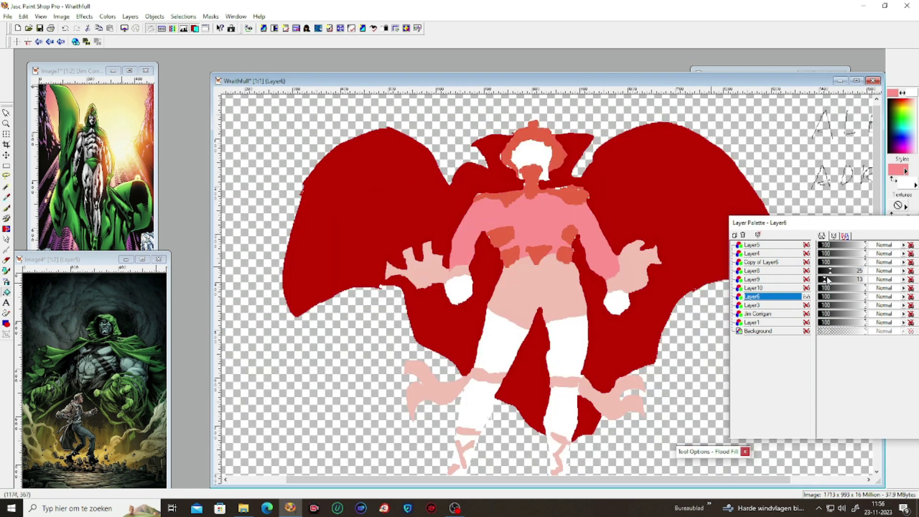
pyautogui.click(807, 288)
pyautogui.click(807, 288)
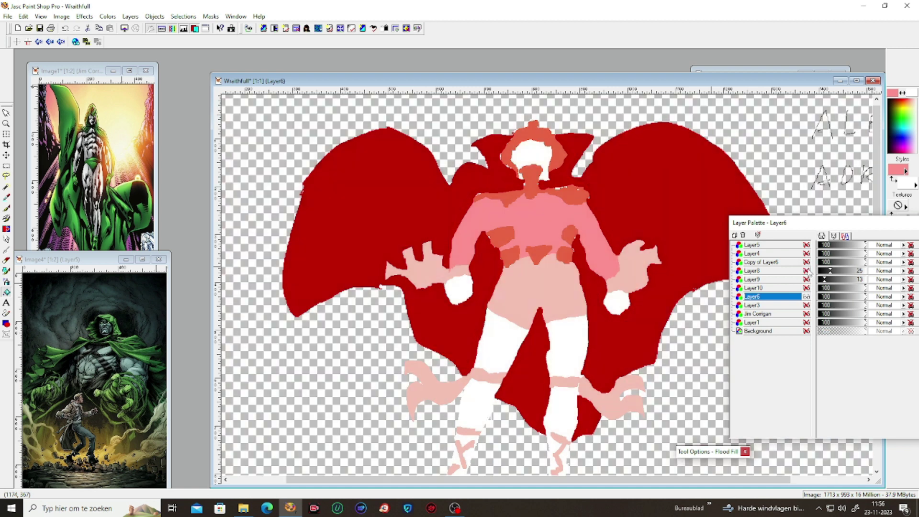
pyautogui.click(807, 262)
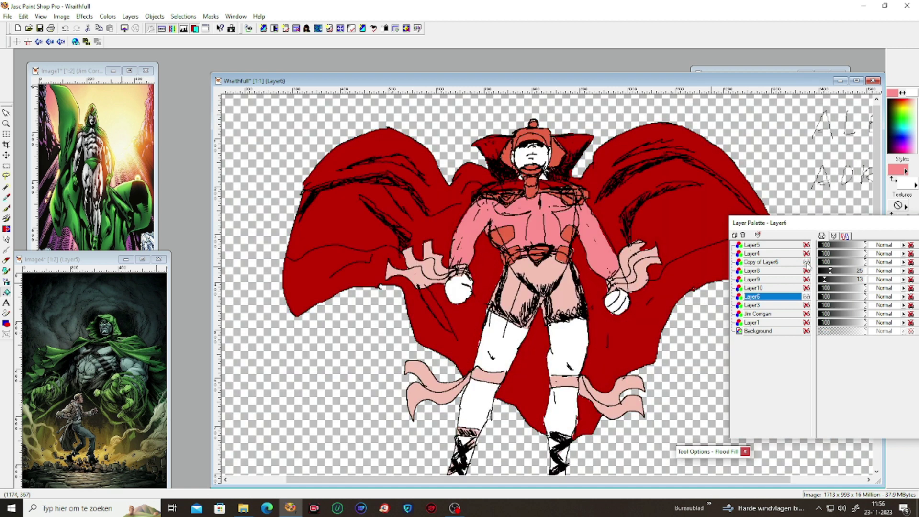
pyautogui.scroll(-1, 539, 187)
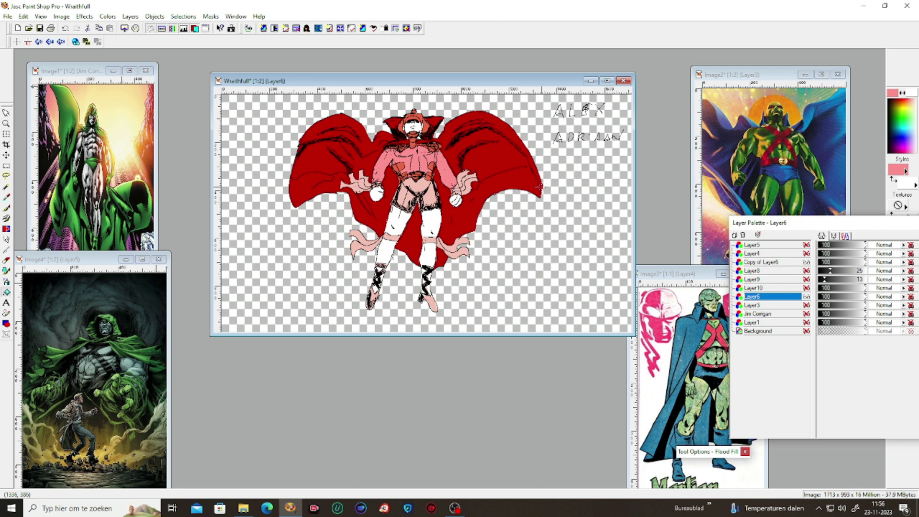
# Undo the pink fill of the torso and arms along with the line art display.
pyautogui.click(66, 29)
pyautogui.click(65, 28)
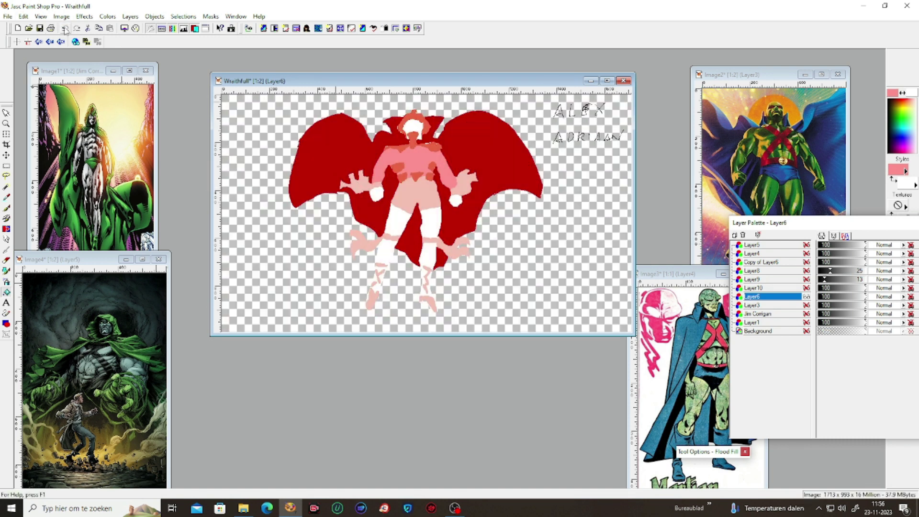
pyautogui.click(65, 29)
pyautogui.click(66, 29)
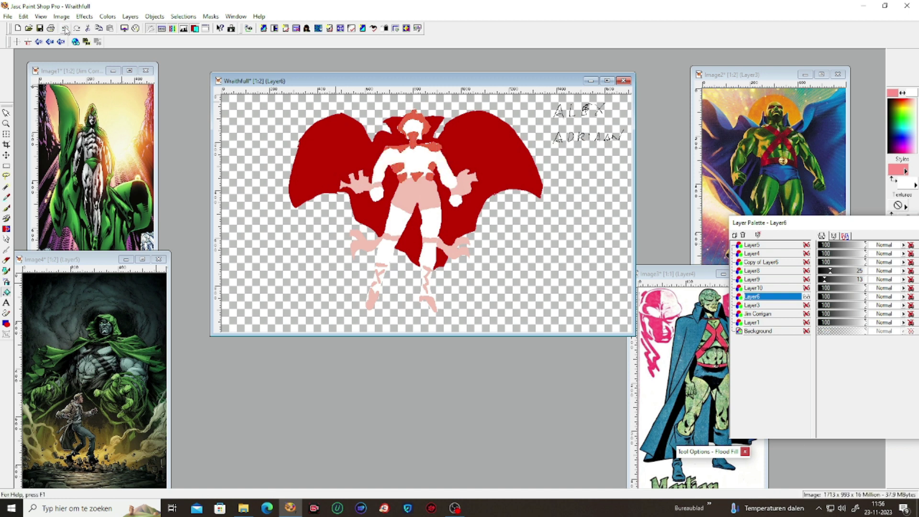
# Set the fill color to pale yellow (RGB 227, 228, 162) and flood fill the torso, arms and face on Layer6.
pyautogui.click(897, 169)
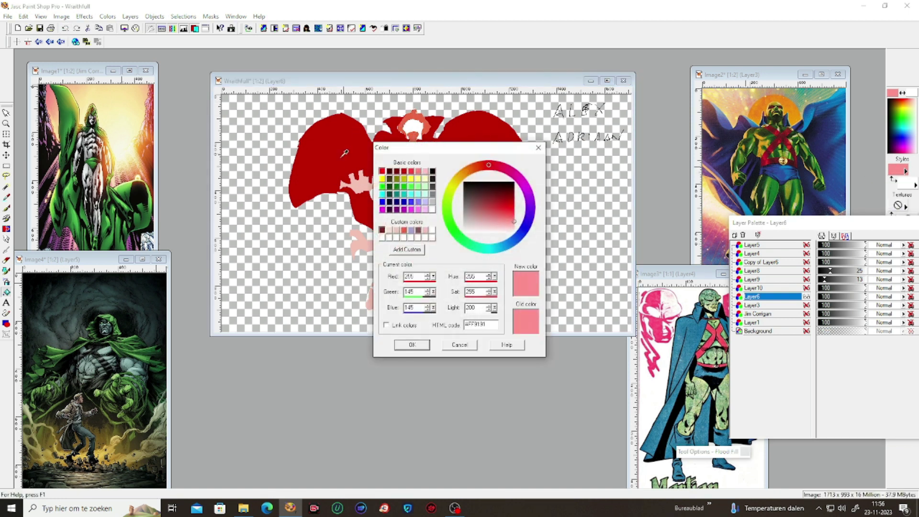
pyautogui.click(392, 179)
pyautogui.moveTo(493, 210); pyautogui.dragTo(491, 220)
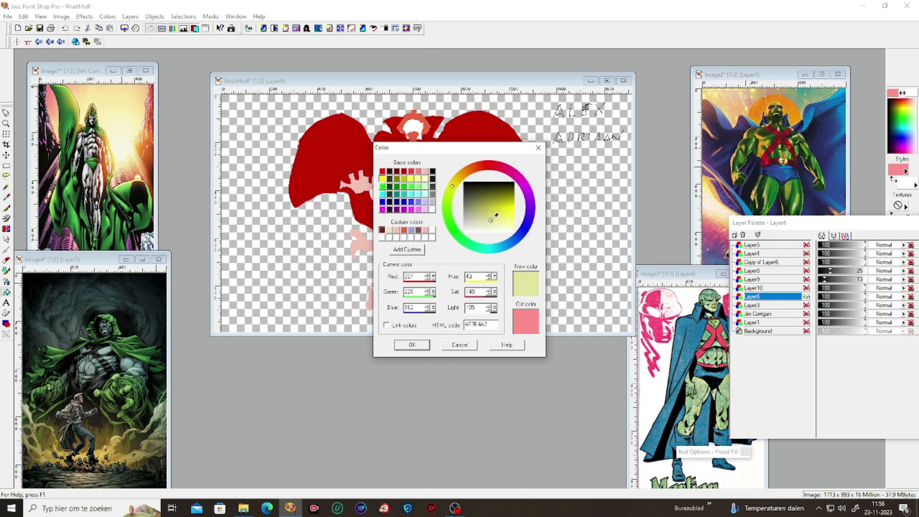
pyautogui.click(412, 345)
pyautogui.click(411, 163)
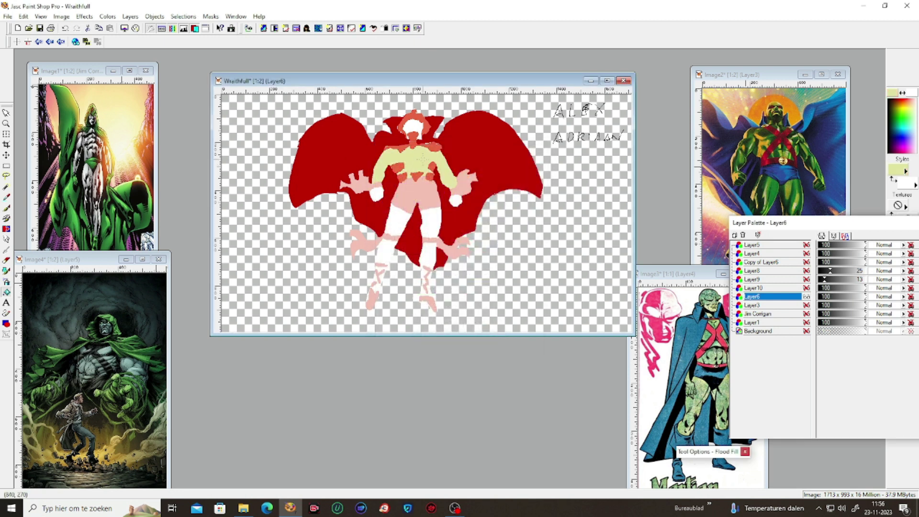
pyautogui.scroll(1, 458, 167)
pyautogui.click(514, 162)
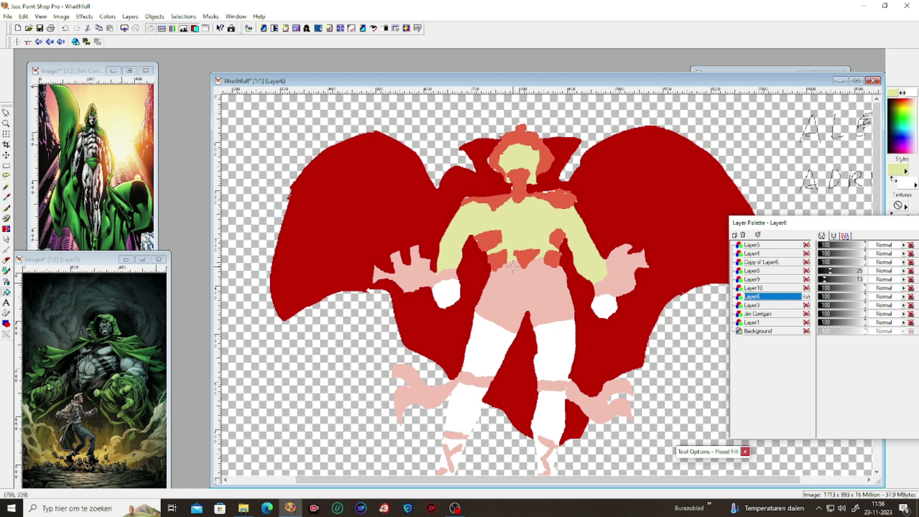
# Flood fill both legs, both fists and the areas between the boot laces on Layer6 in the same pale yellow.
pyautogui.click(500, 345)
pyautogui.click(551, 342)
pyautogui.click(551, 417)
pyautogui.click(607, 302)
pyautogui.click(446, 296)
pyautogui.scroll(-1, 445, 296)
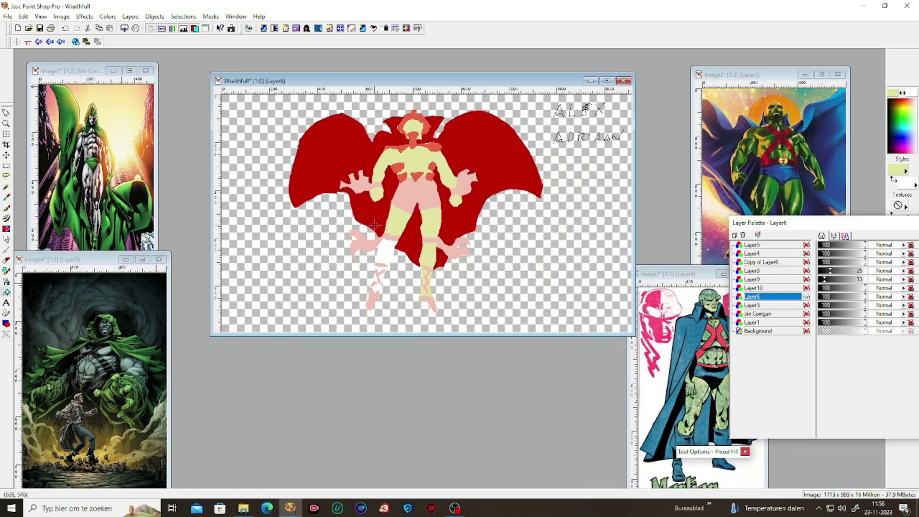
pyautogui.scroll(1, 419, 280)
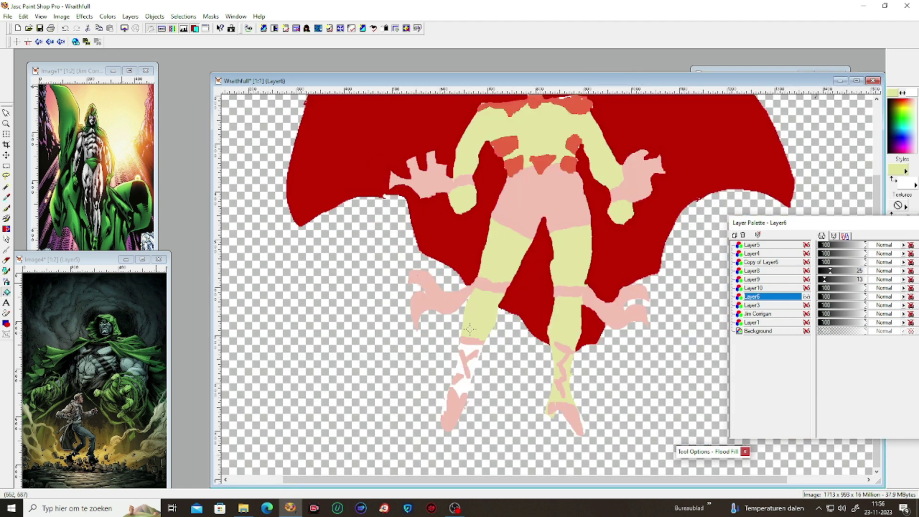
pyautogui.click(464, 350)
pyautogui.click(458, 388)
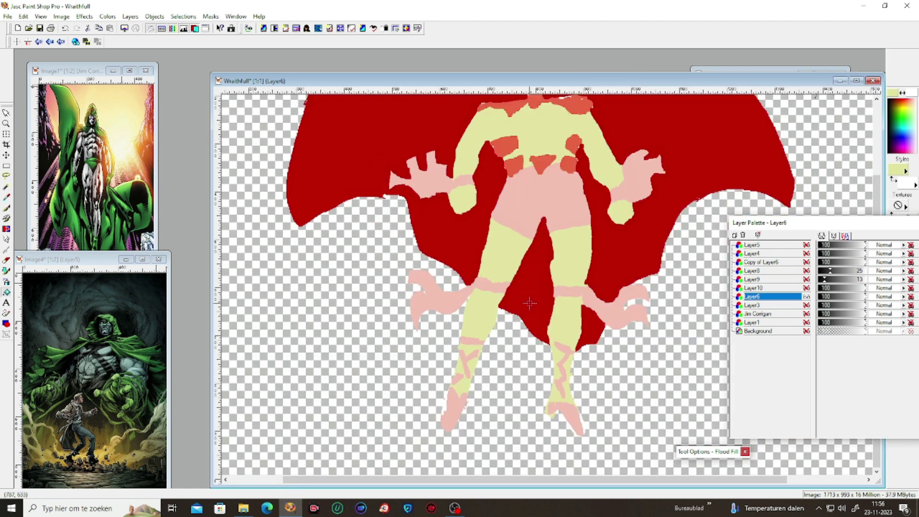
# Show Layer10, Layer9, Layer8 and the Copy of Layer6 line art over the base colors.
pyautogui.scroll(-1, 569, 249)
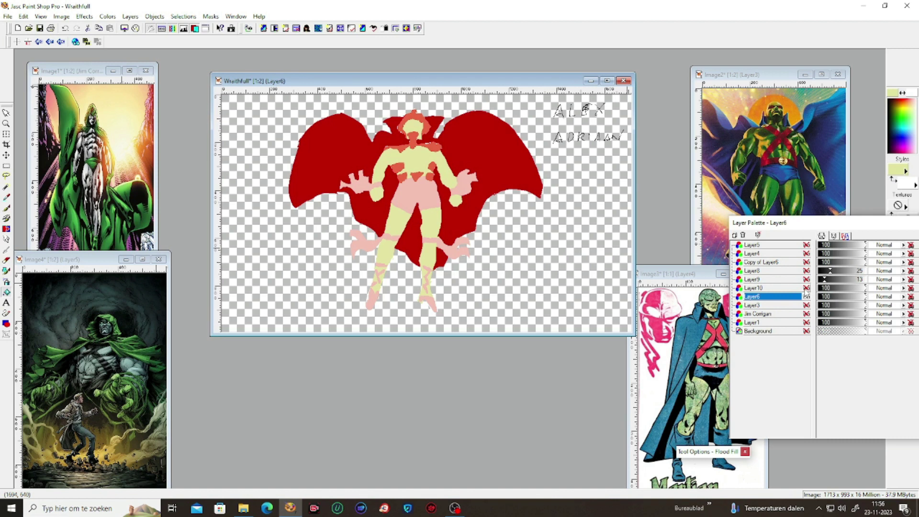
pyautogui.click(806, 288)
pyautogui.click(806, 279)
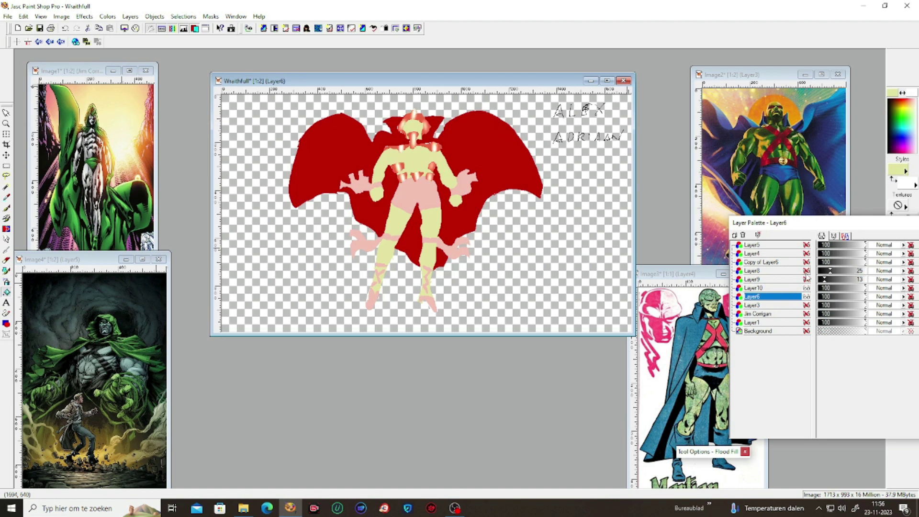
pyautogui.click(807, 271)
pyautogui.click(806, 262)
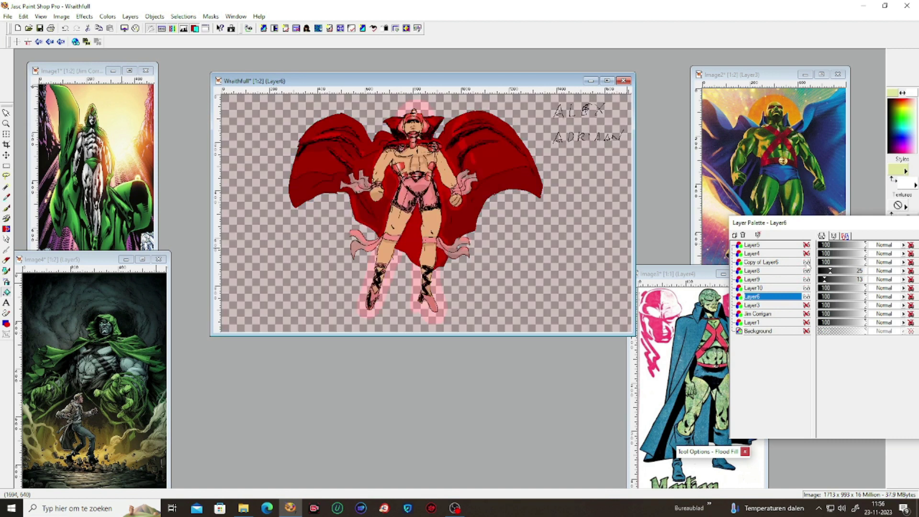
# Set the Retouch tool to a larger round Lighten RGB brush and lighten the upper cape folds and legs on Layer6.
pyautogui.scroll(1, 505, 182)
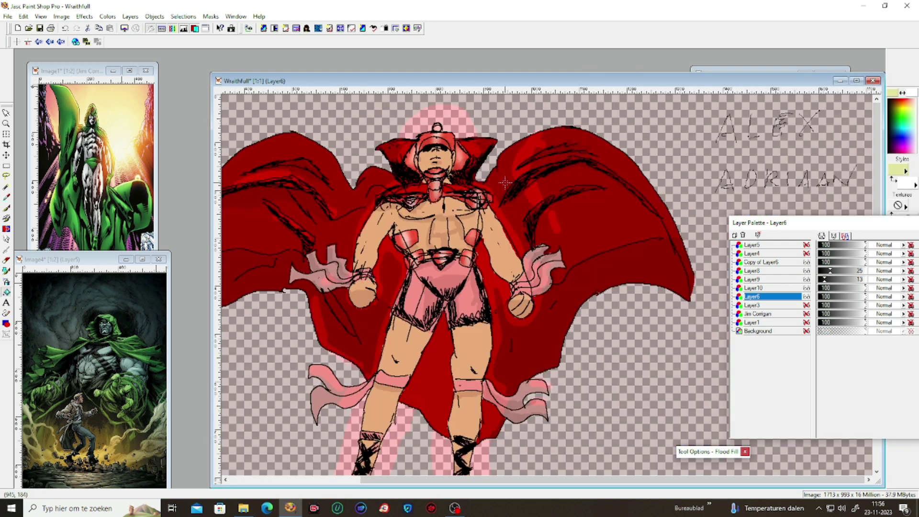
pyautogui.click(6, 238)
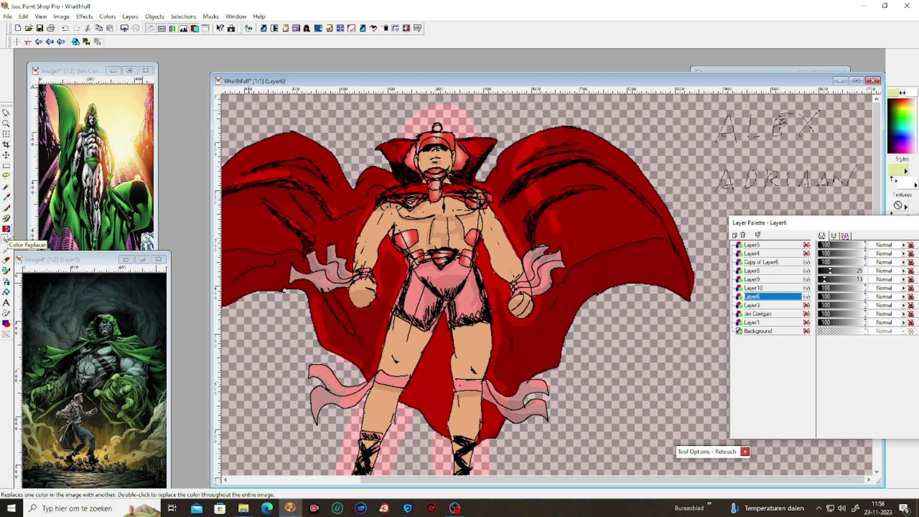
pyautogui.moveTo(704, 451)
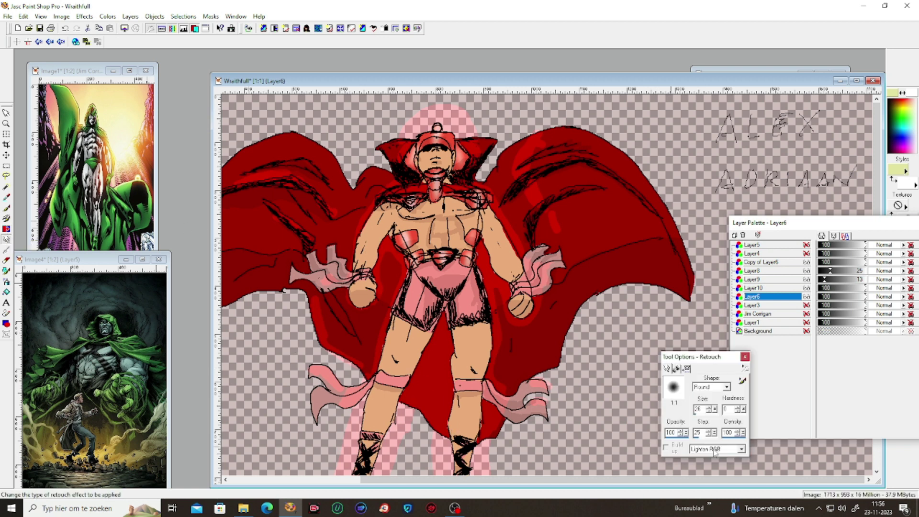
pyautogui.click(698, 414)
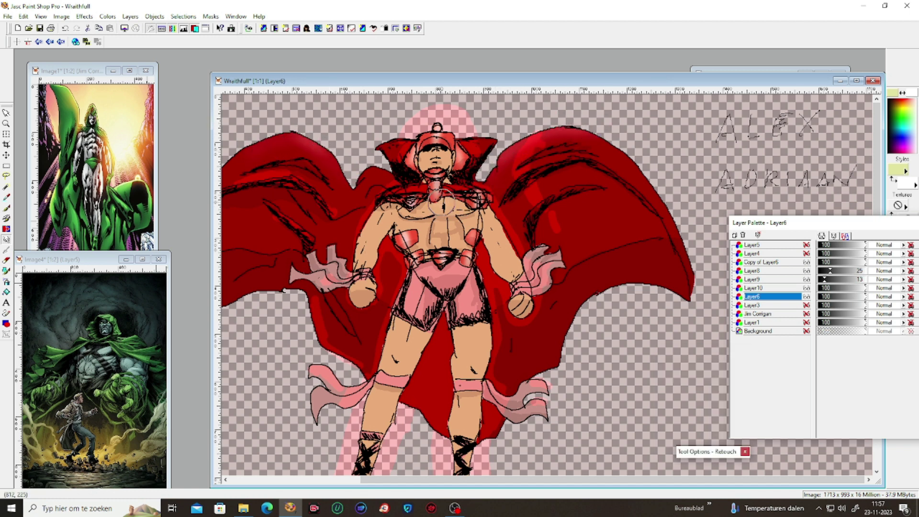
pyautogui.click(807, 297)
pyautogui.click(806, 296)
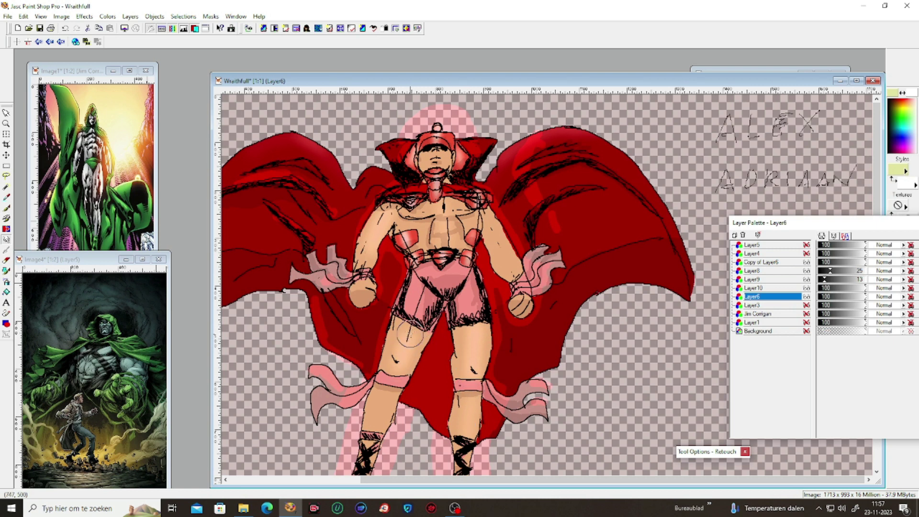
# Brush soft Lighten RGB highlights onto the pink shorts and the lower legs on Layer6.
pyautogui.moveTo(421, 298)
pyautogui.mouseDown()
pyautogui.moveTo(455, 267)
pyautogui.moveTo(466, 290)
pyautogui.mouseUp()
pyautogui.moveTo(879, 242)
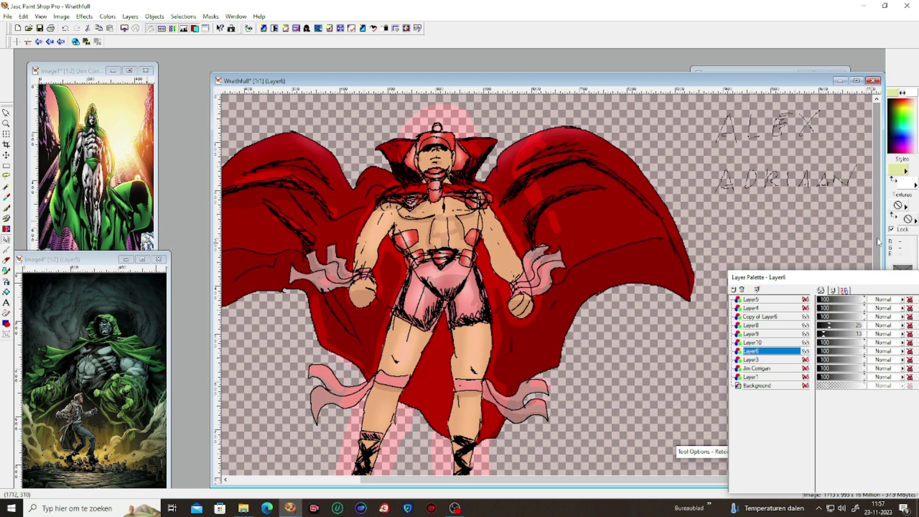
pyautogui.scroll(-5, 881, 235)
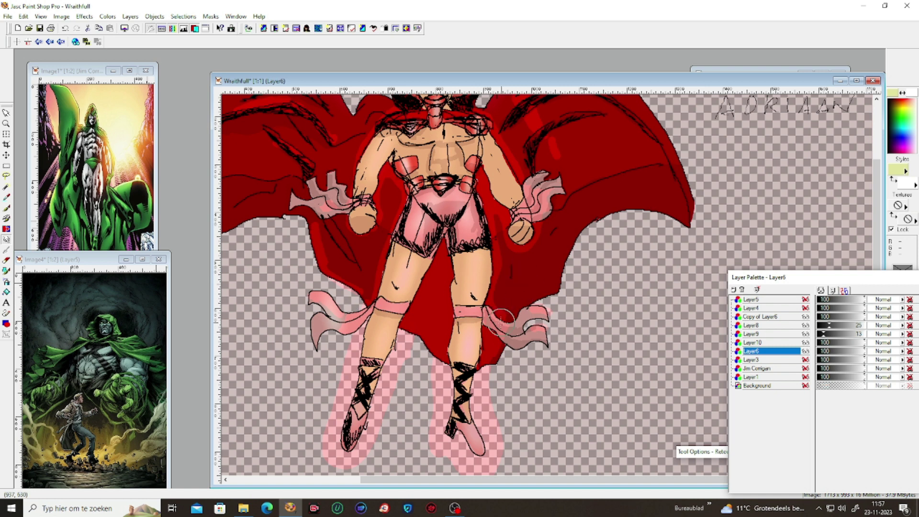
# Lighten the broad folds on both cape wings and add highlights to the upper arms on Layer6.
pyautogui.moveTo(652, 157)
pyautogui.mouseDown()
pyautogui.moveTo(620, 170)
pyautogui.moveTo(662, 150)
pyautogui.moveTo(563, 194)
pyautogui.moveTo(660, 131)
pyautogui.moveTo(561, 136)
pyautogui.moveTo(591, 114)
pyautogui.mouseUp()
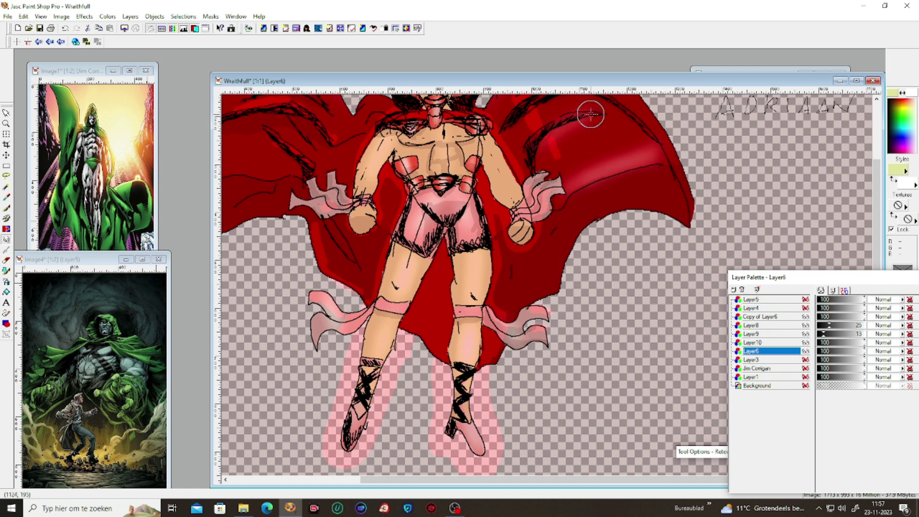
pyautogui.moveTo(574, 479); pyautogui.dragTo(532, 479)
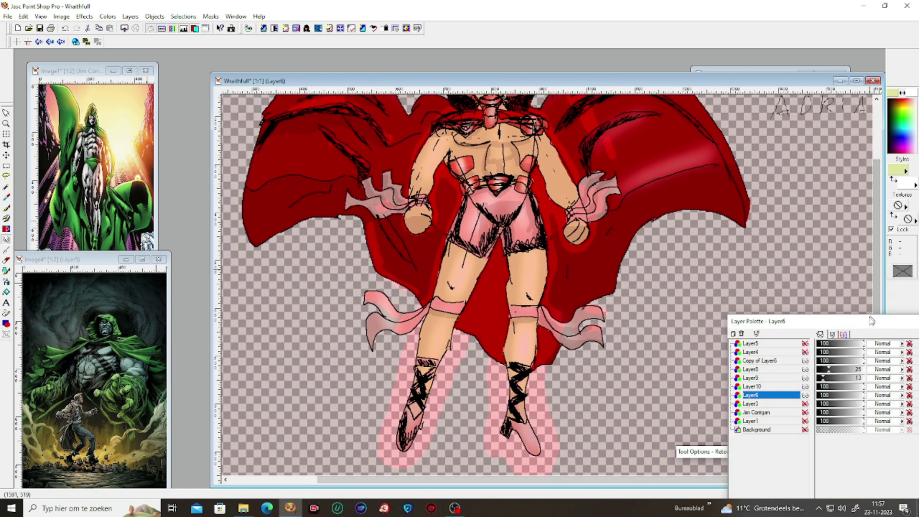
pyautogui.moveTo(880, 277); pyautogui.dragTo(880, 242)
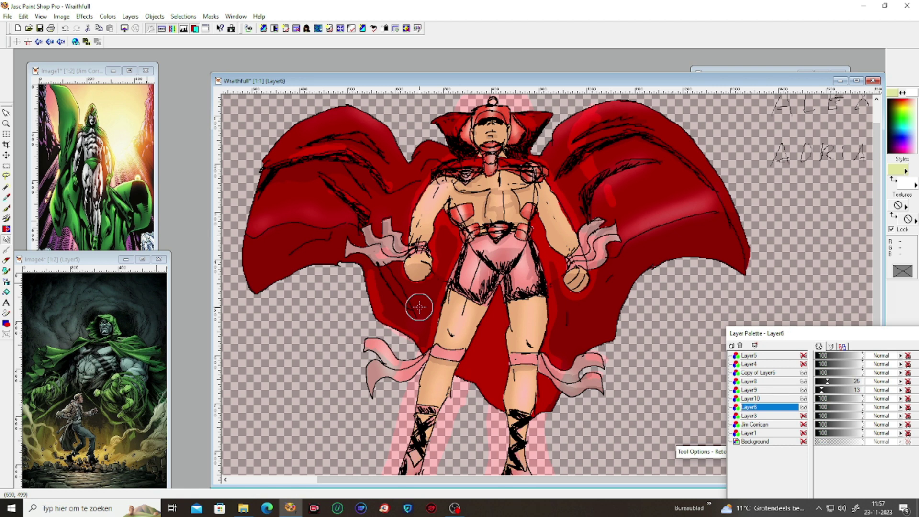
pyautogui.press('-')
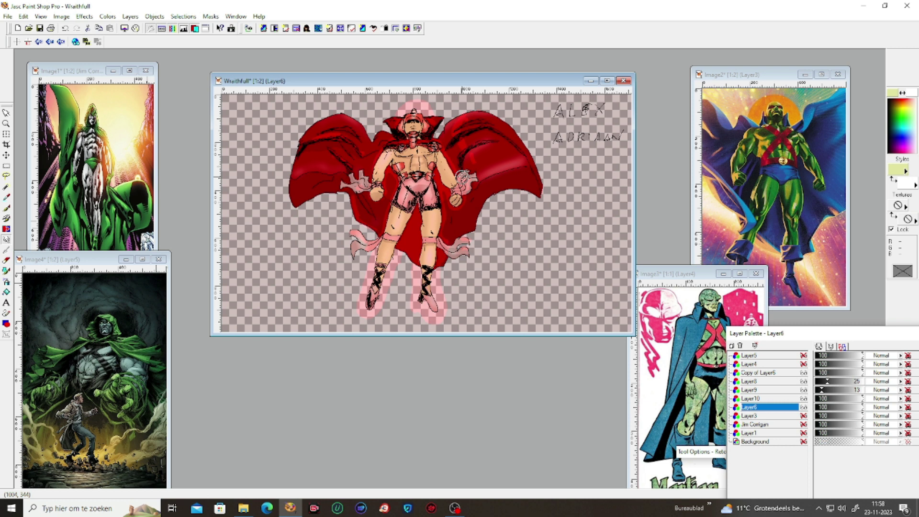
# Add a new raster layer directly above Layer6, keeping Layer10 shown.
pyautogui.click(804, 399)
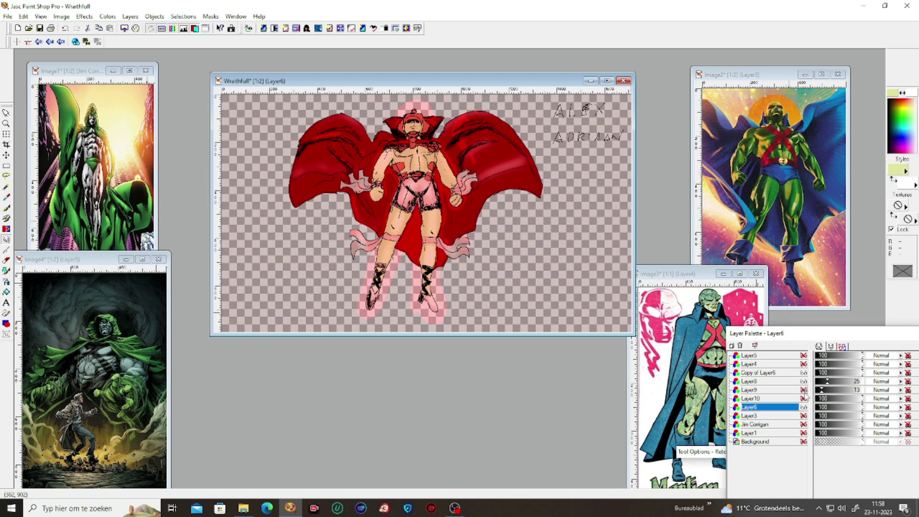
pyautogui.click(804, 398)
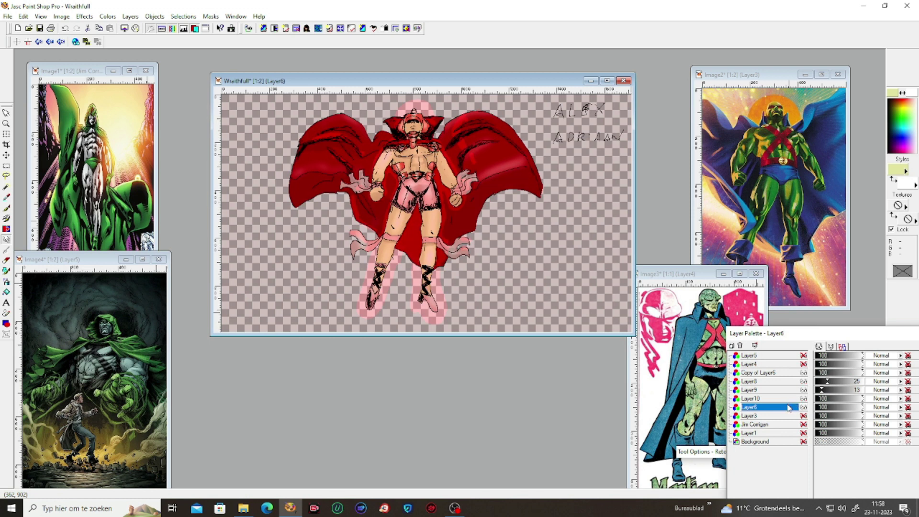
pyautogui.rightClick(785, 408)
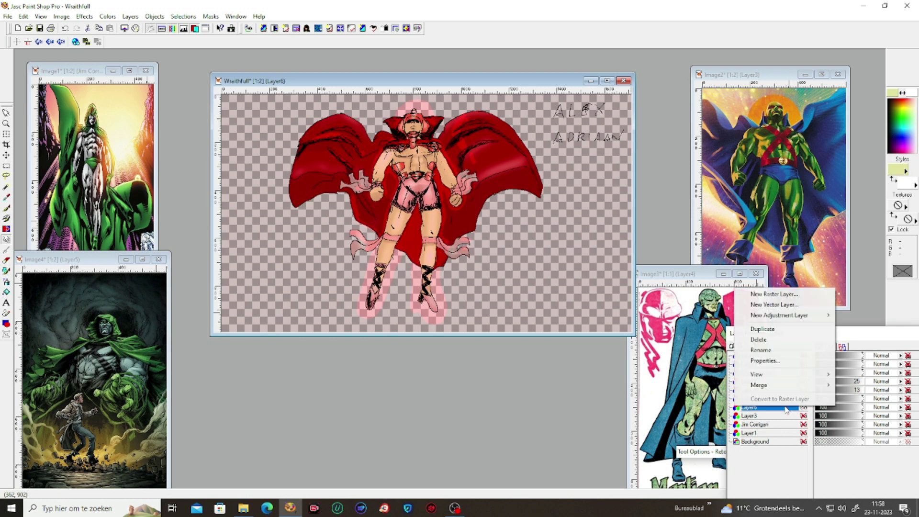
pyautogui.click(790, 294)
pyautogui.click(766, 486)
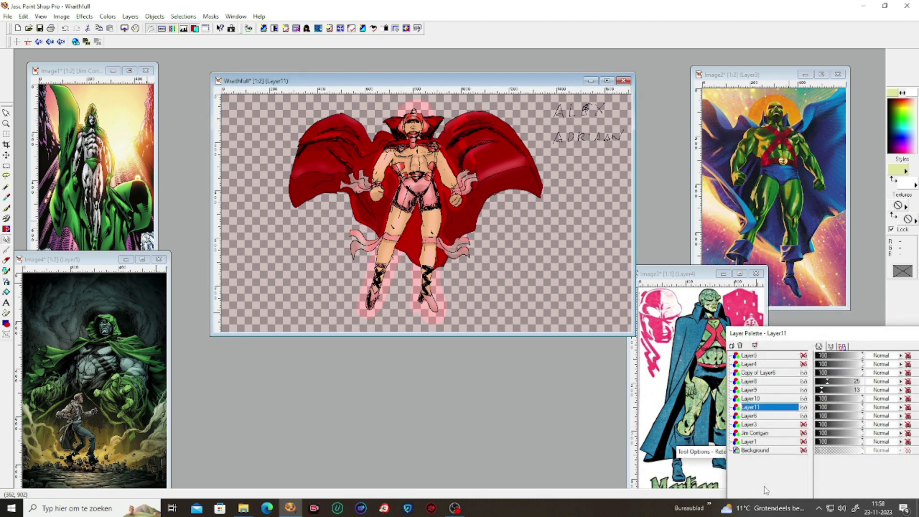
# Set the foreground color to pure red (RGB 255, 0, 0) and the Paint Brush size to 51.
pyautogui.click(893, 172)
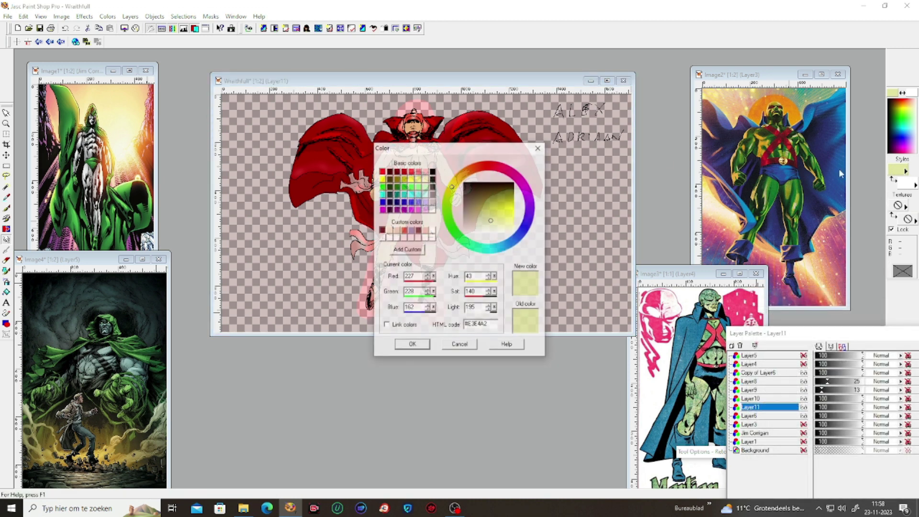
pyautogui.click(382, 171)
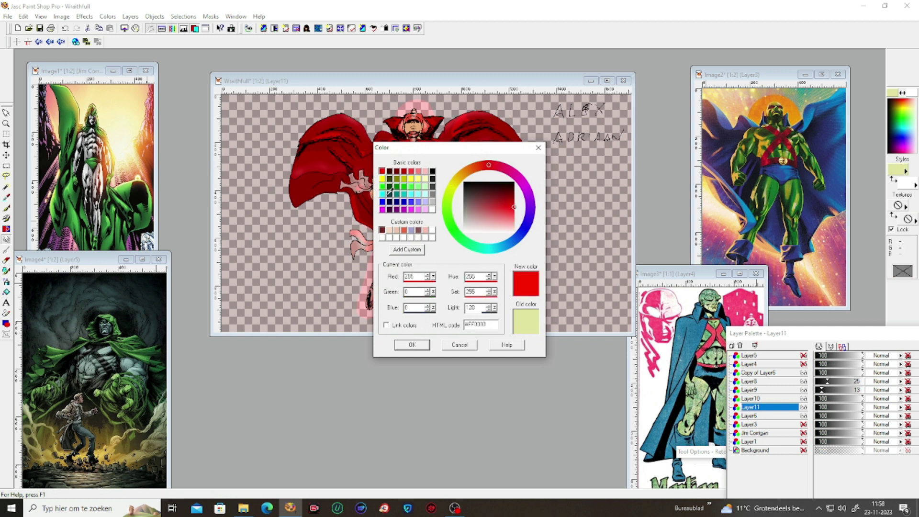
pyautogui.click(412, 344)
pyautogui.moveTo(699, 453)
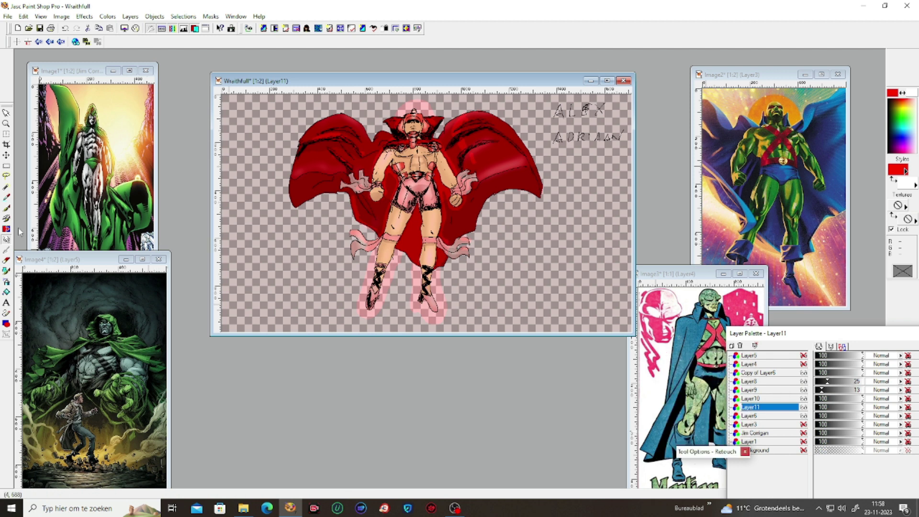
pyautogui.click(7, 209)
pyautogui.moveTo(694, 451)
pyautogui.press('BackSpace')
pyautogui.write('51')
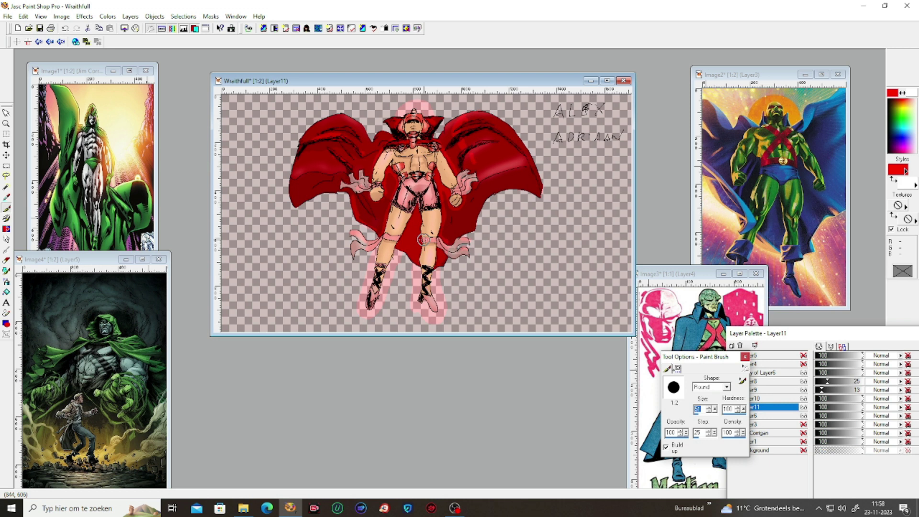
# Move the new raster layer below Layer6, keeping Layer6 shown.
pyautogui.click(804, 415)
pyautogui.click(804, 416)
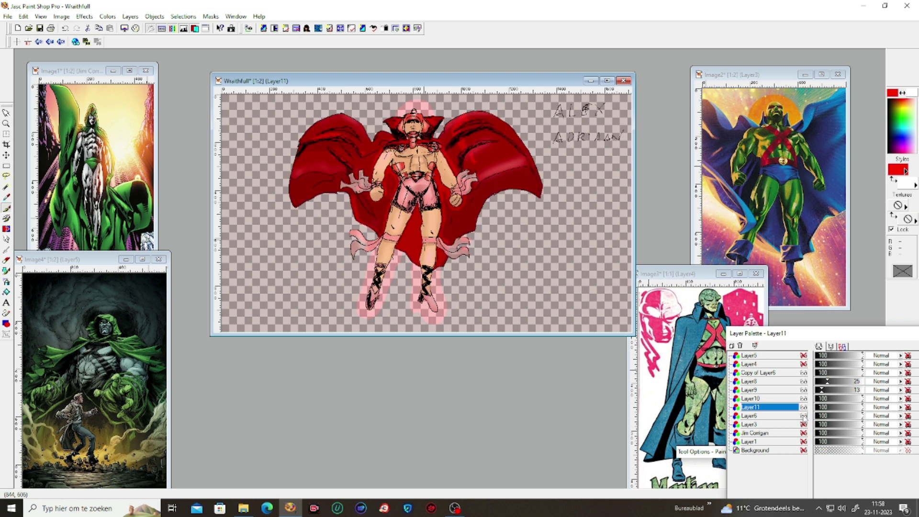
pyautogui.moveTo(795, 408); pyautogui.dragTo(796, 416)
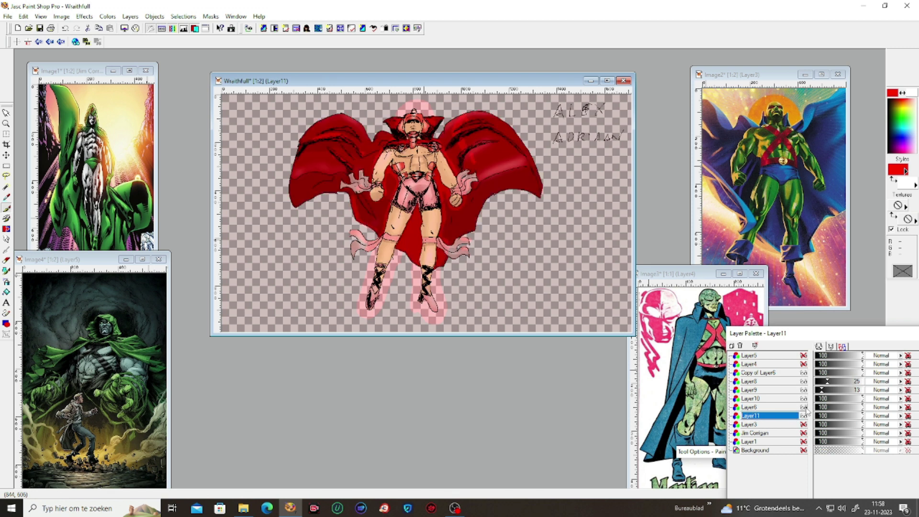
pyautogui.click(804, 407)
pyautogui.click(804, 407)
# Paint a wide red aura around the cape, head and legs on the layer beneath Layer6.
pyautogui.moveTo(291, 163)
pyautogui.mouseDown()
pyautogui.moveTo(291, 210)
pyautogui.moveTo(325, 194)
pyautogui.moveTo(348, 198)
pyautogui.moveTo(334, 197)
pyautogui.moveTo(374, 235)
pyautogui.moveTo(349, 233)
pyautogui.moveTo(348, 244)
pyautogui.moveTo(350, 229)
pyautogui.moveTo(348, 255)
pyautogui.moveTo(375, 256)
pyautogui.moveTo(362, 312)
pyautogui.moveTo(378, 307)
pyautogui.moveTo(401, 246)
pyautogui.moveTo(370, 267)
pyautogui.moveTo(357, 313)
pyautogui.moveTo(373, 320)
pyautogui.moveTo(404, 254)
pyautogui.moveTo(419, 269)
pyautogui.moveTo(412, 306)
pyautogui.moveTo(438, 322)
pyautogui.moveTo(425, 314)
pyautogui.moveTo(436, 278)
pyautogui.moveTo(434, 291)
pyautogui.moveTo(439, 270)
pyautogui.moveTo(474, 230)
pyautogui.mouseUp()
pyautogui.moveTo(301, 139)
pyautogui.mouseDown()
pyautogui.moveTo(275, 188)
pyautogui.moveTo(282, 220)
pyautogui.moveTo(322, 202)
pyautogui.moveTo(343, 213)
pyautogui.moveTo(336, 246)
pyautogui.moveTo(344, 267)
pyautogui.moveTo(367, 259)
pyautogui.moveTo(352, 314)
pyautogui.moveTo(372, 326)
pyautogui.moveTo(408, 268)
pyautogui.moveTo(408, 319)
pyautogui.moveTo(433, 333)
pyautogui.moveTo(453, 323)
pyautogui.moveTo(451, 315)
pyautogui.moveTo(441, 327)
pyautogui.moveTo(450, 323)
pyautogui.moveTo(456, 269)
pyautogui.moveTo(483, 253)
pyautogui.moveTo(481, 215)
pyautogui.moveTo(511, 191)
pyautogui.moveTo(545, 195)
pyautogui.moveTo(541, 171)
pyautogui.moveTo(544, 196)
pyautogui.moveTo(499, 212)
pyautogui.moveTo(536, 204)
pyautogui.moveTo(551, 189)
pyautogui.moveTo(521, 129)
pyautogui.moveTo(479, 105)
pyautogui.moveTo(439, 132)
pyautogui.moveTo(446, 110)
pyautogui.moveTo(432, 109)
pyautogui.moveTo(423, 92)
pyautogui.moveTo(389, 114)
pyautogui.moveTo(424, 113)
pyautogui.moveTo(397, 109)
pyautogui.moveTo(383, 119)
pyautogui.moveTo(388, 128)
pyautogui.moveTo(320, 113)
pyautogui.moveTo(298, 133)
pyautogui.moveTo(340, 107)
pyautogui.moveTo(379, 121)
pyautogui.moveTo(412, 105)
pyautogui.moveTo(398, 100)
pyautogui.moveTo(407, 98)
pyautogui.moveTo(450, 112)
pyautogui.mouseUp()
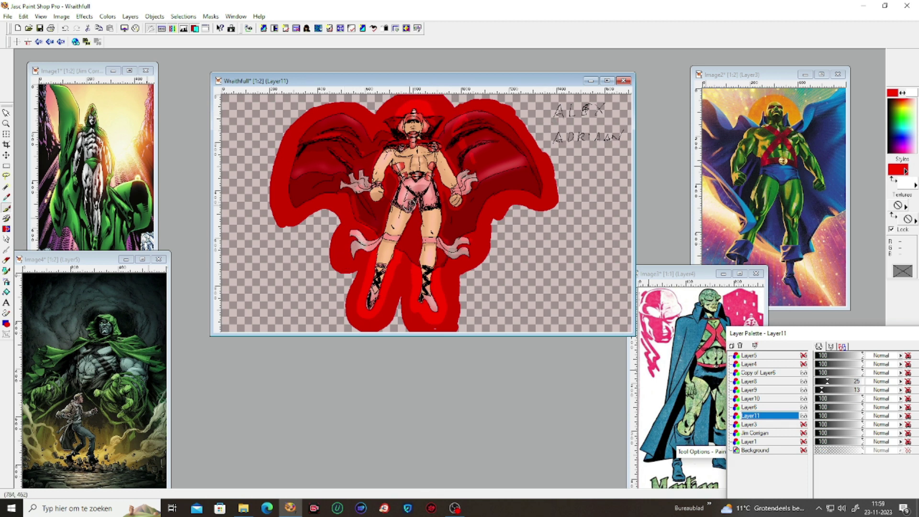
pyautogui.moveTo(548, 158)
pyautogui.mouseDown()
pyautogui.moveTo(552, 199)
pyautogui.moveTo(545, 209)
pyautogui.moveTo(517, 202)
pyautogui.moveTo(492, 219)
pyautogui.moveTo(483, 258)
pyautogui.moveTo(459, 274)
pyautogui.moveTo(450, 328)
pyautogui.moveTo(407, 323)
pyautogui.moveTo(401, 298)
pyautogui.moveTo(380, 330)
pyautogui.moveTo(349, 325)
pyautogui.moveTo(343, 302)
pyautogui.moveTo(355, 273)
pyautogui.moveTo(351, 282)
pyautogui.moveTo(334, 252)
pyautogui.moveTo(356, 193)
pyautogui.moveTo(296, 126)
pyautogui.moveTo(278, 141)
pyautogui.moveTo(261, 189)
pyautogui.moveTo(267, 224)
pyautogui.moveTo(272, 233)
pyautogui.moveTo(272, 163)
pyautogui.moveTo(268, 216)
pyautogui.moveTo(283, 231)
pyautogui.moveTo(348, 202)
pyautogui.mouseUp()
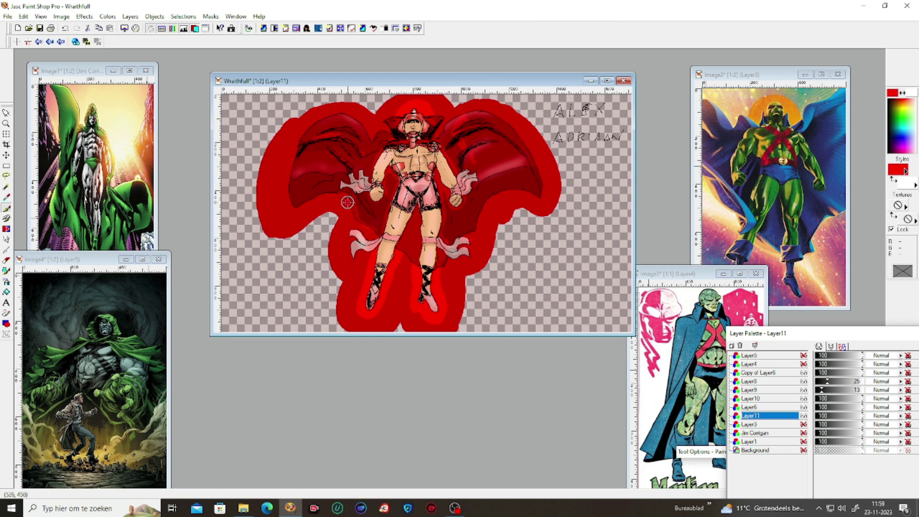
pyautogui.moveTo(459, 103)
pyautogui.mouseDown()
pyautogui.moveTo(477, 99)
pyautogui.moveTo(529, 120)
pyautogui.moveTo(558, 180)
pyautogui.moveTo(549, 201)
pyautogui.mouseUp()
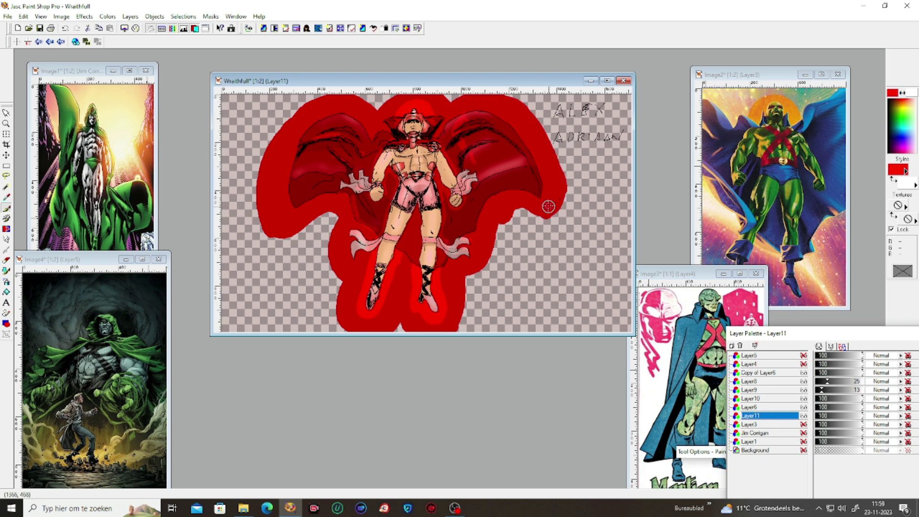
# Paint two separate red oval blobs on each side of the figure, below the cape wings.
pyautogui.moveTo(261, 251)
pyautogui.mouseDown()
pyautogui.moveTo(252, 273)
pyautogui.moveTo(260, 251)
pyautogui.mouseUp()
pyautogui.moveTo(551, 247); pyautogui.dragTo(558, 236)
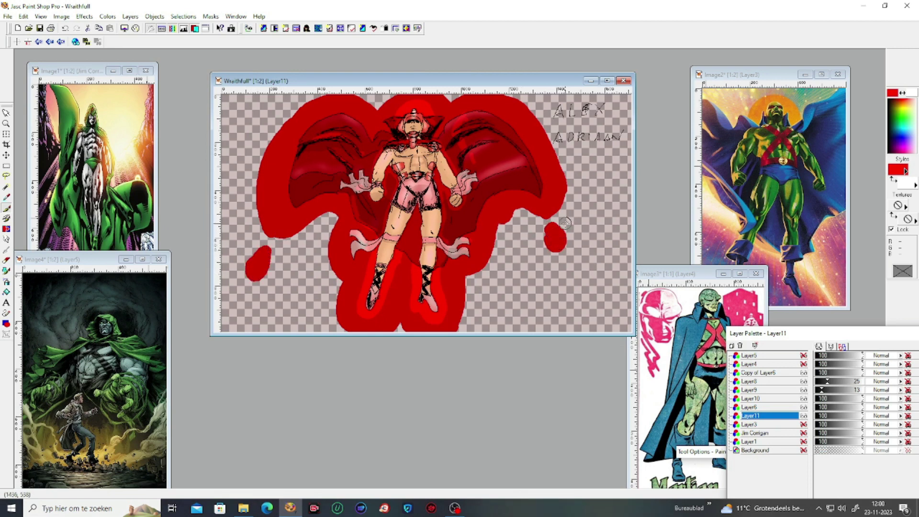
pyautogui.moveTo(559, 273)
pyautogui.mouseDown()
pyautogui.moveTo(563, 287)
pyautogui.moveTo(558, 268)
pyautogui.mouseUp()
pyautogui.moveTo(242, 306); pyautogui.dragTo(245, 298)
# Reduce the red aura layer's opacity to about 17 and show Layer1 behind the figure.
pyautogui.click(823, 416)
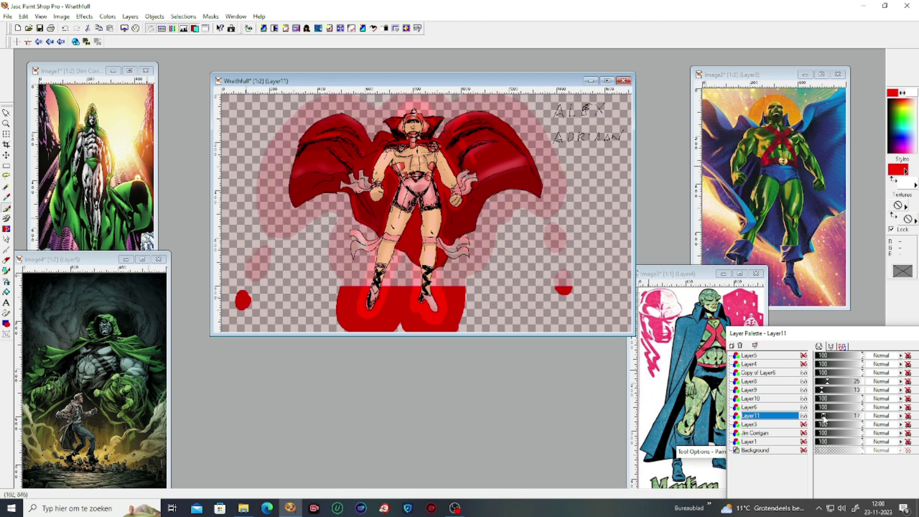
pyautogui.click(804, 441)
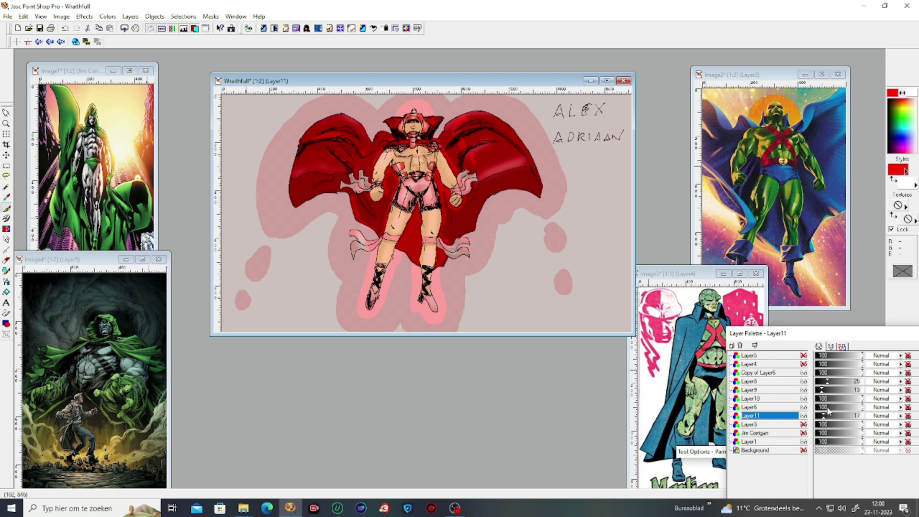
pyautogui.moveTo(824, 415); pyautogui.dragTo(828, 416)
# Check the finished superhero picture at different zoom levels and save the image.
pyautogui.scroll(2, 400, 191)
pyautogui.scroll(-2, 453, 175)
pyautogui.scroll(-1, 495, 172)
pyautogui.scroll(1, 463, 142)
pyautogui.click(41, 26)
pyautogui.click(455, 508)
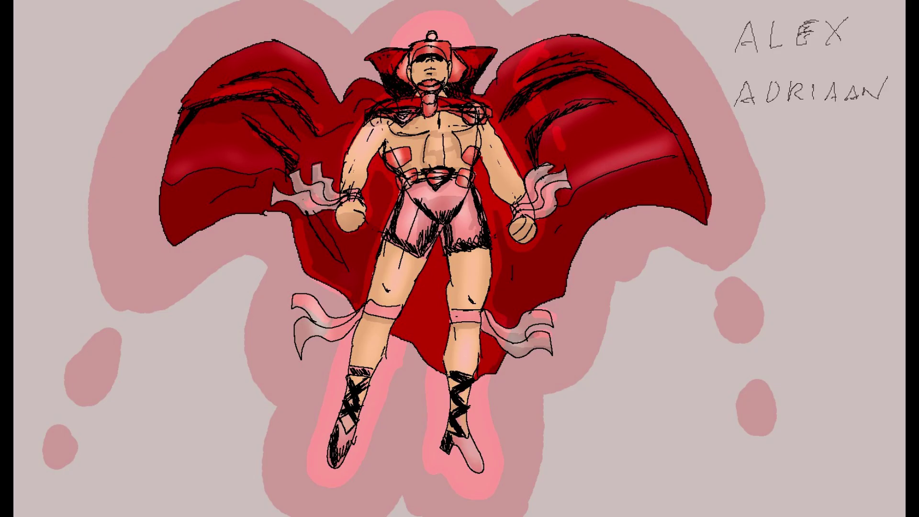